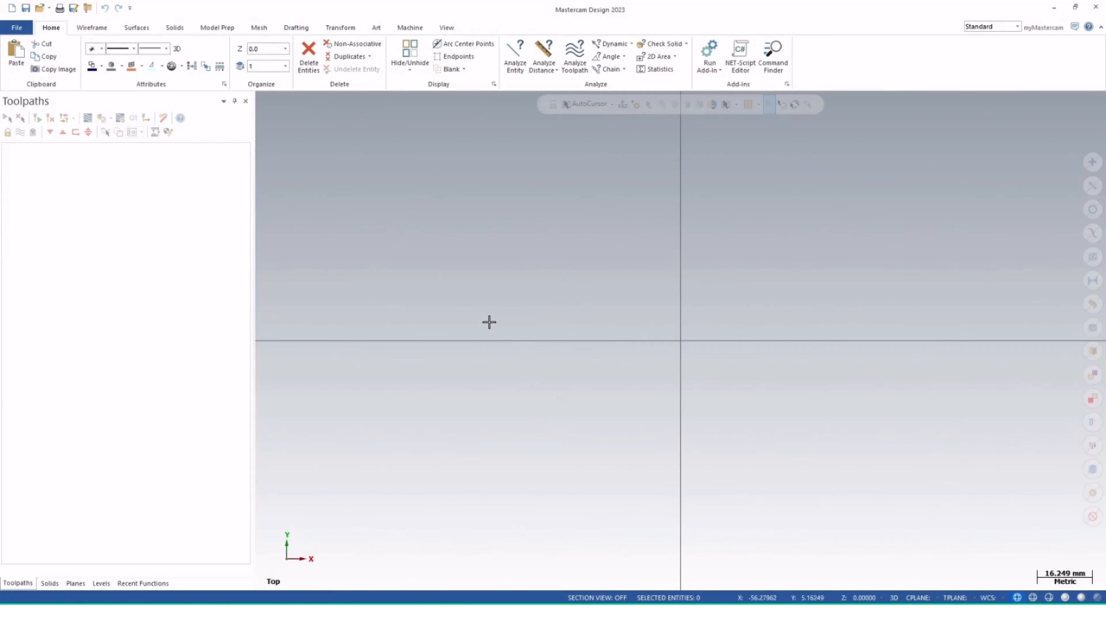
# - Draw a rectangle anchored by its center at the origin, about 213 mm wide and 91 mm high
pyautogui.click(91, 28)
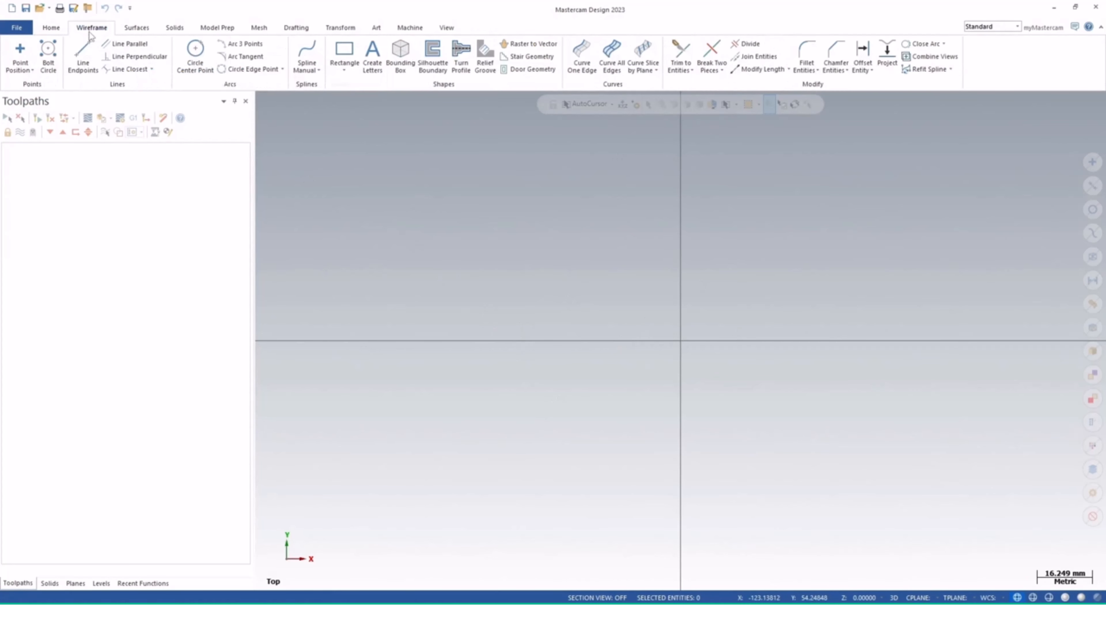
pyautogui.click(342, 70)
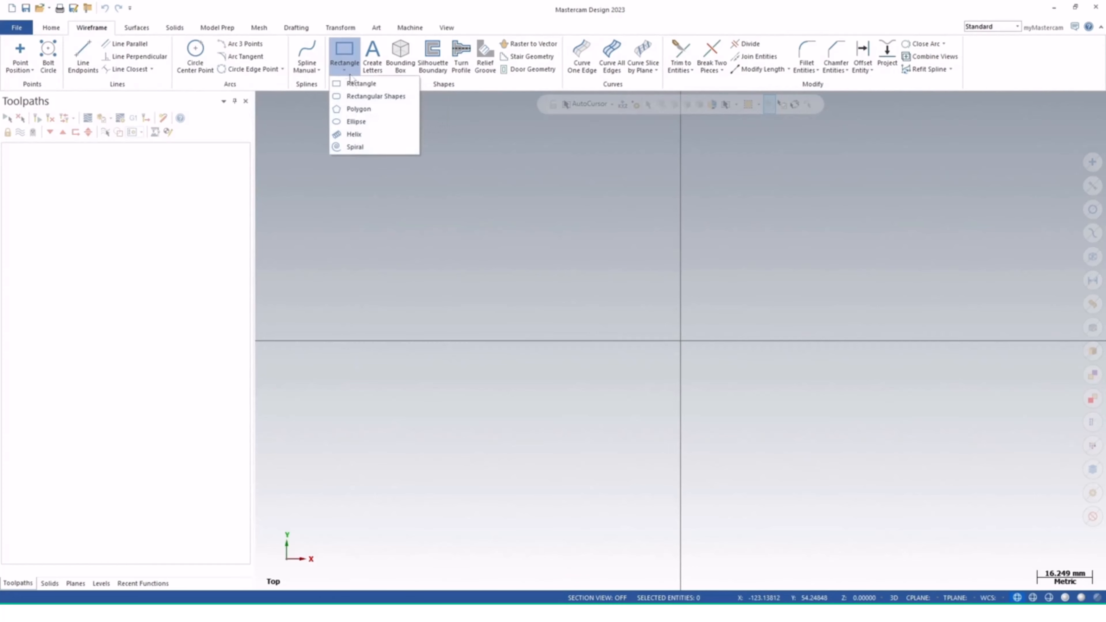
pyautogui.click(354, 88)
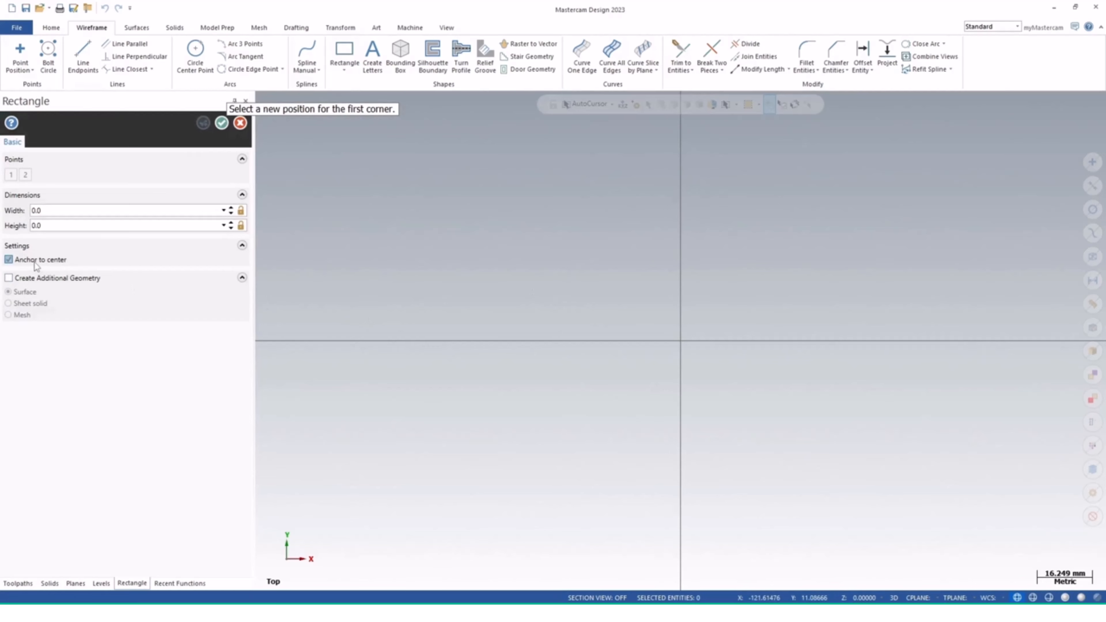
pyautogui.click(681, 340)
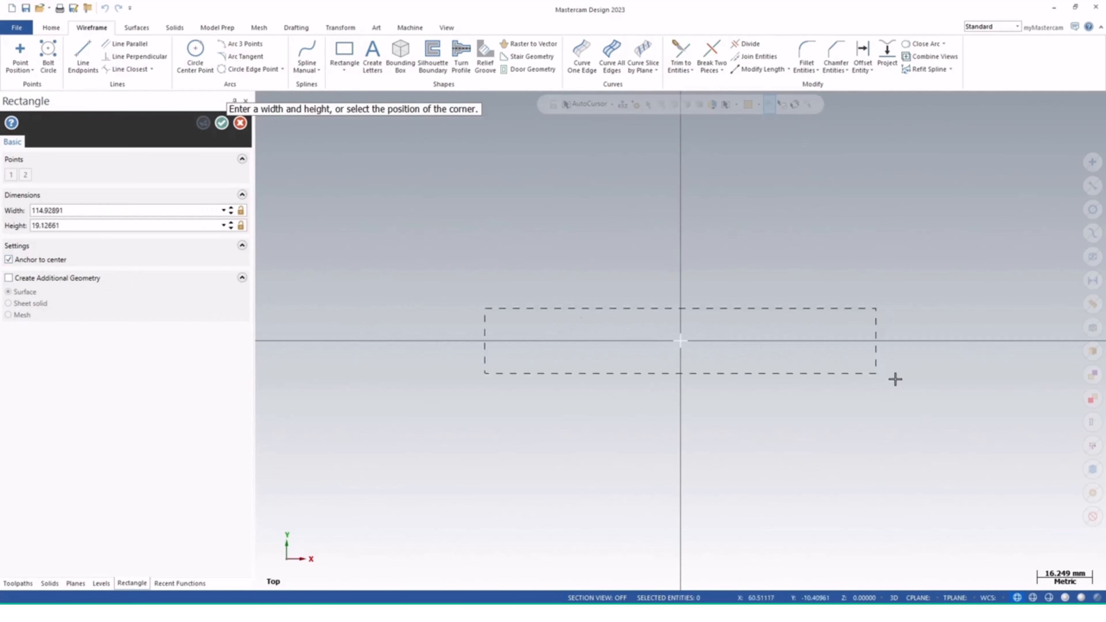
pyautogui.click(1044, 495)
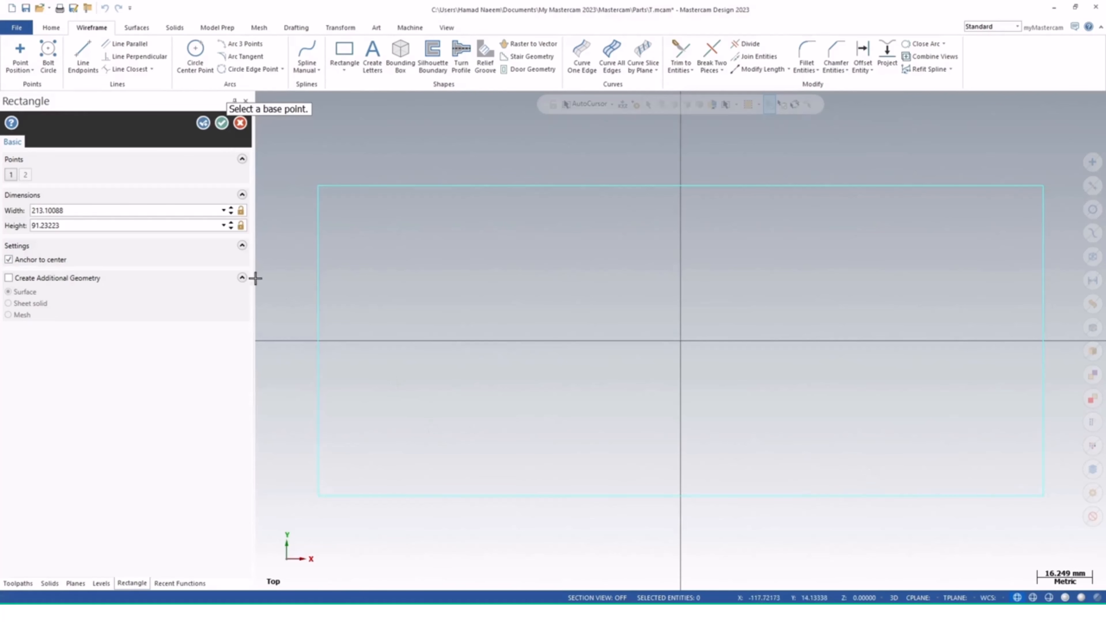
# - Set the rectangle's width to 300 mm and its height to 100 mm, and finish it
pyautogui.moveTo(98, 213); pyautogui.dragTo(31, 214)
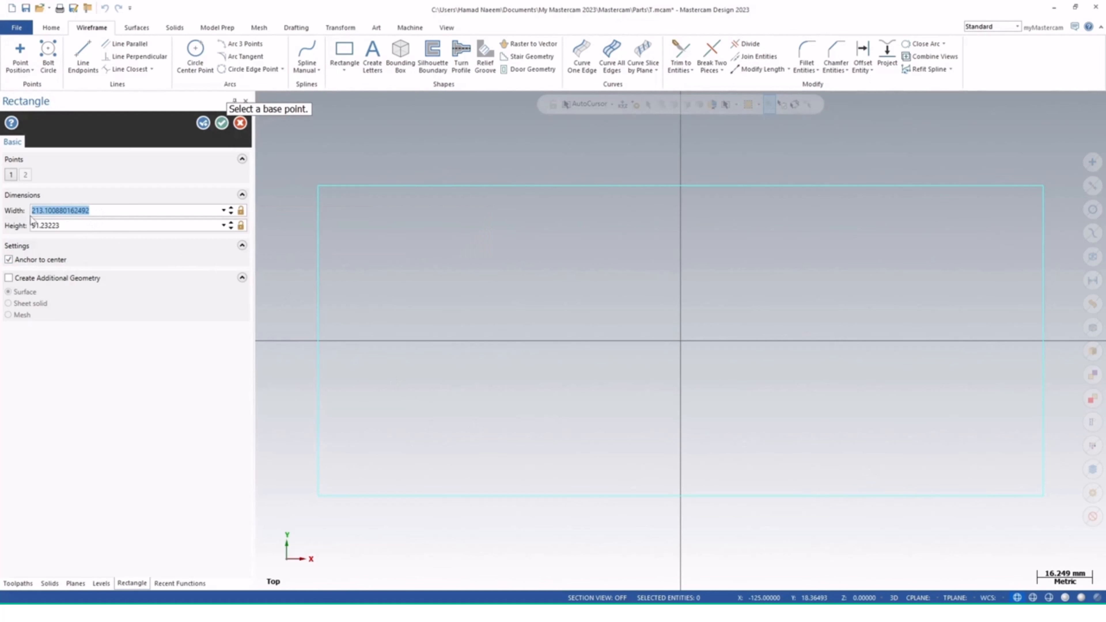
pyautogui.write('300')
pyautogui.press('Return')
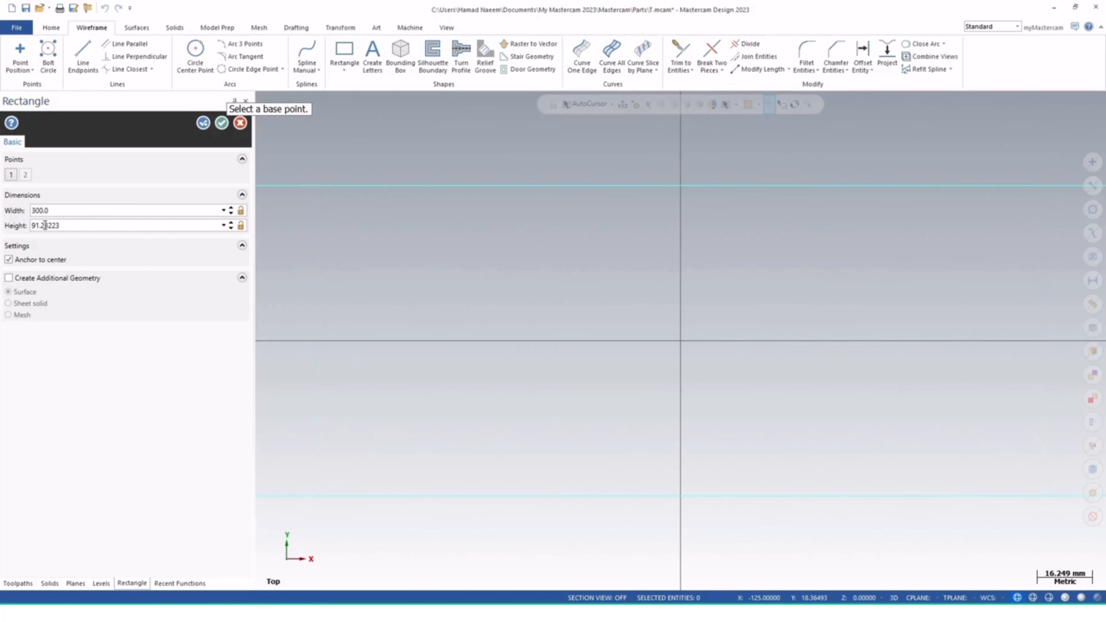
pyautogui.moveTo(45, 225); pyautogui.dragTo(9, 235)
pyautogui.write('100')
pyautogui.press('Return')
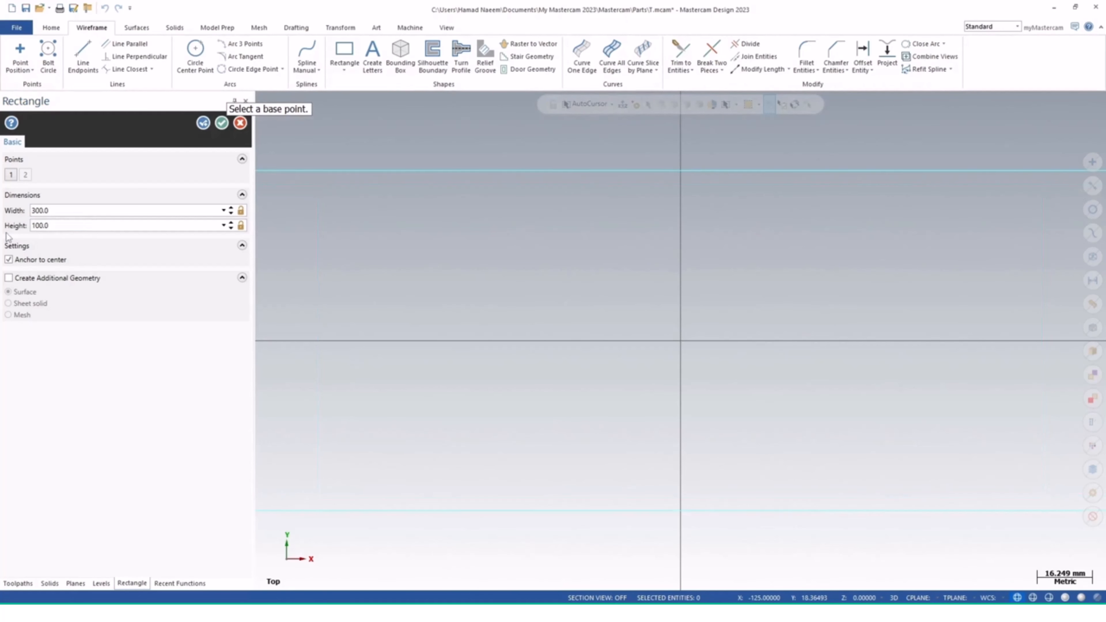
pyautogui.click(221, 124)
# - Start a Solid Extrude that creates a new body, with the rectangle as its chain
pyautogui.scroll(-4, 653, 277)
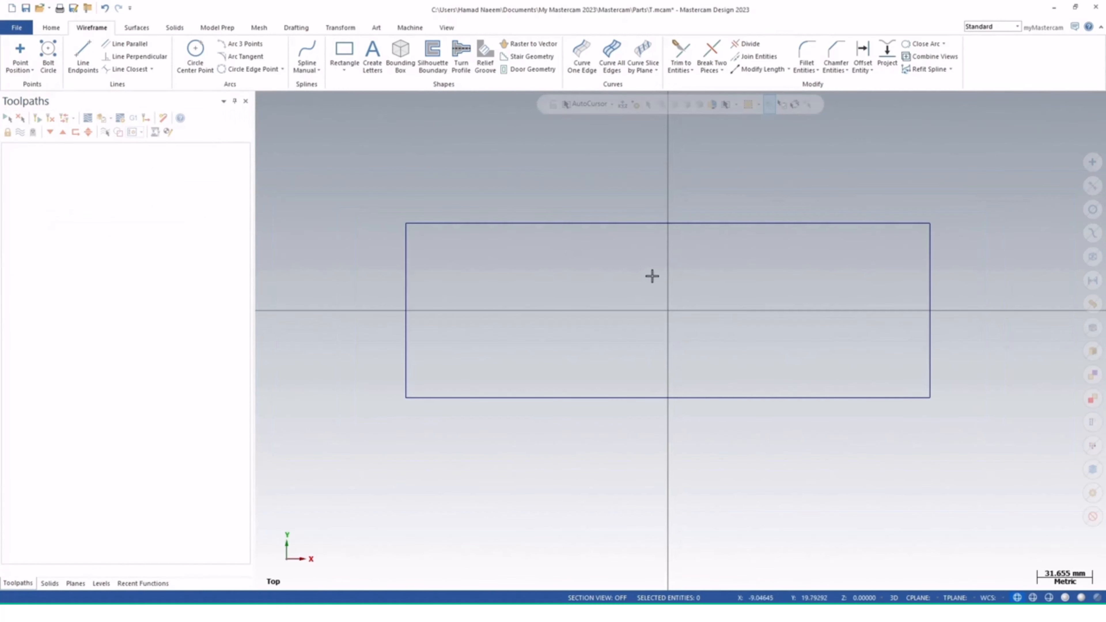
pyautogui.moveTo(628, 295); pyautogui.dragTo(556, 297, button='middle')
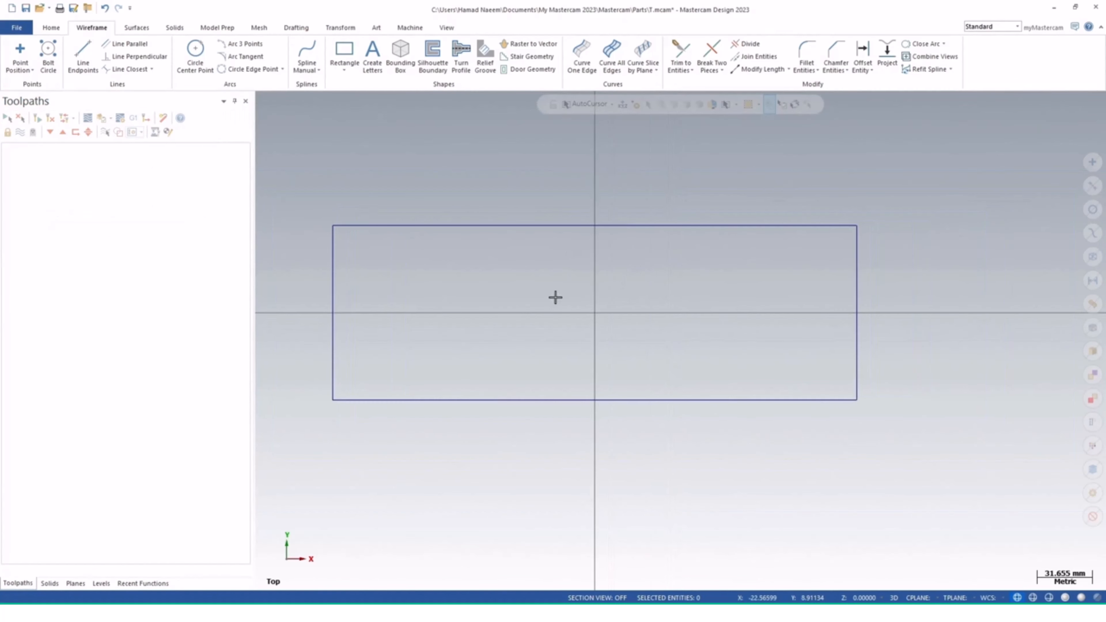
pyautogui.click(174, 30)
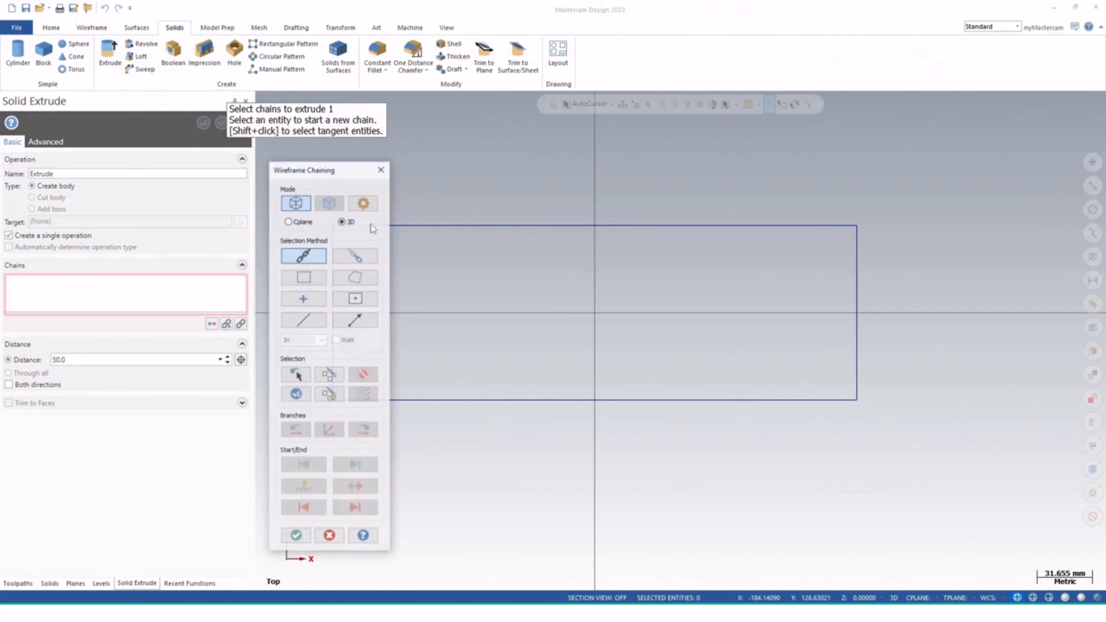
pyautogui.click(542, 232)
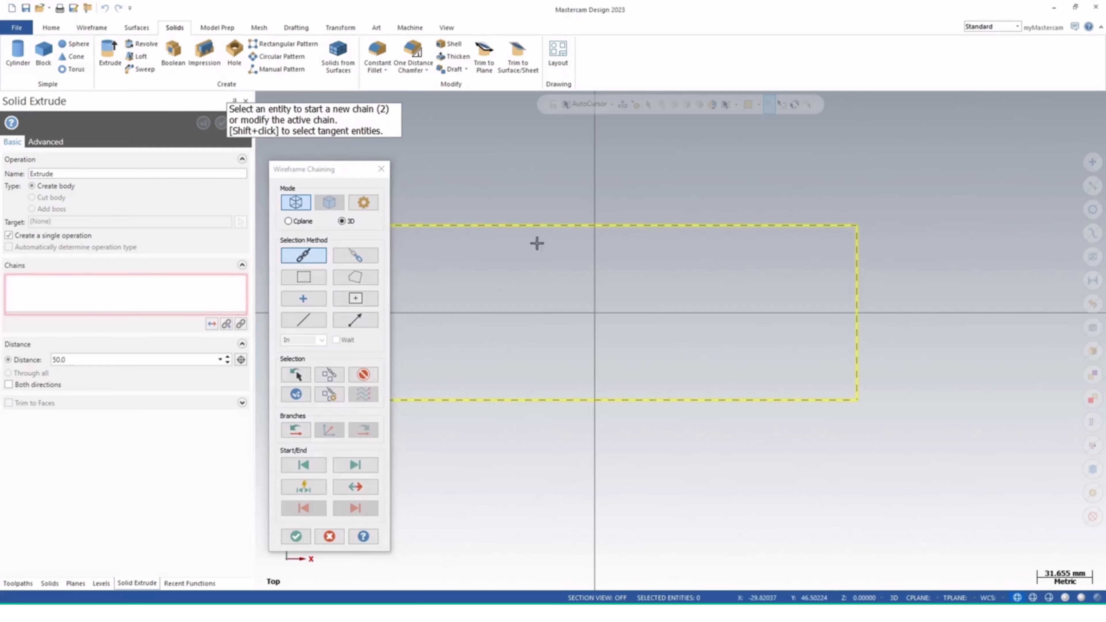
pyautogui.click(298, 540)
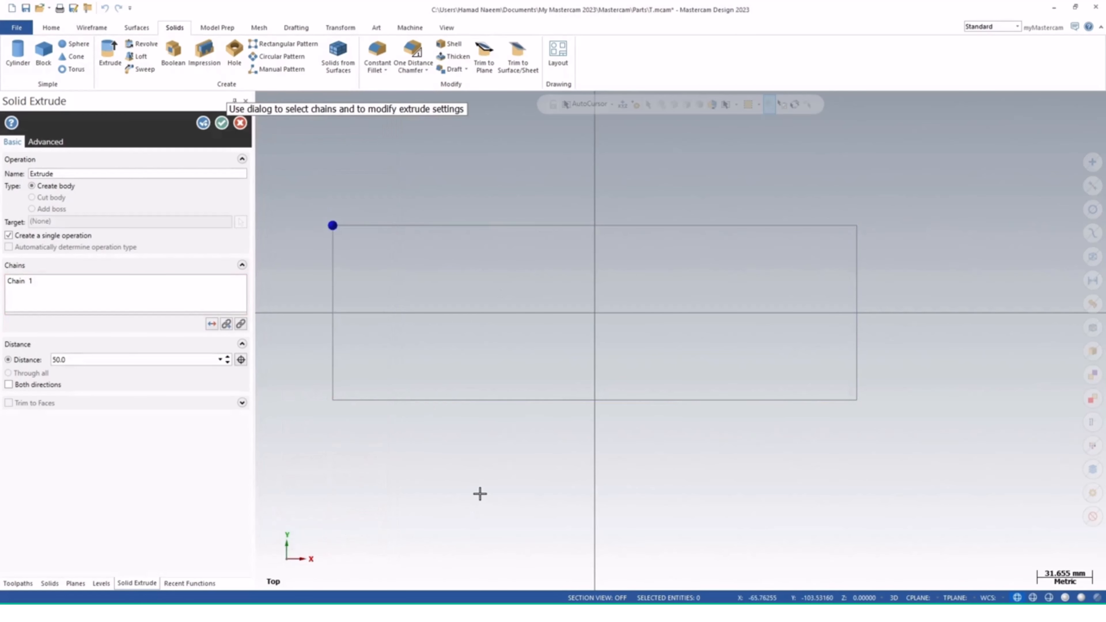
# - Display the block preview as outline shaded, trying plain shading and translucency and leaving translucency off
pyautogui.moveTo(475, 452)
pyautogui.mouseDown(button='middle')
pyautogui.moveTo(486, 375)
pyautogui.moveTo(447, 349)
pyautogui.moveTo(456, 310)
pyautogui.moveTo(507, 335)
pyautogui.mouseUp(button='middle')
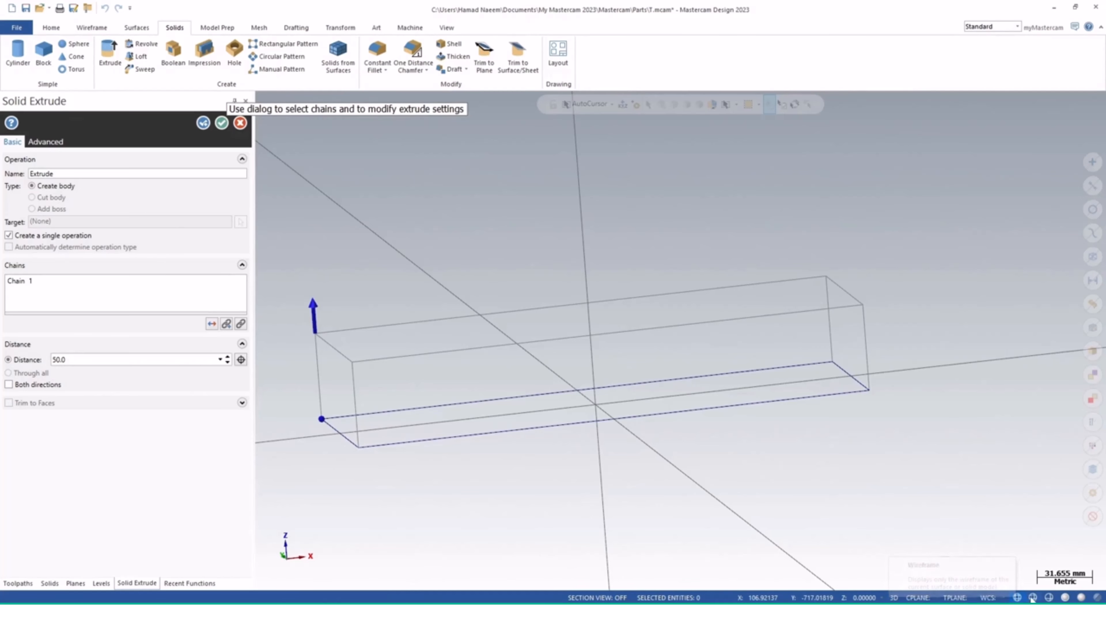
pyautogui.click(1064, 597)
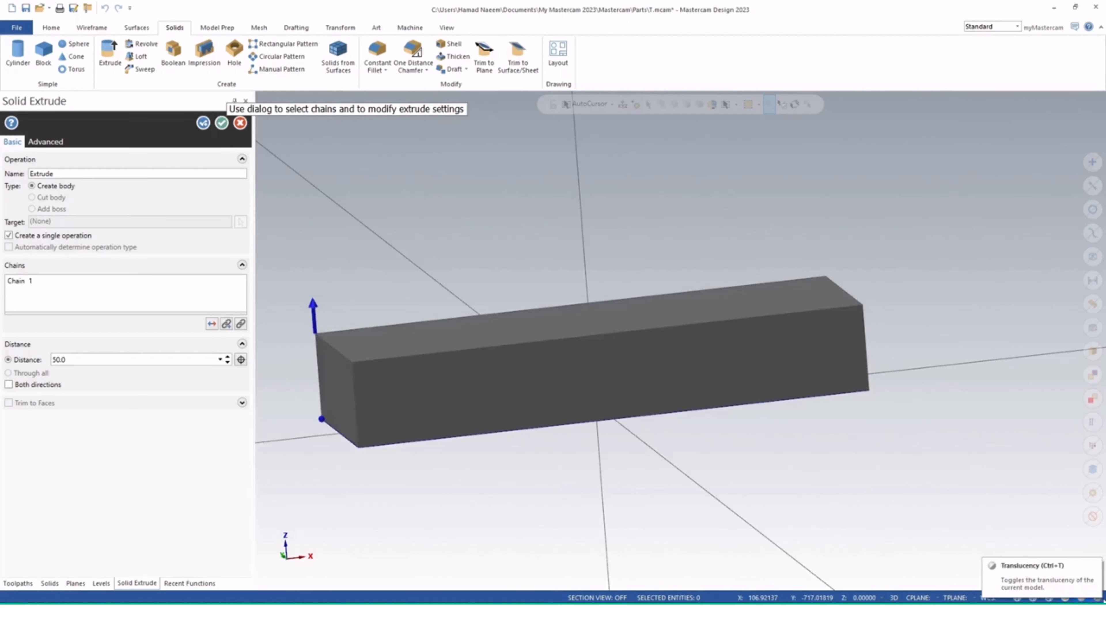
pyautogui.click(1098, 598)
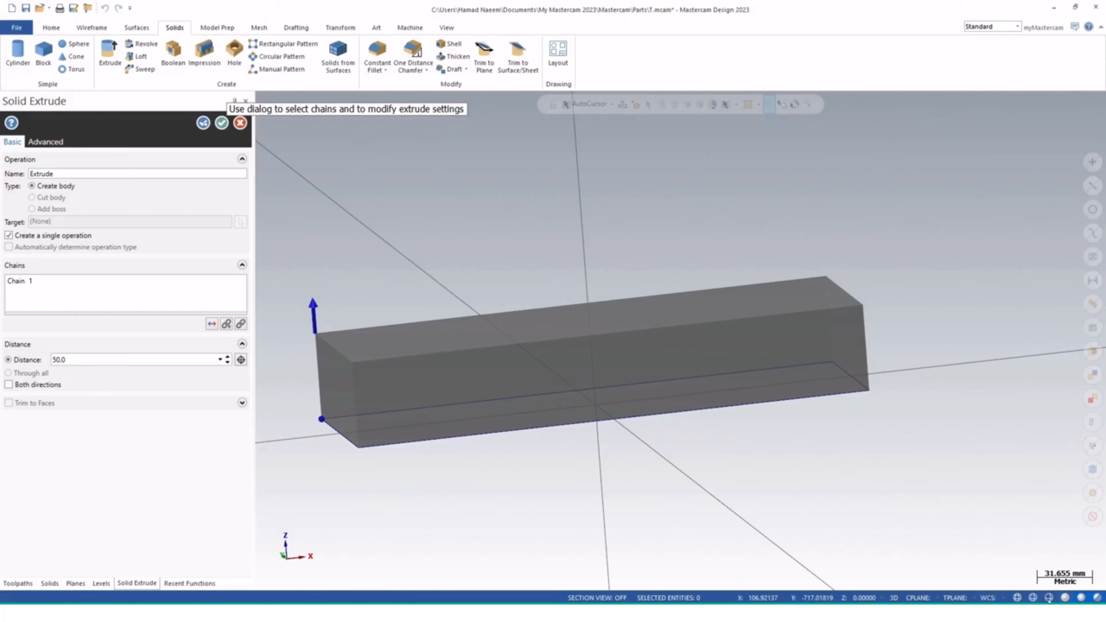
pyautogui.click(1064, 598)
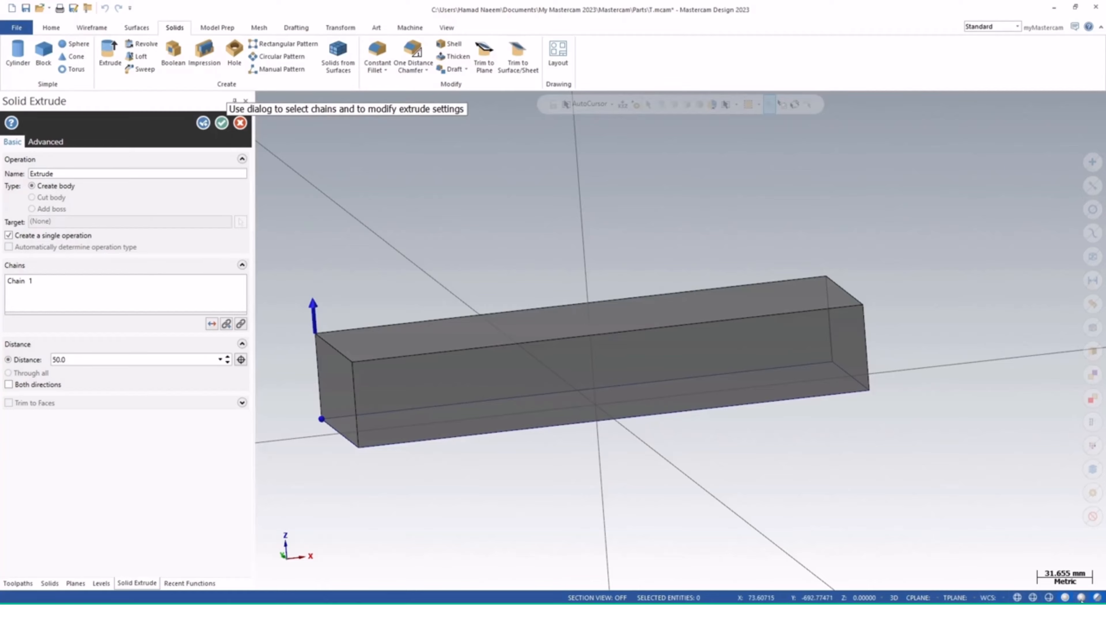
pyautogui.click(1096, 598)
pyautogui.moveTo(495, 405)
pyautogui.mouseDown(button='middle')
pyautogui.moveTo(525, 415)
pyautogui.moveTo(492, 401)
pyautogui.mouseUp(button='middle')
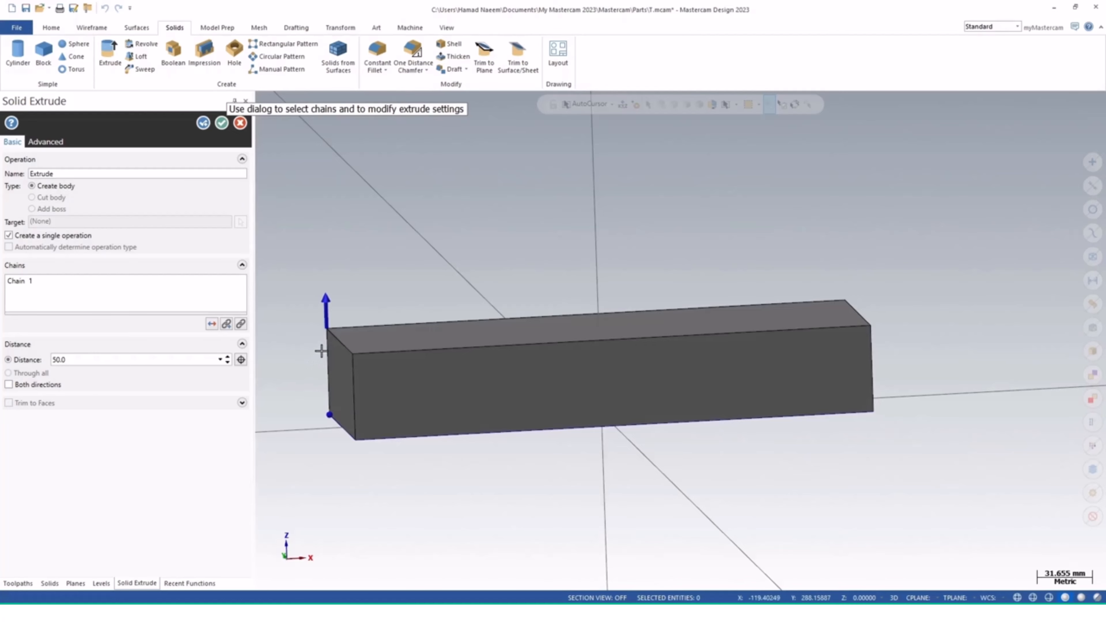
# - Reverse the extrusion so the block extends 50 mm below the rectangle, and create the solid
pyautogui.click(213, 324)
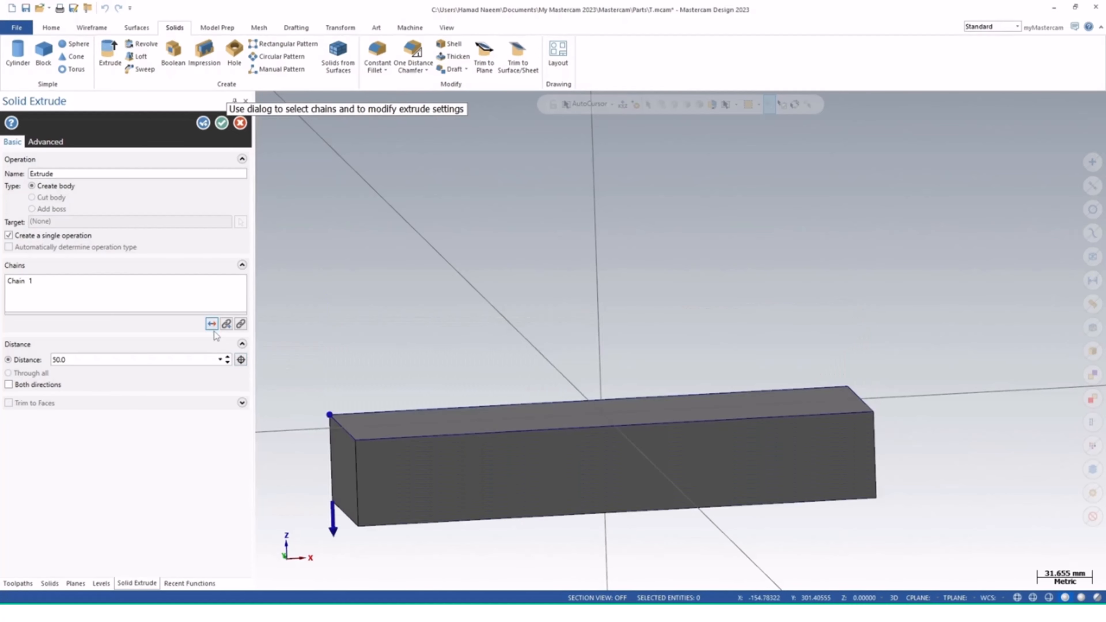
pyautogui.click(221, 123)
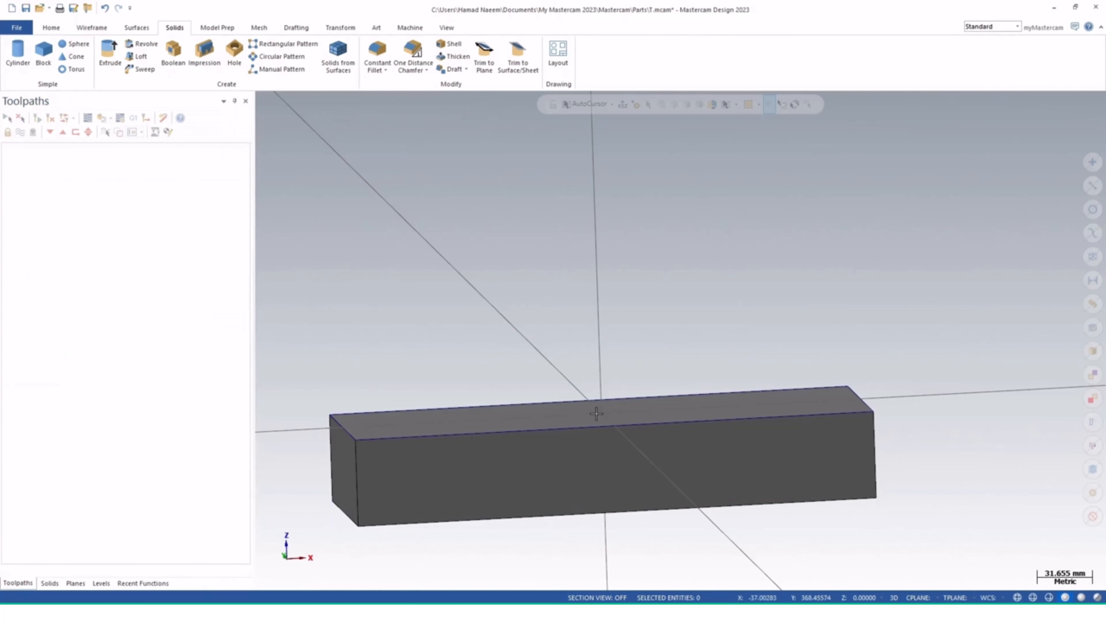
# - Draw a center-point circle at the origin on the block's upper face, about 56.5 mm in diameter
pyautogui.moveTo(637, 356)
pyautogui.mouseDown(button='middle')
pyautogui.moveTo(636, 459)
pyautogui.moveTo(637, 445)
pyautogui.moveTo(518, 383)
pyautogui.mouseUp(button='middle')
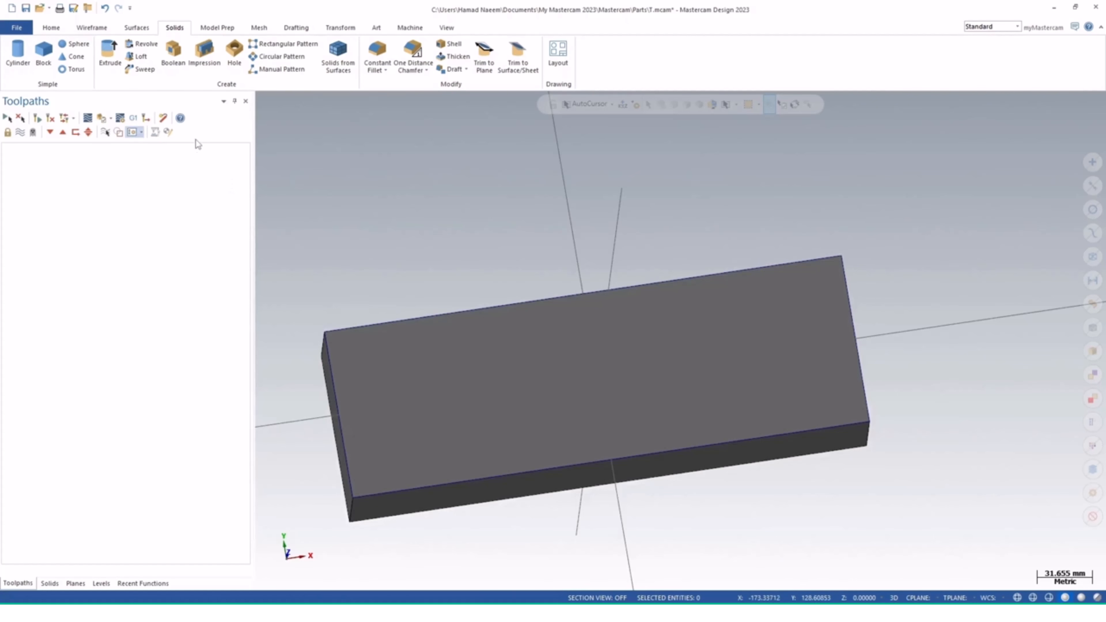
pyautogui.click(91, 28)
pyautogui.click(190, 60)
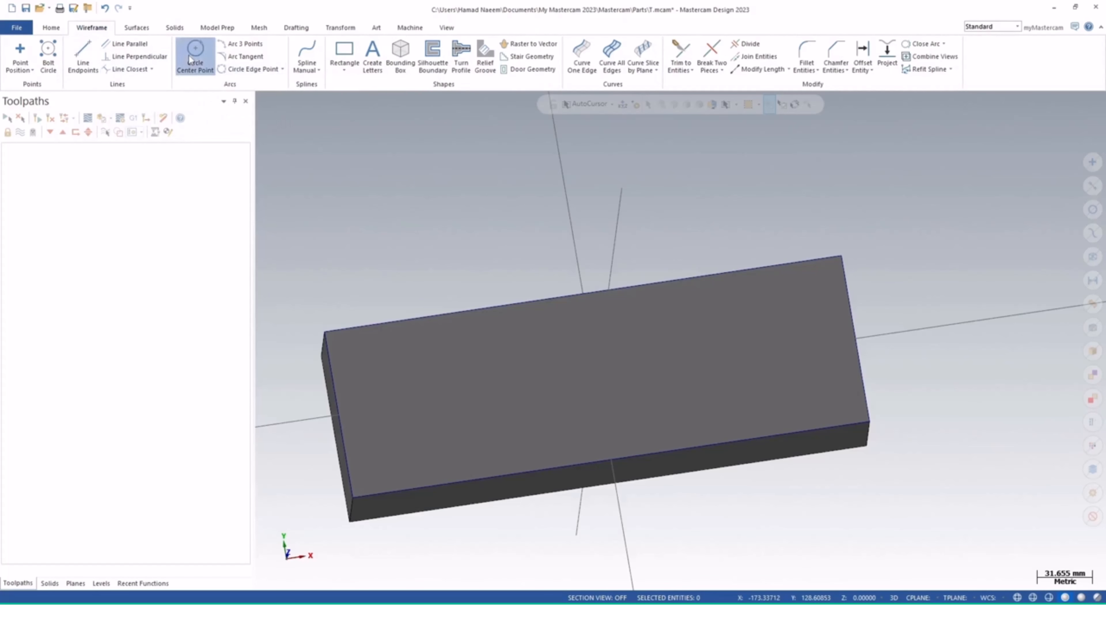
pyautogui.click(597, 377)
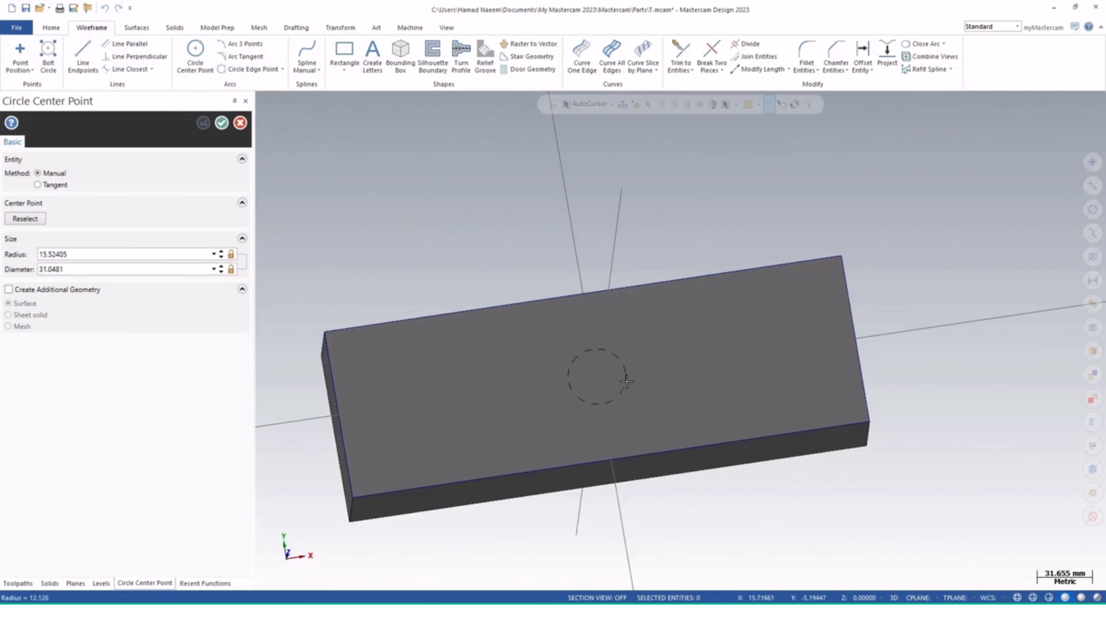
pyautogui.click(647, 379)
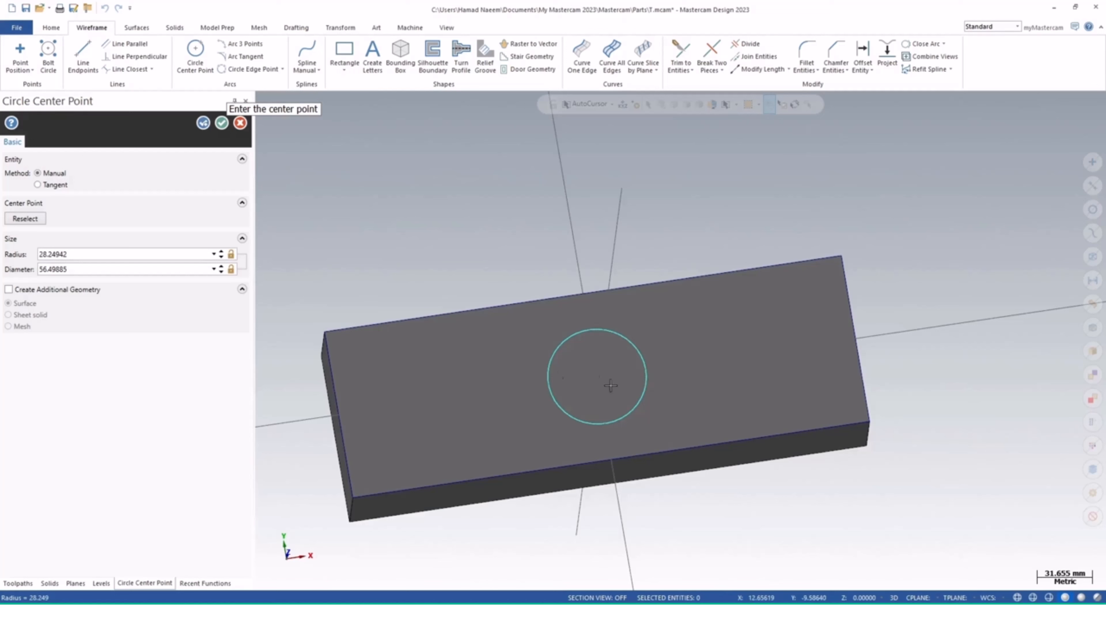
# - Set the circle's diameter to 50 mm and finish it
pyautogui.click(83, 268)
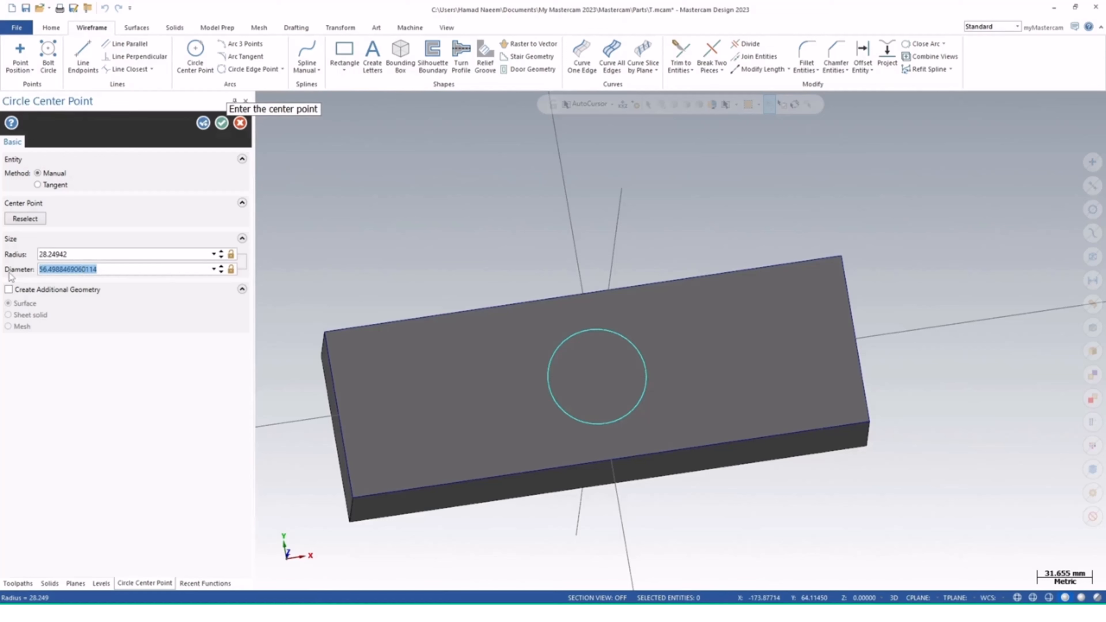
pyautogui.write('50')
pyautogui.press('Return')
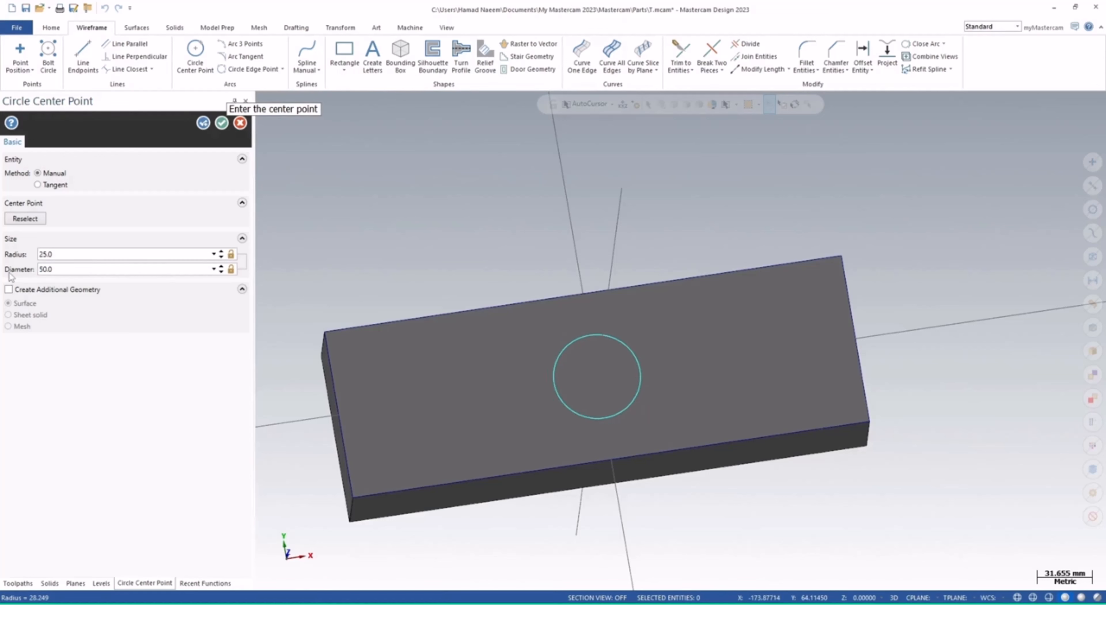
pyautogui.click(223, 125)
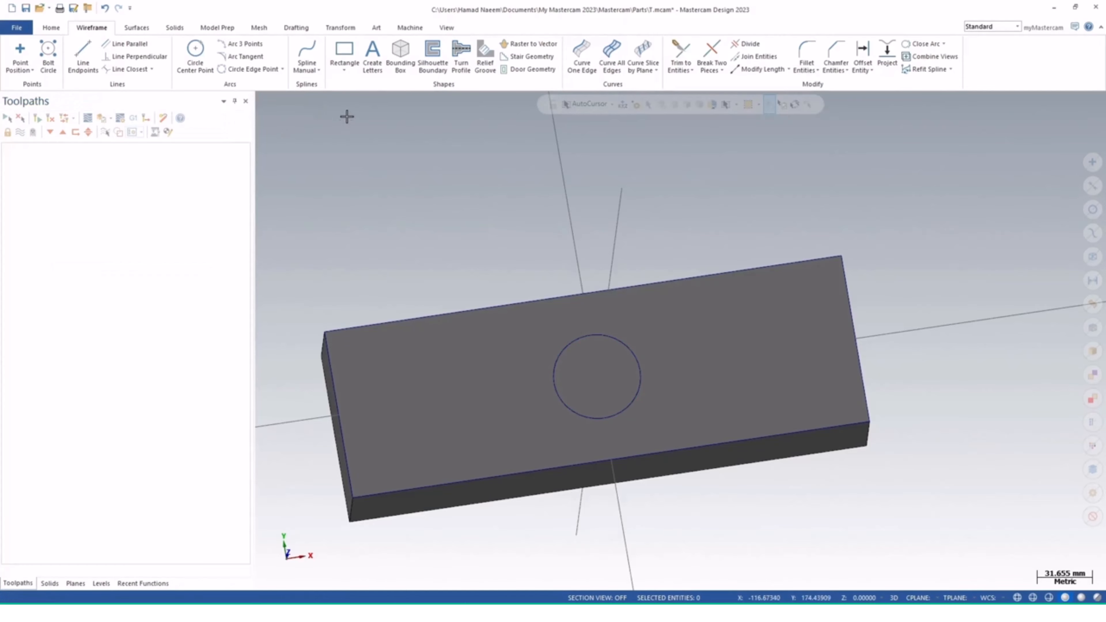
# - Draw a NURBS ellipse on the block's upper face, on the negative X side of the circle, with radii of about 27.4 and 20.7 mm
pyautogui.click(345, 73)
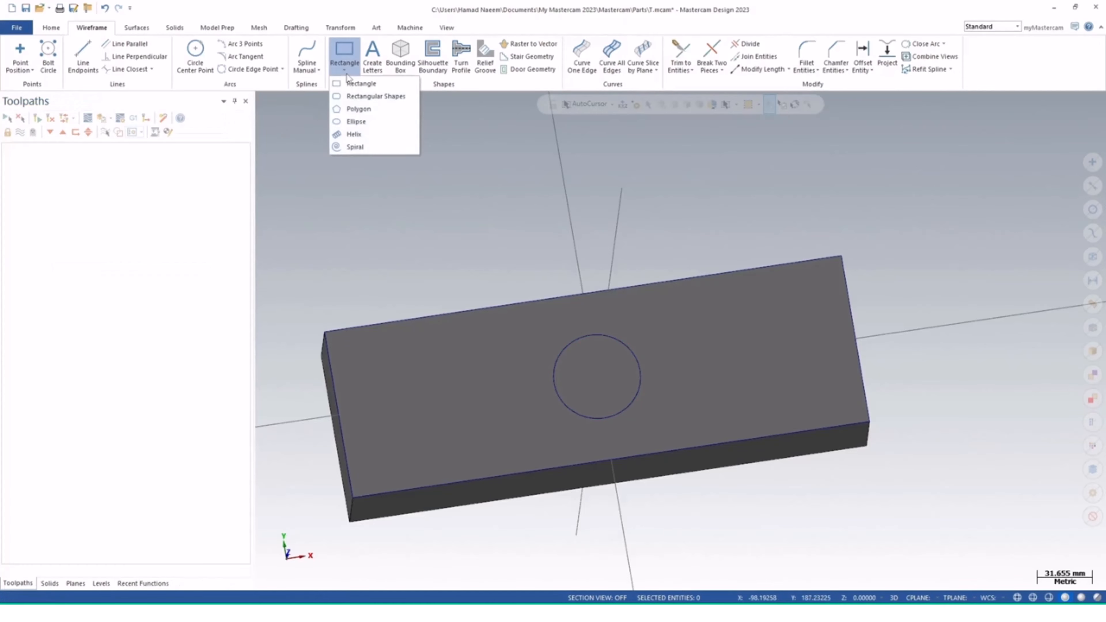
pyautogui.click(348, 124)
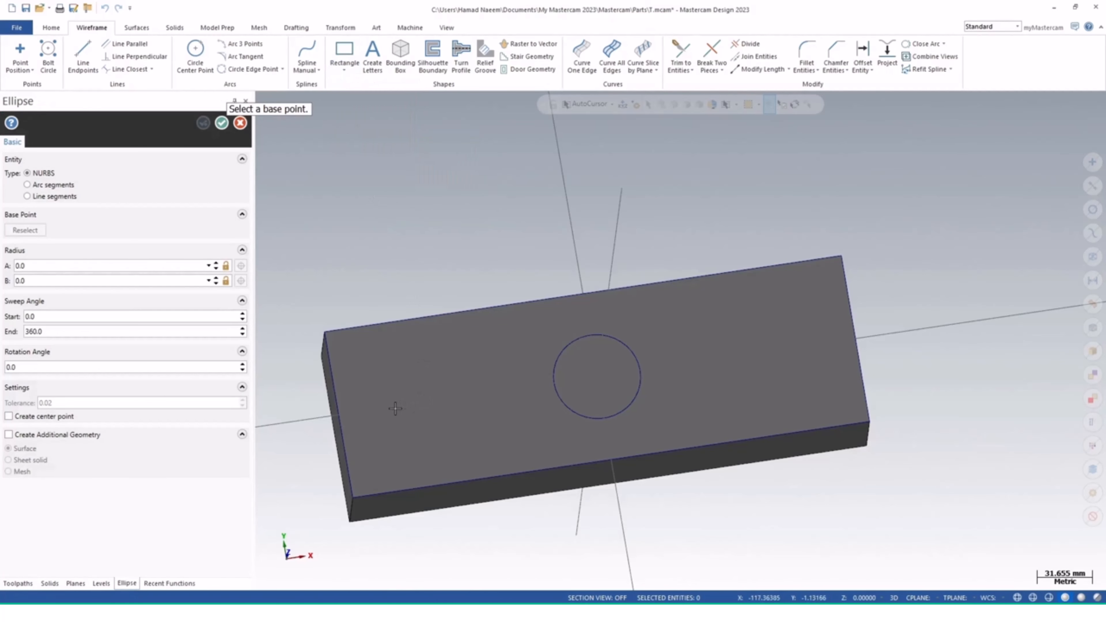
pyautogui.click(409, 402)
pyautogui.click(455, 395)
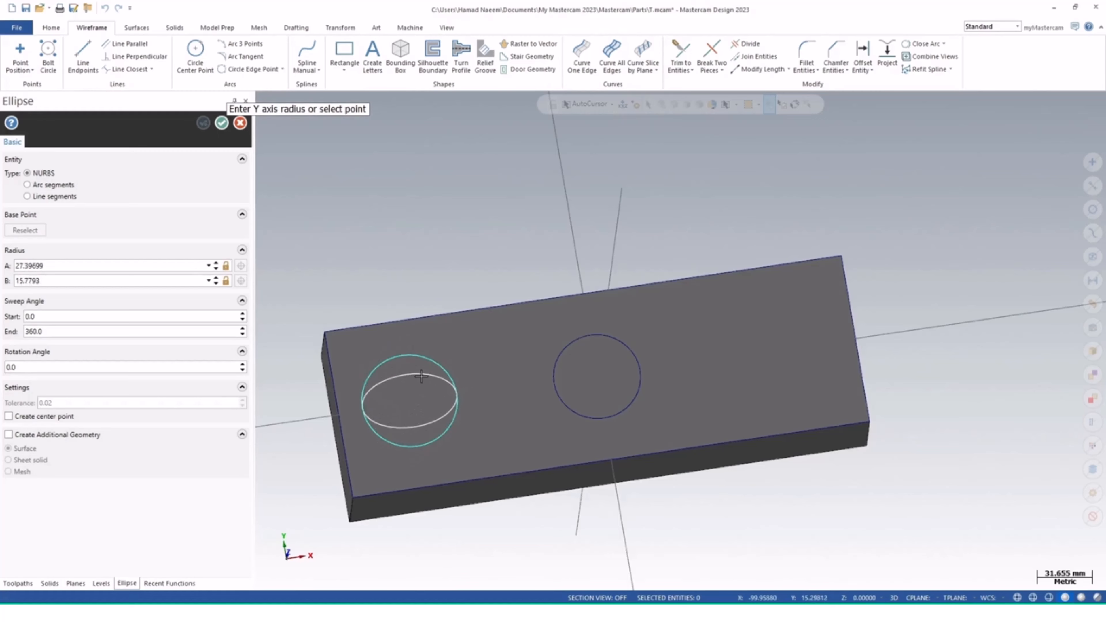
pyautogui.click(419, 370)
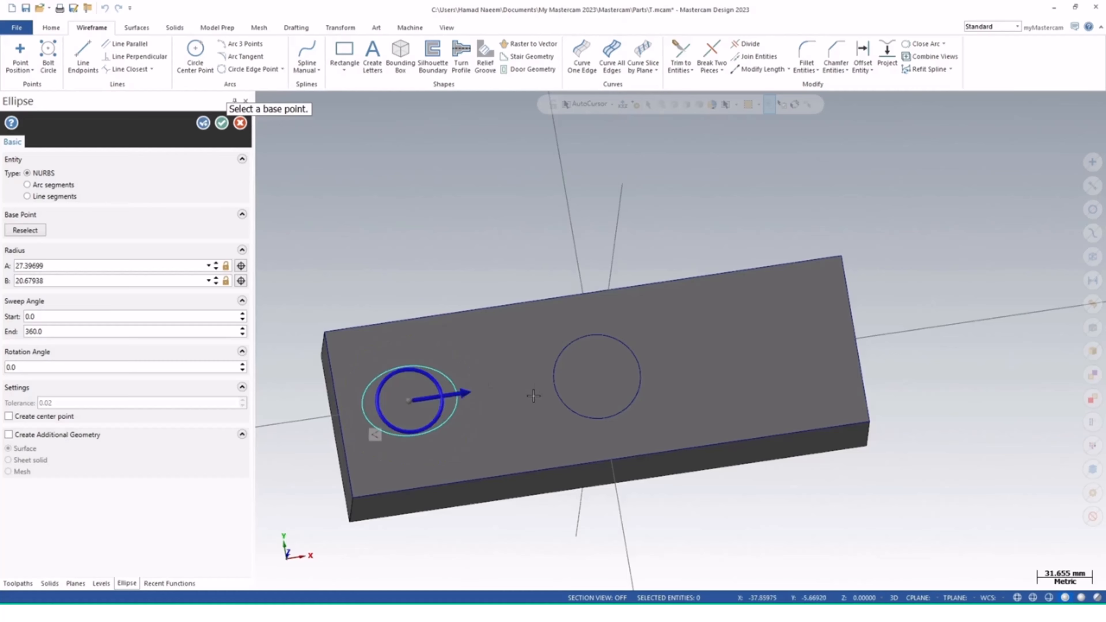
# - Set the ellipse's radius A to 30 mm and radius B to 20 mm, and finish it
pyautogui.moveTo(87, 271); pyautogui.dragTo(15, 273)
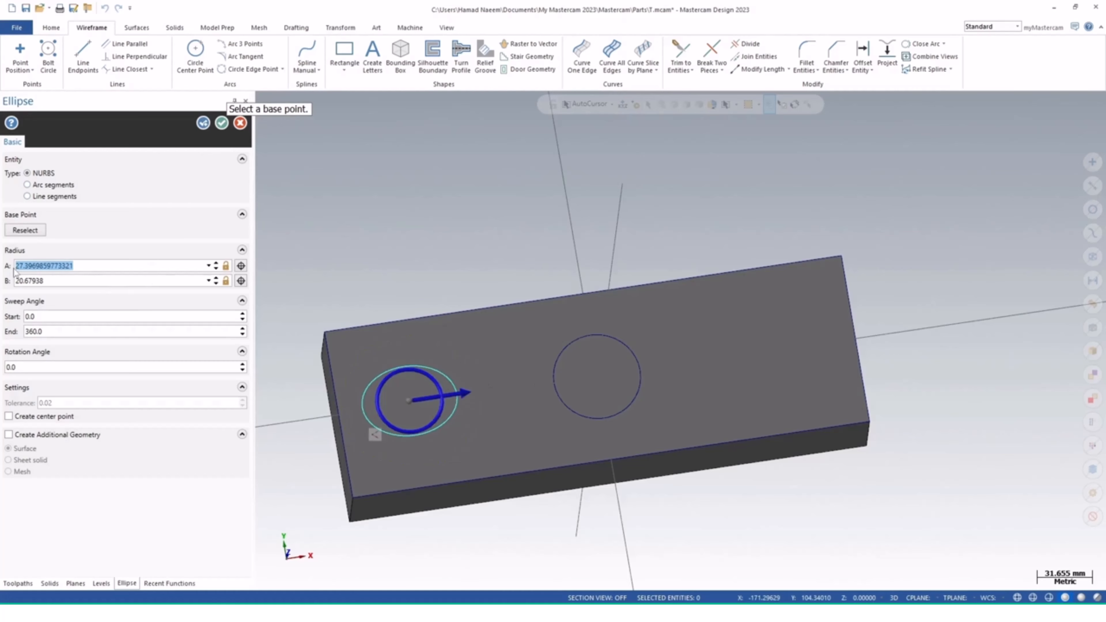
pyautogui.write('3')
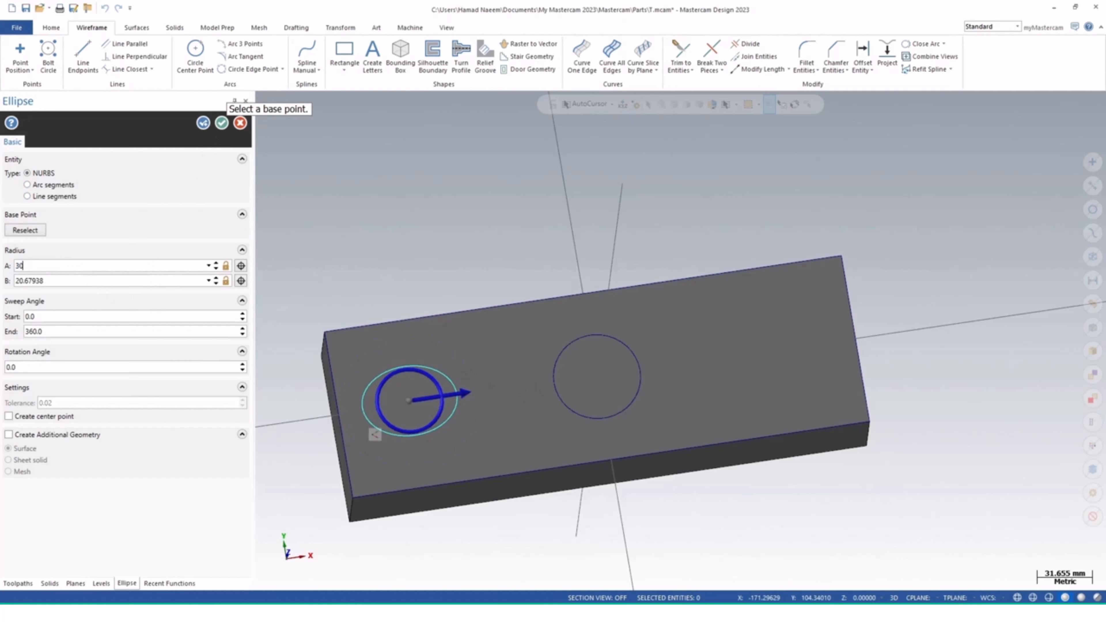
pyautogui.write('0')
pyautogui.press('Tab')
pyautogui.write('20')
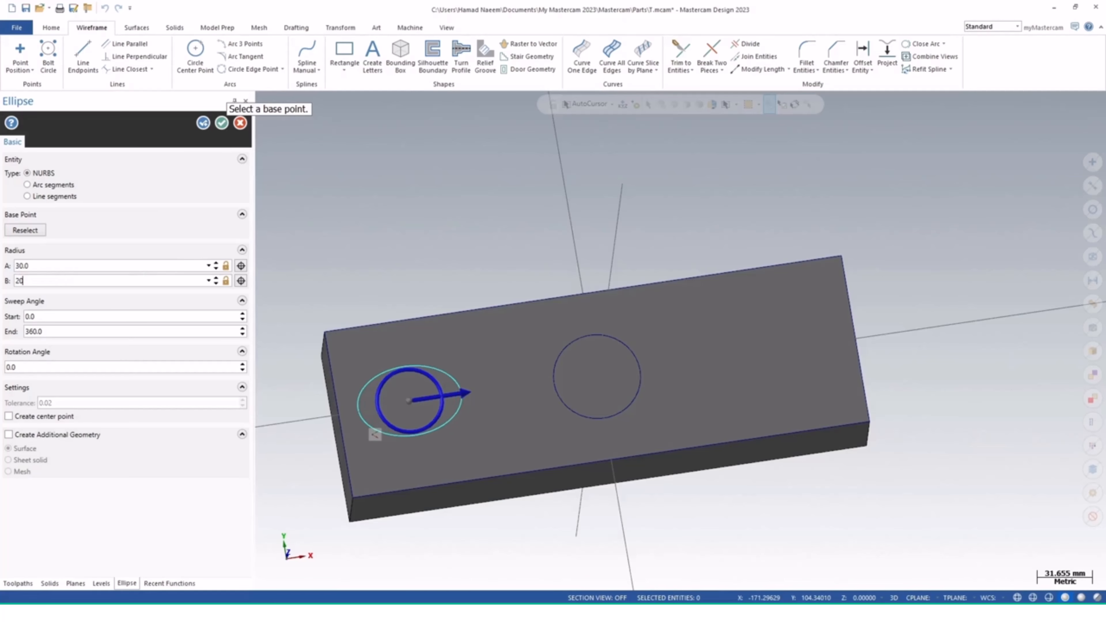
pyautogui.click(225, 125)
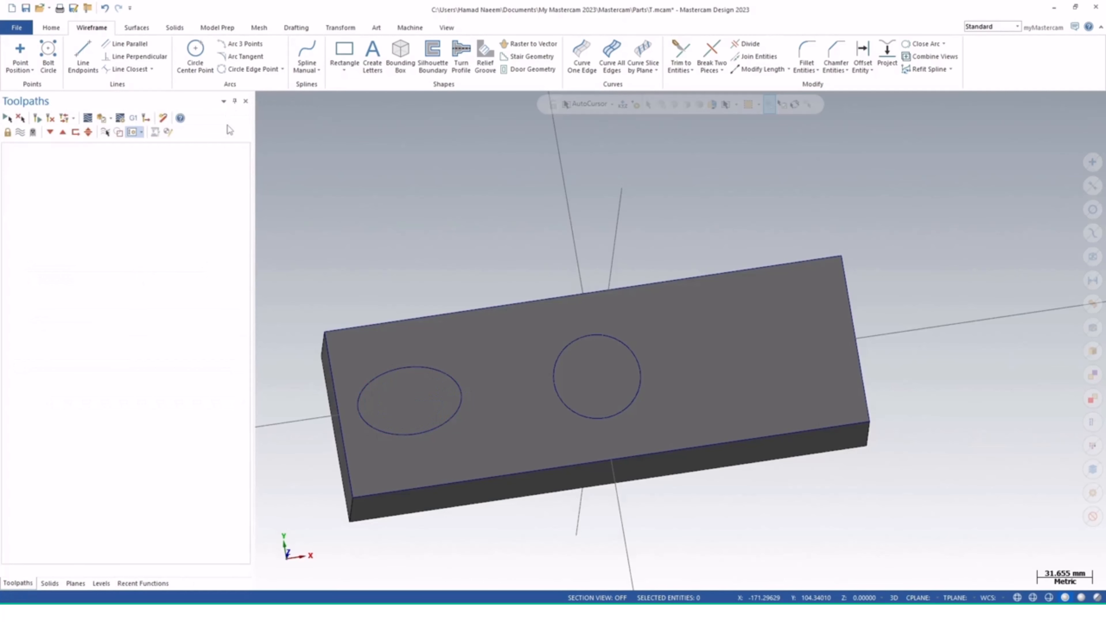
# - Draw a 300 mm line along the block's lengthwise centerline, between the midpoints of the upper face's two short edges
pyautogui.click(91, 70)
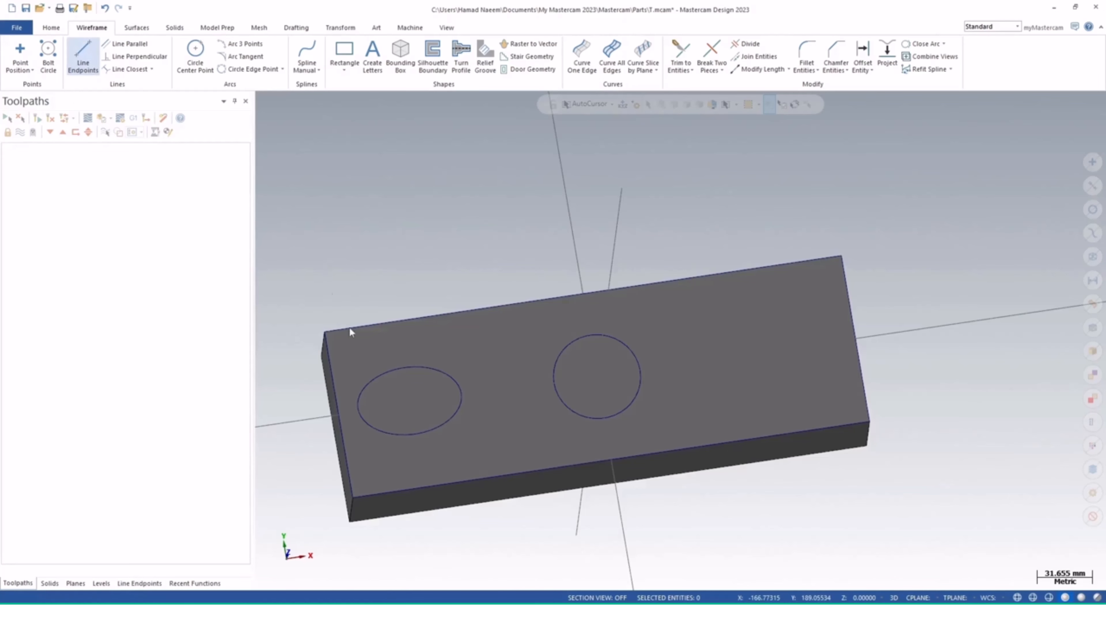
pyautogui.click(342, 416)
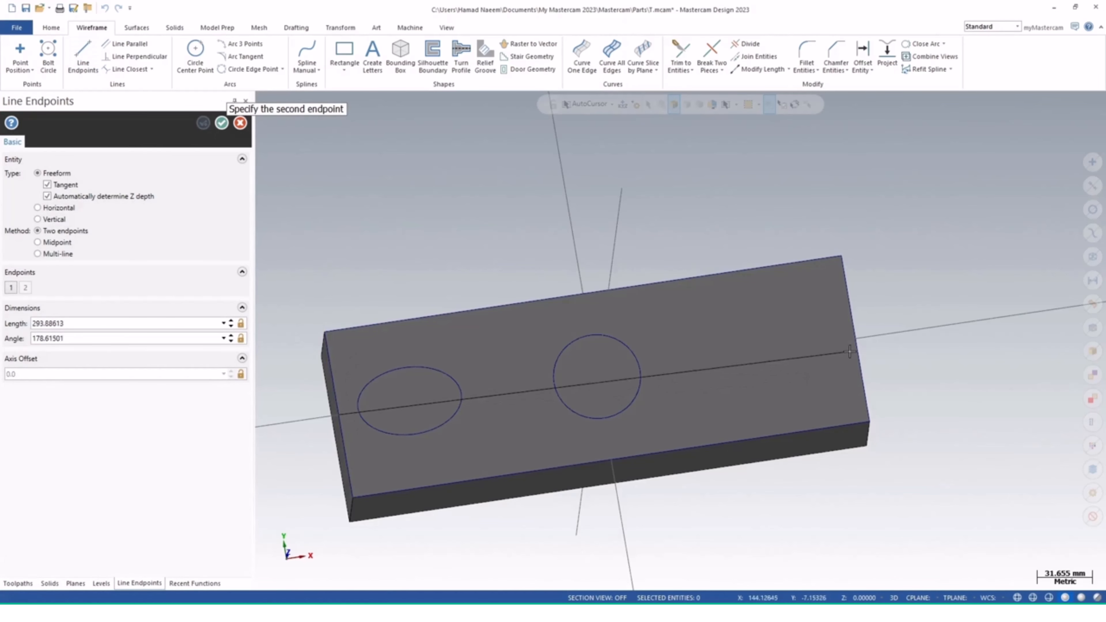
pyautogui.click(854, 343)
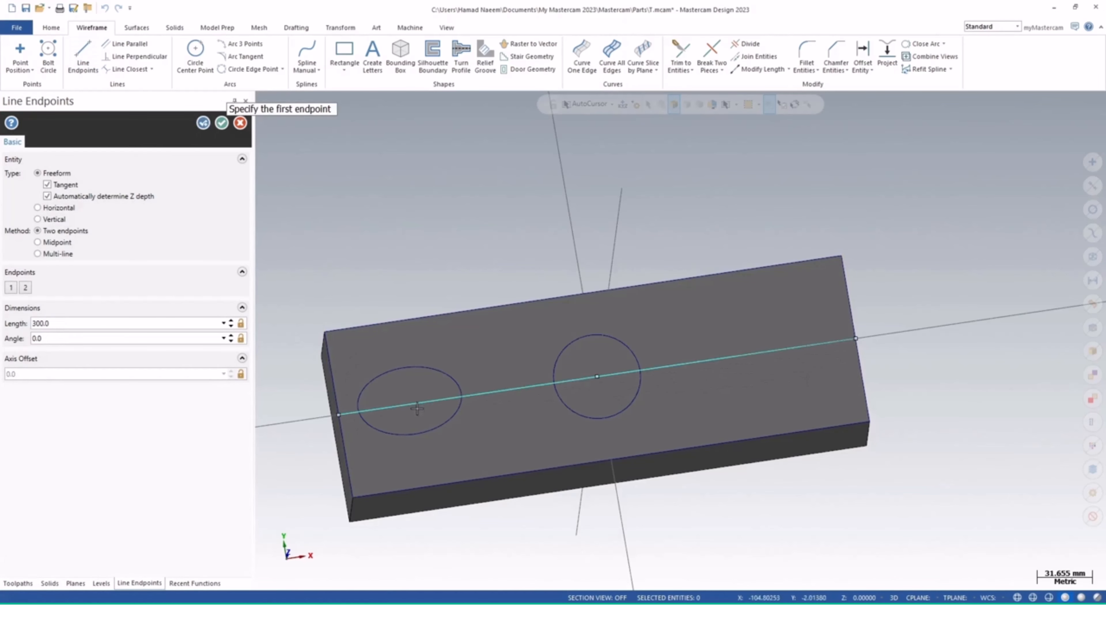
pyautogui.click(222, 123)
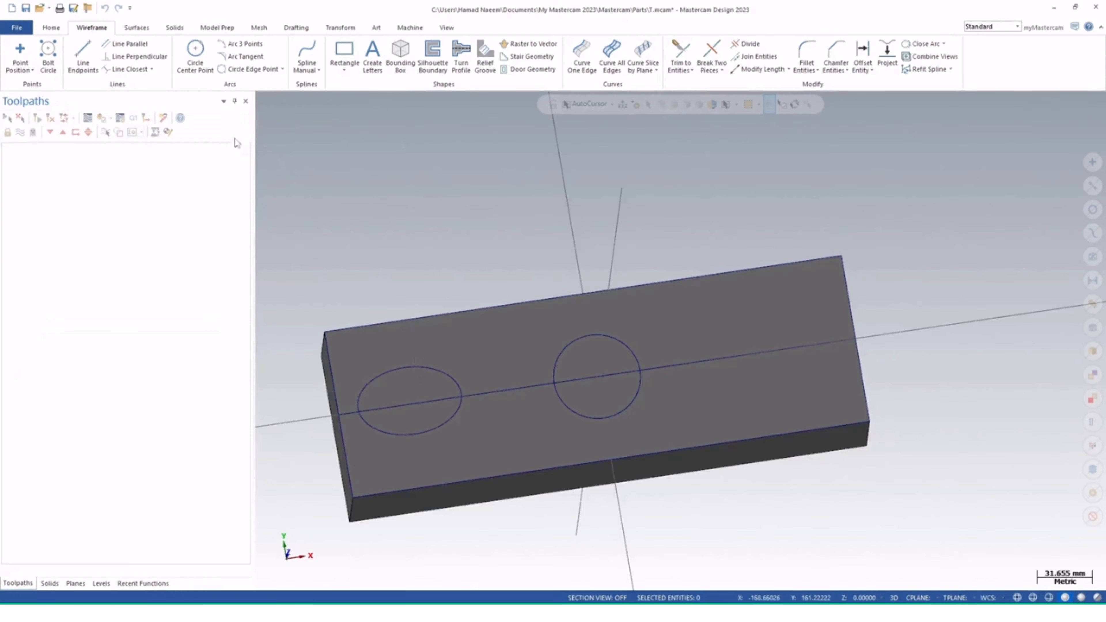
# - Begin translating the ellipse, picking its negative X end as the vector's first point with the Midpoint snap, and switch to the Top view
pyautogui.click(377, 375)
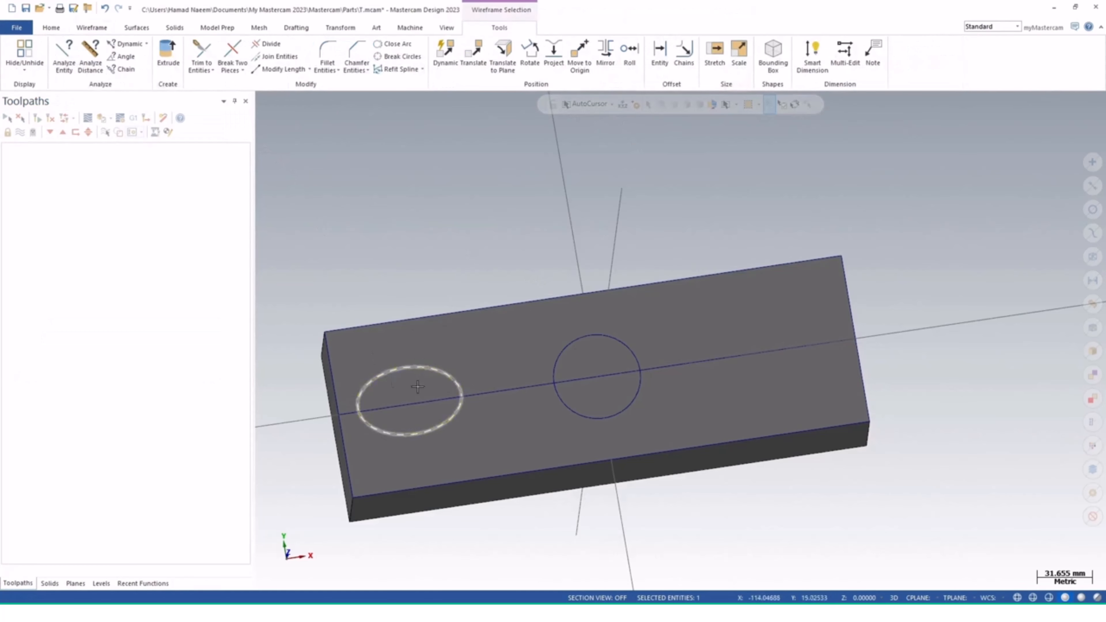
pyautogui.click(300, 29)
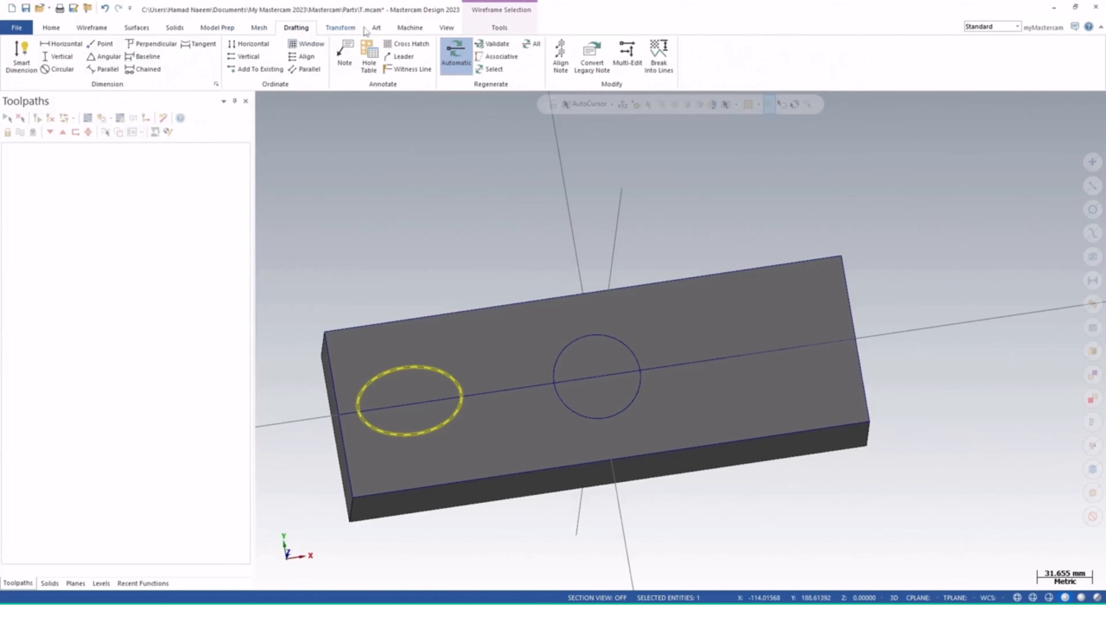
pyautogui.click(346, 29)
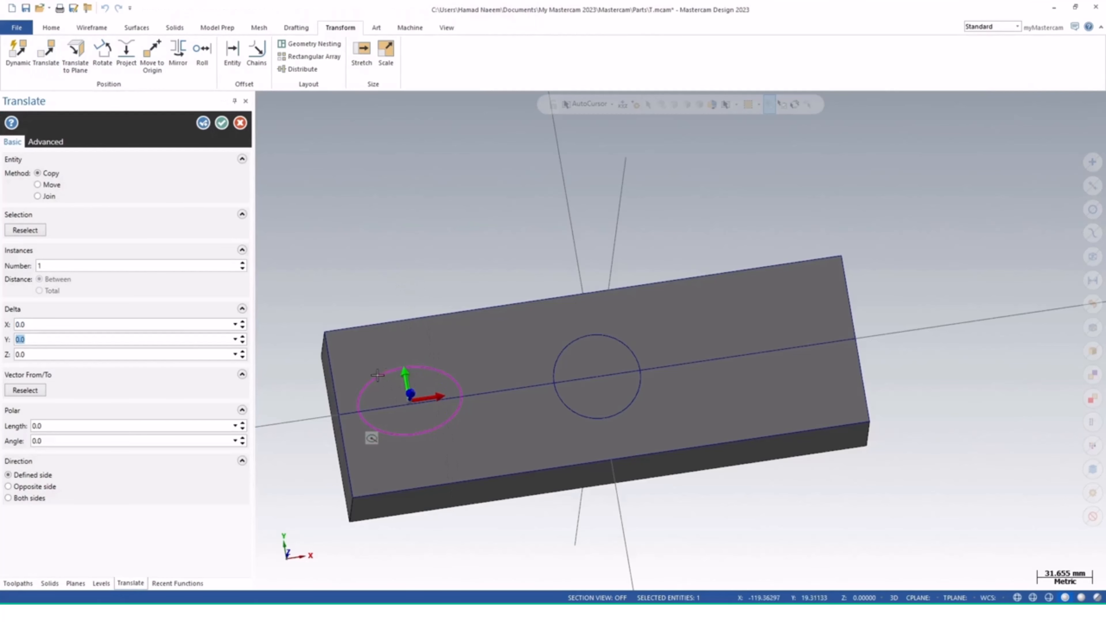
pyautogui.click(25, 391)
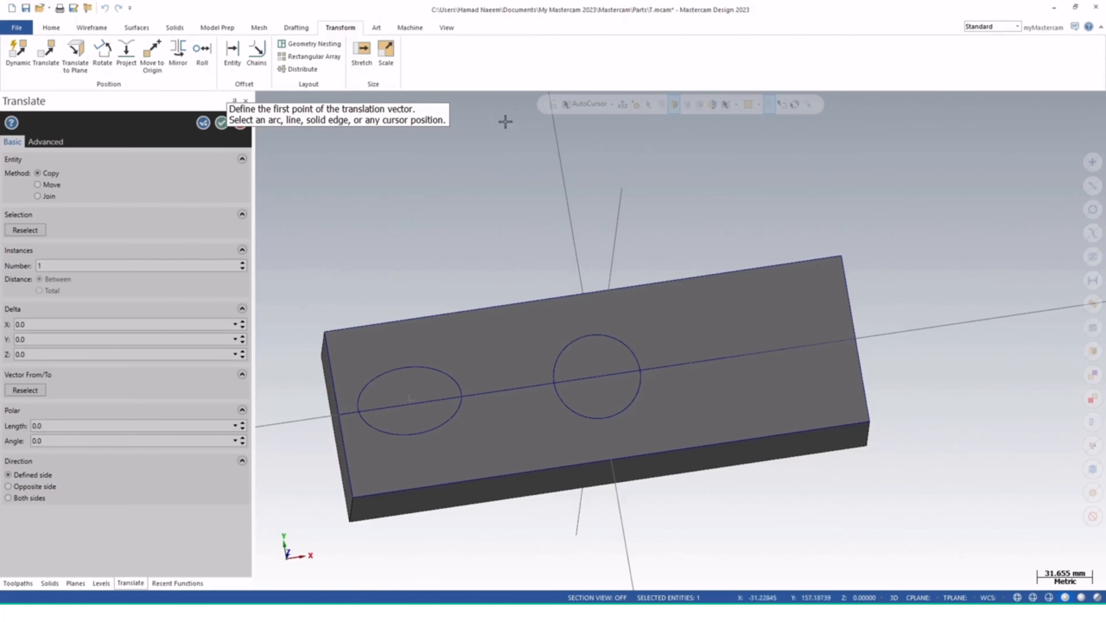
pyautogui.click(596, 108)
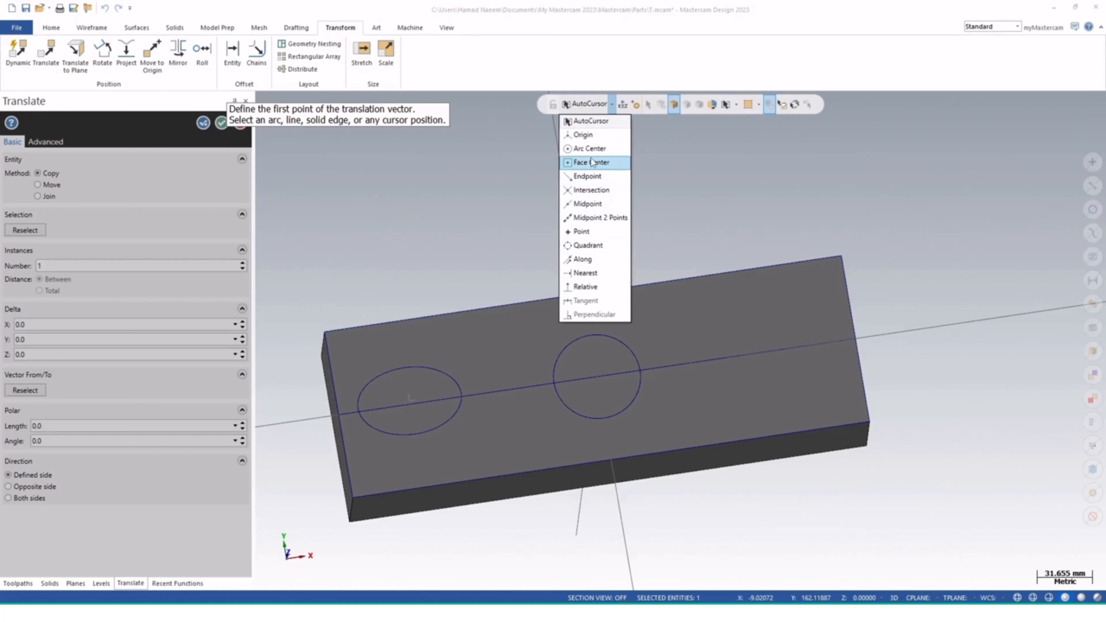
pyautogui.click(588, 148)
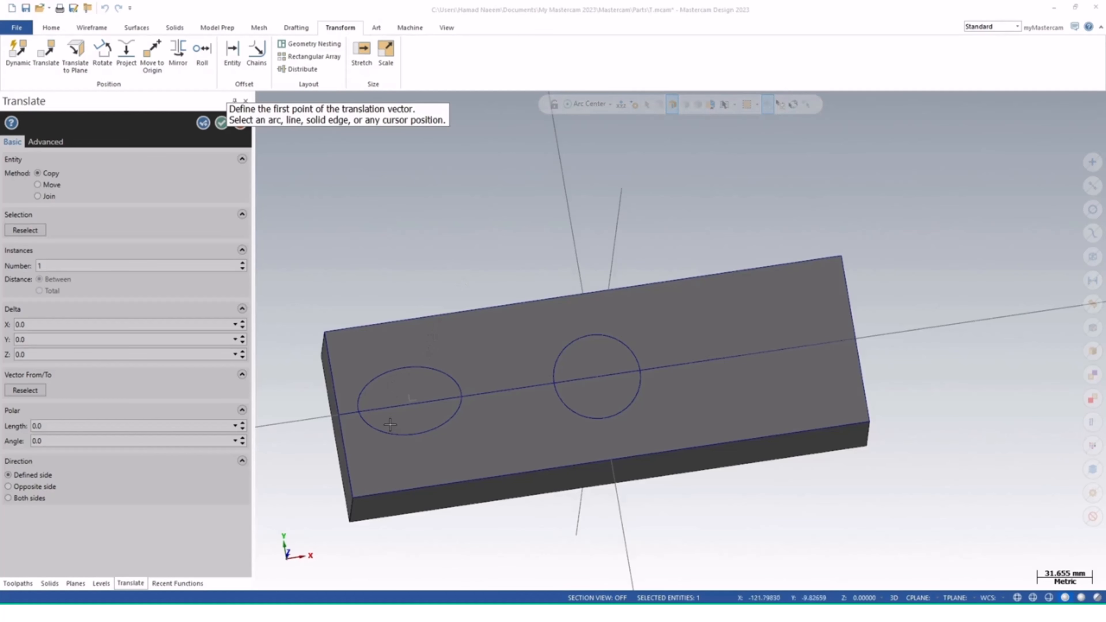
pyautogui.click(589, 105)
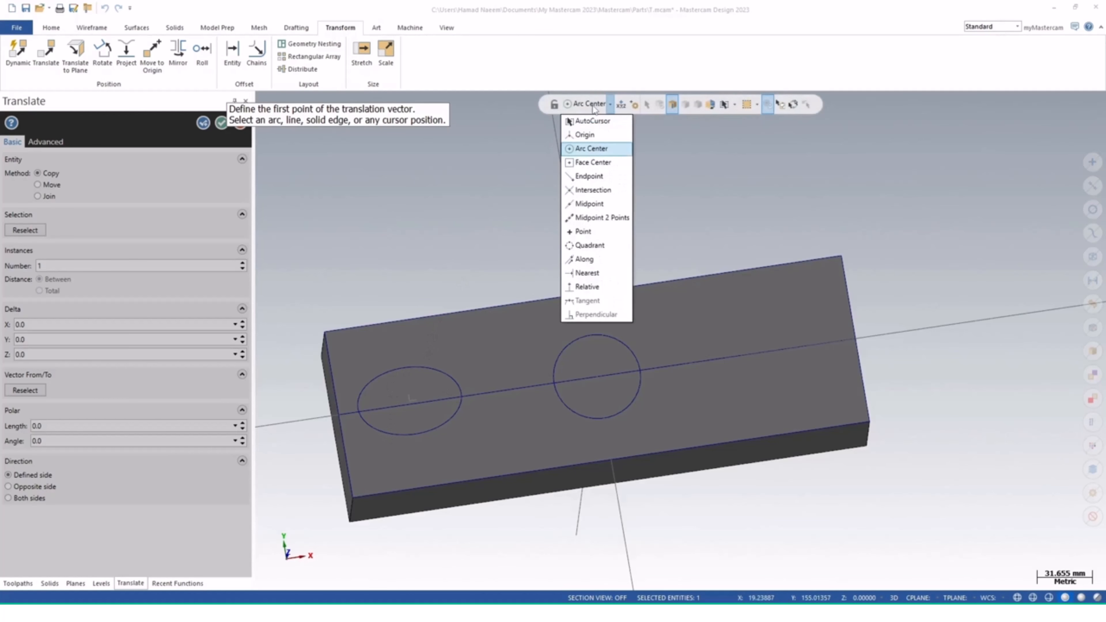
pyautogui.click(595, 241)
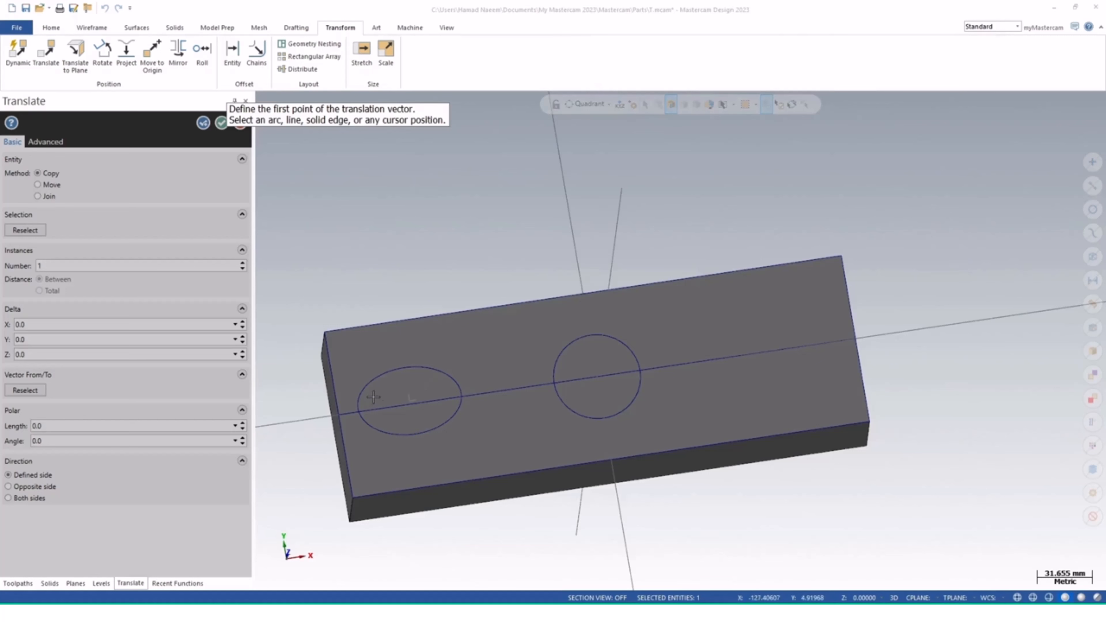
pyautogui.click(589, 104)
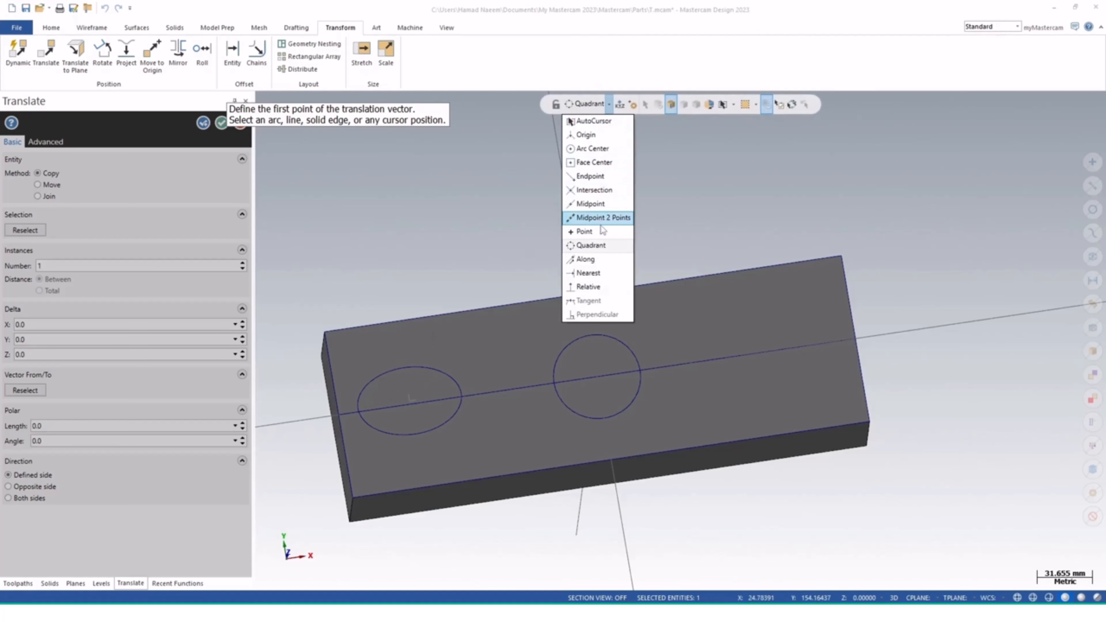
pyautogui.click(593, 203)
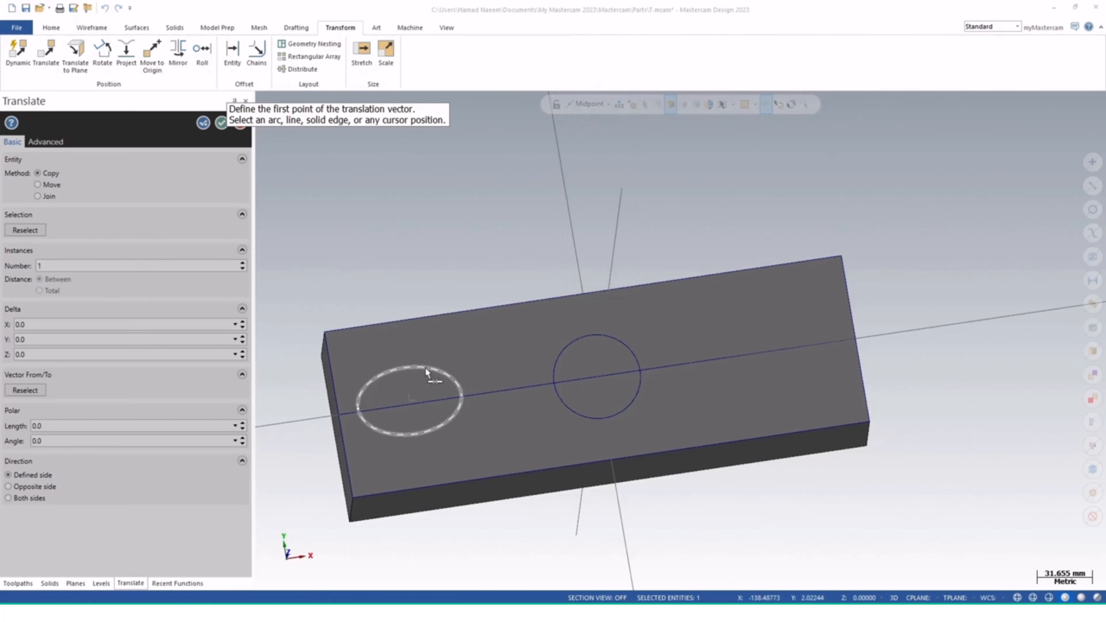
pyautogui.click(359, 411)
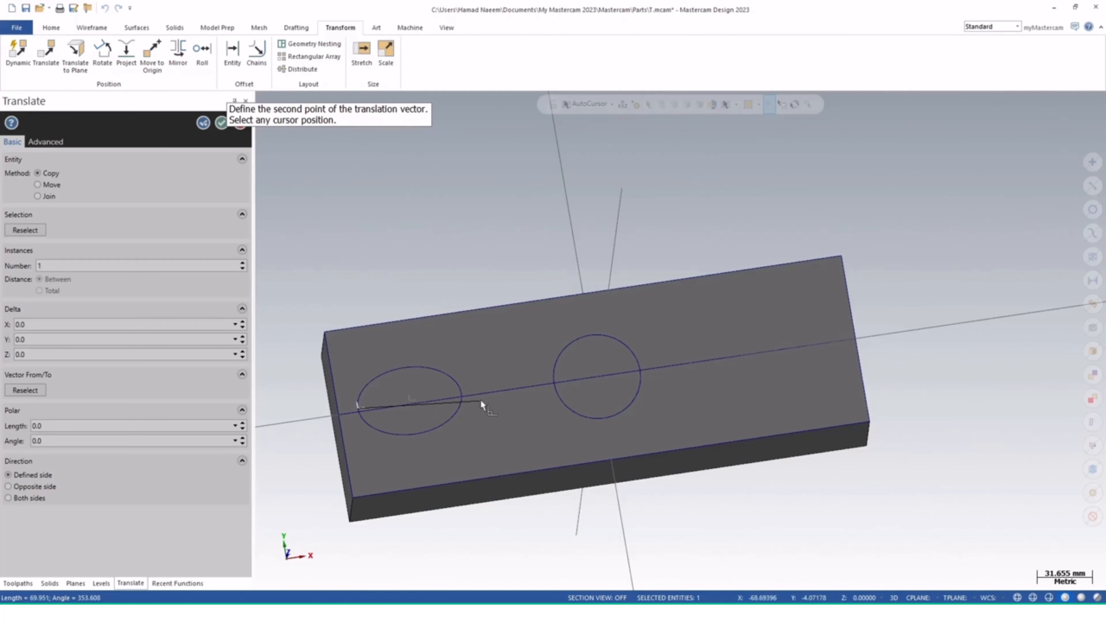
pyautogui.rightClick(503, 386)
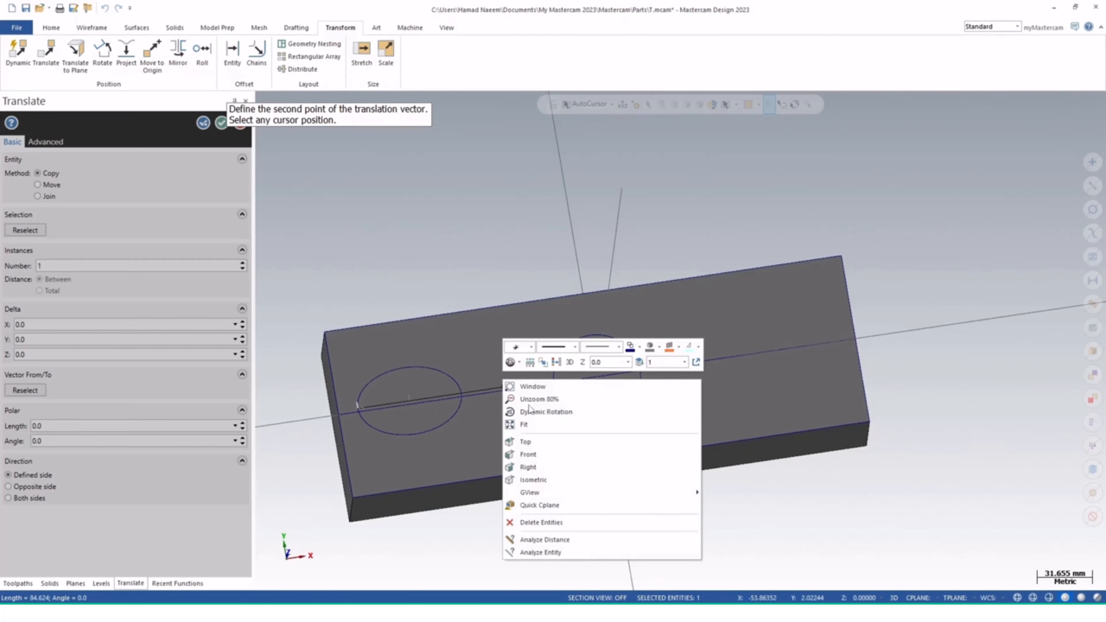
pyautogui.click(522, 454)
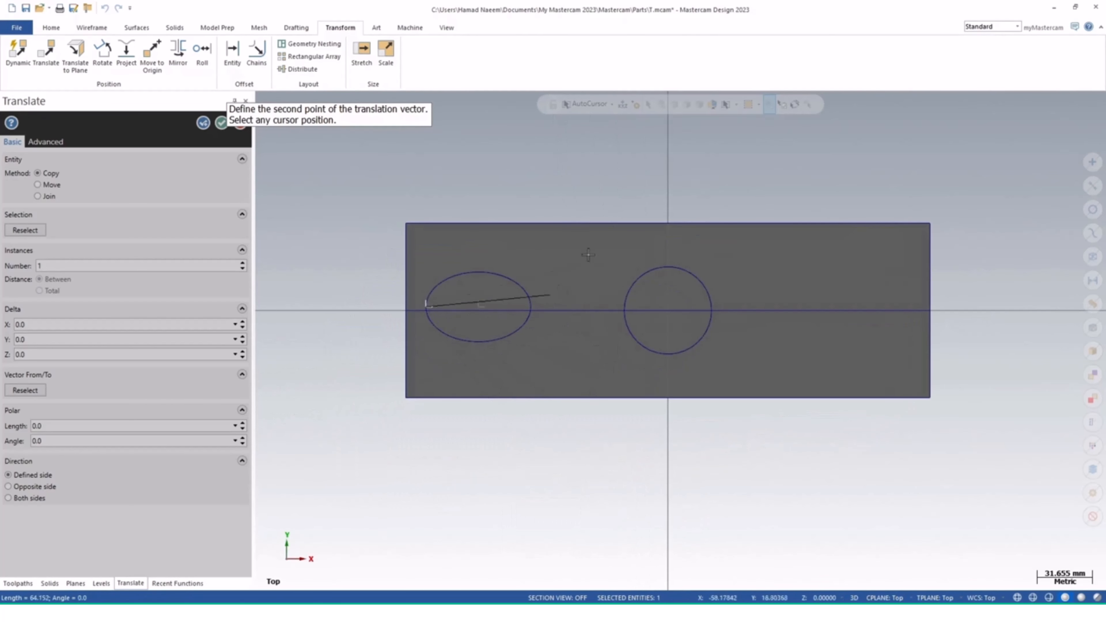
# - Try to define the translation's second point on the centerline using the Intersection, Point and Nearest snaps
pyautogui.click(592, 106)
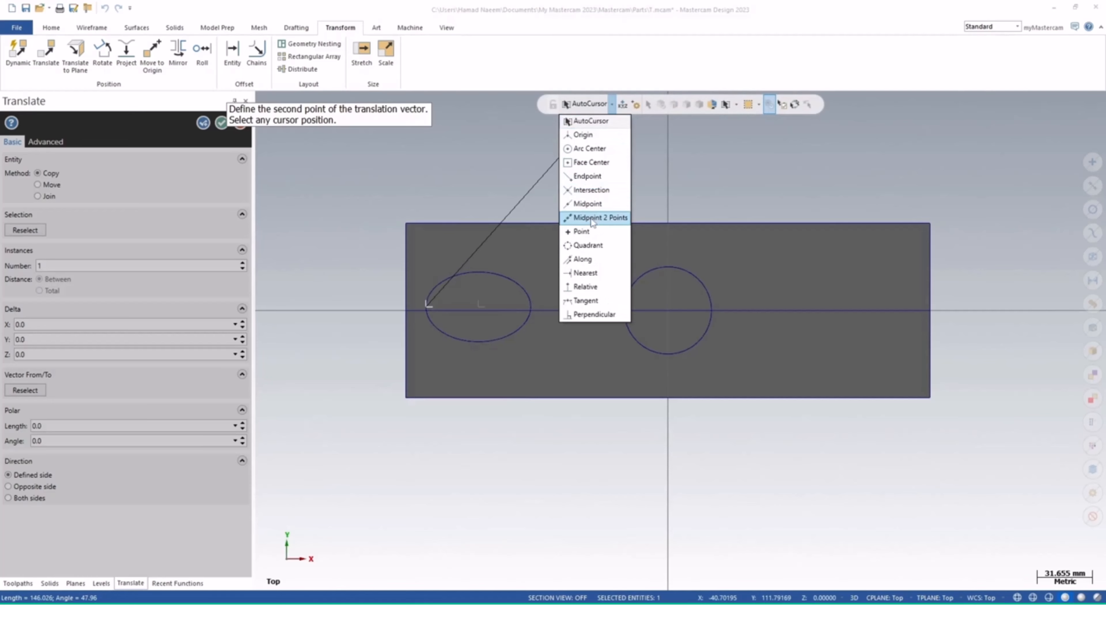
pyautogui.click(590, 190)
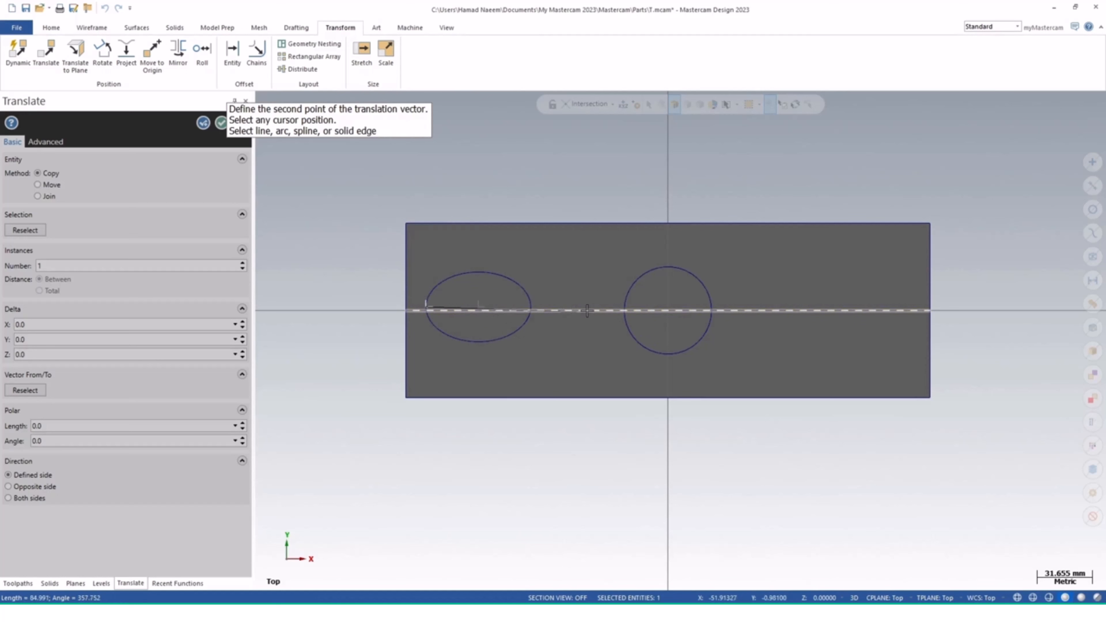
pyautogui.click(598, 106)
pyautogui.click(592, 234)
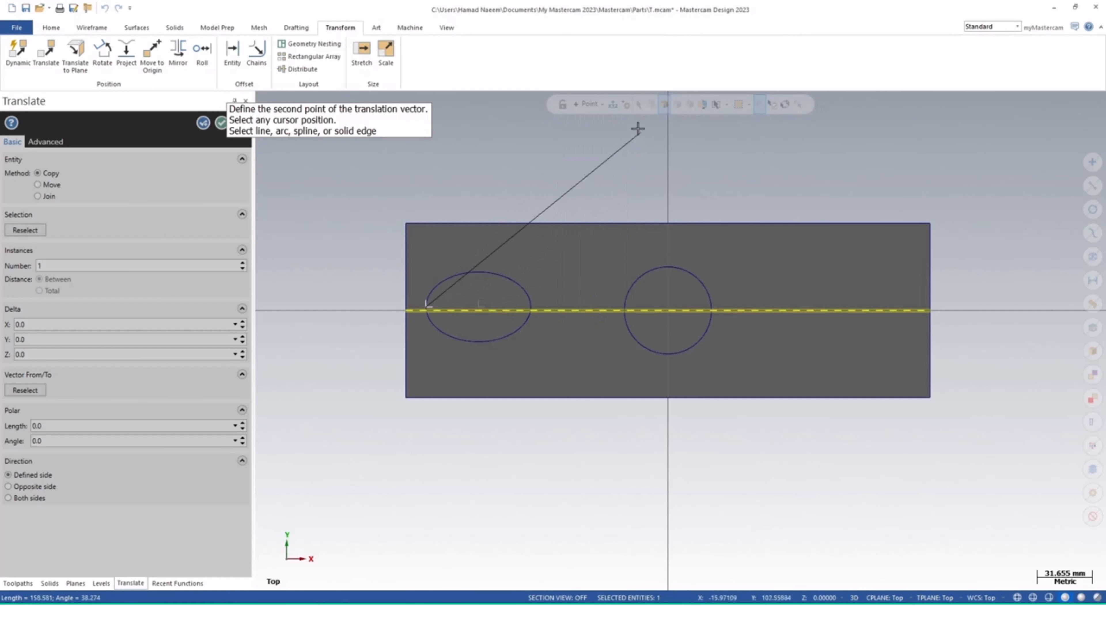
pyautogui.click(602, 104)
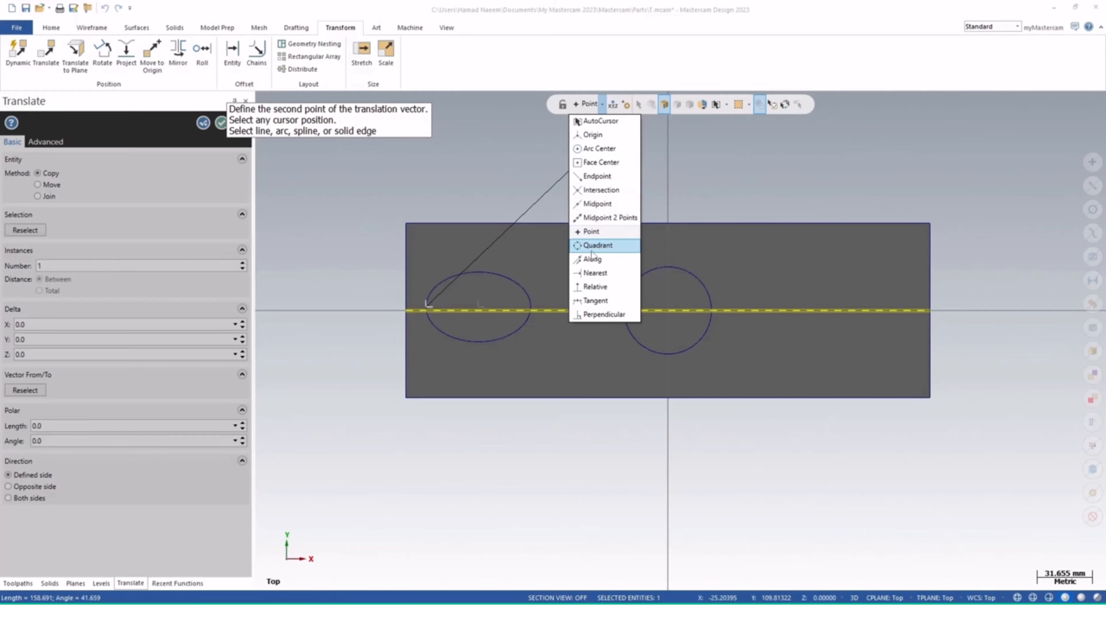
pyautogui.click(595, 273)
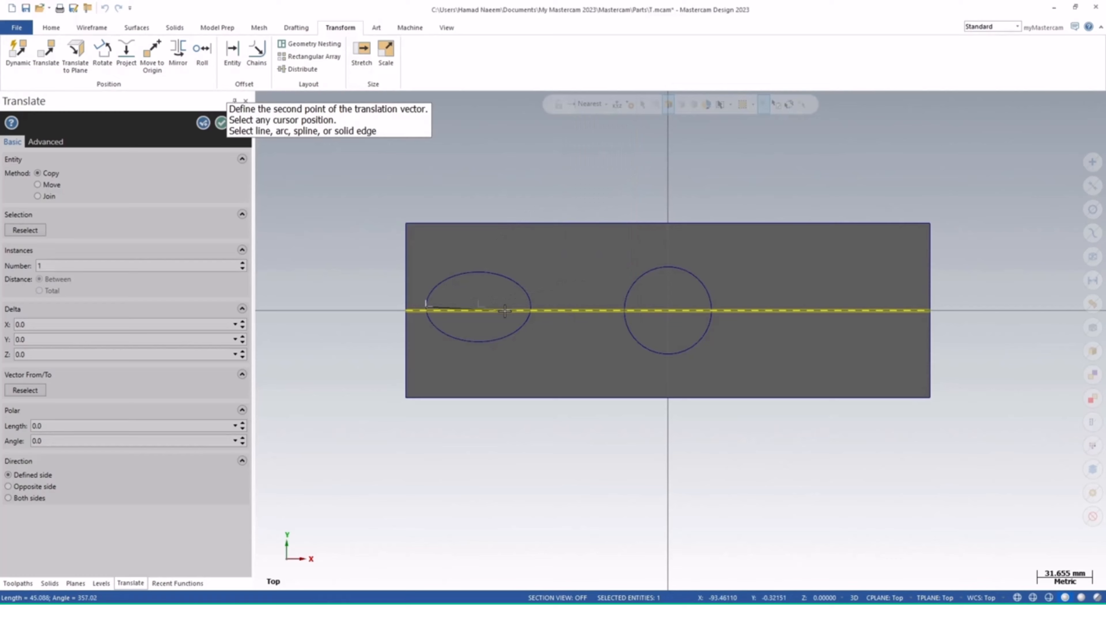
pyautogui.click(405, 311)
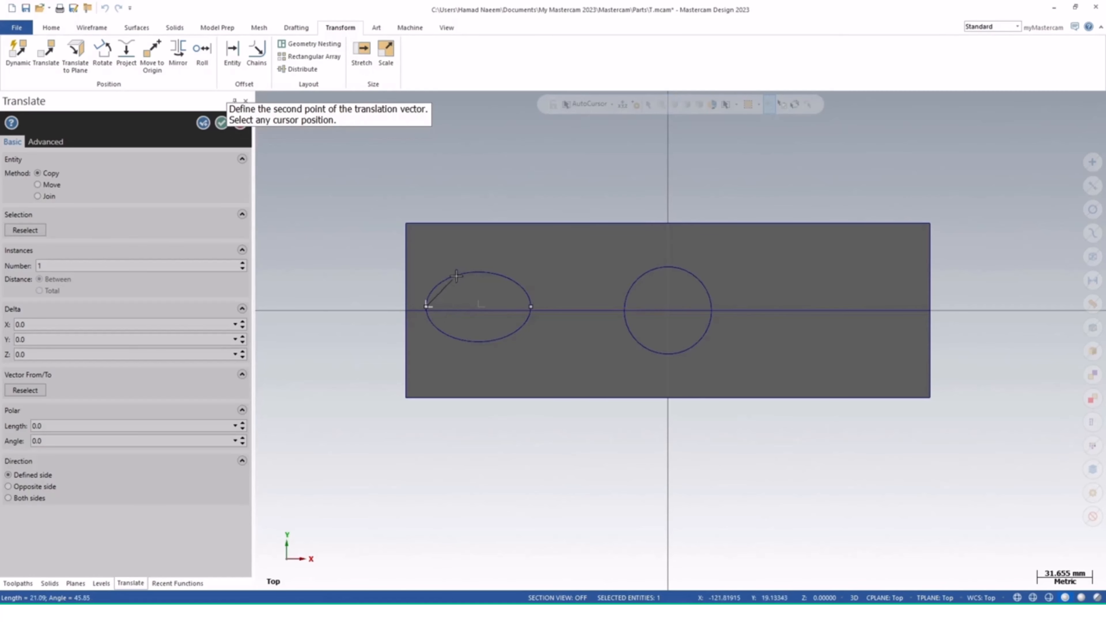
# - Move the ellipse about 59.8 mm in X and -2 mm in Y so it sits on the centerline and overlaps the circle
pyautogui.click(528, 320)
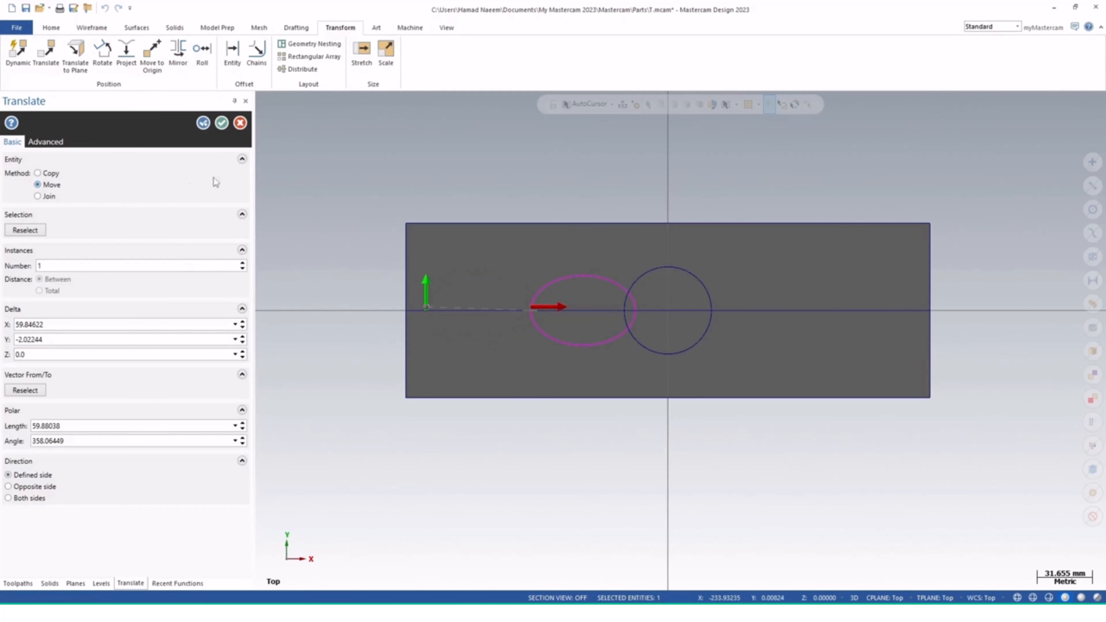
pyautogui.click(221, 123)
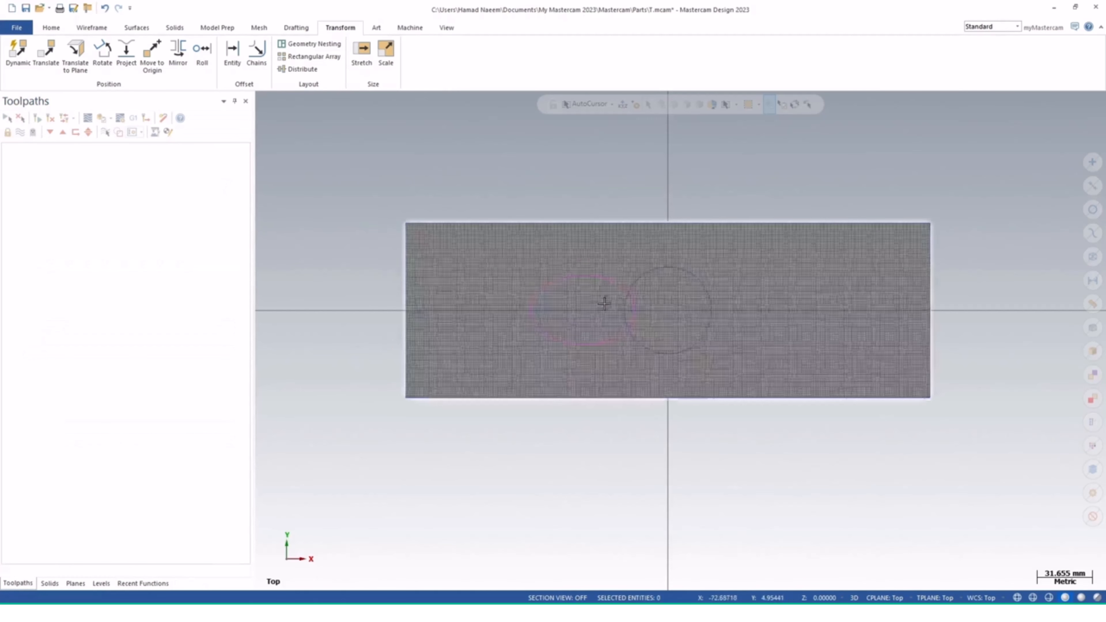
# - Trim the ellipse to the circle, removing the part of the ellipse that lies inside the circle
pyautogui.scroll(3, 635, 312)
pyautogui.scroll(1, 634, 313)
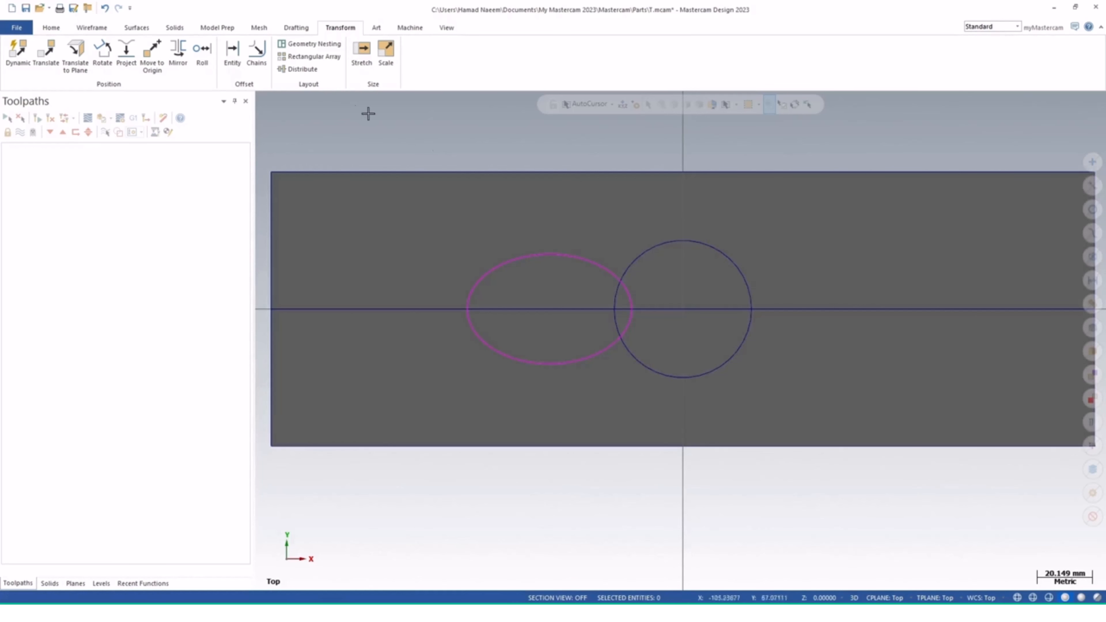
pyautogui.click(91, 28)
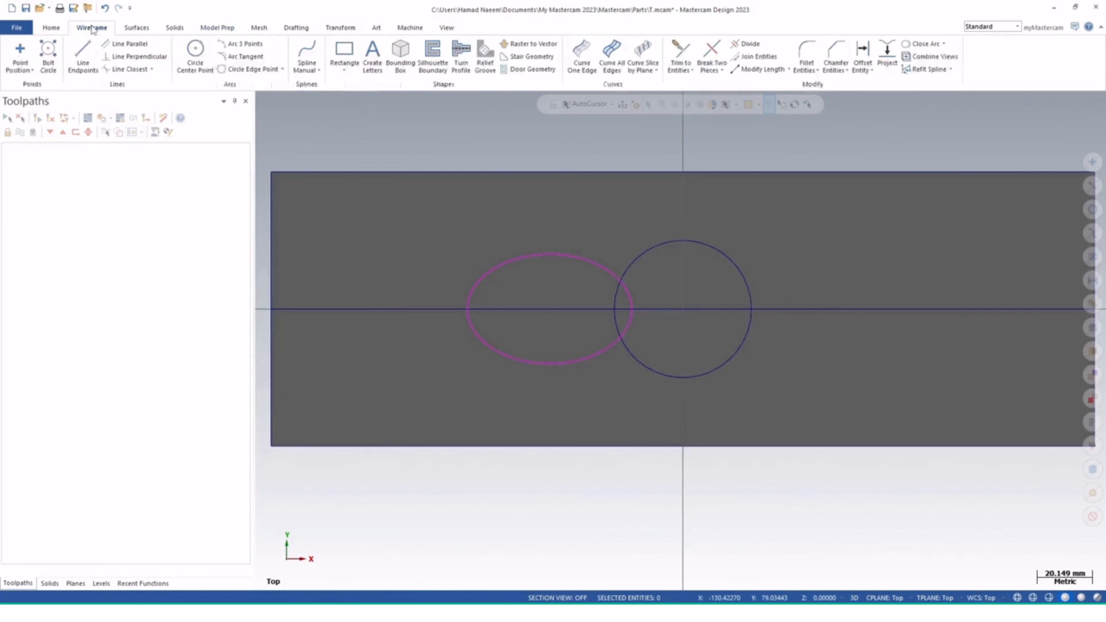
pyautogui.click(680, 52)
pyautogui.click(643, 282)
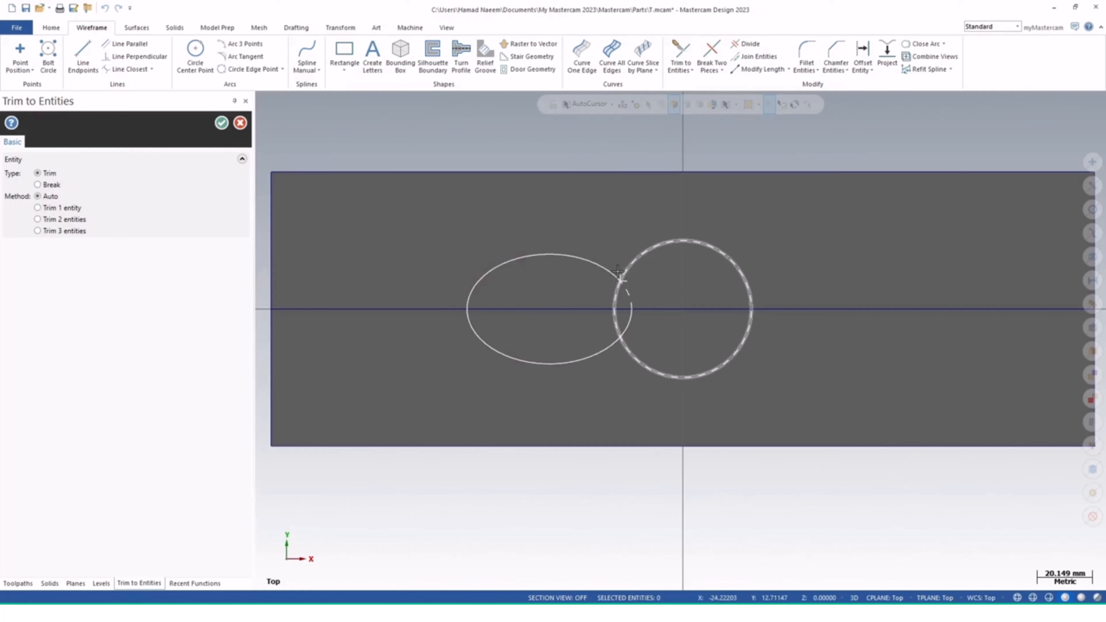
pyautogui.click(617, 272)
pyautogui.click(619, 350)
pyautogui.click(620, 351)
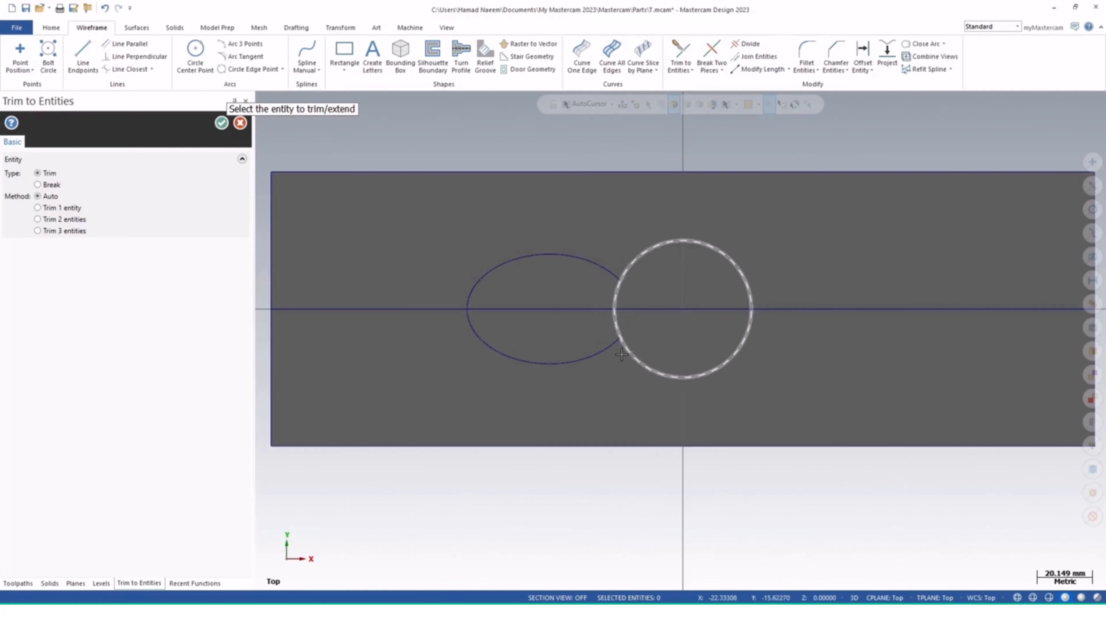
# - Try to trim the circle where it meets the ellipse, and undo the trim
pyautogui.click(628, 267)
pyautogui.click(607, 342)
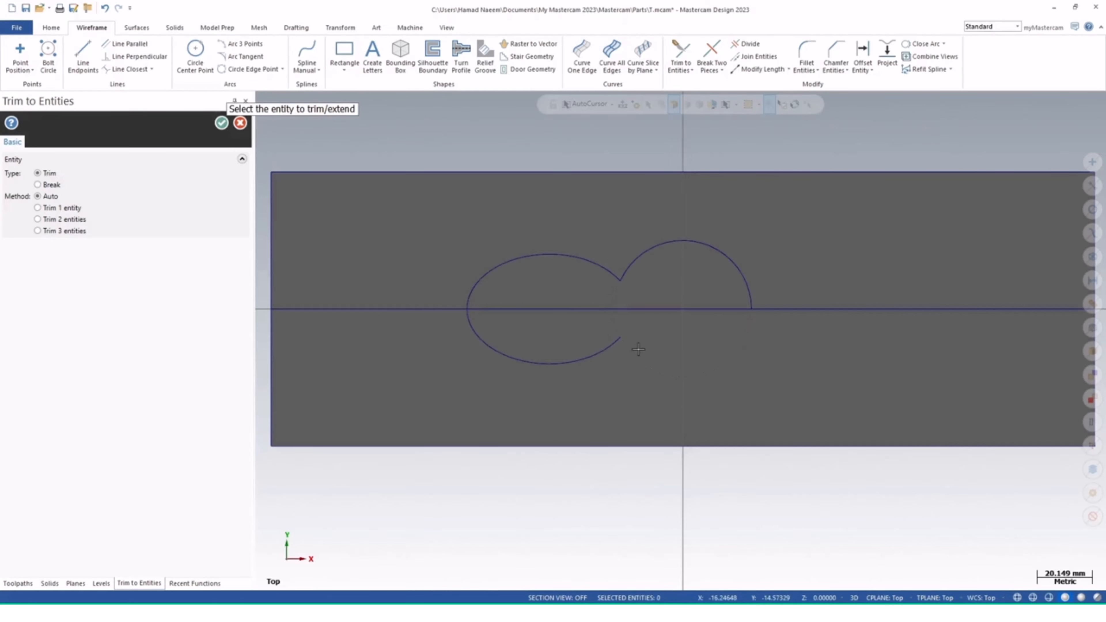
pyautogui.hotkey('ctrl', 'z')
pyautogui.click(614, 344)
pyautogui.click(628, 348)
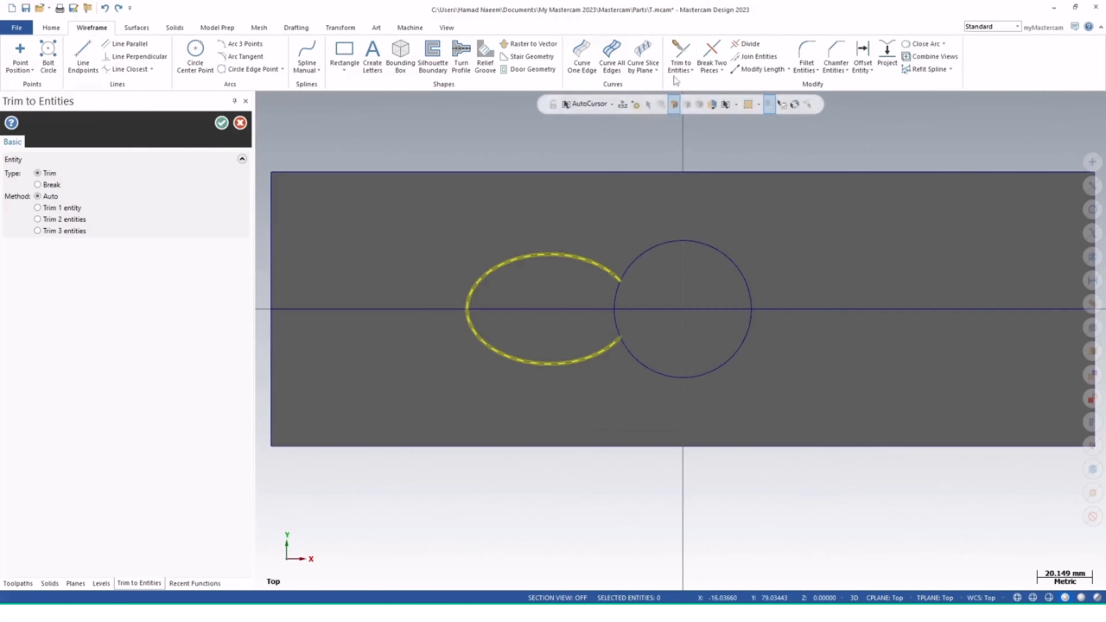
# - Break the circle at its two intersection points with the trimmed ellipse
pyautogui.click(712, 57)
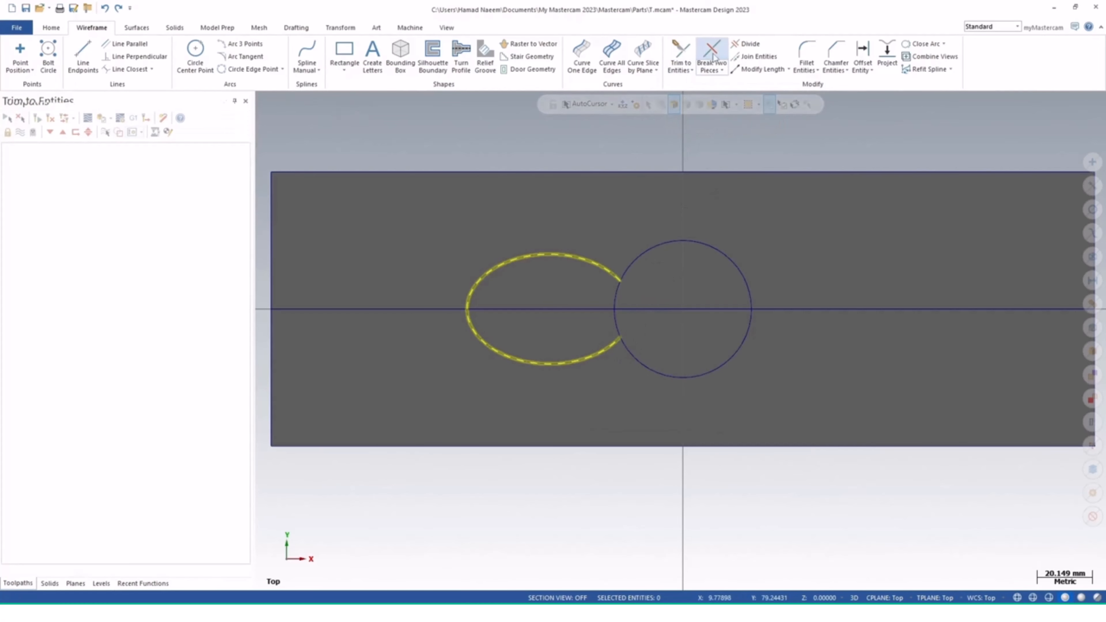
pyautogui.click(612, 316)
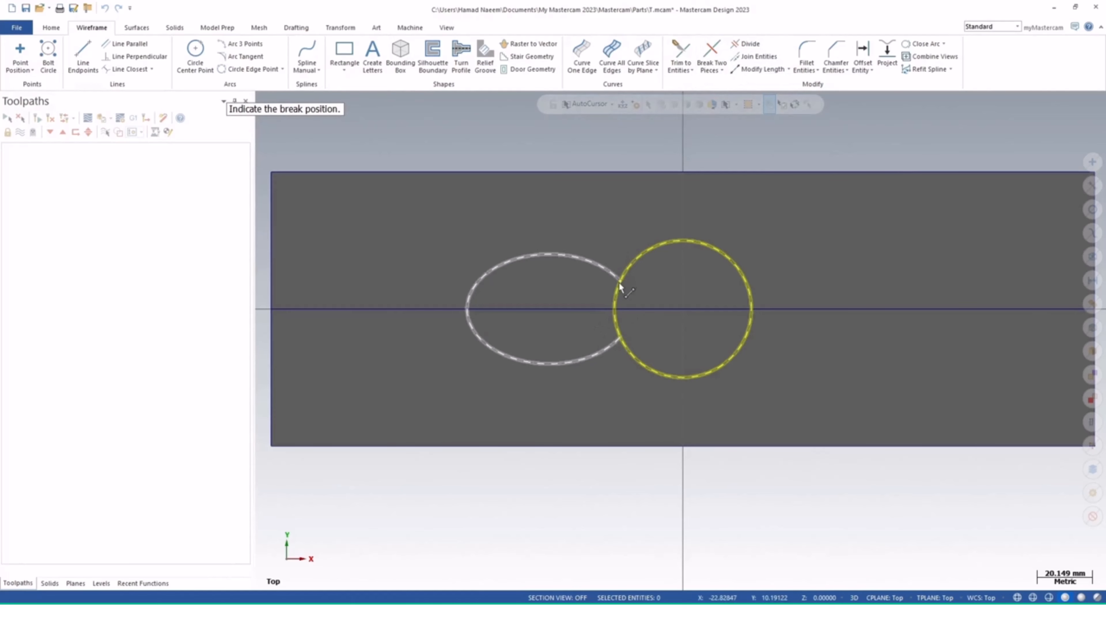
pyautogui.click(620, 279)
pyautogui.click(626, 345)
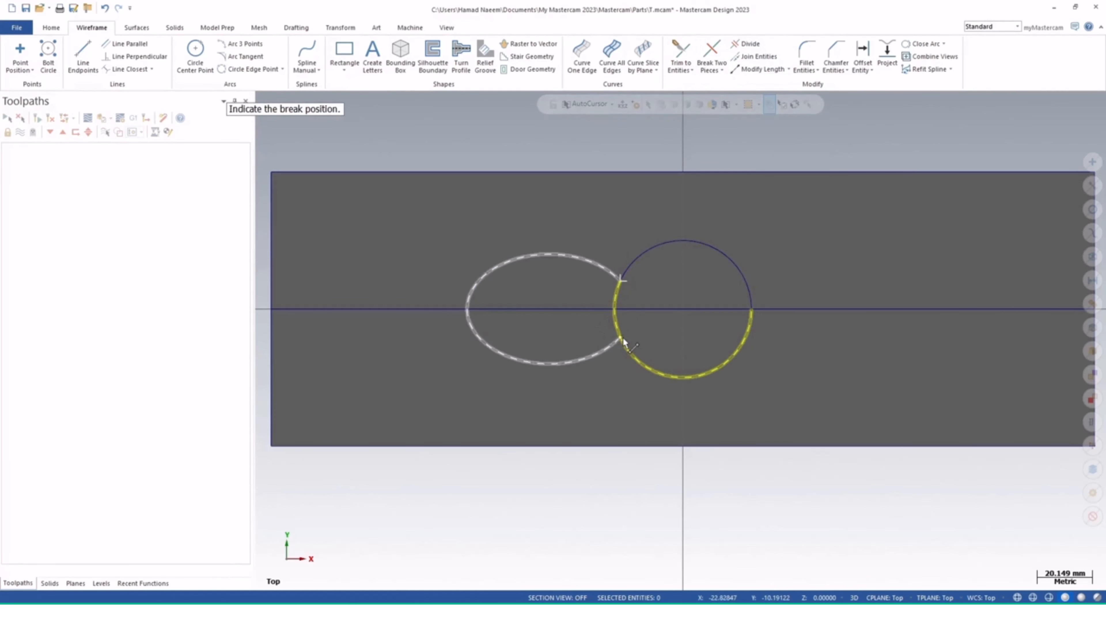
pyautogui.click(622, 342)
# - Delete the short circle arc between the two break points on the trimmed ellipse
pyautogui.click(616, 331)
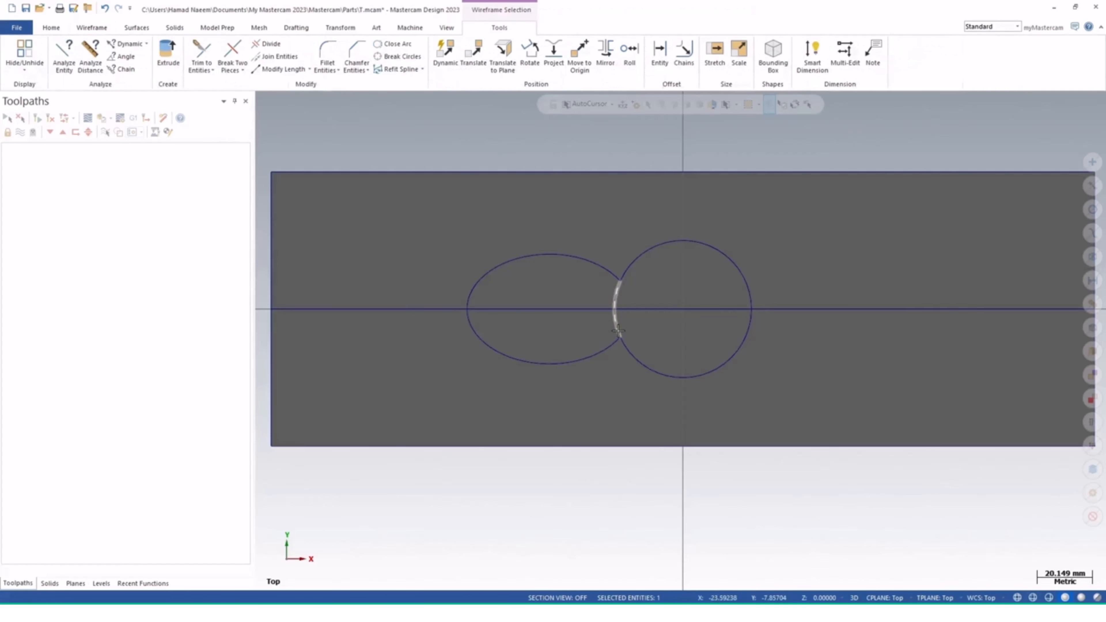
pyautogui.press('Delete')
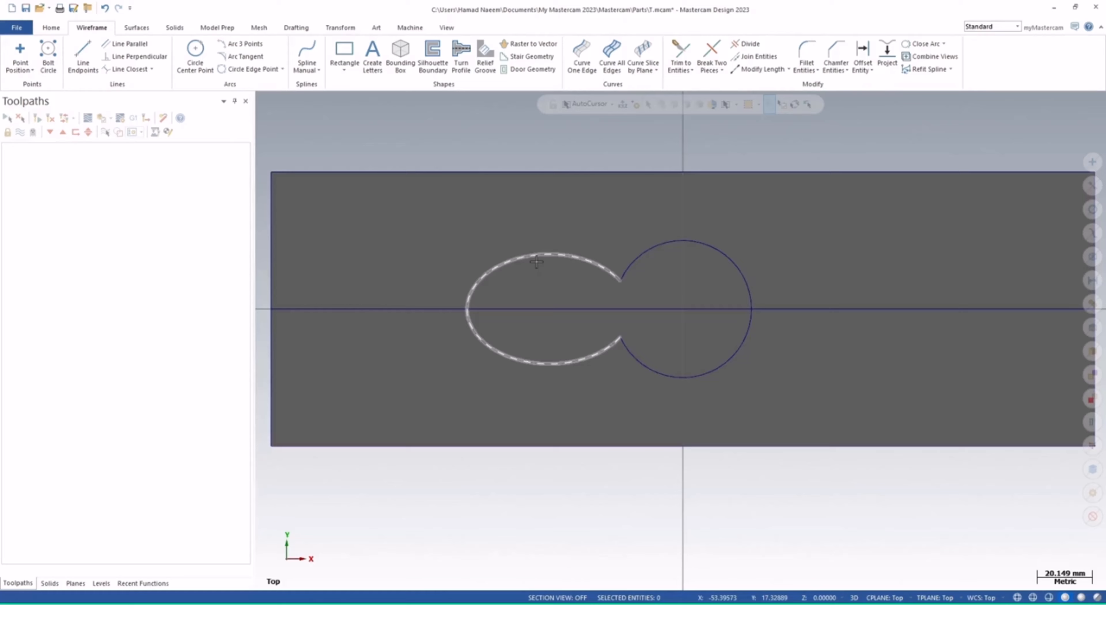
# - Mirror a copy of the trimmed ellipse about the Y axis with an X offset of 0
pyautogui.click(558, 267)
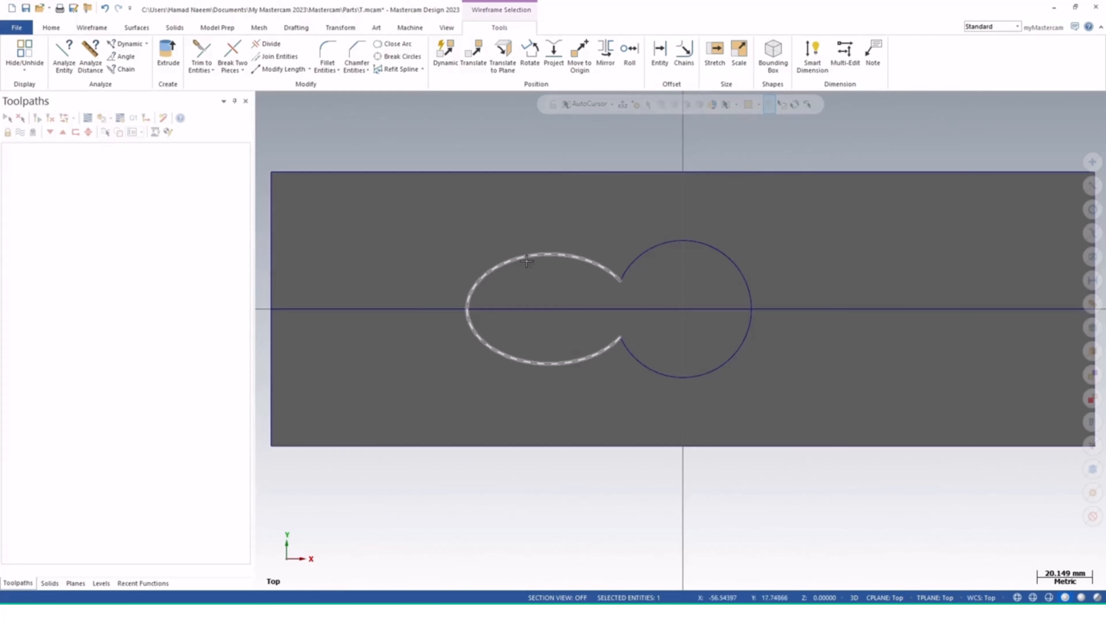
pyautogui.click(341, 30)
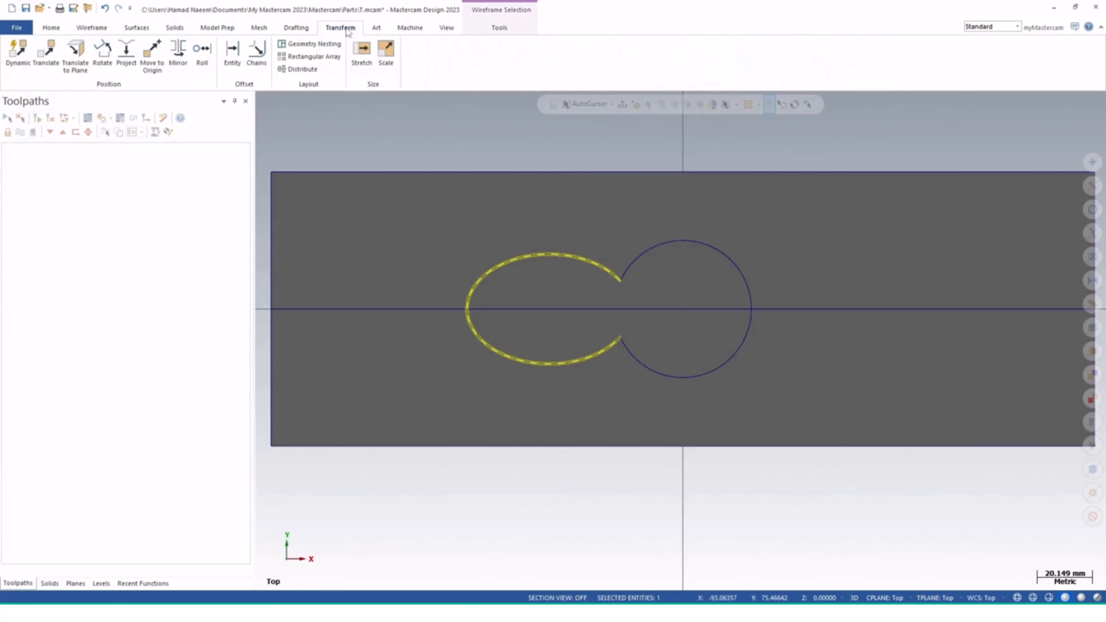
pyautogui.click(178, 54)
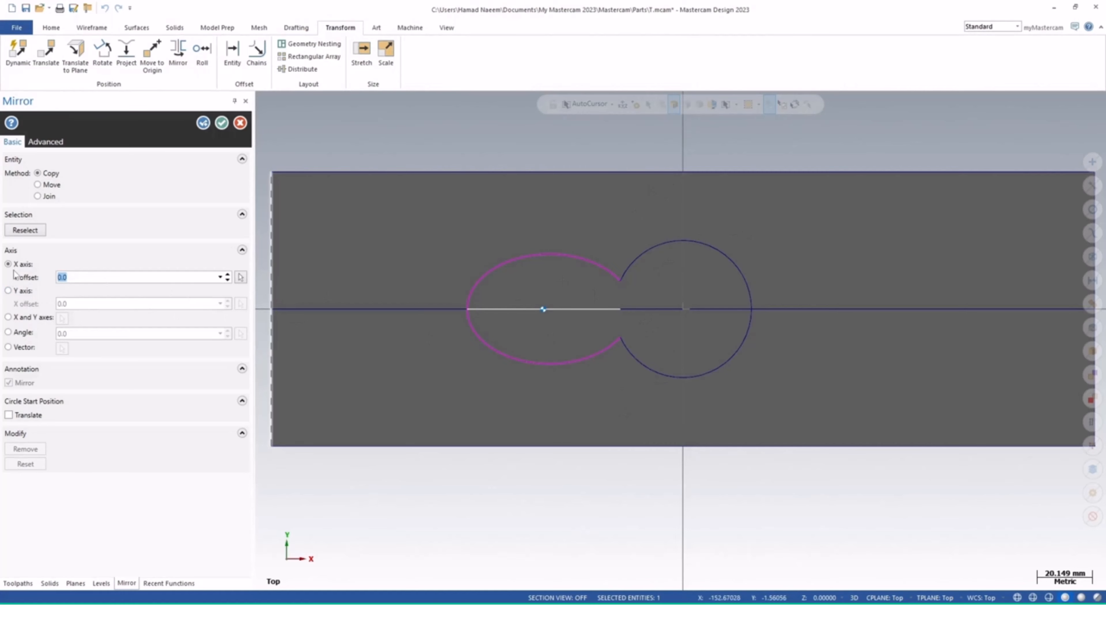
pyautogui.click(8, 290)
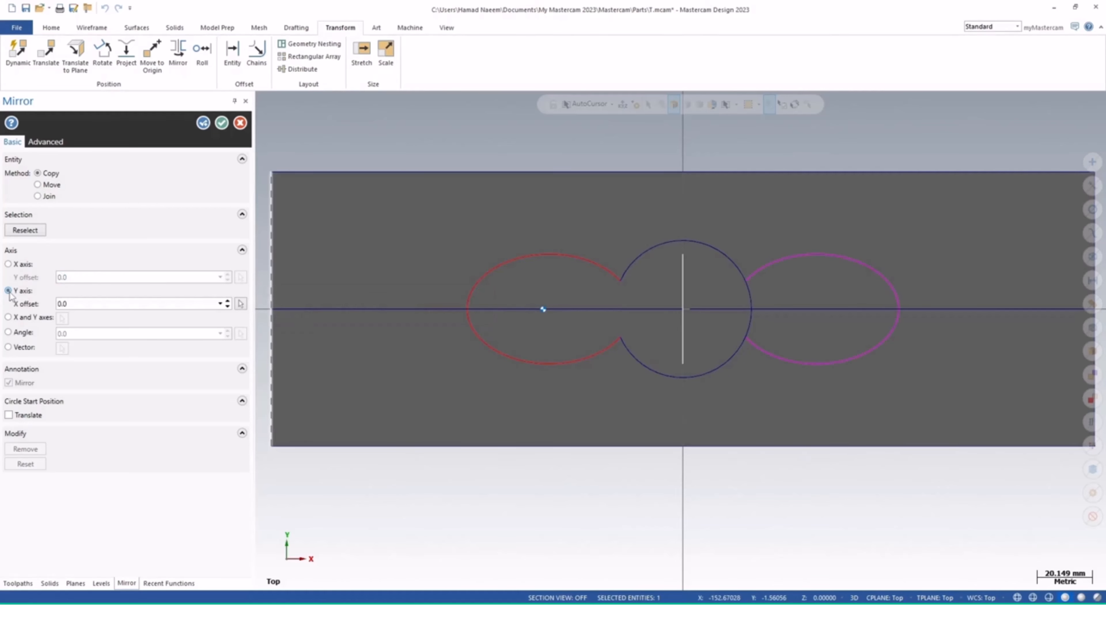
pyautogui.click(8, 264)
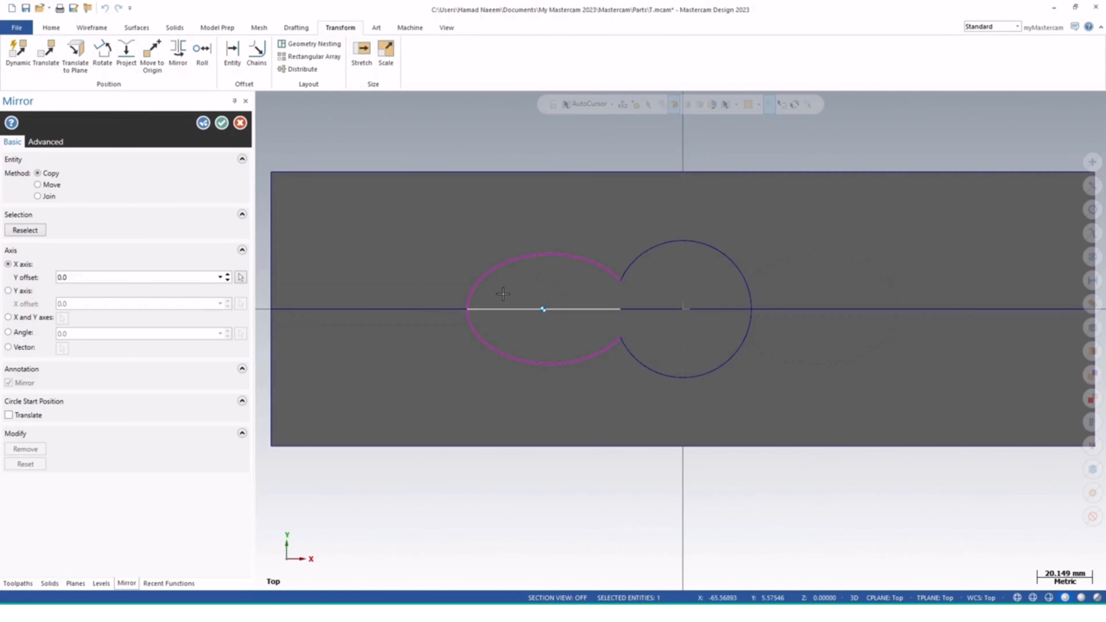
pyautogui.click(8, 291)
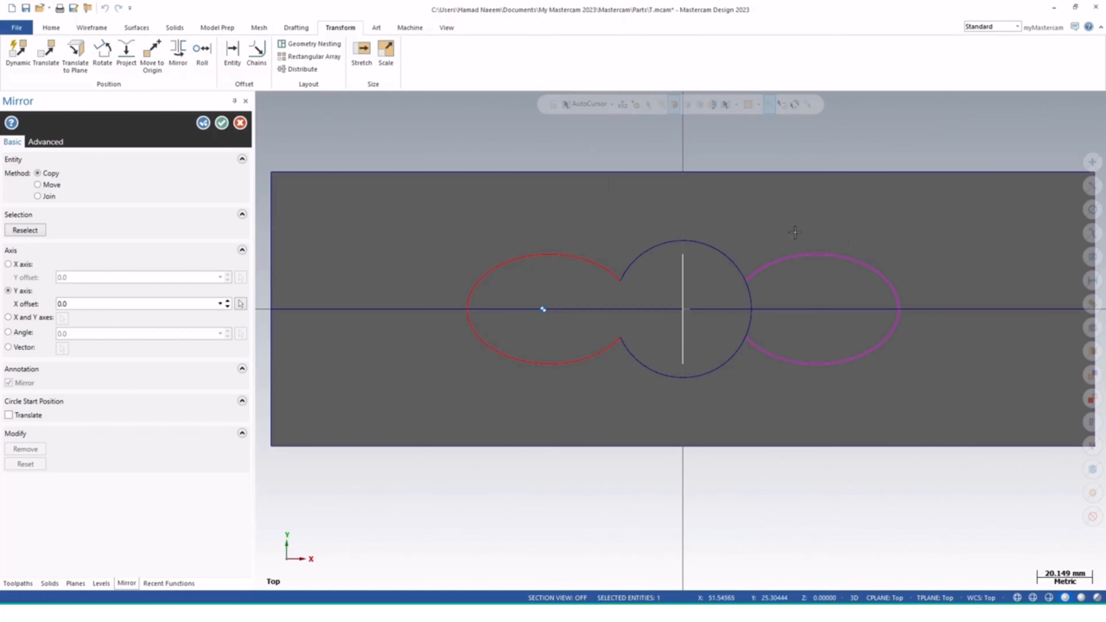
pyautogui.click(222, 123)
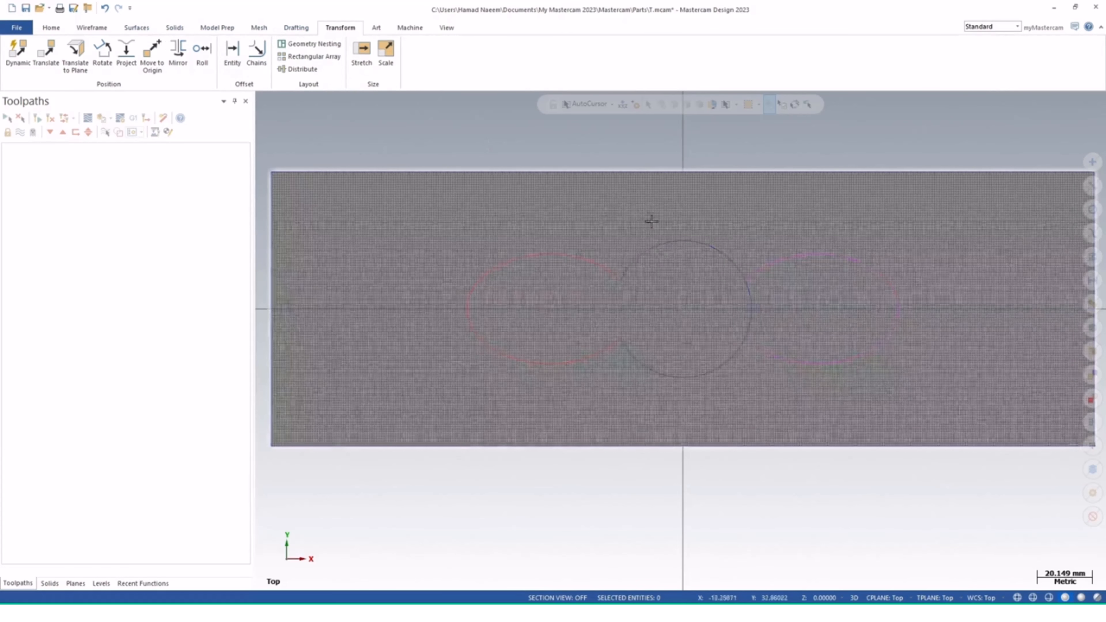
# - Break the circle's lower arc in two at its lower intersection with the mirrored ellipse
pyautogui.click(652, 248)
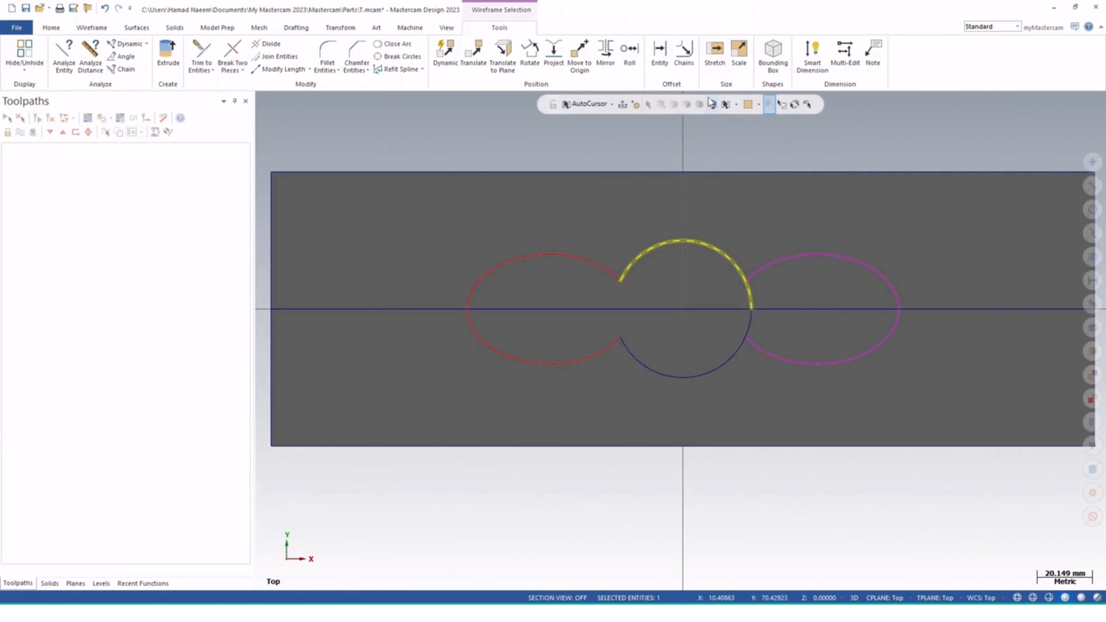
pyautogui.click(232, 56)
pyautogui.click(744, 327)
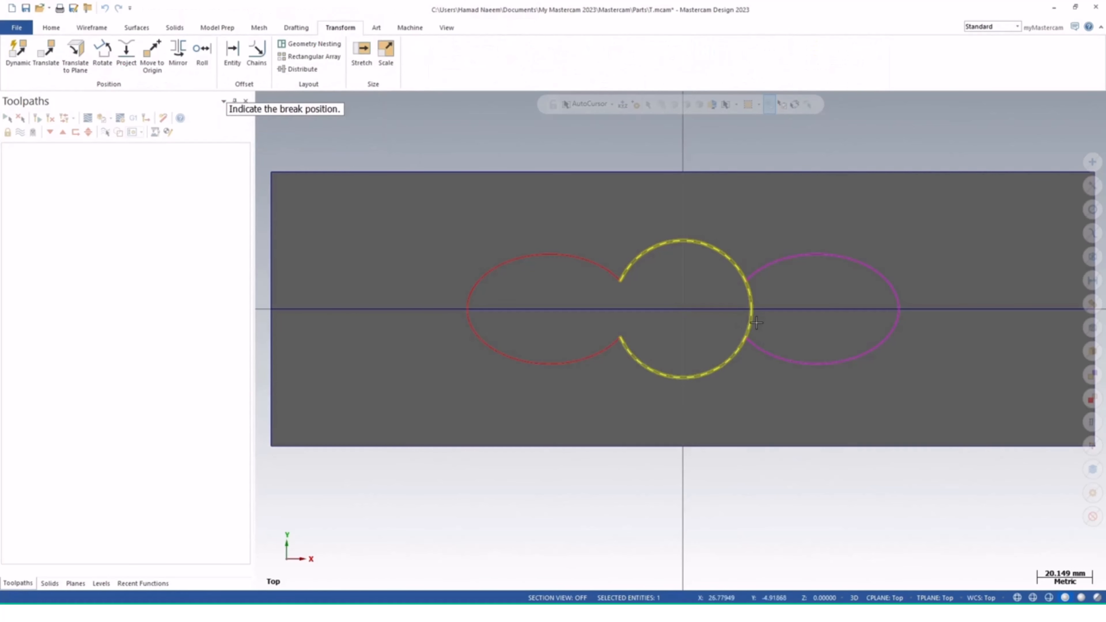
pyautogui.click(751, 301)
pyautogui.click(749, 330)
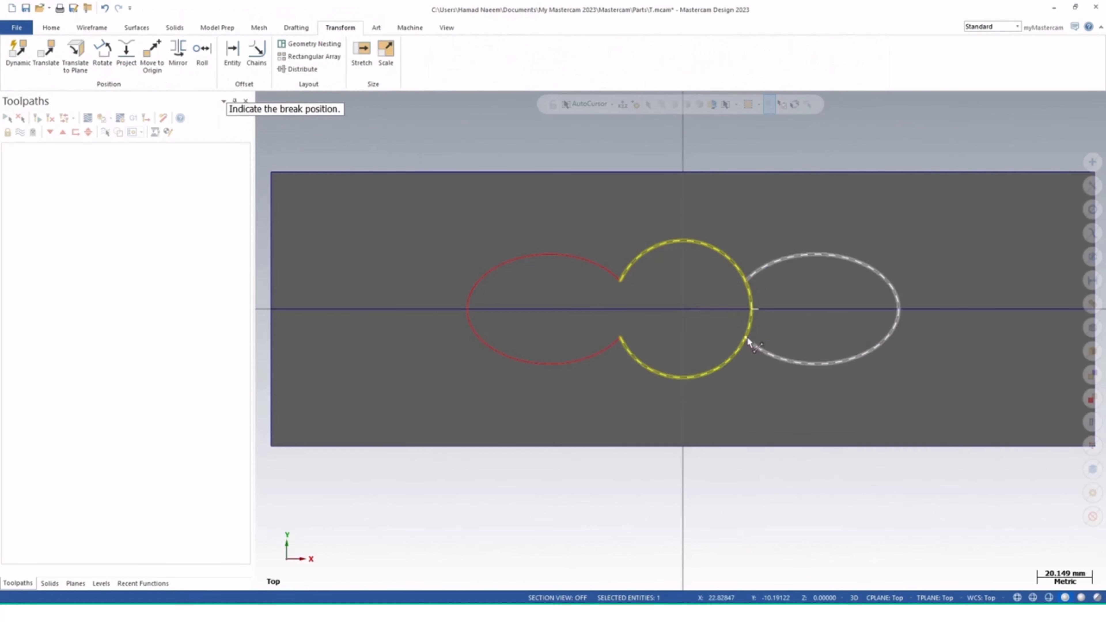
pyautogui.click(747, 339)
pyautogui.press('Escape')
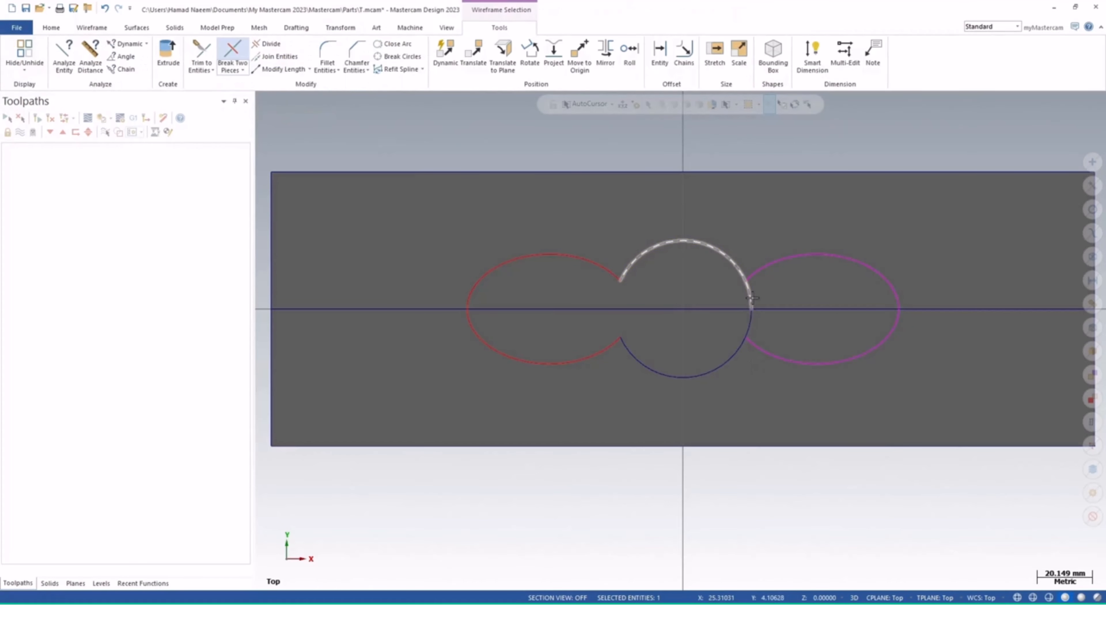
# - Break the circle's upper arc in two at its upper intersection with the mirrored ellipse
pyautogui.click(752, 300)
pyautogui.click(752, 297)
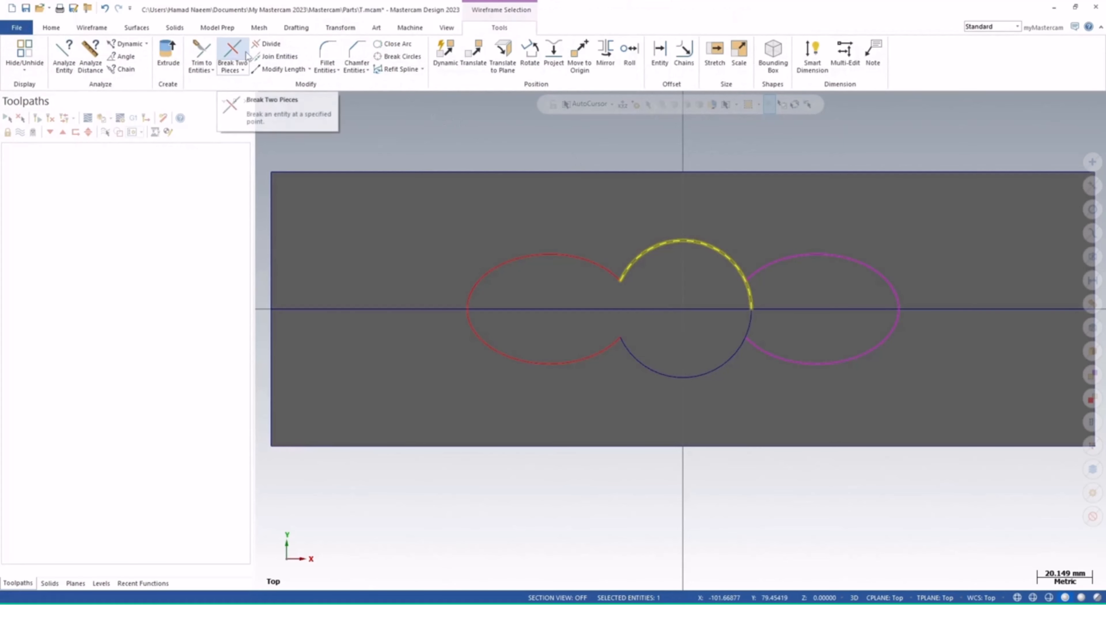
pyautogui.click(232, 53)
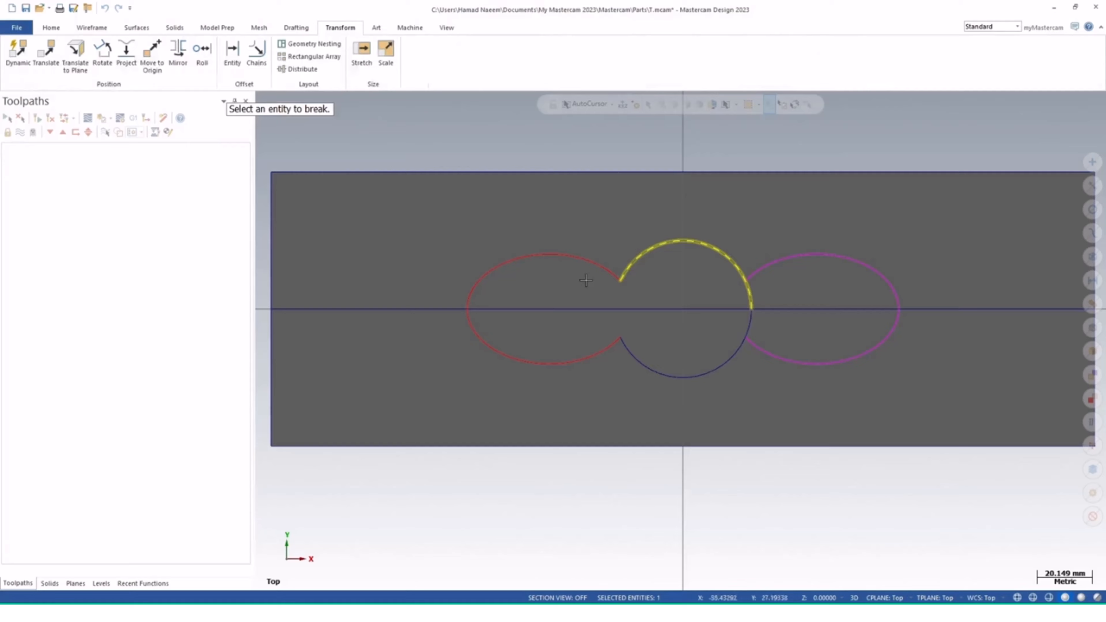
pyautogui.click(745, 282)
pyautogui.click(746, 282)
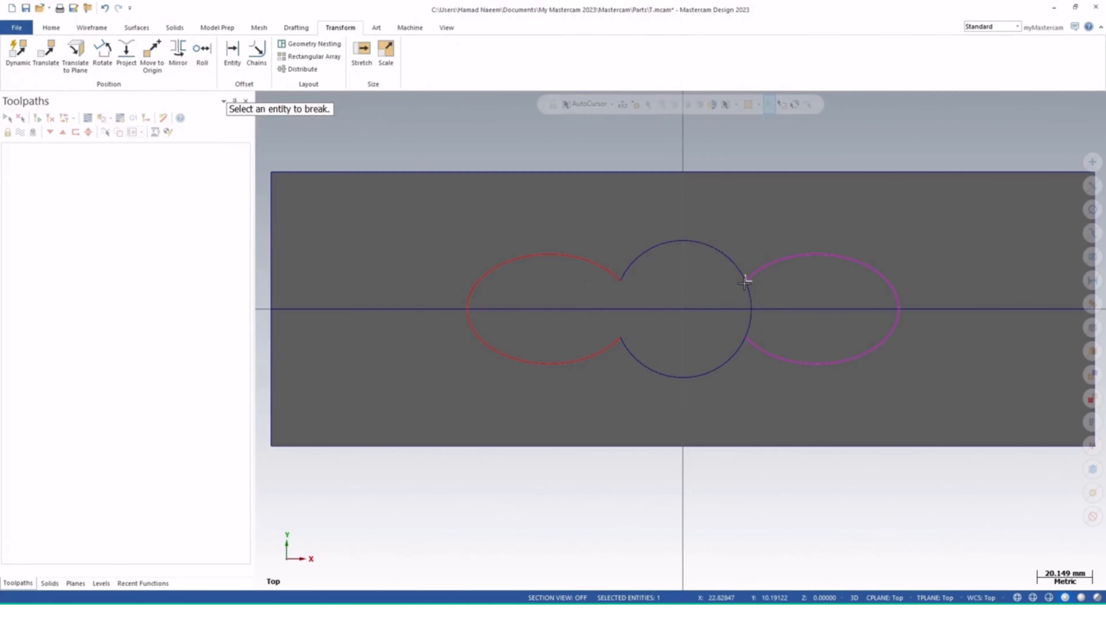
pyautogui.click(746, 289)
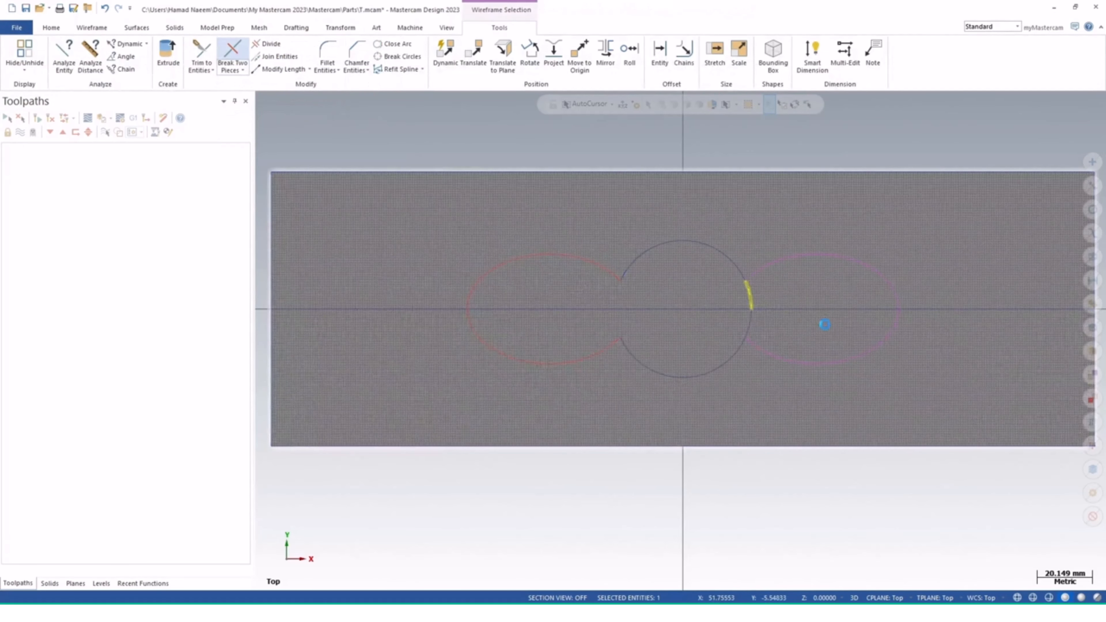
pyautogui.press('Escape')
# - Delete the two short circle arcs at the mirrored ellipse's opening and the horizontal centerline across the block
pyautogui.click(748, 330)
pyautogui.press('Delete')
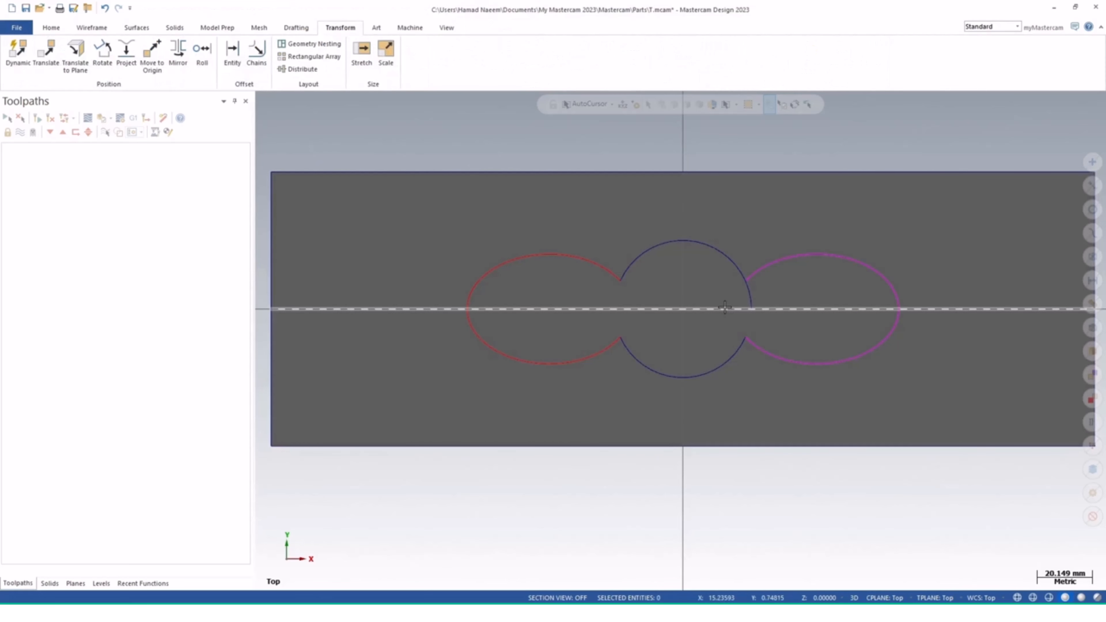
pyautogui.click(736, 309)
pyautogui.press('Delete')
pyautogui.click(754, 301)
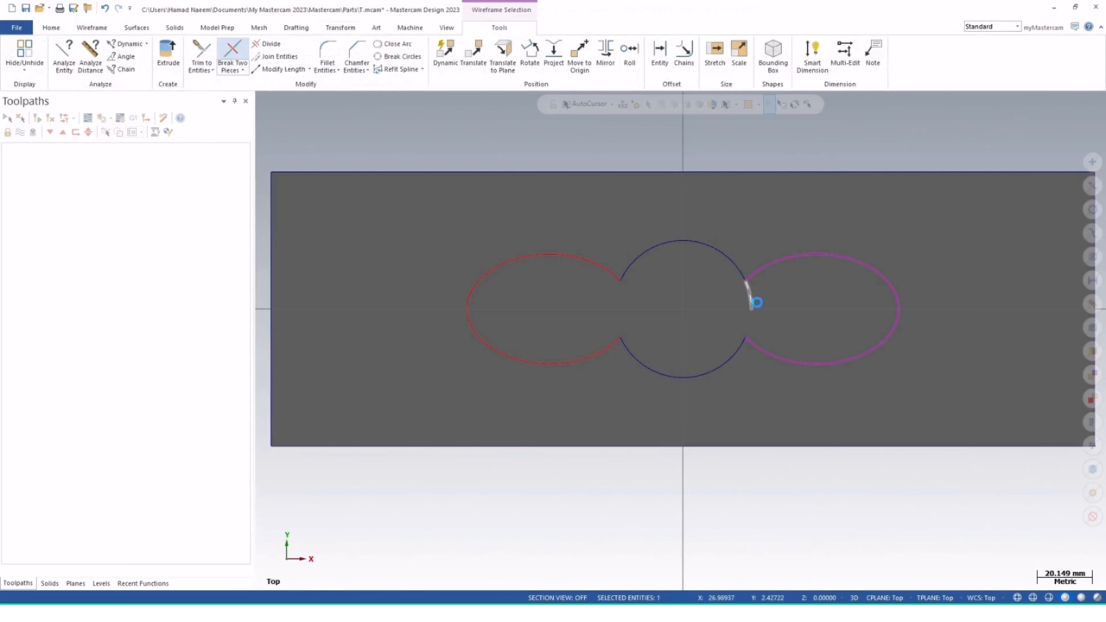
pyautogui.press('Delete')
pyautogui.click(878, 305)
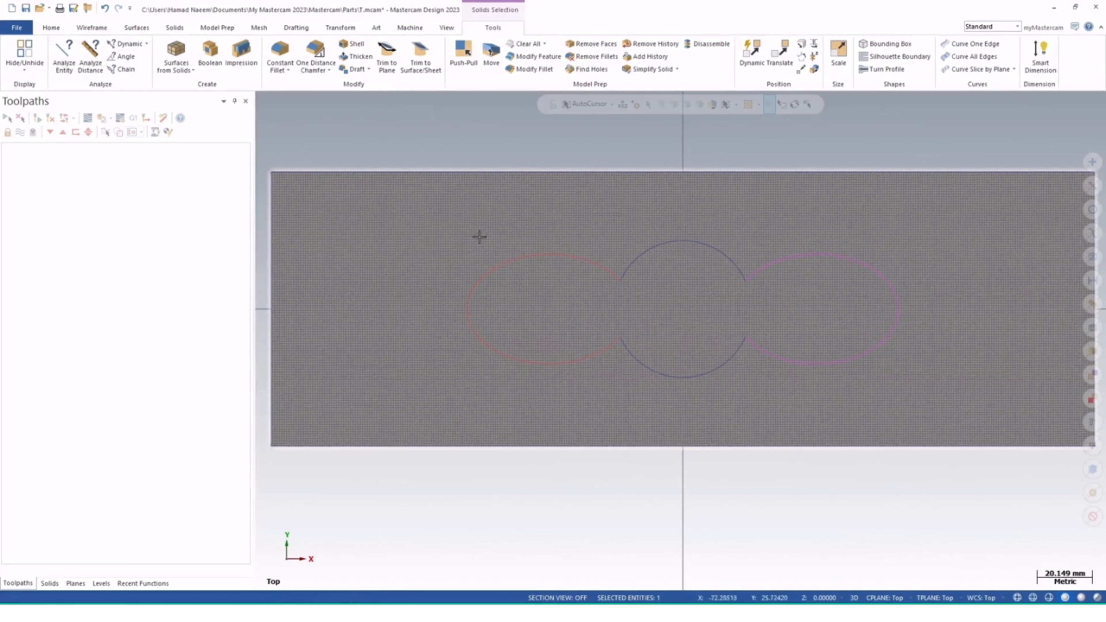
pyautogui.press('Escape')
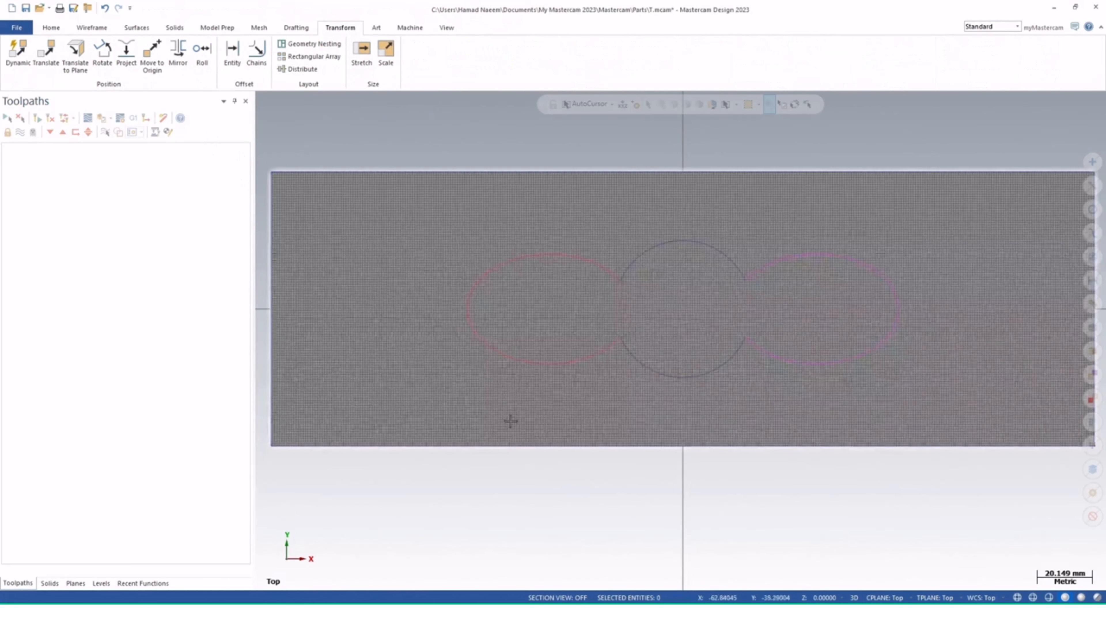
# - Try to join all the ellipse and circle arcs with gap filling enabled, and undo the join
pyautogui.moveTo(443, 478); pyautogui.dragTo(1001, 214)
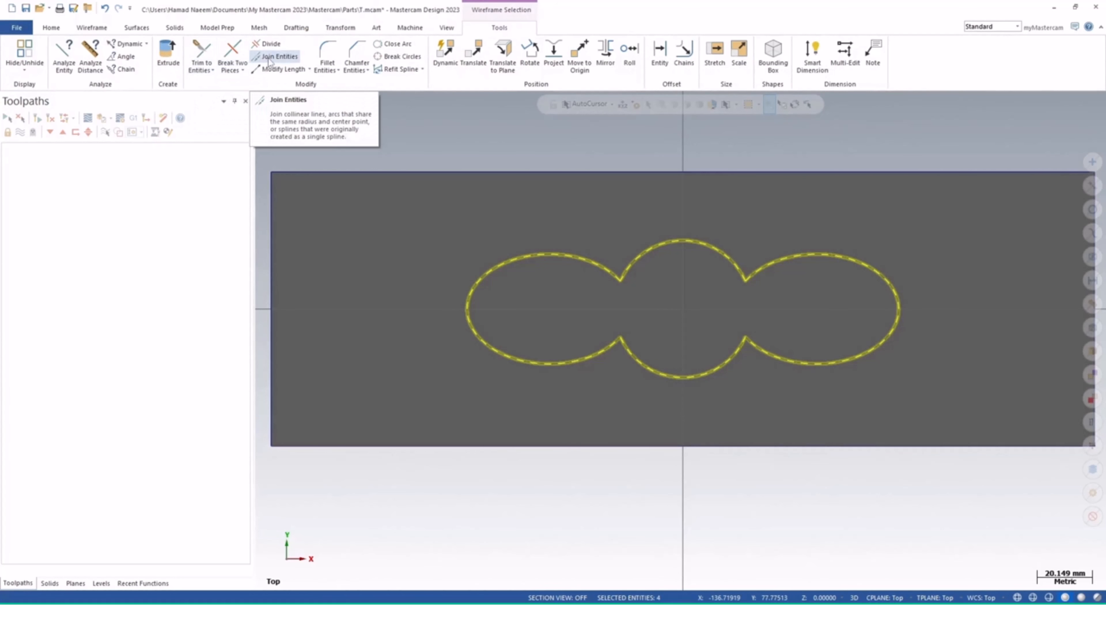
pyautogui.click(277, 56)
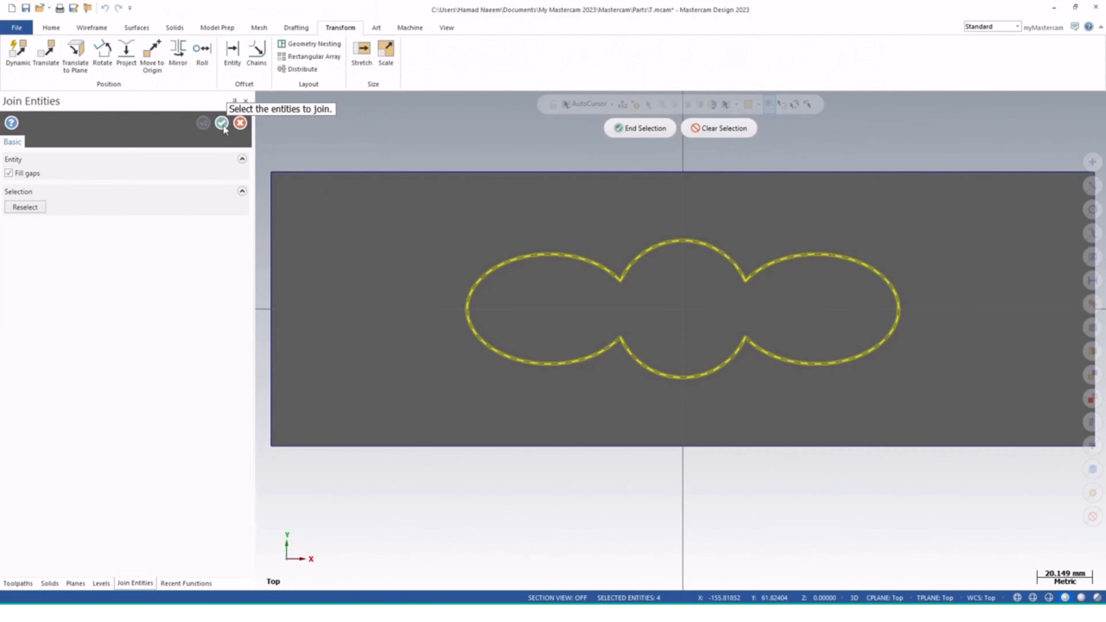
pyautogui.click(624, 123)
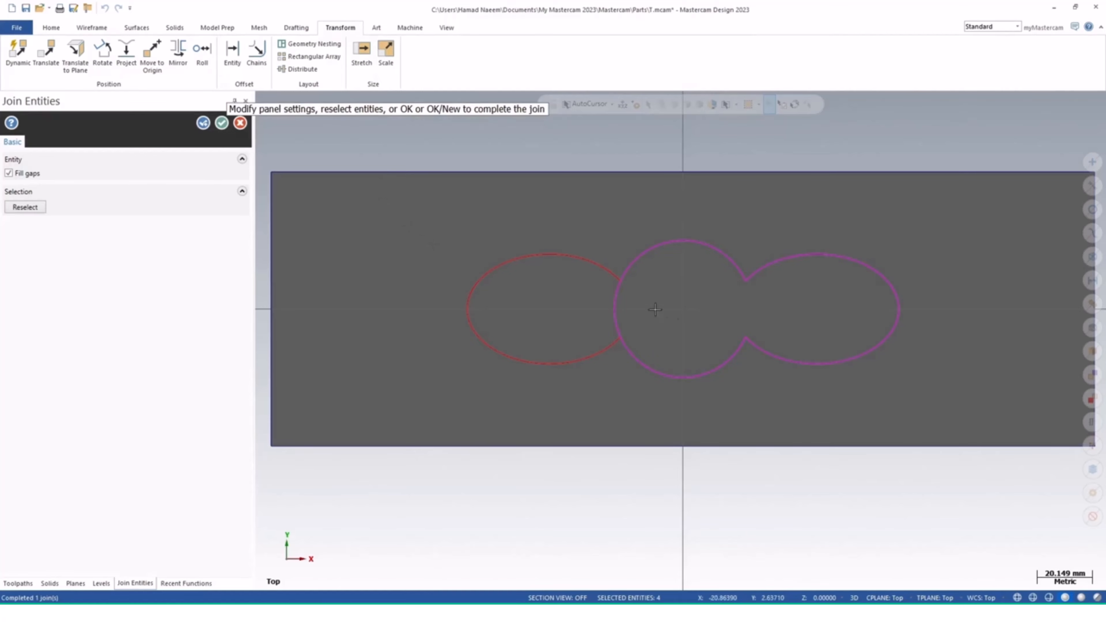
pyautogui.scroll(3, 597, 293)
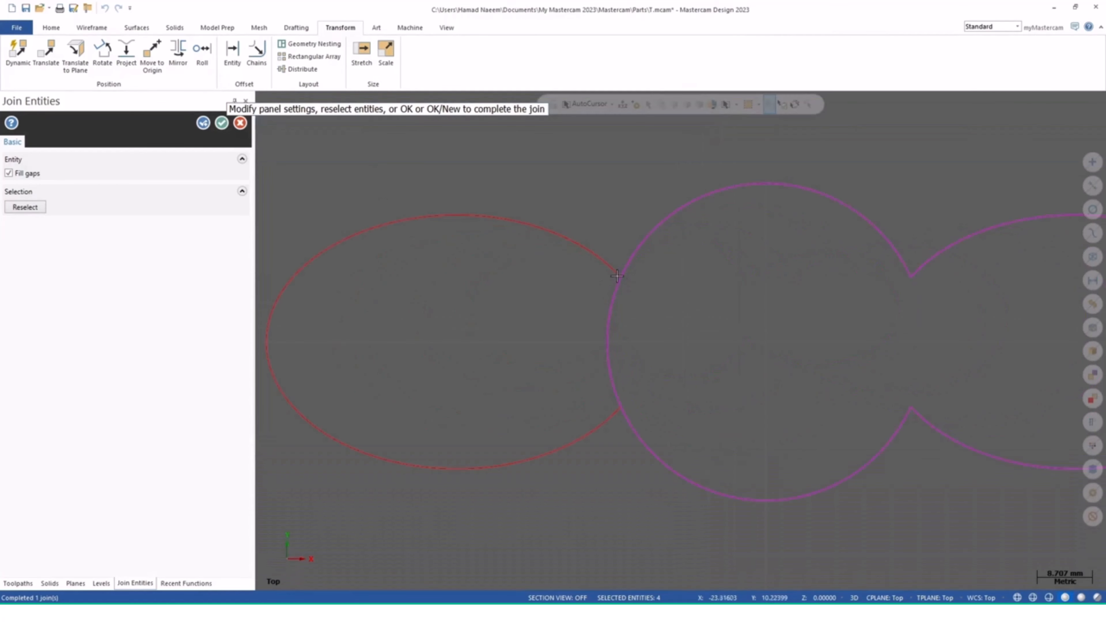
pyautogui.click(221, 123)
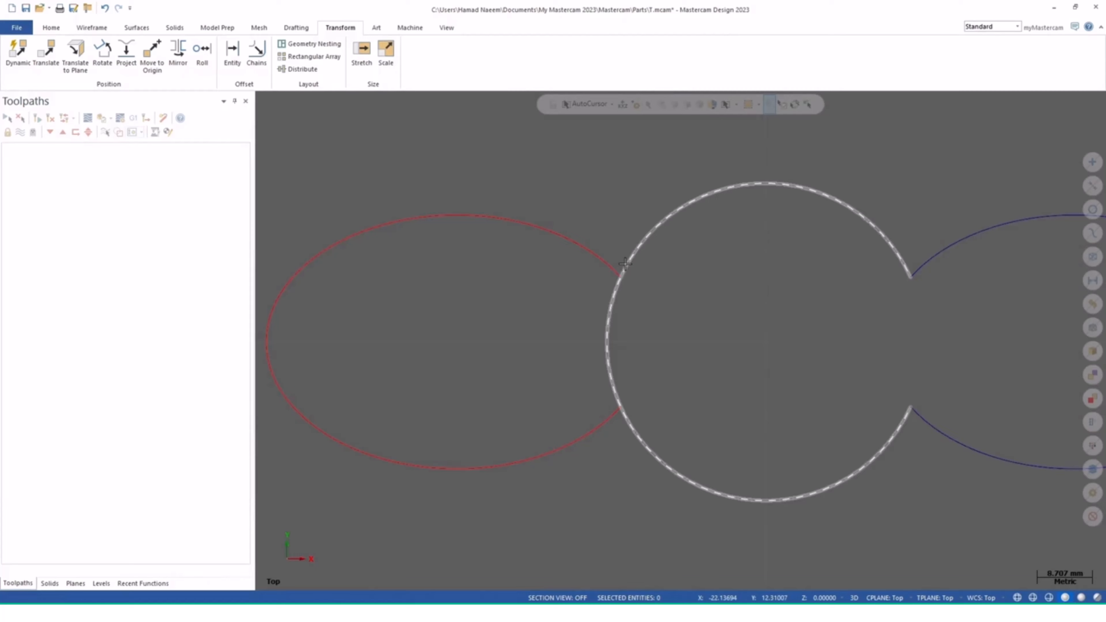
pyautogui.click(618, 284)
pyautogui.press('Escape')
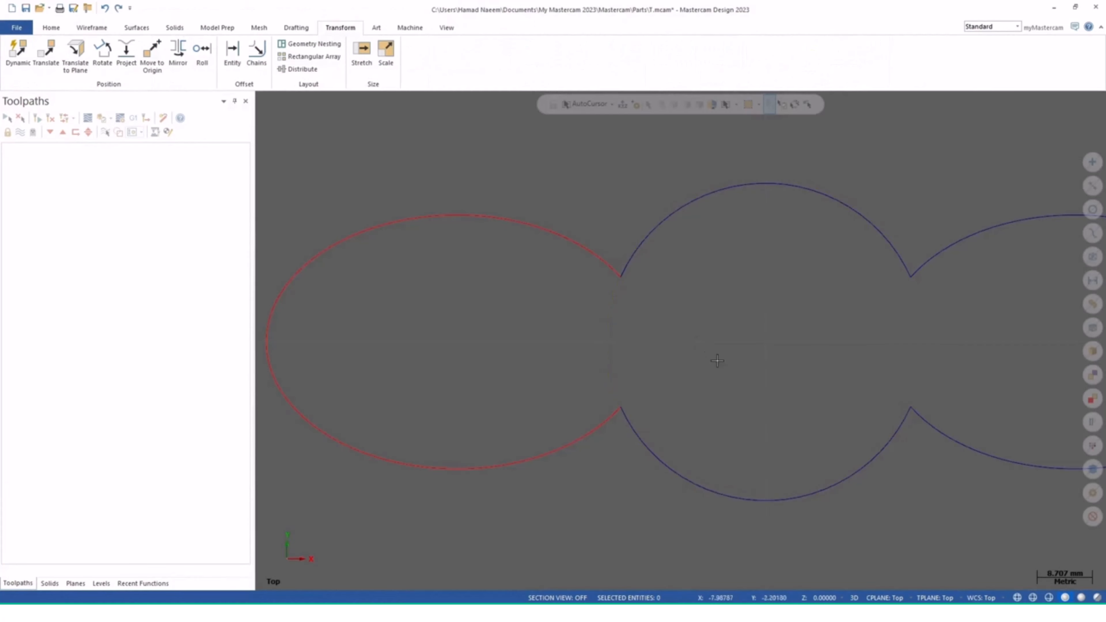
# - Cut the closed profile of two ellipses and a circle 20 mm deep into the block with Solid Extrude
pyautogui.scroll(-3, 853, 327)
pyautogui.moveTo(885, 507); pyautogui.dragTo(822, 363, button='middle')
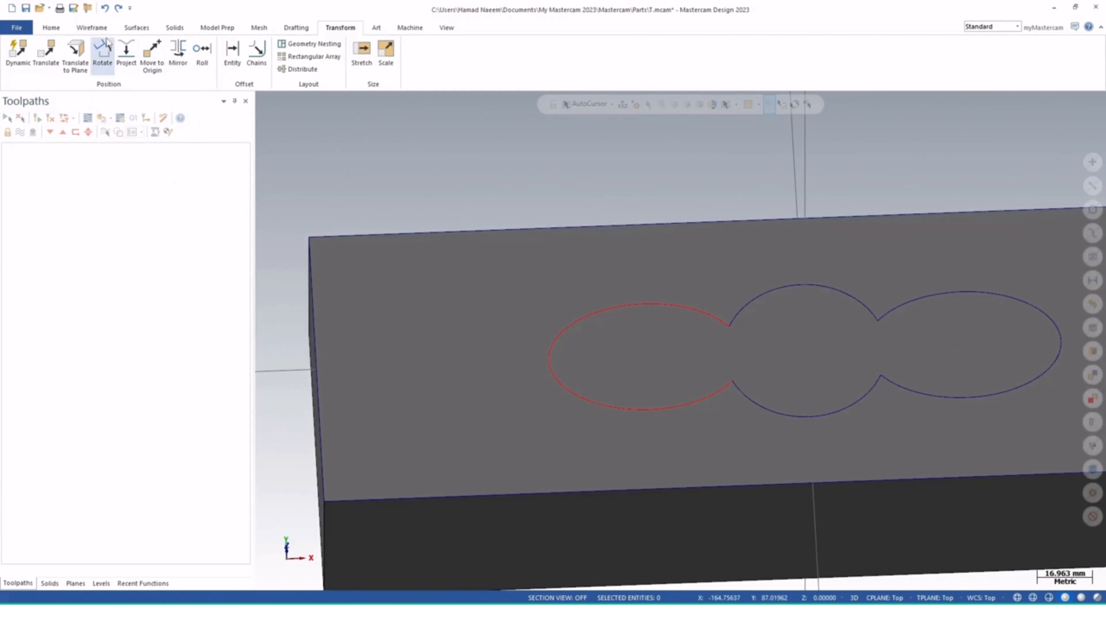
pyautogui.click(174, 28)
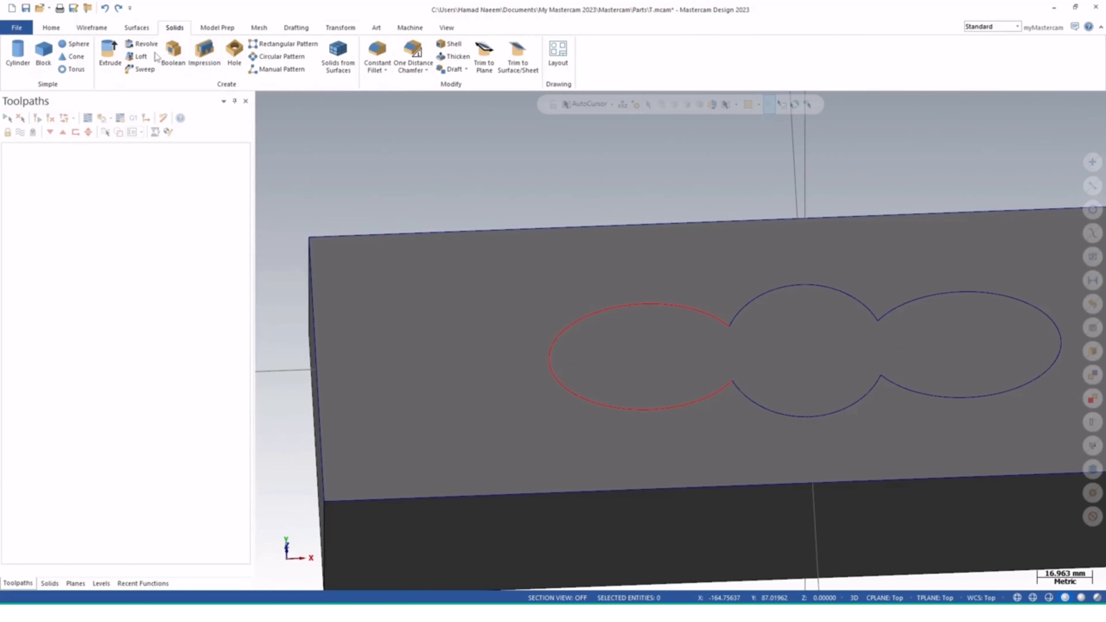
pyautogui.click(110, 54)
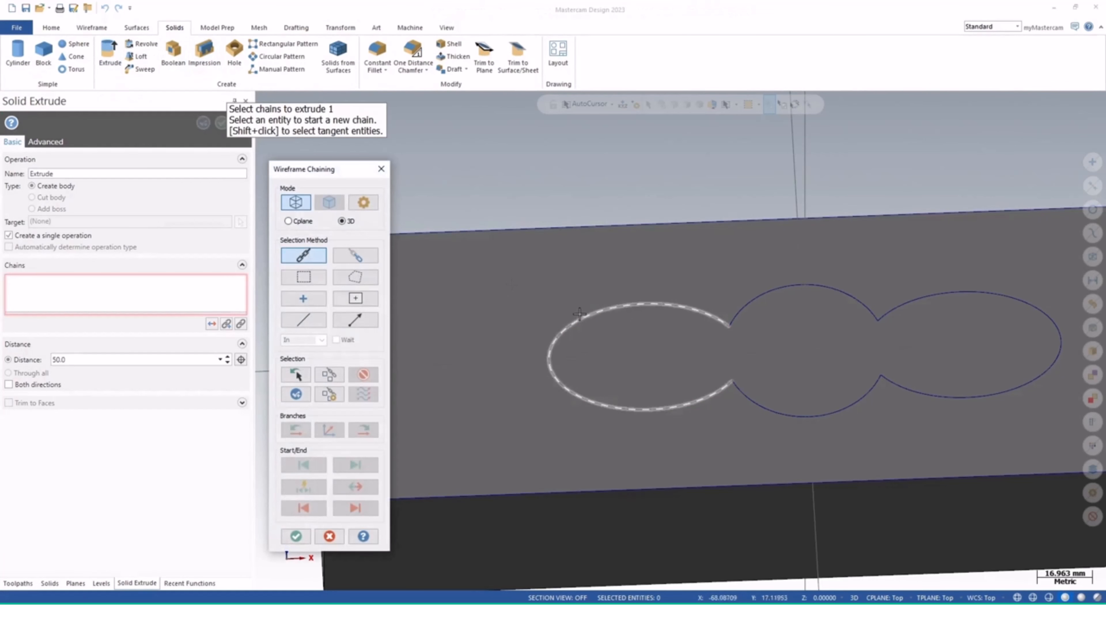
pyautogui.click(609, 310)
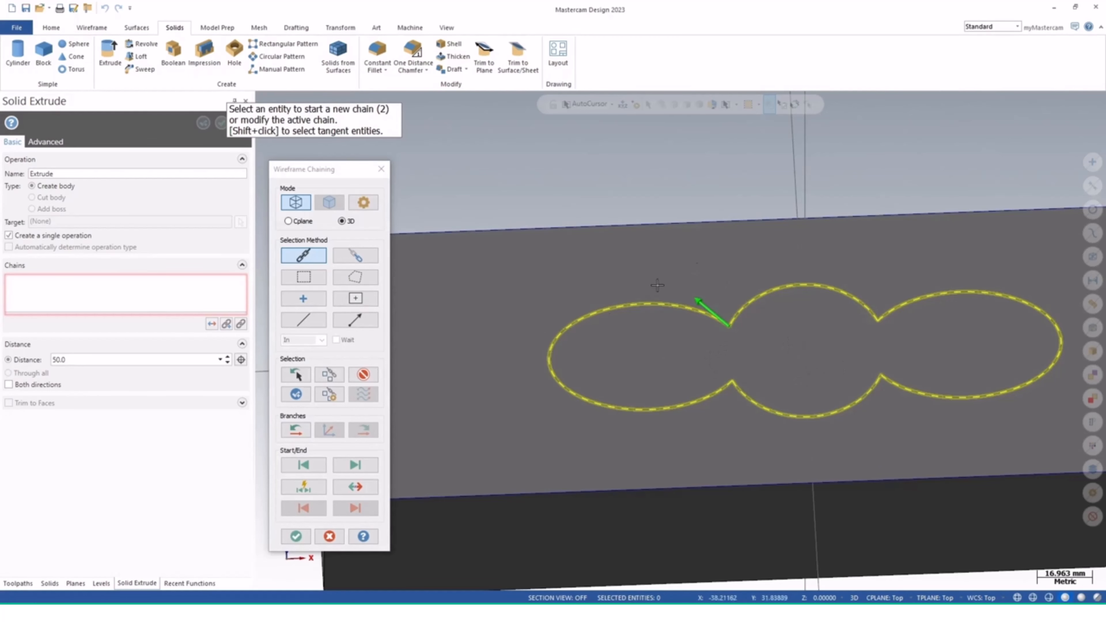
pyautogui.click(295, 536)
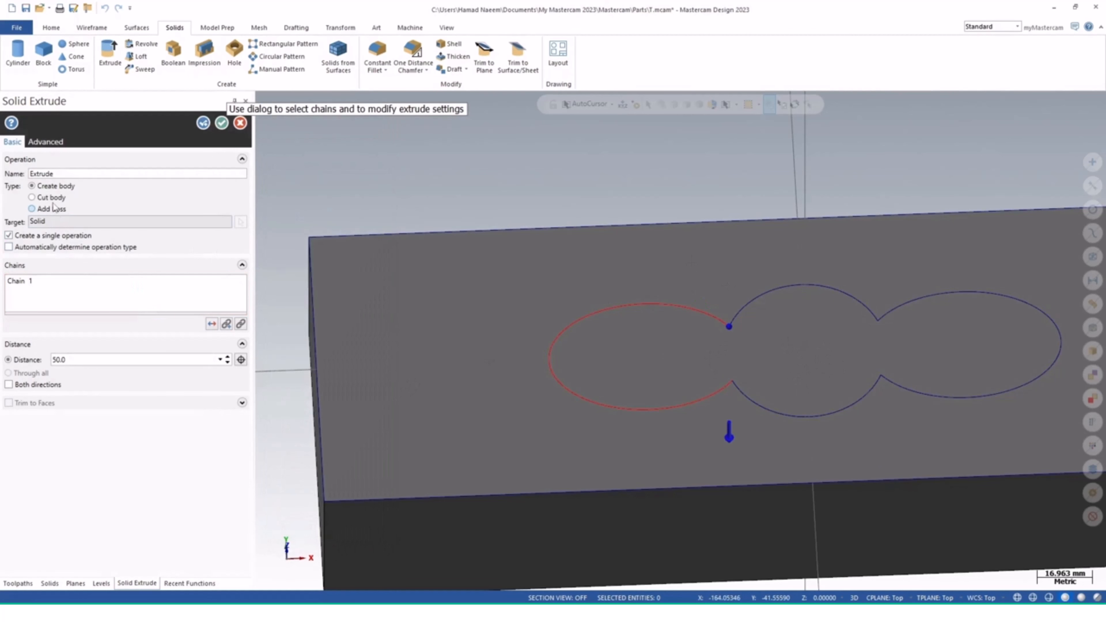
pyautogui.click(47, 197)
pyautogui.moveTo(756, 351)
pyautogui.mouseDown(button='middle')
pyautogui.moveTo(761, 400)
pyautogui.moveTo(762, 319)
pyautogui.mouseUp(button='middle')
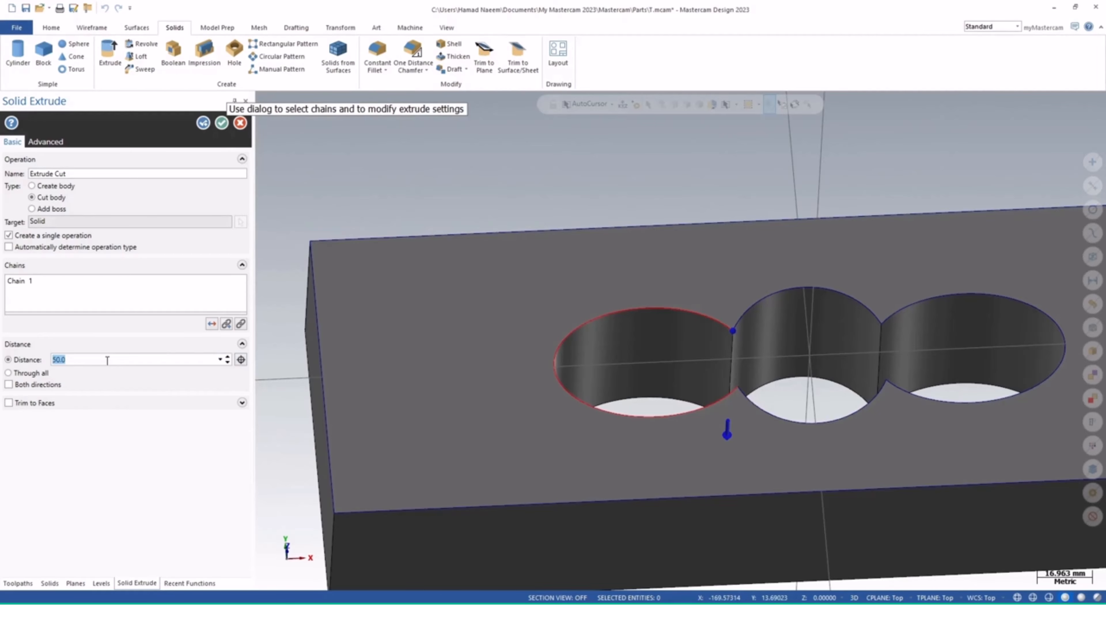
pyautogui.press('Return')
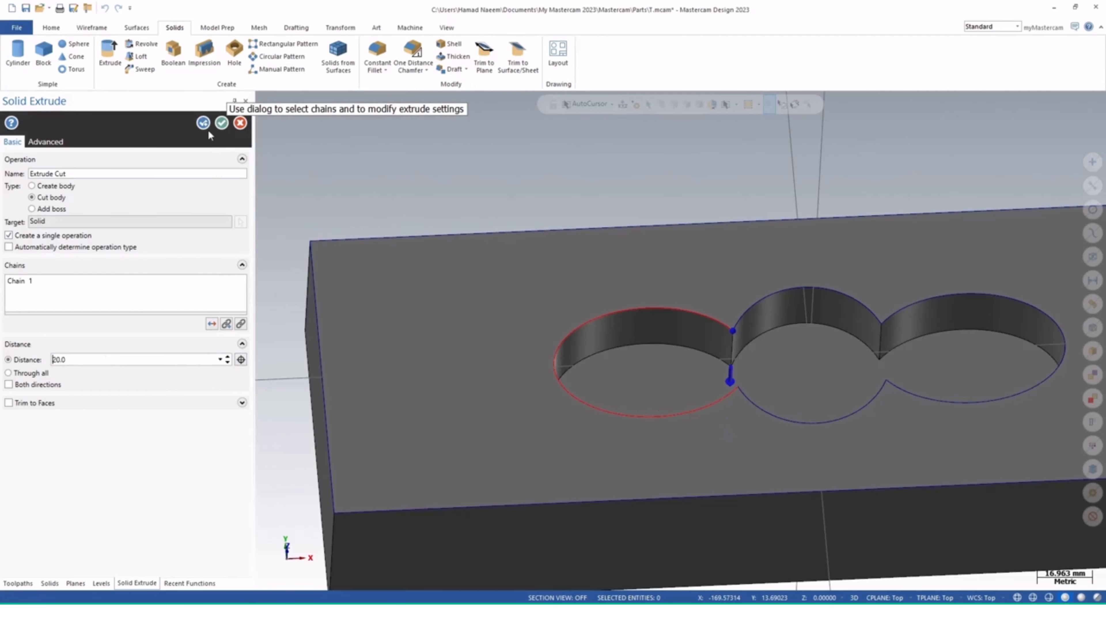
pyautogui.click(218, 125)
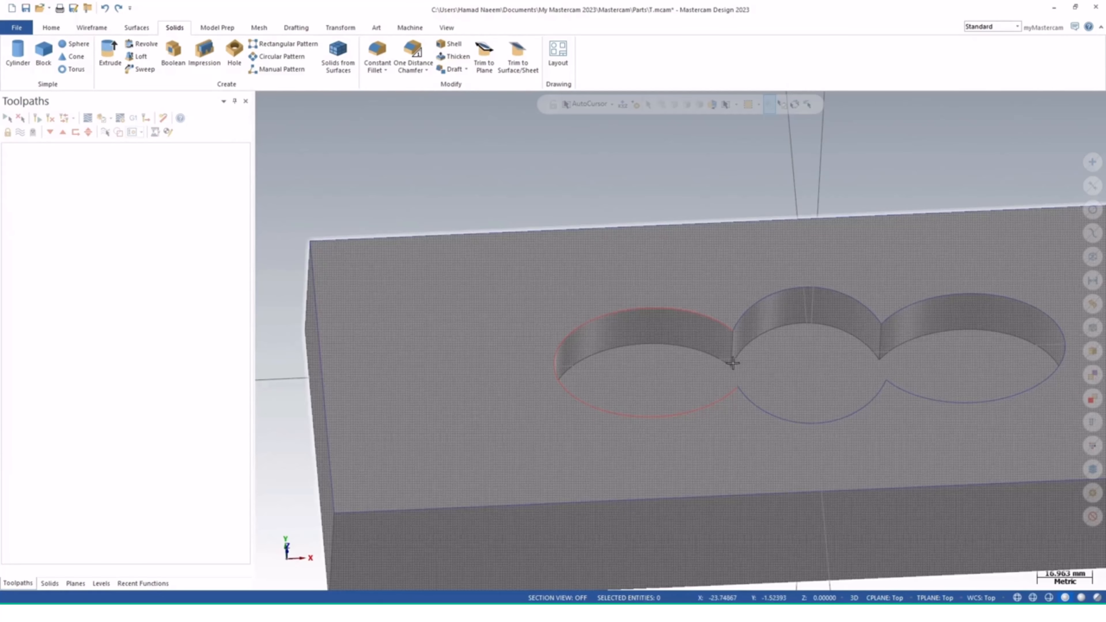
# - Draw a six-sided polygon of about 16.7 mm flat radius on the block's horizontal centerline, between its left edge and the left ellipse
pyautogui.moveTo(735, 363)
pyautogui.mouseDown(button='middle')
pyautogui.moveTo(640, 358)
pyautogui.moveTo(738, 390)
pyautogui.moveTo(736, 401)
pyautogui.mouseUp(button='middle')
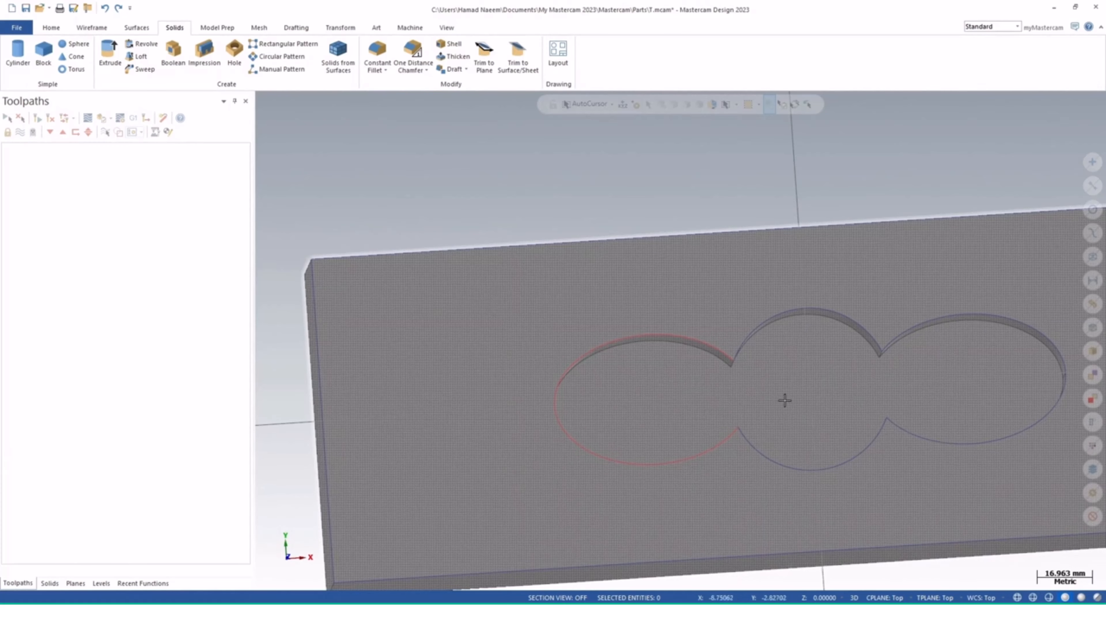
pyautogui.scroll(-2, 825, 409)
pyautogui.moveTo(848, 418); pyautogui.dragTo(674, 395, button='middle')
pyautogui.moveTo(852, 350); pyautogui.dragTo(903, 350, button='middle')
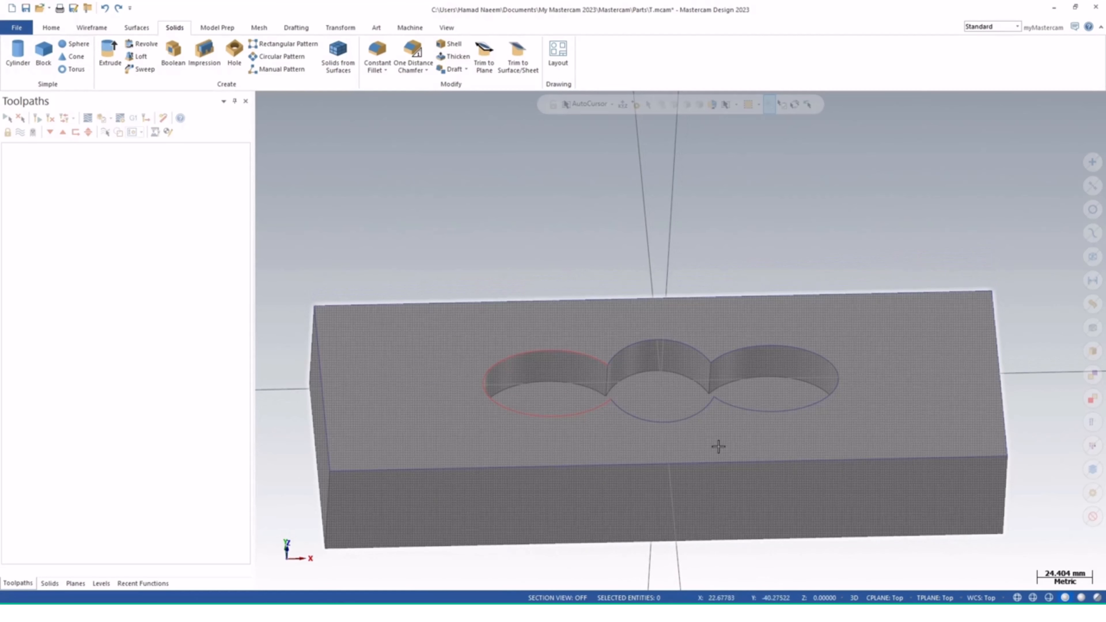
pyautogui.click(89, 27)
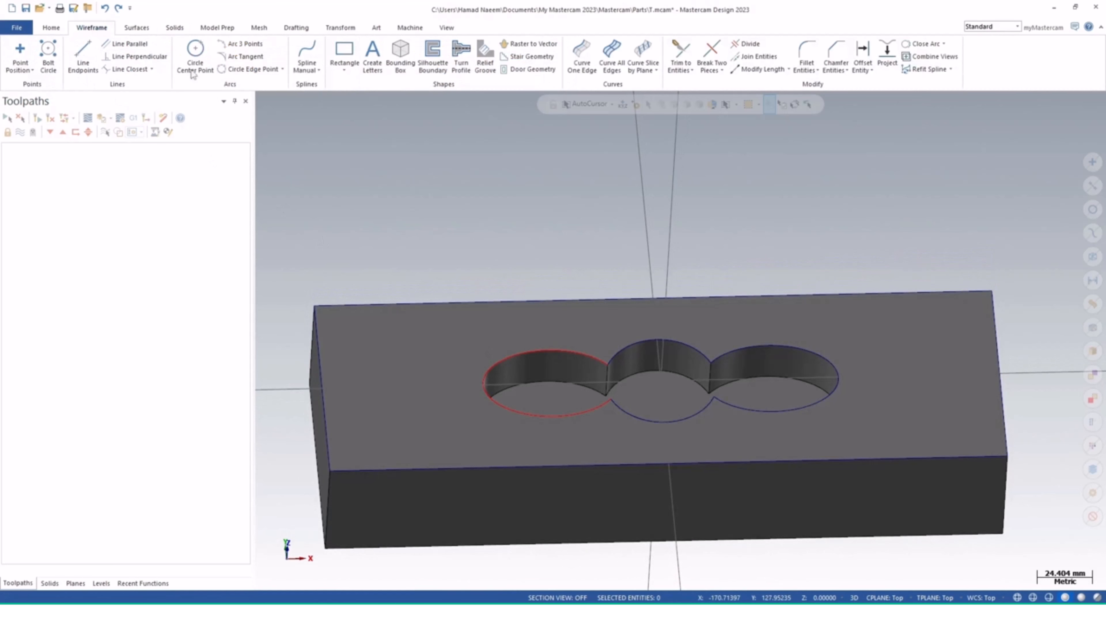
pyautogui.click(346, 70)
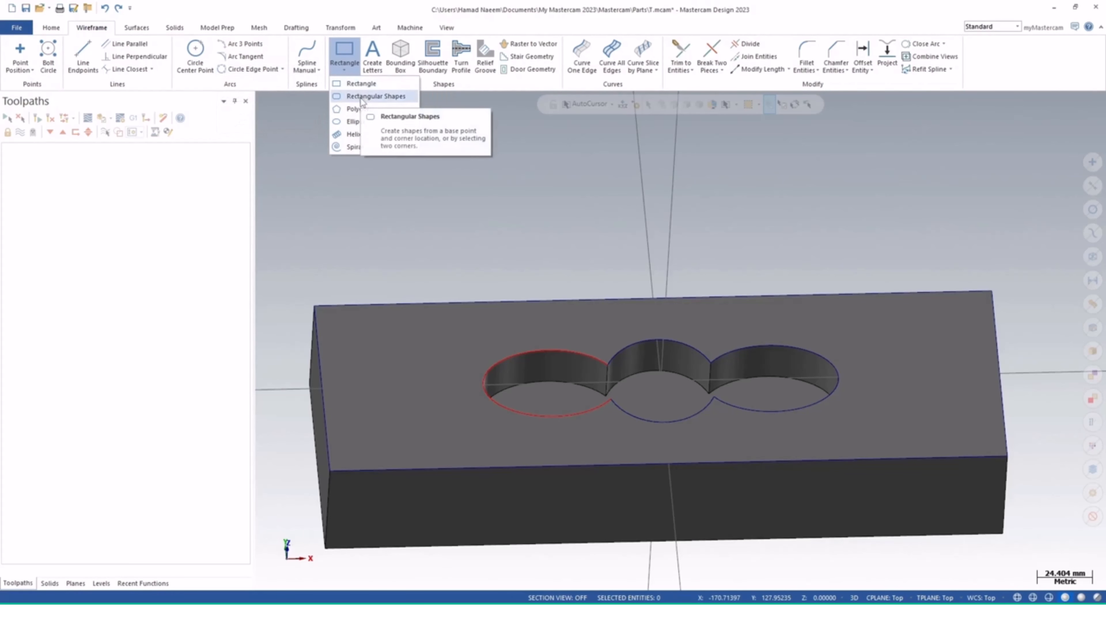
pyautogui.click(355, 109)
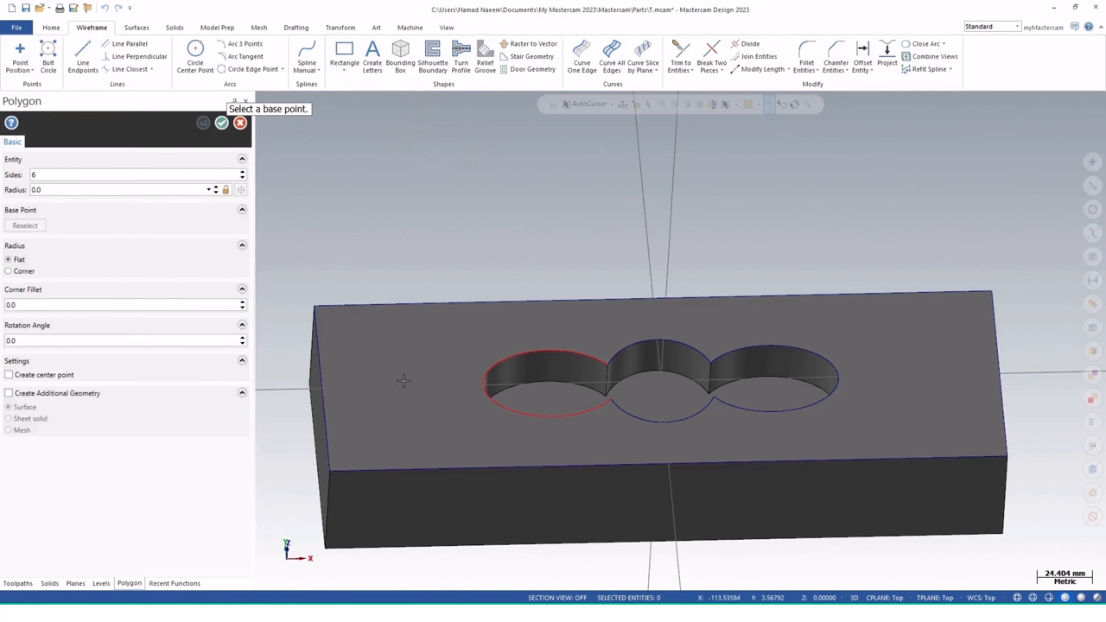
pyautogui.rightClick(395, 319)
pyautogui.click(425, 368)
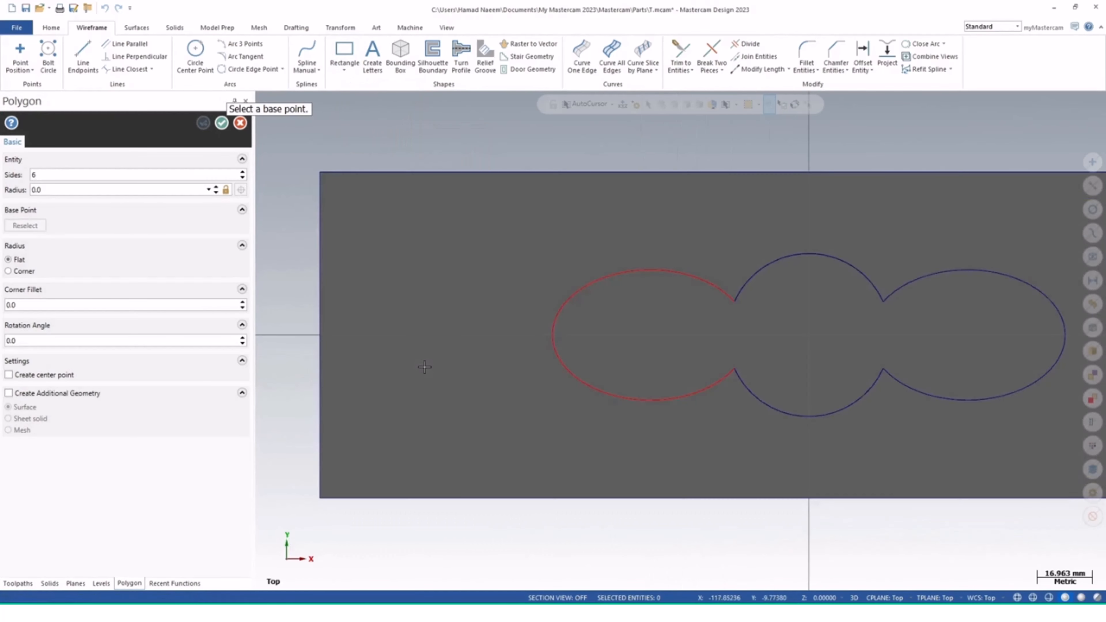
pyautogui.click(410, 334)
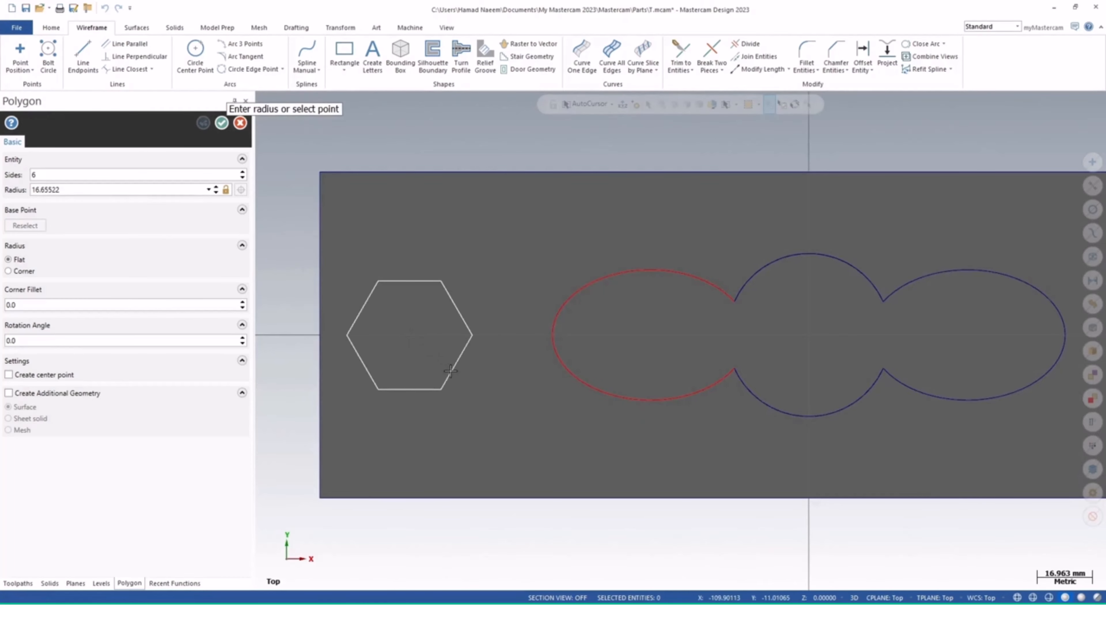
pyautogui.click(450, 371)
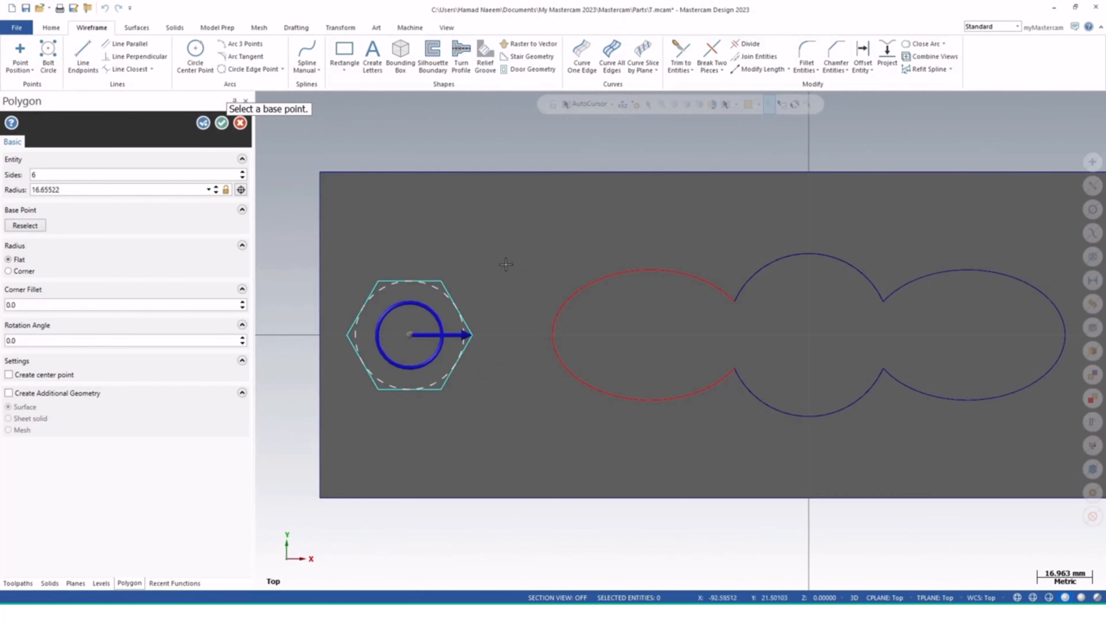
# - Add a smaller hexagon of about 13.1 mm flat radius up and to the right of the first, and shift it slightly down
pyautogui.click(500, 233)
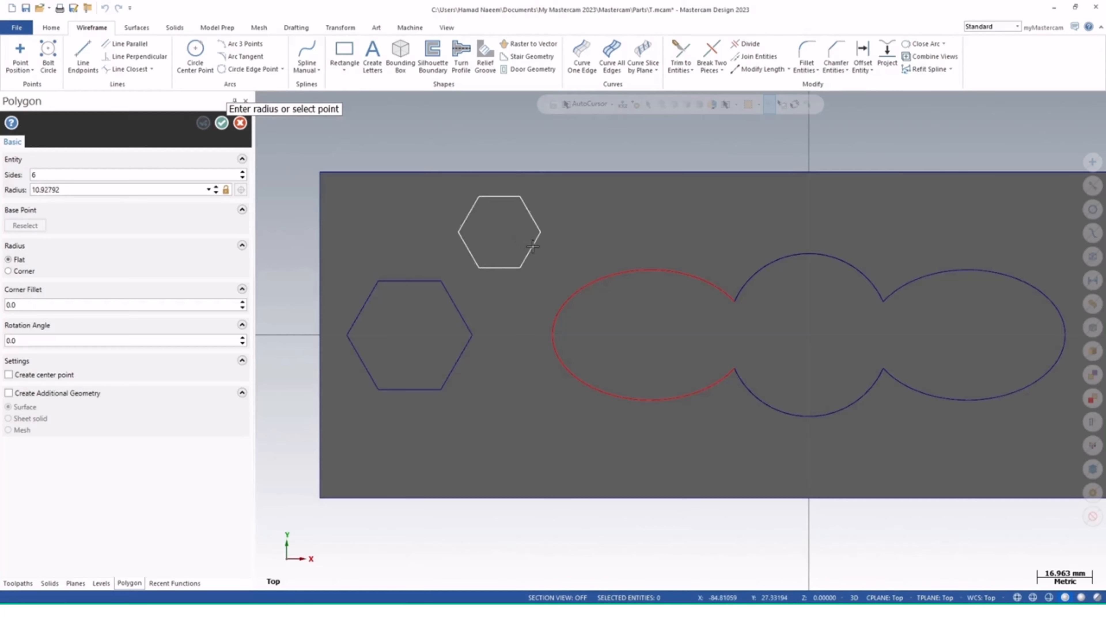
pyautogui.click(538, 248)
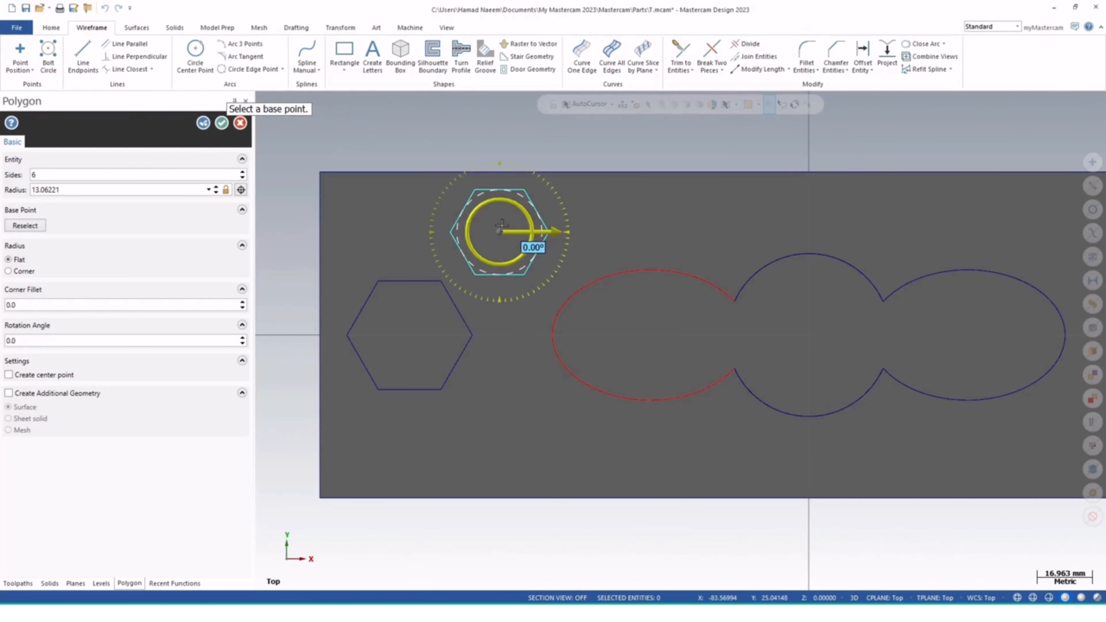
pyautogui.moveTo(498, 232); pyautogui.dragTo(501, 250)
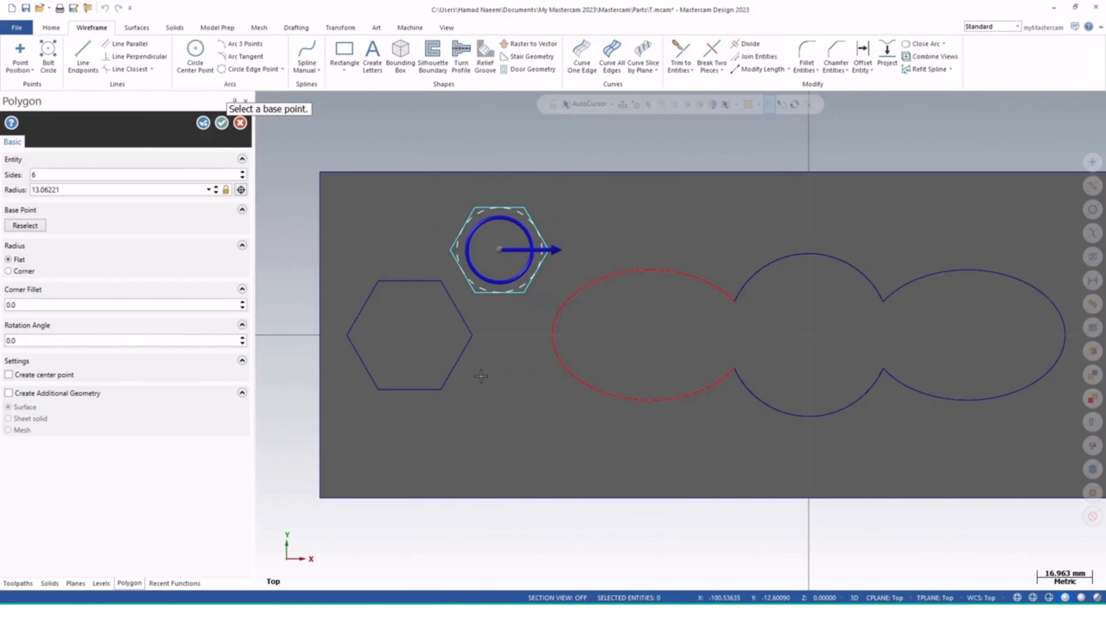
pyautogui.click(222, 122)
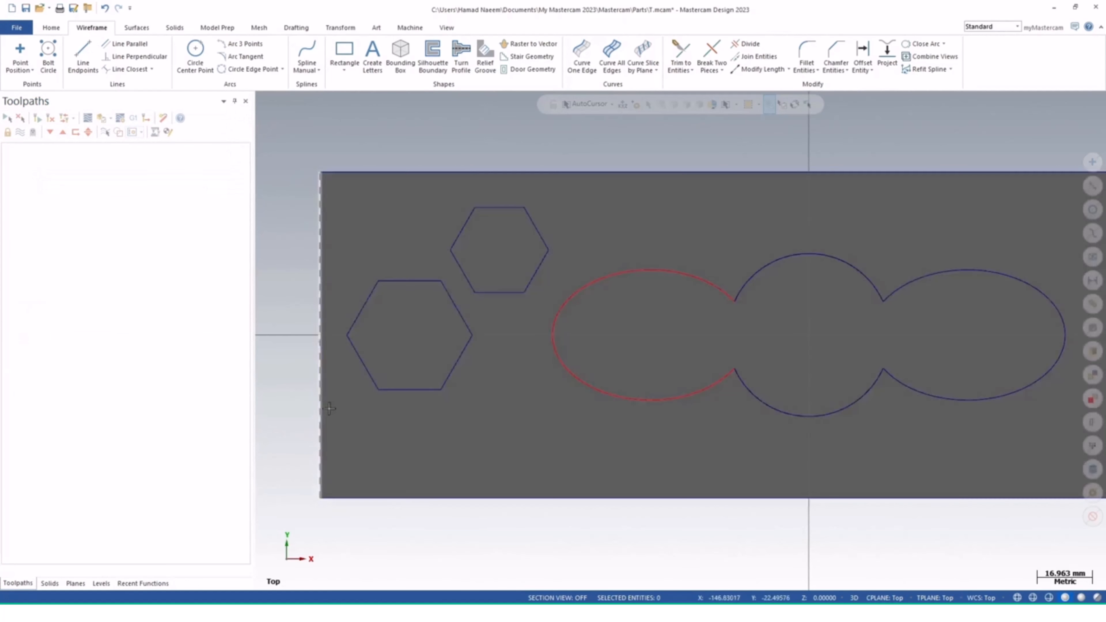
# - Mirror a copy of both hexagons and the block's left edge line across the Y axis with zero X offset
pyautogui.click(319, 293)
pyautogui.moveTo(507, 205); pyautogui.dragTo(515, 340, button='middle')
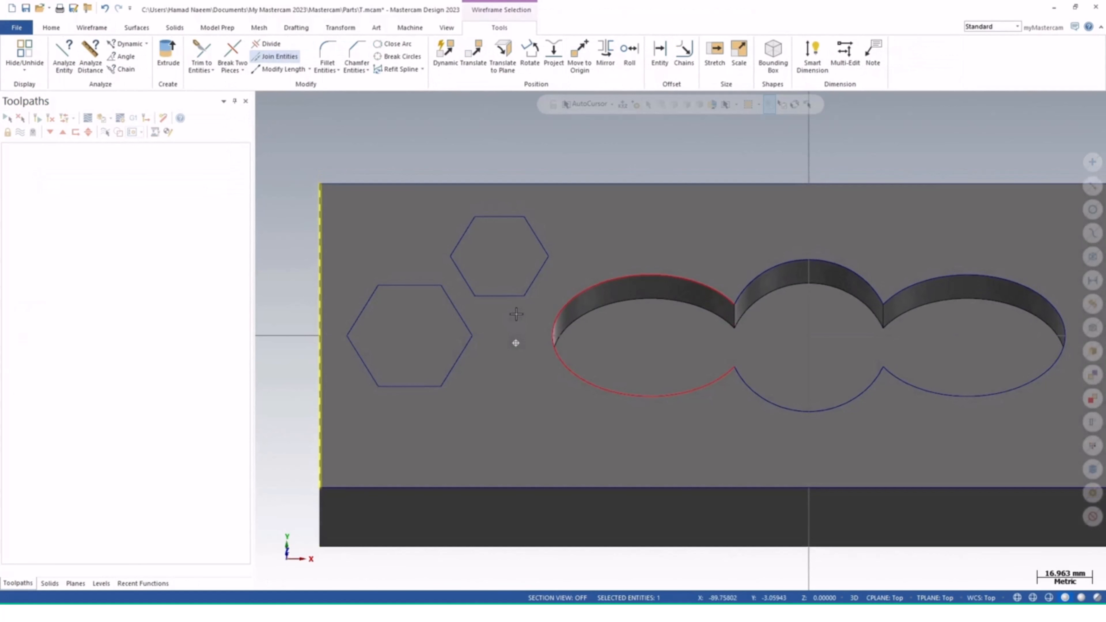
pyautogui.click(513, 297)
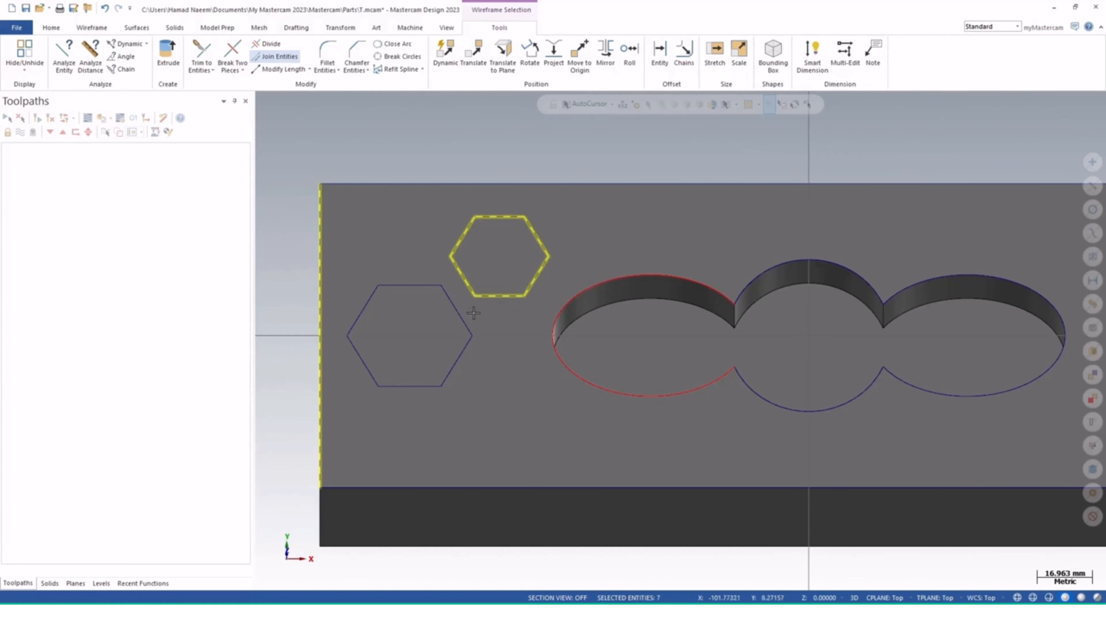
pyautogui.click(457, 310)
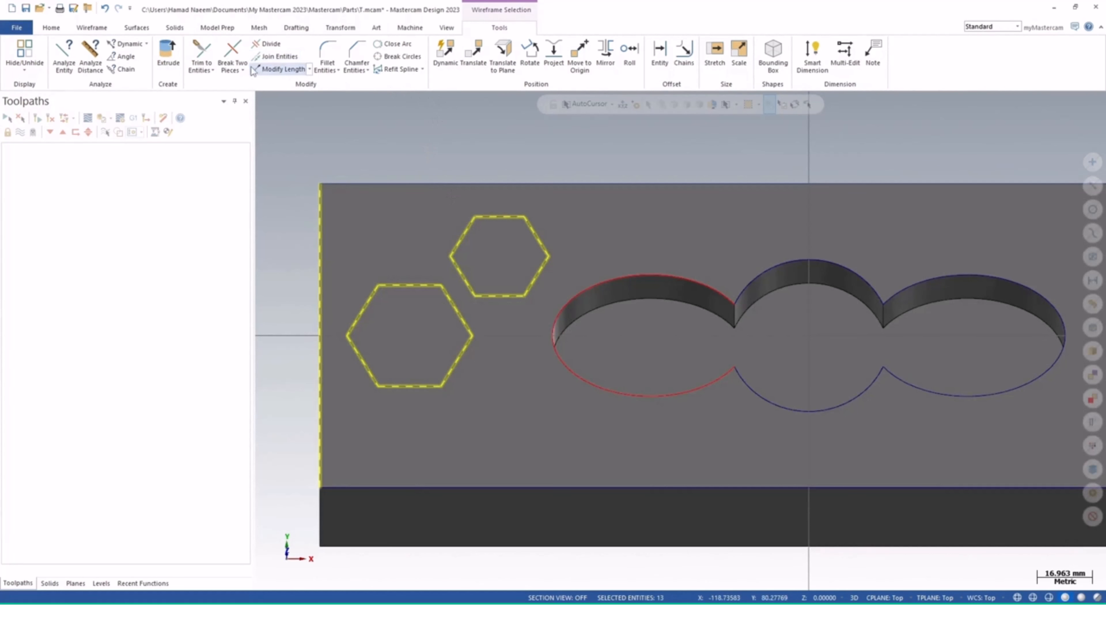
pyautogui.click(613, 62)
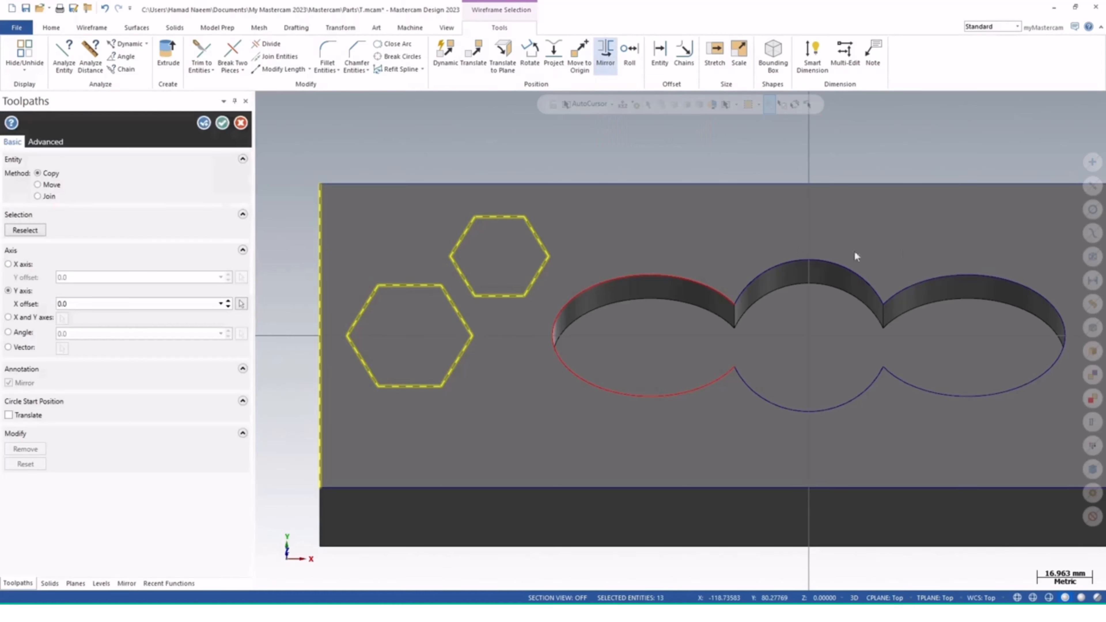
pyautogui.click(38, 318)
pyautogui.scroll(-1, 369, 347)
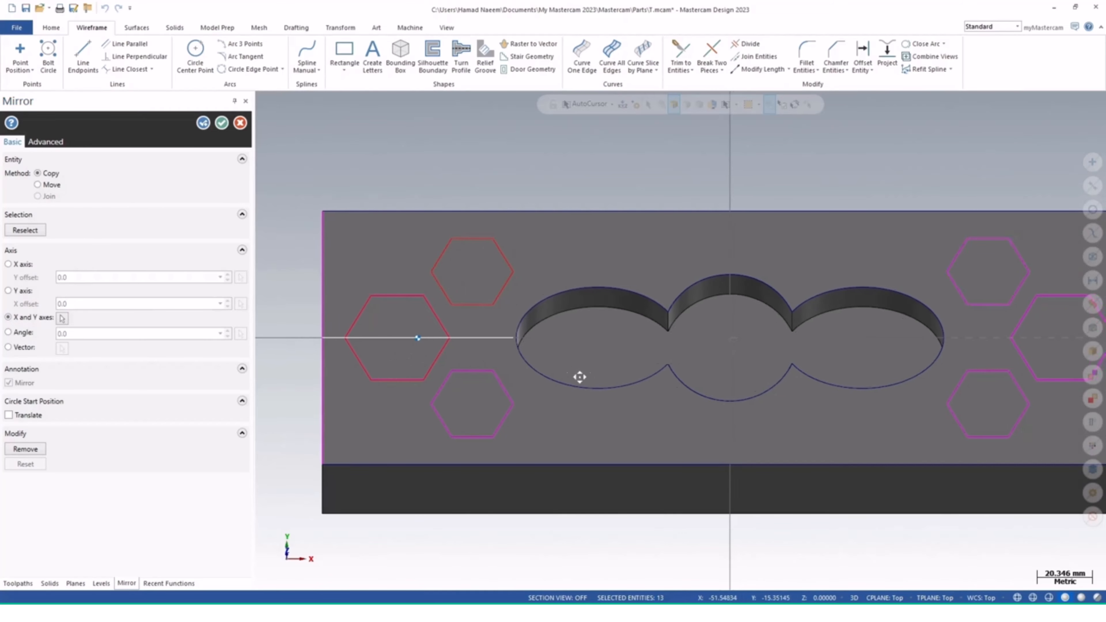
pyautogui.moveTo(578, 378); pyautogui.dragTo(503, 373, button='middle')
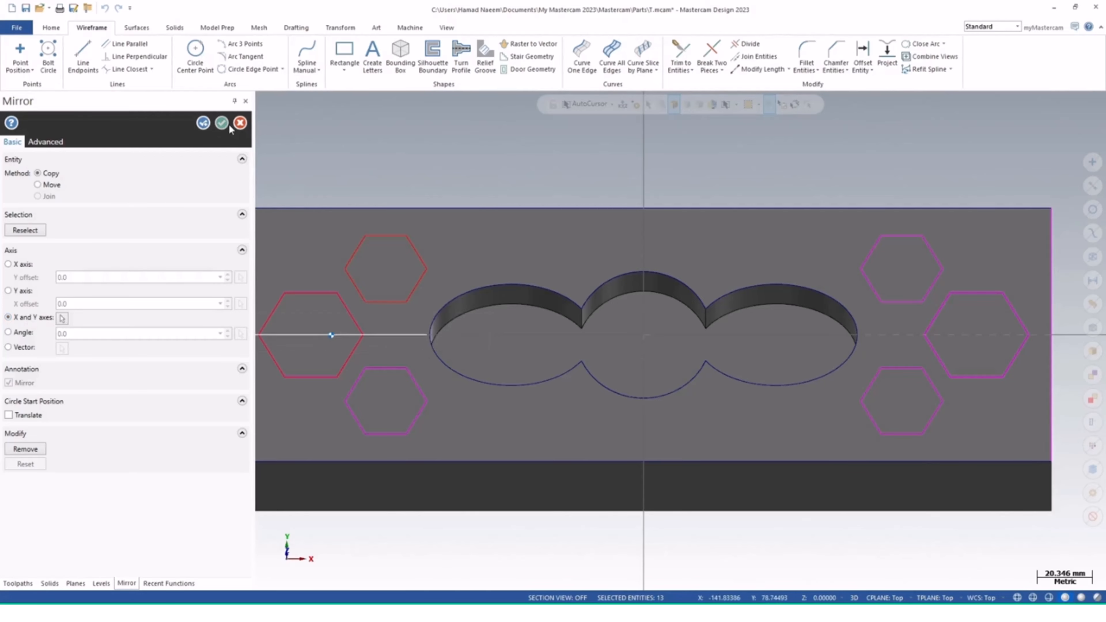
pyautogui.click(16, 293)
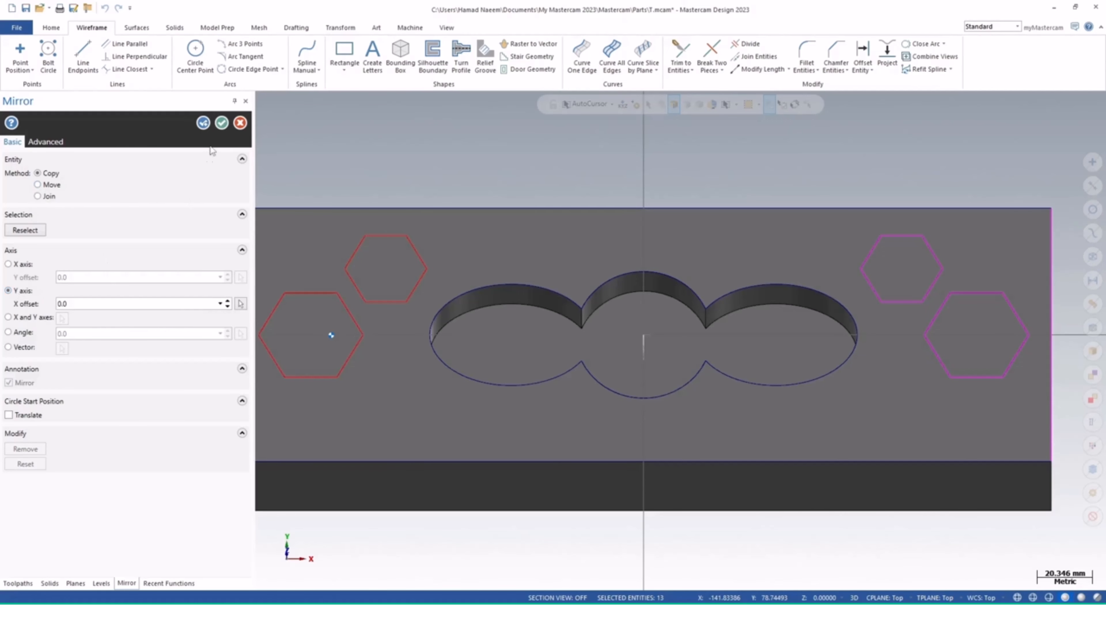
pyautogui.click(222, 123)
# - Mirror a copy of only the two small upper hexagons across the X axis with zero Y offset
pyautogui.scroll(-1, 482, 292)
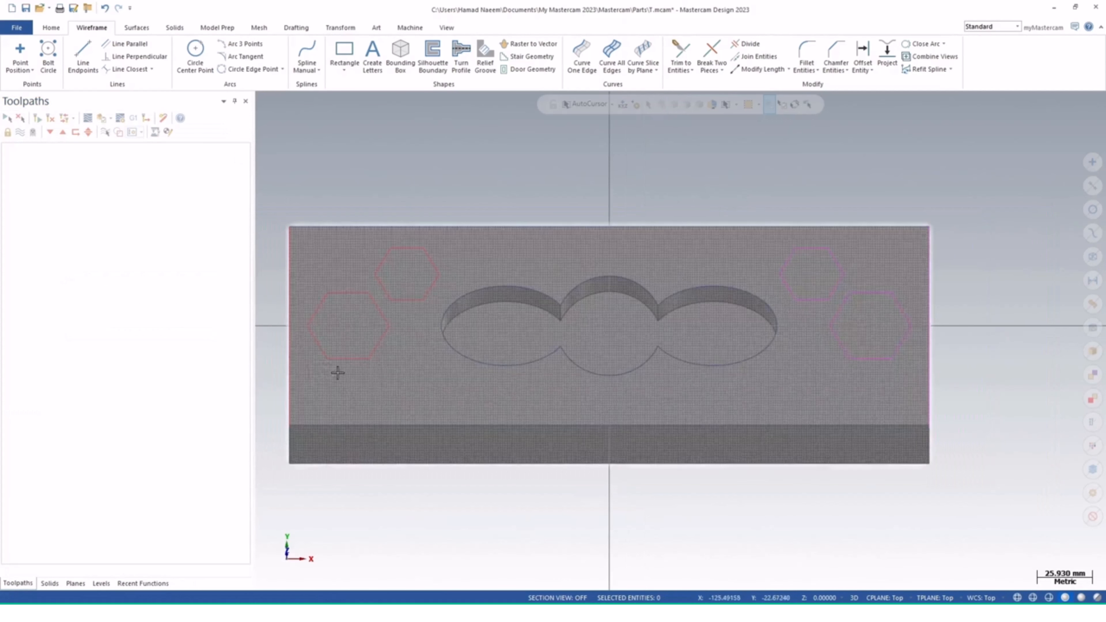
pyautogui.moveTo(362, 318); pyautogui.dragTo(441, 213)
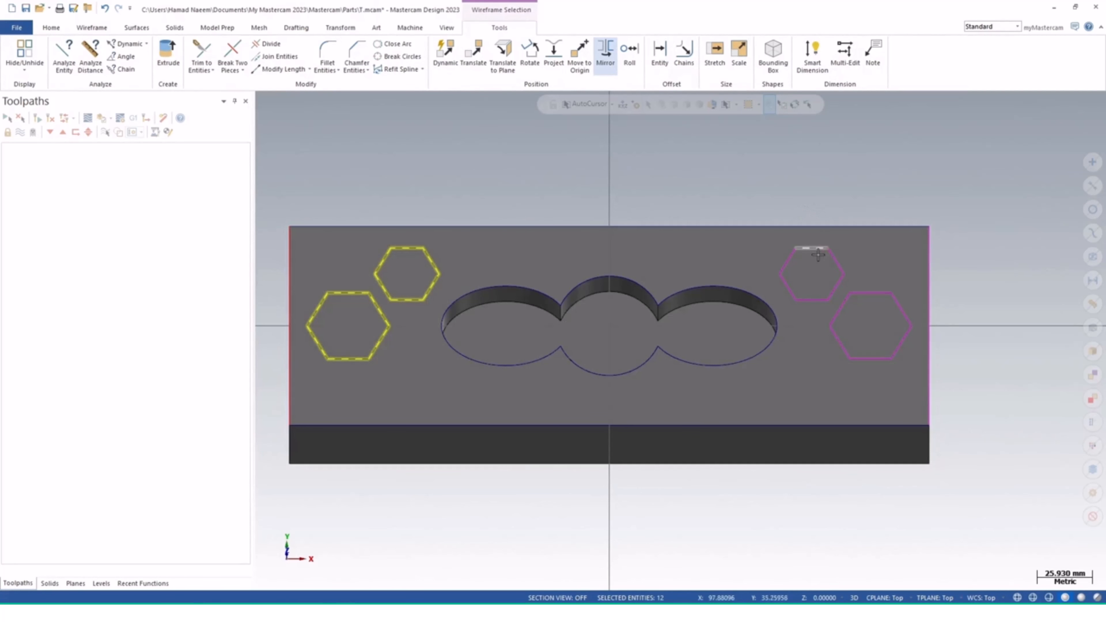
pyautogui.click(849, 273)
pyautogui.click(864, 293)
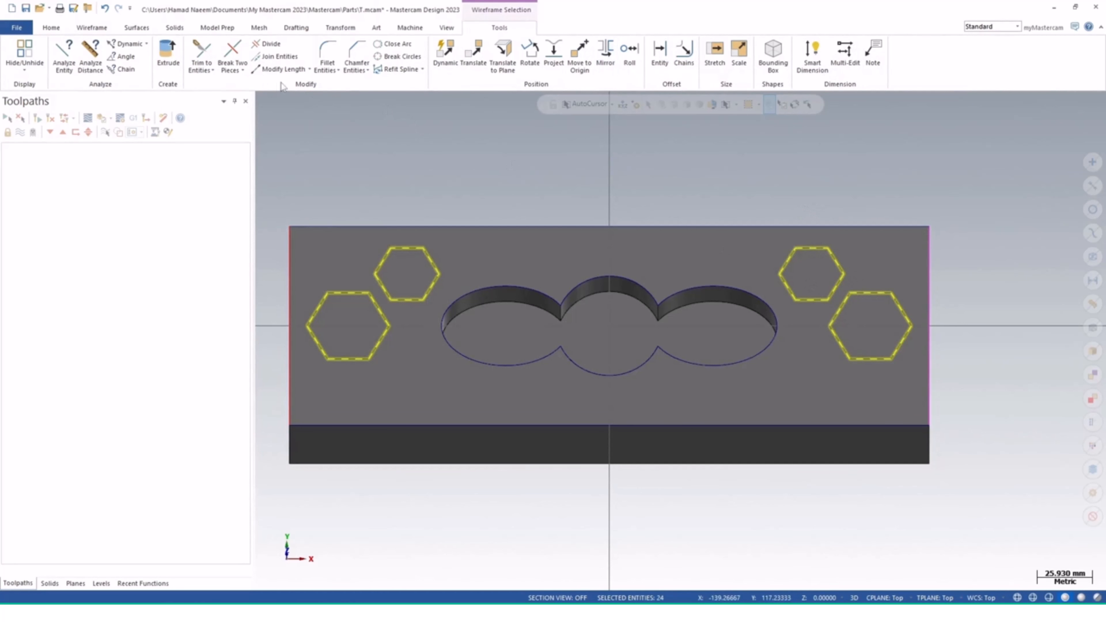
pyautogui.click(605, 53)
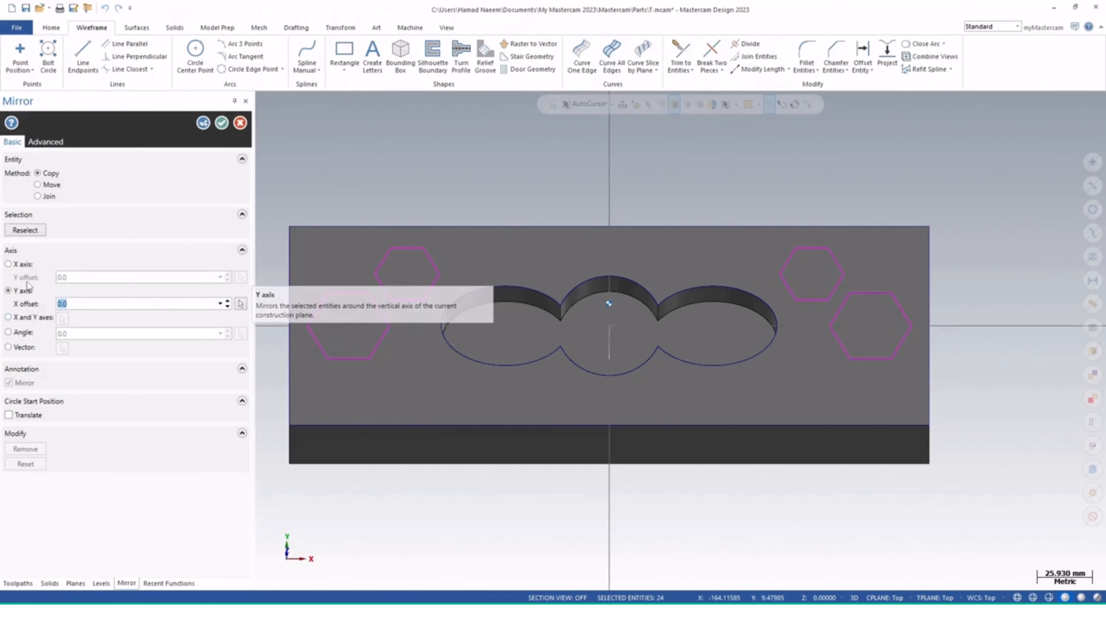
pyautogui.click(22, 265)
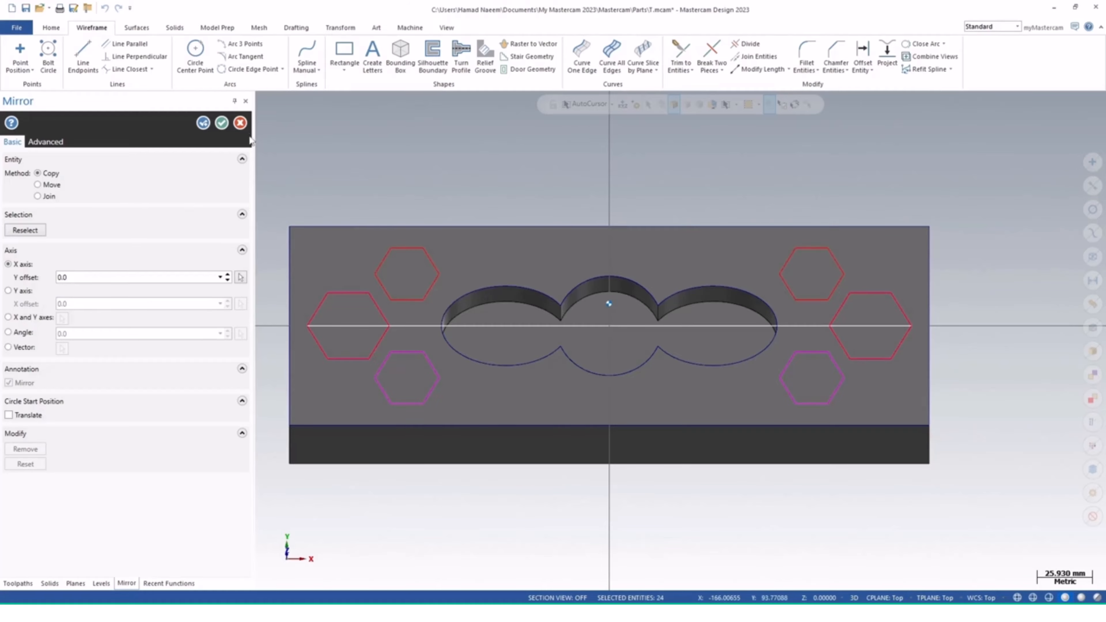
pyautogui.click(24, 230)
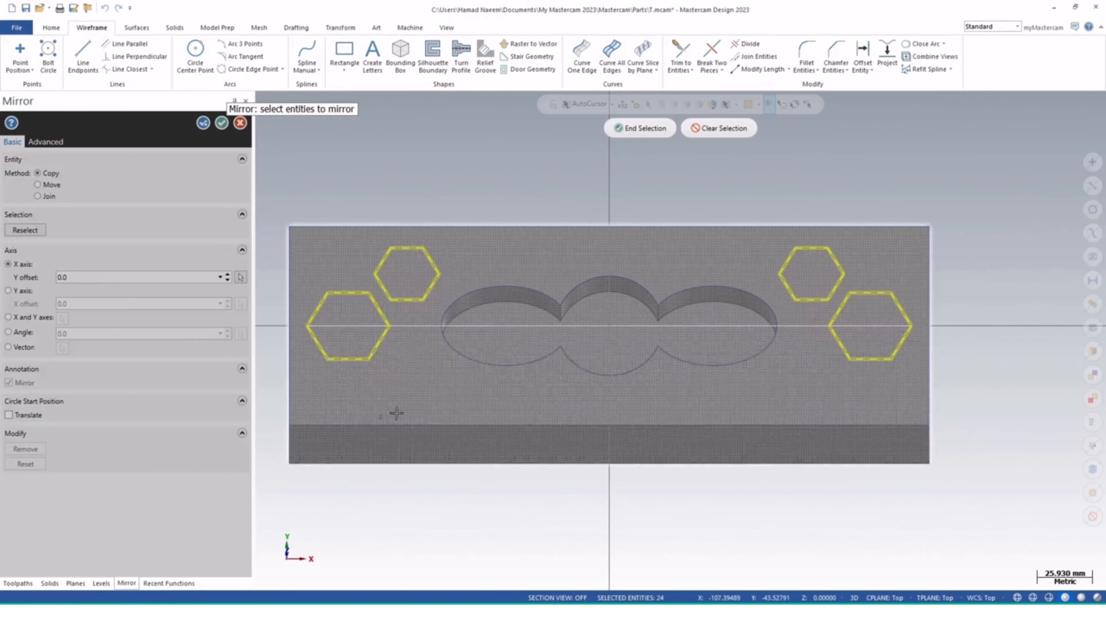
pyautogui.click(375, 315)
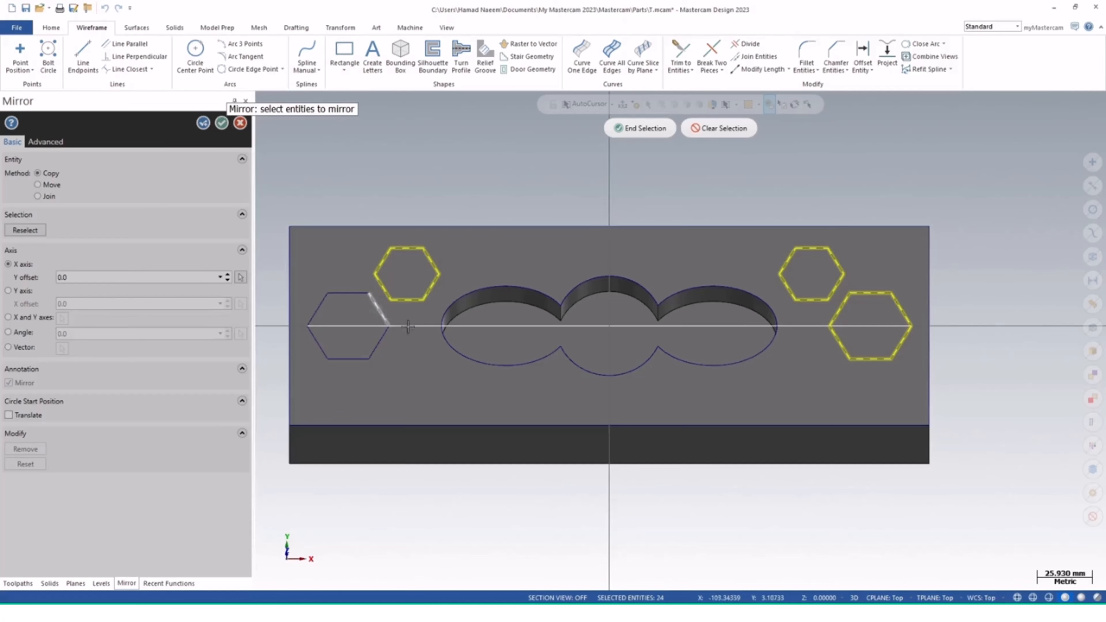
pyautogui.click(838, 314)
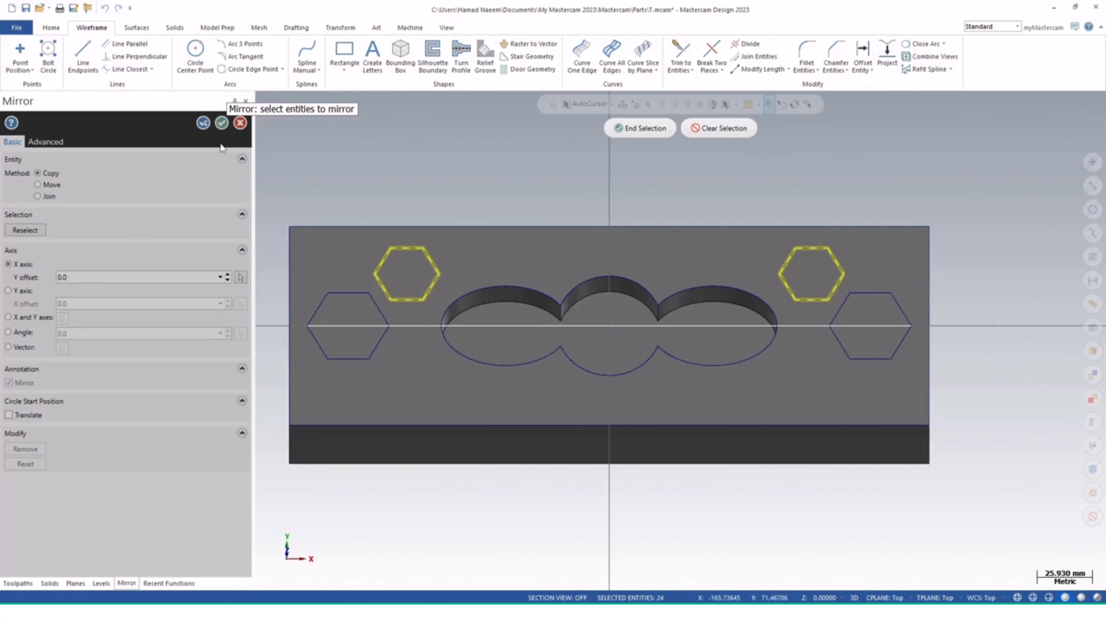
pyautogui.click(640, 129)
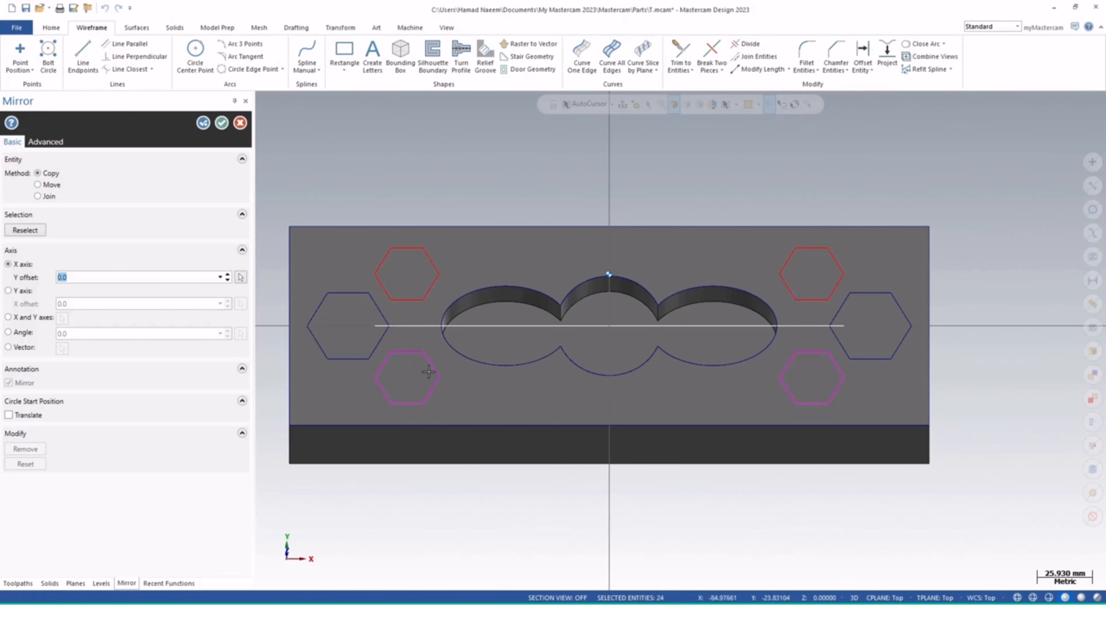
pyautogui.click(221, 124)
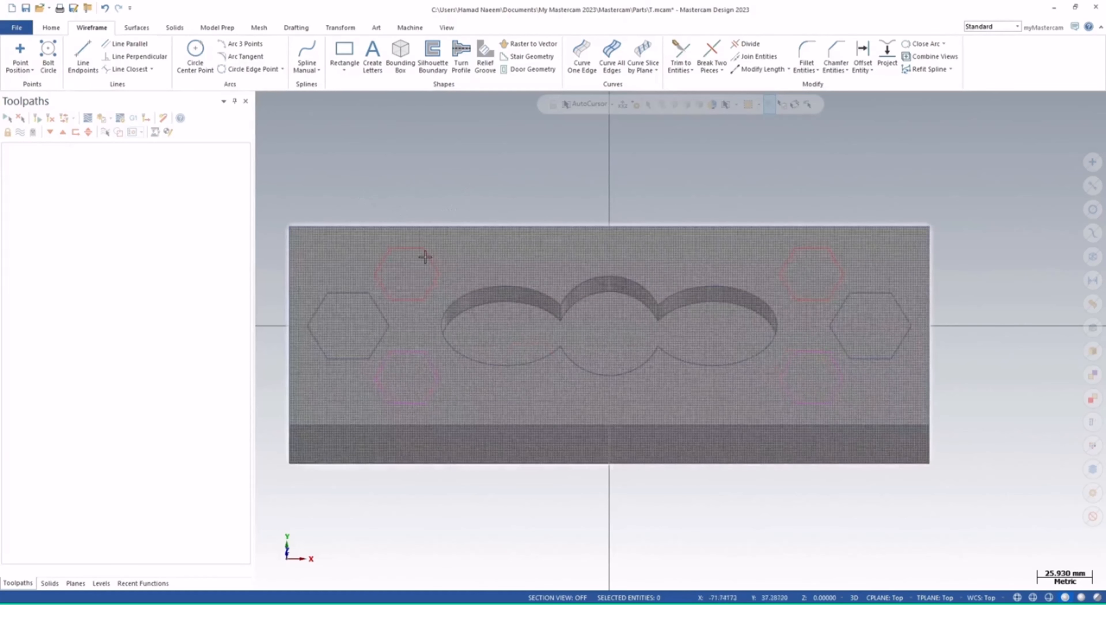
# - Start a solid extrusion and chain all six hexagon profiles on the block's top face
pyautogui.moveTo(419, 334); pyautogui.dragTo(400, 318, button='middle')
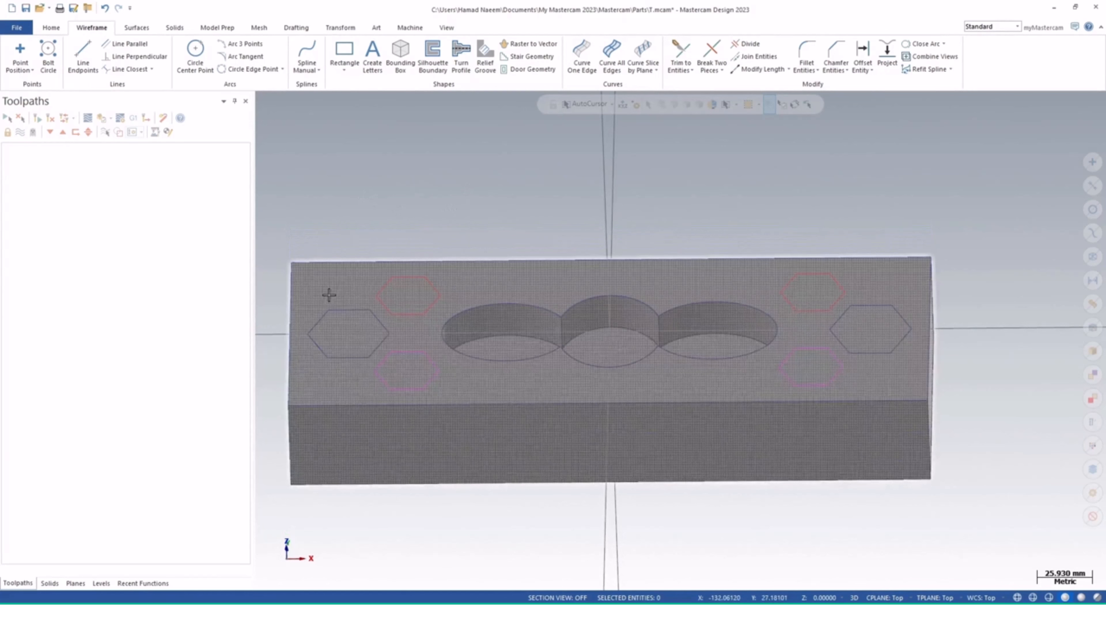
pyautogui.click(175, 27)
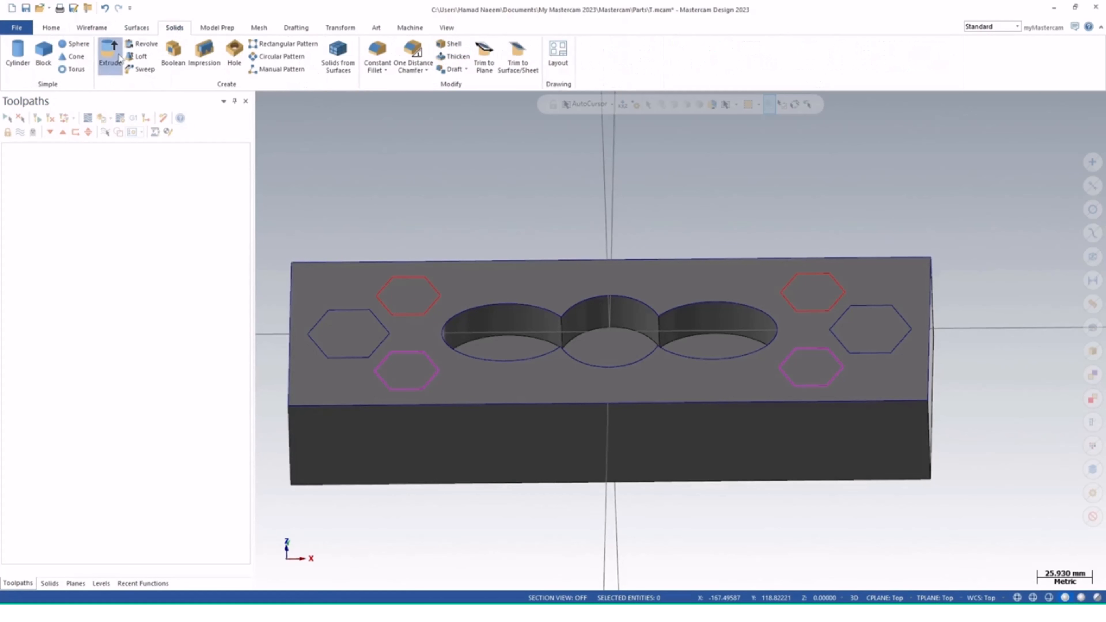
pyautogui.click(109, 52)
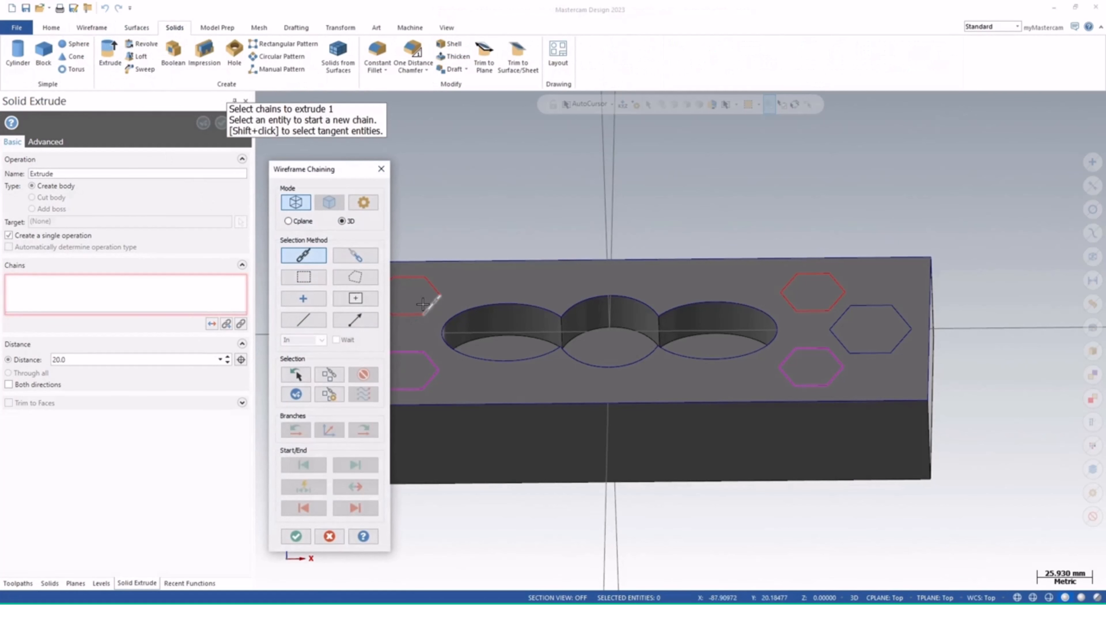
pyautogui.click(422, 304)
pyautogui.moveTo(507, 320); pyautogui.dragTo(623, 332, button='middle')
pyautogui.click(519, 334)
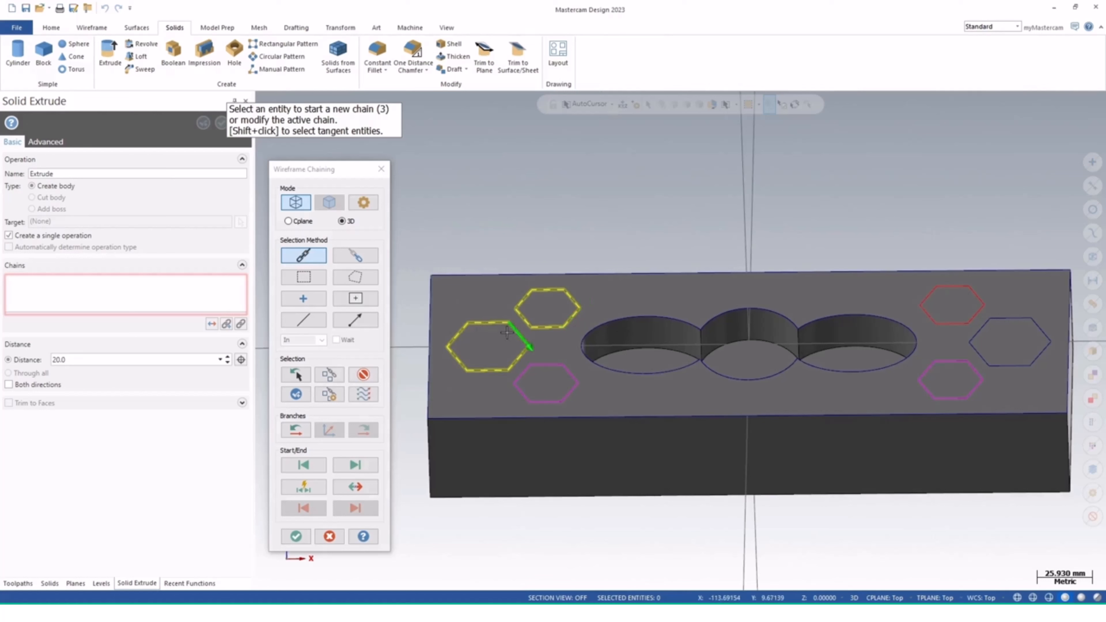
pyautogui.click(542, 365)
pyautogui.click(944, 324)
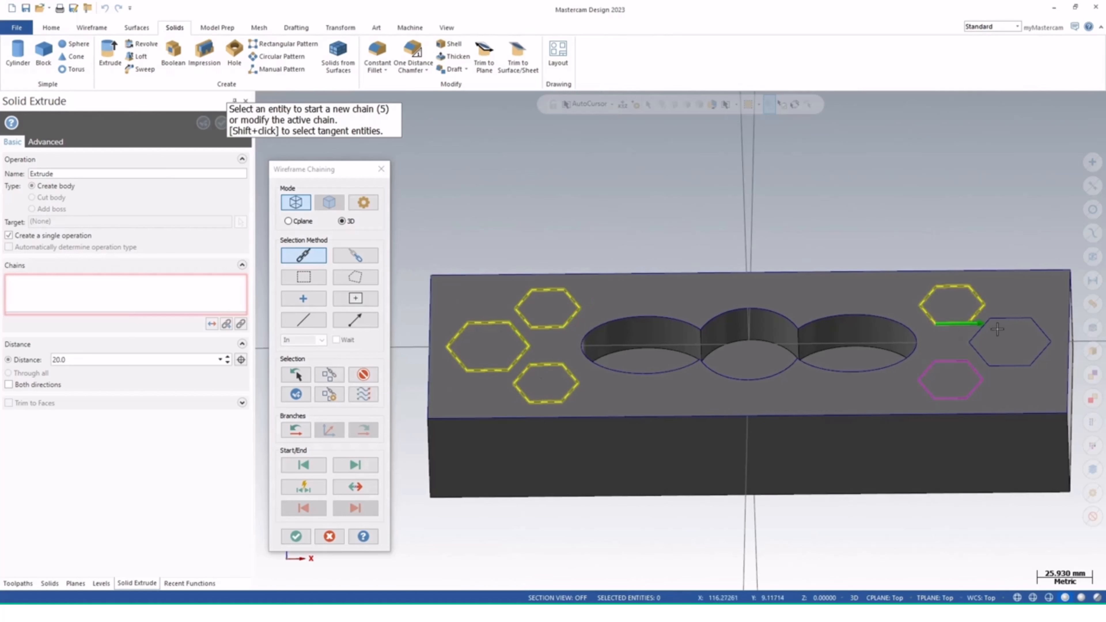
pyautogui.click(997, 320)
pyautogui.click(972, 368)
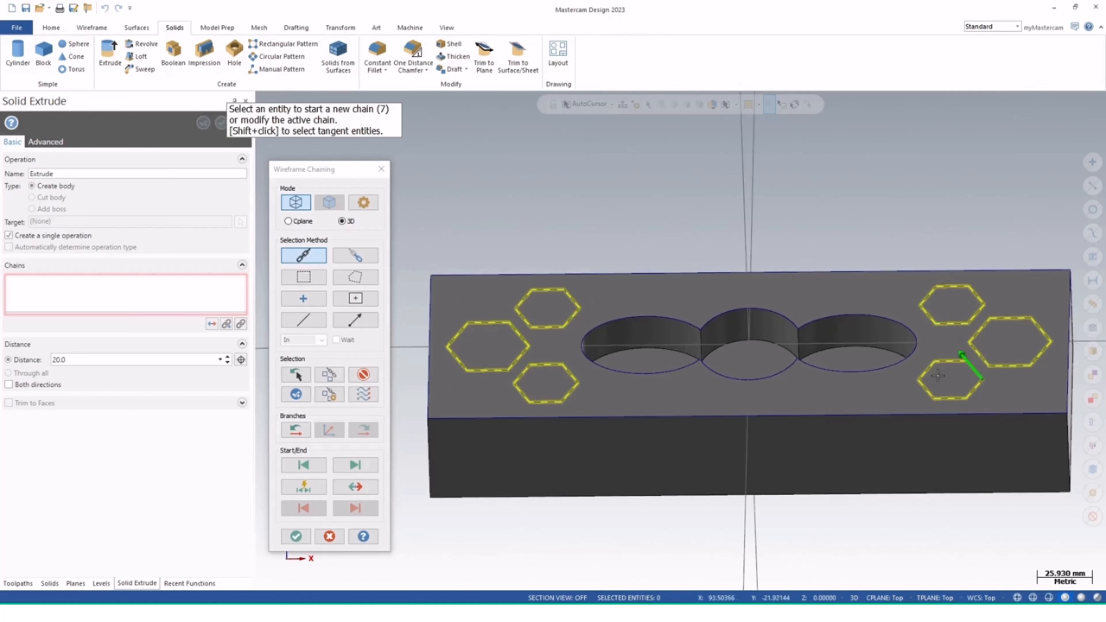
pyautogui.click(295, 537)
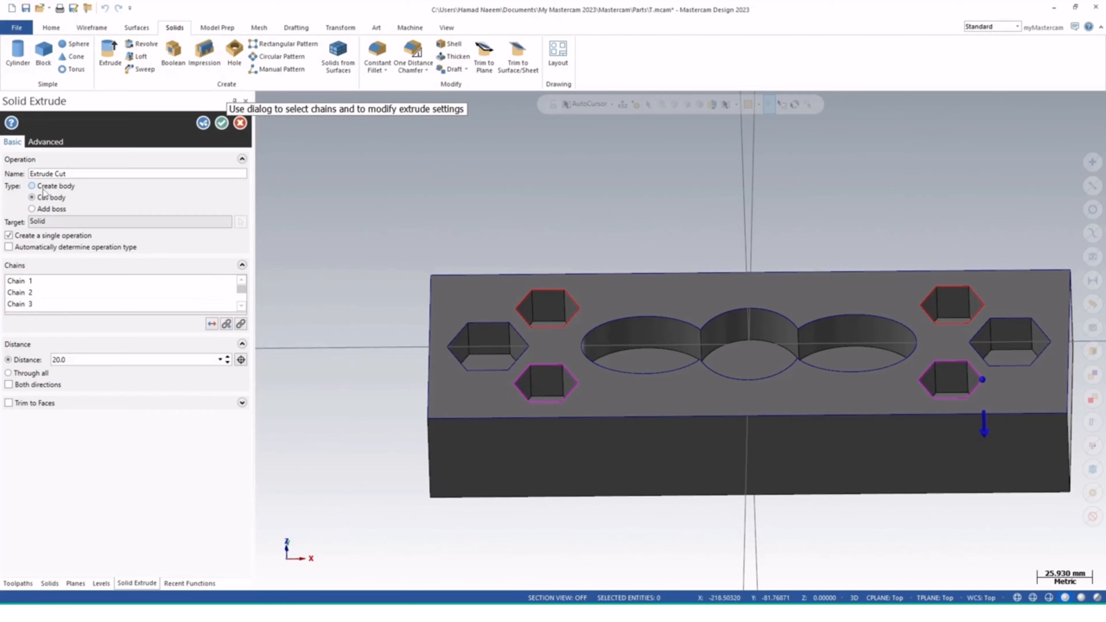
# - Extrude the six hexagons 10 mm upward from the block's top face as new bodies
pyautogui.click(32, 186)
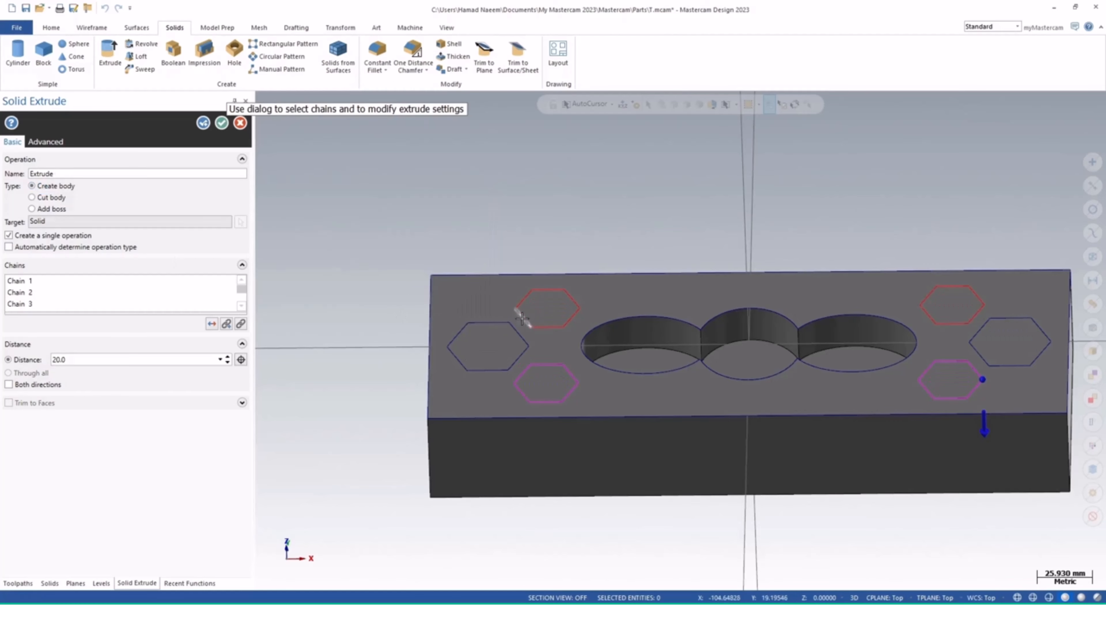
pyautogui.click(212, 324)
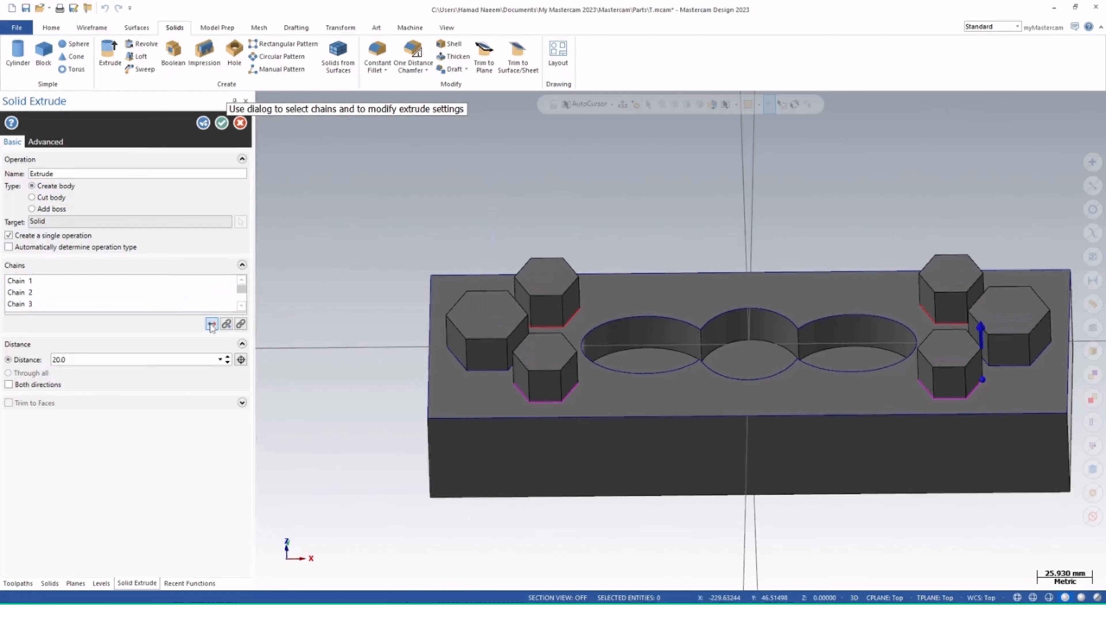
pyautogui.click(212, 325)
pyautogui.click(211, 324)
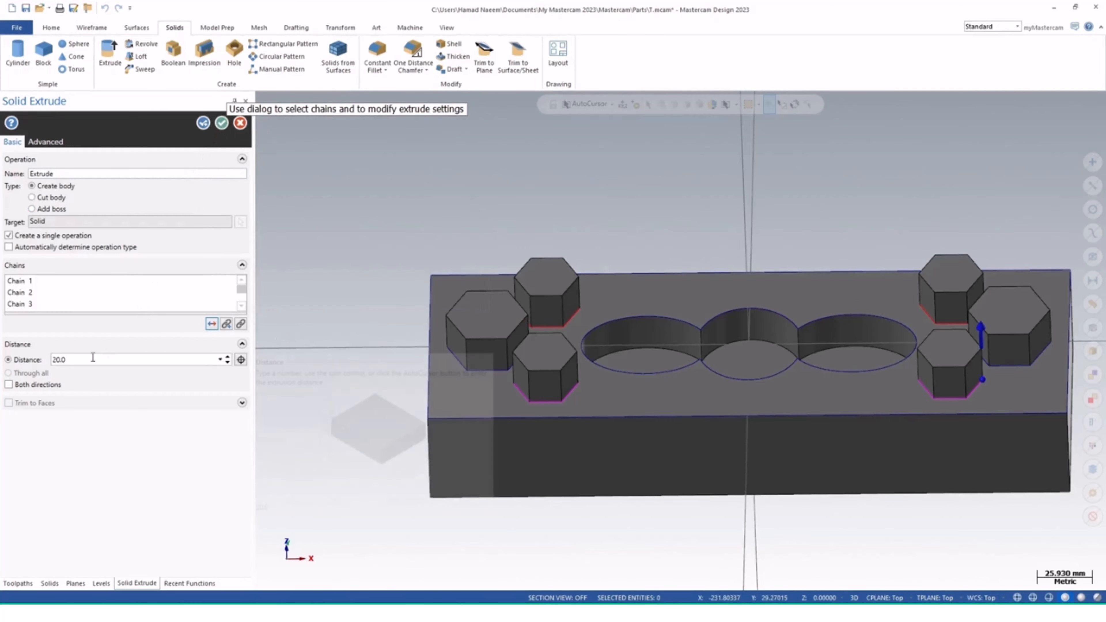
pyautogui.click(39, 361)
pyautogui.write('1')
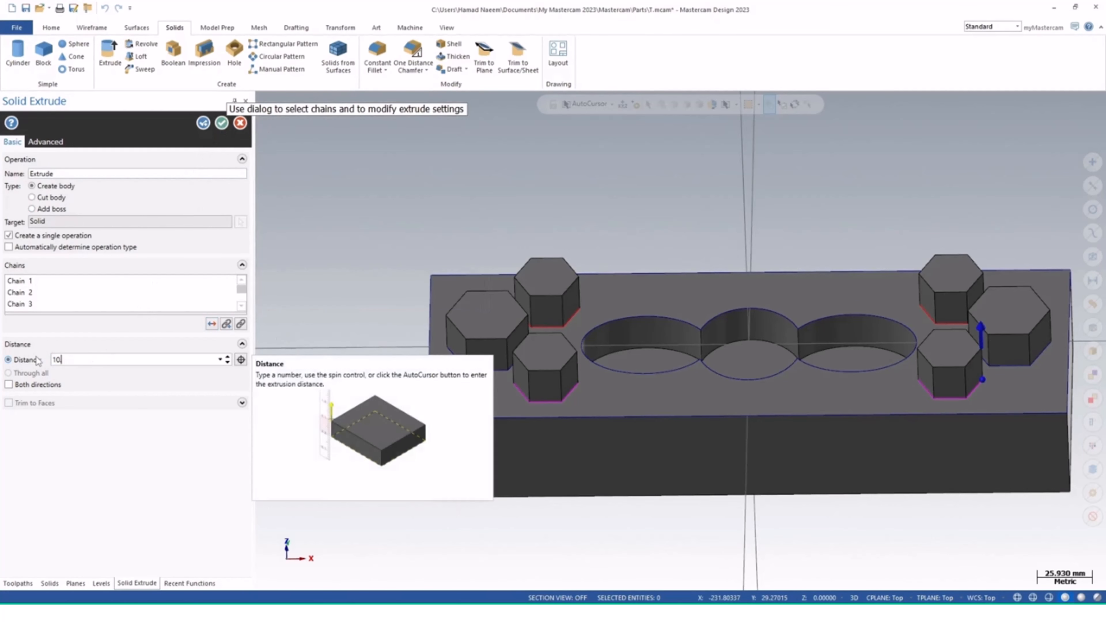
pyautogui.click(222, 123)
# - Apply a 2 mm one-distance chamfer to the top faces of all six hexagonal bodies
pyautogui.moveTo(679, 349); pyautogui.dragTo(726, 386, button='middle')
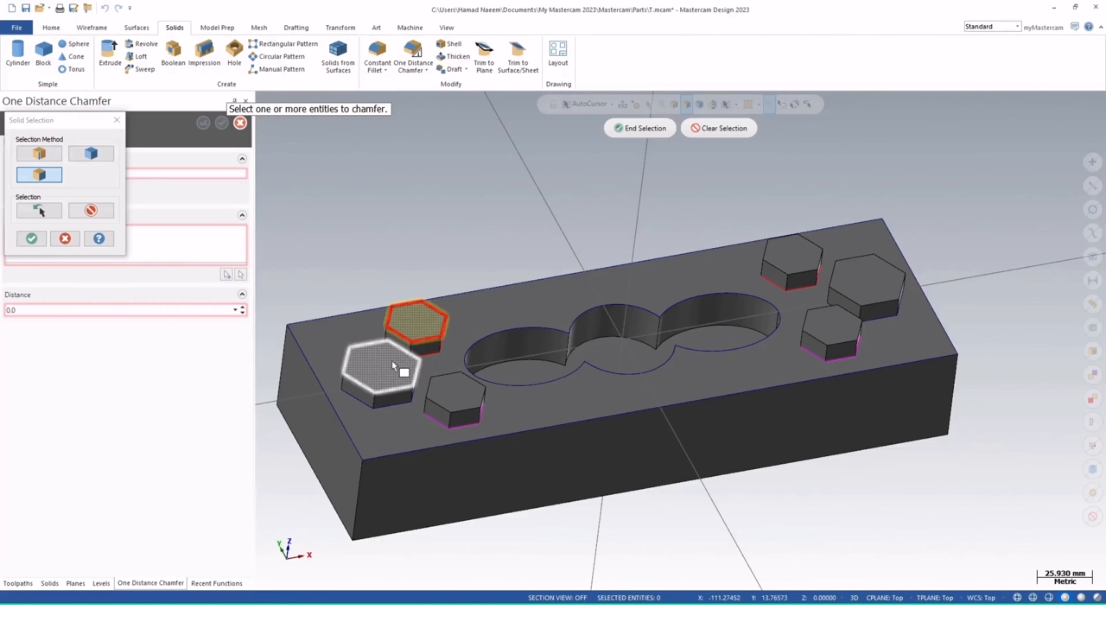
pyautogui.click(392, 362)
pyautogui.click(445, 397)
pyautogui.click(792, 257)
pyautogui.click(847, 283)
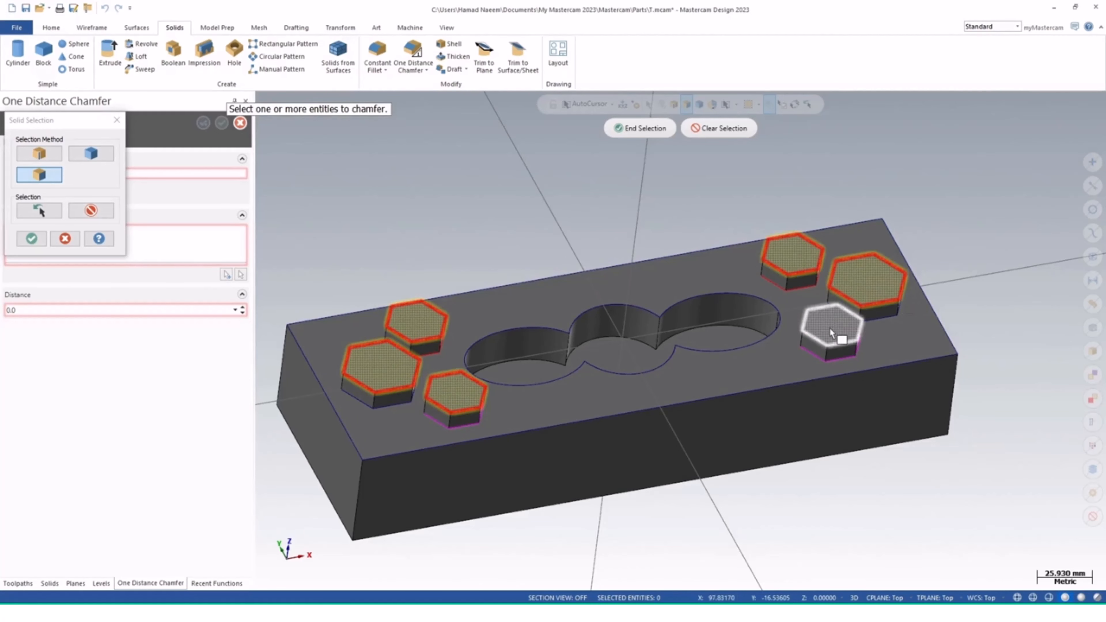
pyautogui.click(831, 332)
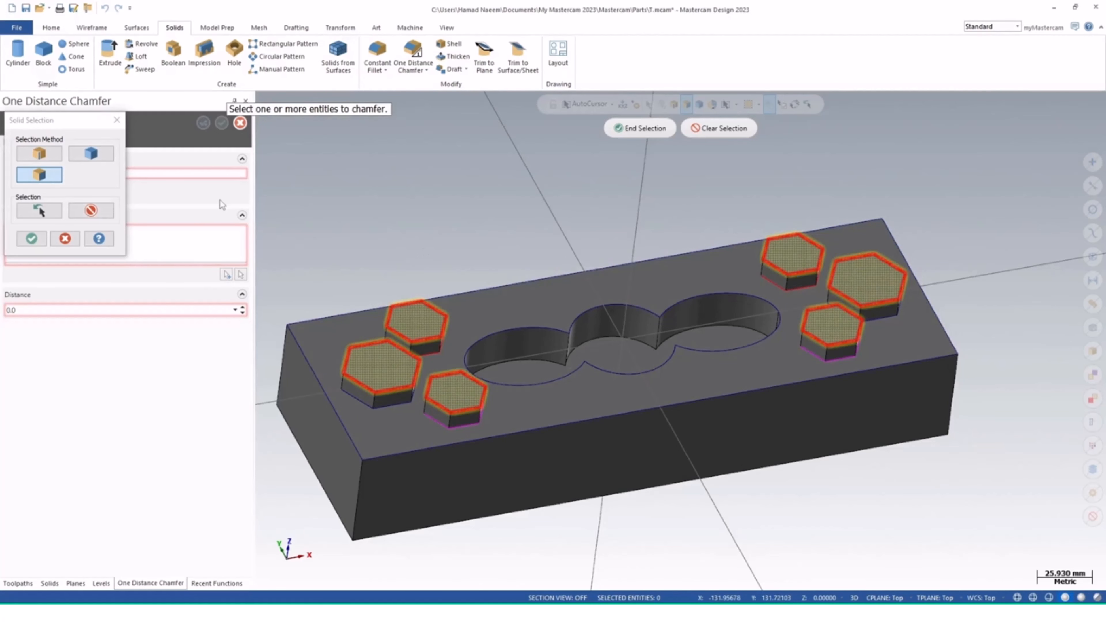
pyautogui.click(31, 238)
pyautogui.moveTo(654, 329); pyautogui.dragTo(598, 321, button='middle')
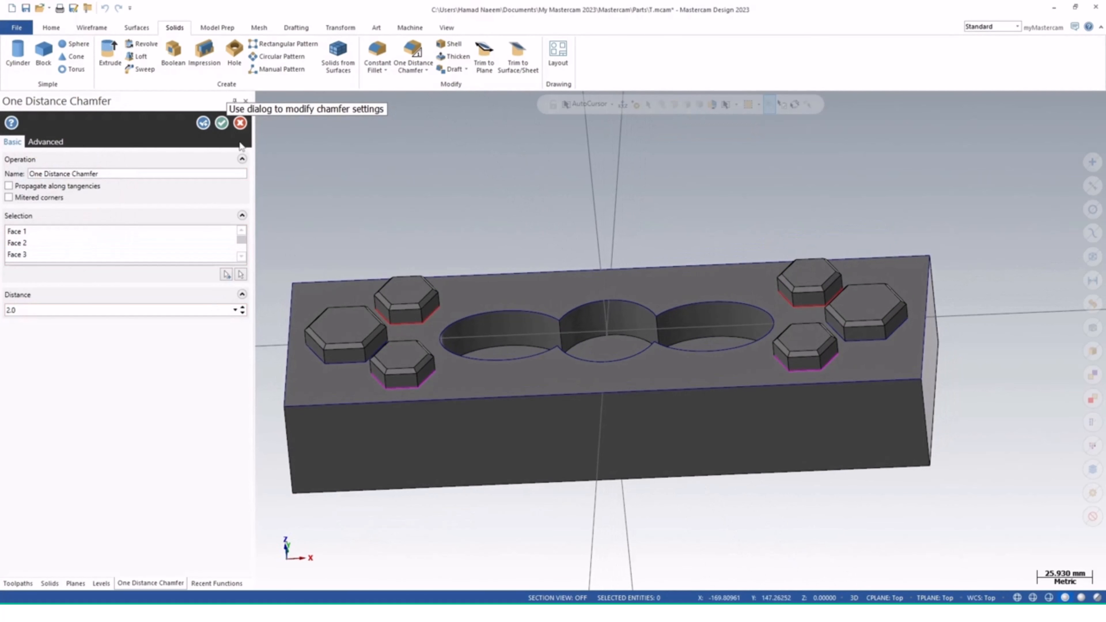
pyautogui.click(228, 125)
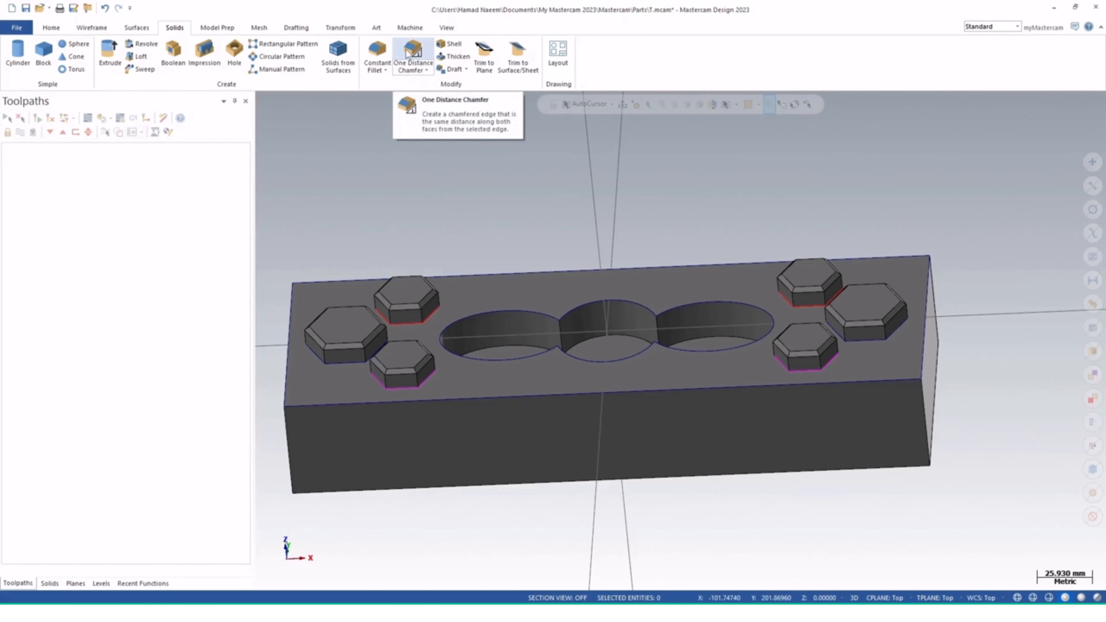
# - Start a one-distance chamfer and select only the upper rim edges of the circle-and-ellipses pocket
pyautogui.click(416, 52)
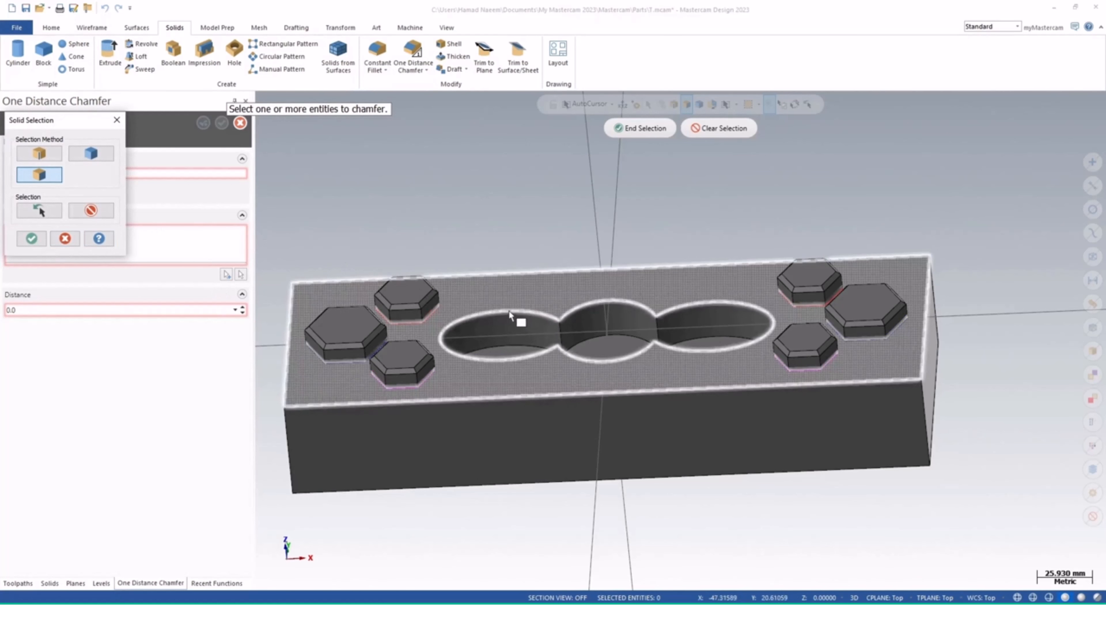
pyautogui.click(54, 158)
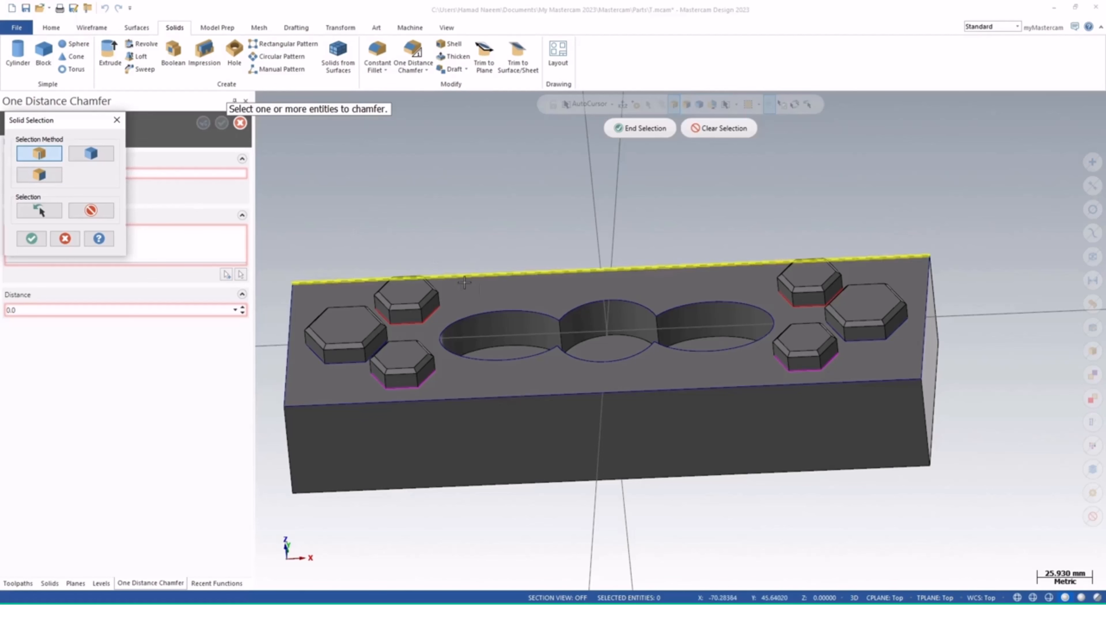
pyautogui.click(490, 358)
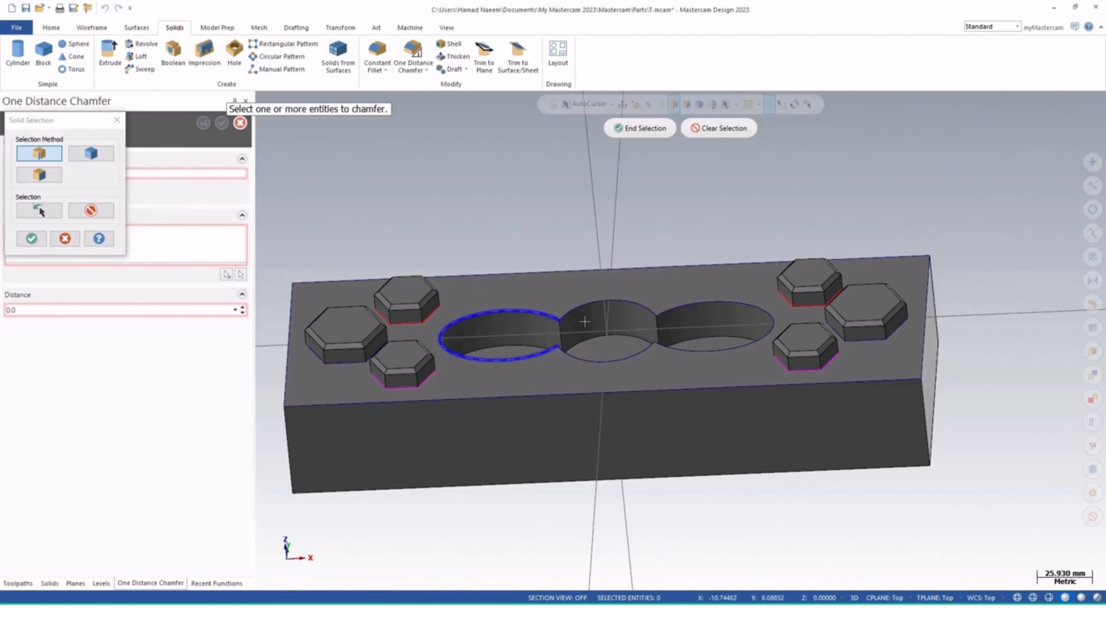
pyautogui.click(584, 306)
pyautogui.click(688, 304)
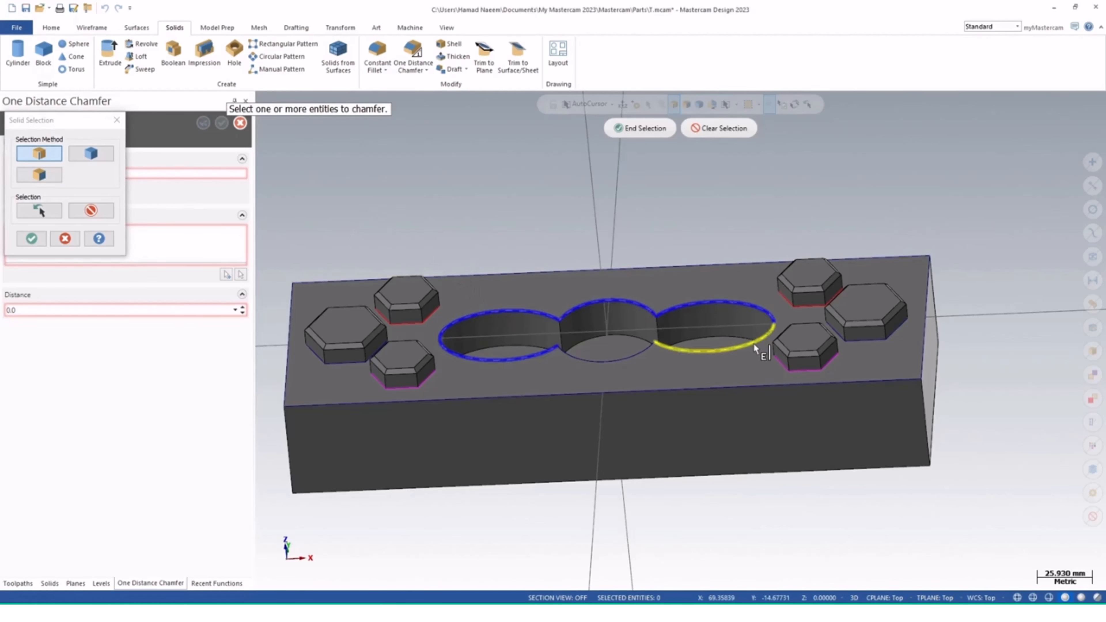
pyautogui.click(753, 343)
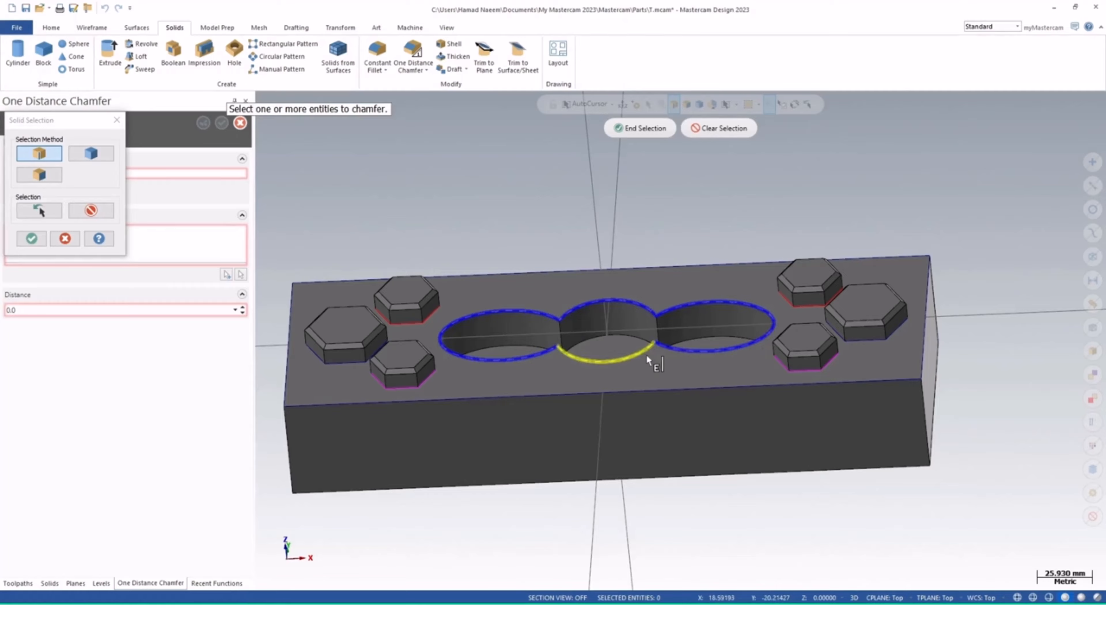
pyautogui.click(645, 356)
pyautogui.click(639, 129)
# - Set the pocket rim's chamfer distance to 5 mm and create the chamfer
pyautogui.moveTo(589, 339)
pyautogui.mouseDown(button='middle')
pyautogui.moveTo(646, 354)
pyautogui.moveTo(615, 346)
pyautogui.mouseUp(button='middle')
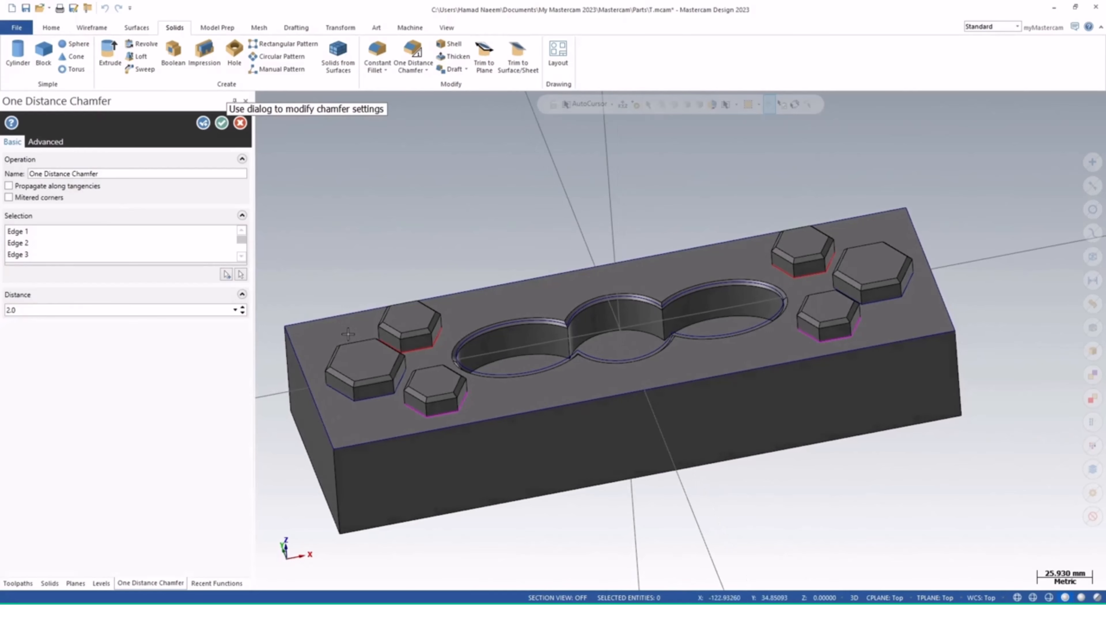
pyautogui.click(242, 307)
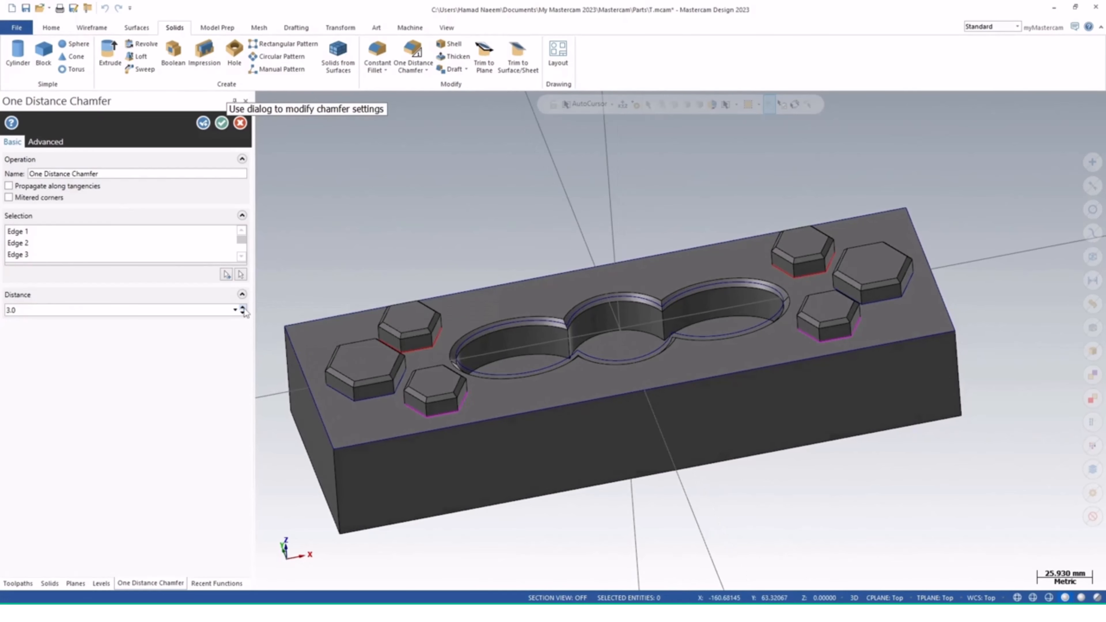
pyautogui.click(242, 308)
pyautogui.click(243, 308)
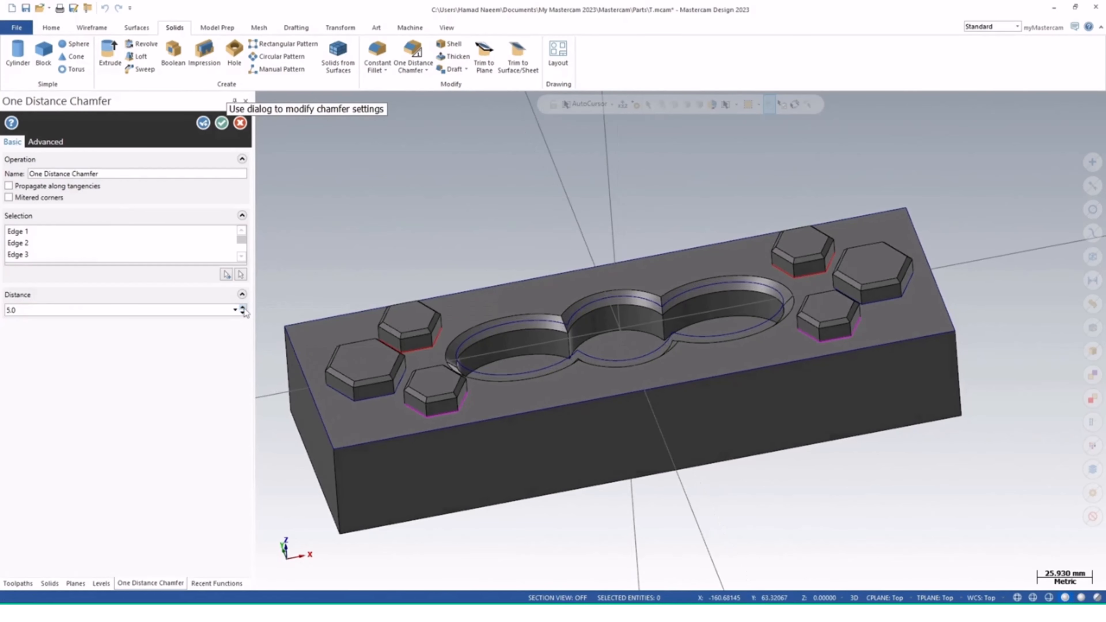
pyautogui.moveTo(584, 356); pyautogui.dragTo(591, 402, button='middle')
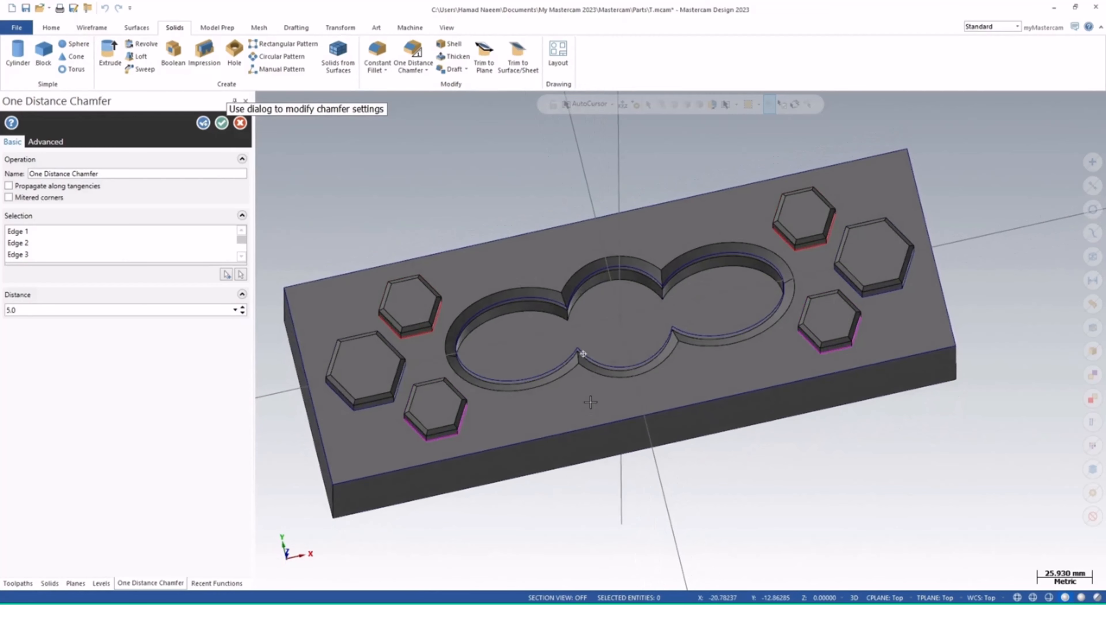
pyautogui.click(221, 122)
# - Start a constant radius fillet and select the block's four vertical corner edges
pyautogui.moveTo(673, 361); pyautogui.dragTo(591, 329, button='middle')
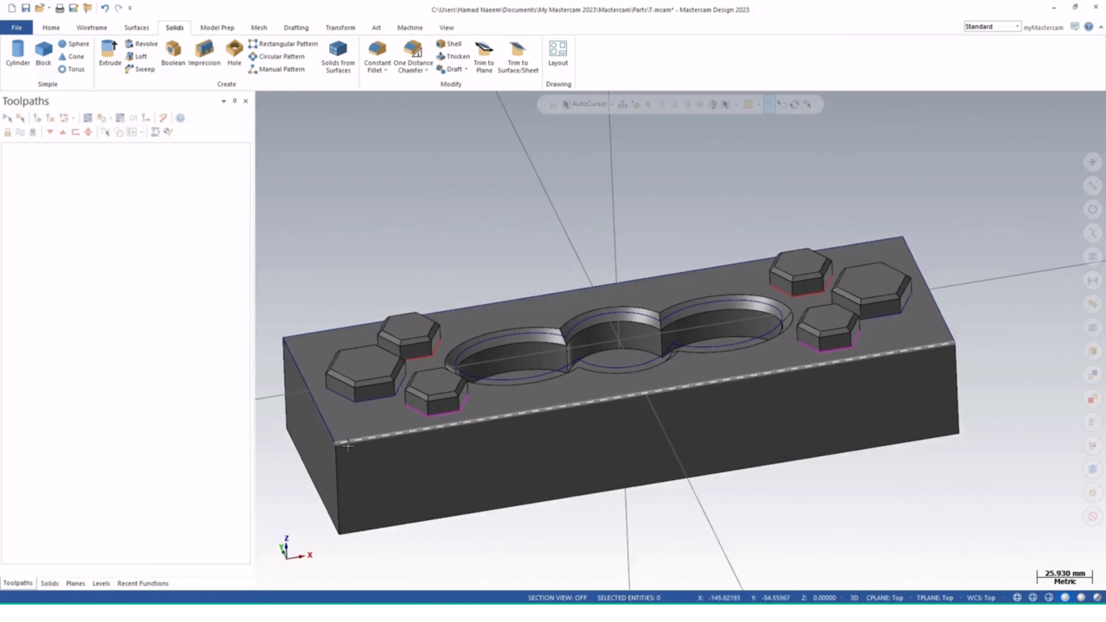
pyautogui.keyDown('shift'); pyautogui.moveTo(461, 404); pyautogui.dragTo(533, 383, button='middle'); pyautogui.keyUp('shift')
pyautogui.click(377, 54)
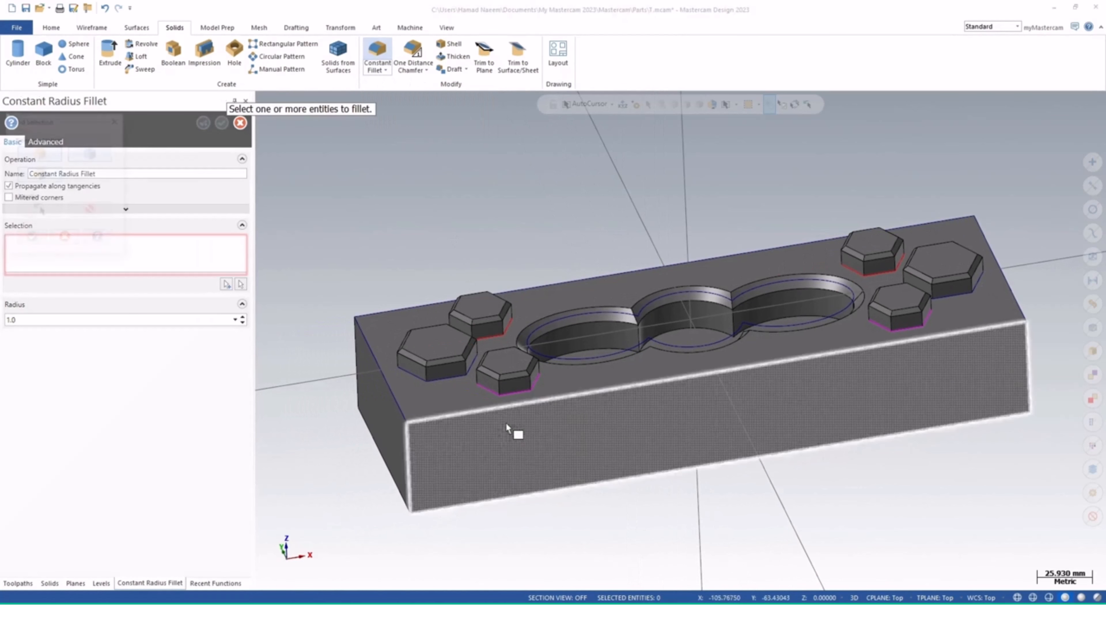
pyautogui.click(409, 455)
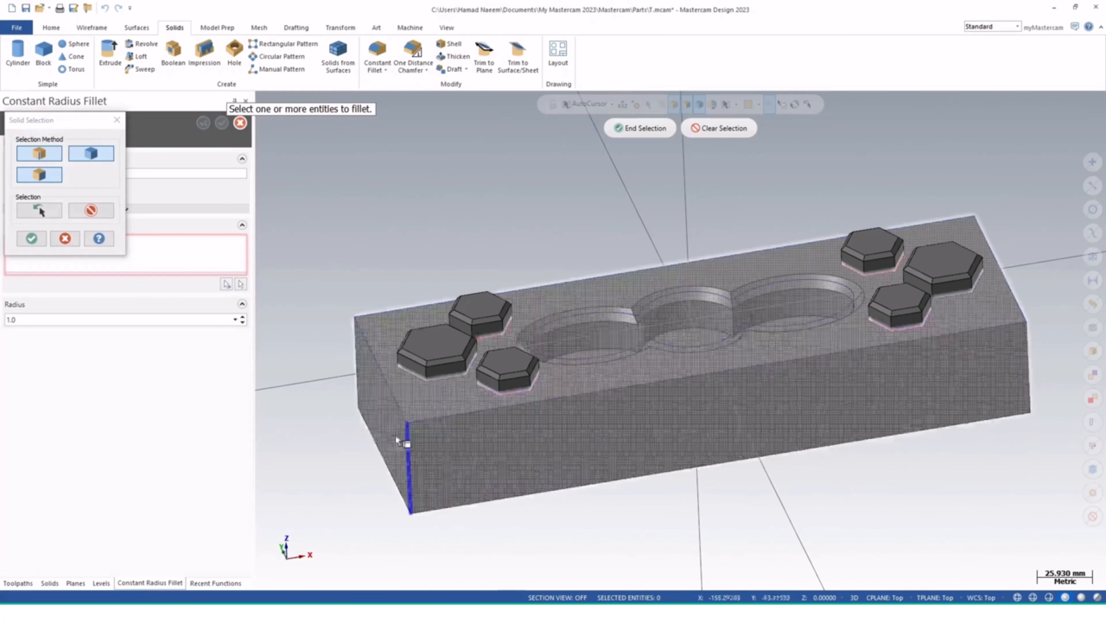
pyautogui.click(356, 384)
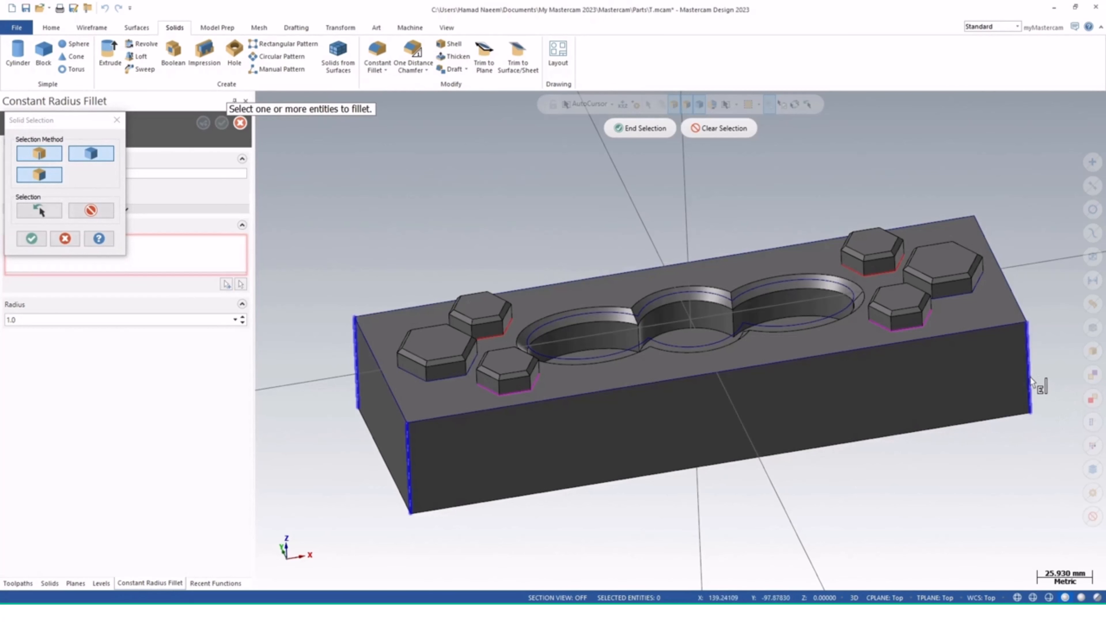
pyautogui.moveTo(1040, 269); pyautogui.dragTo(934, 262, button='middle')
pyautogui.click(912, 254)
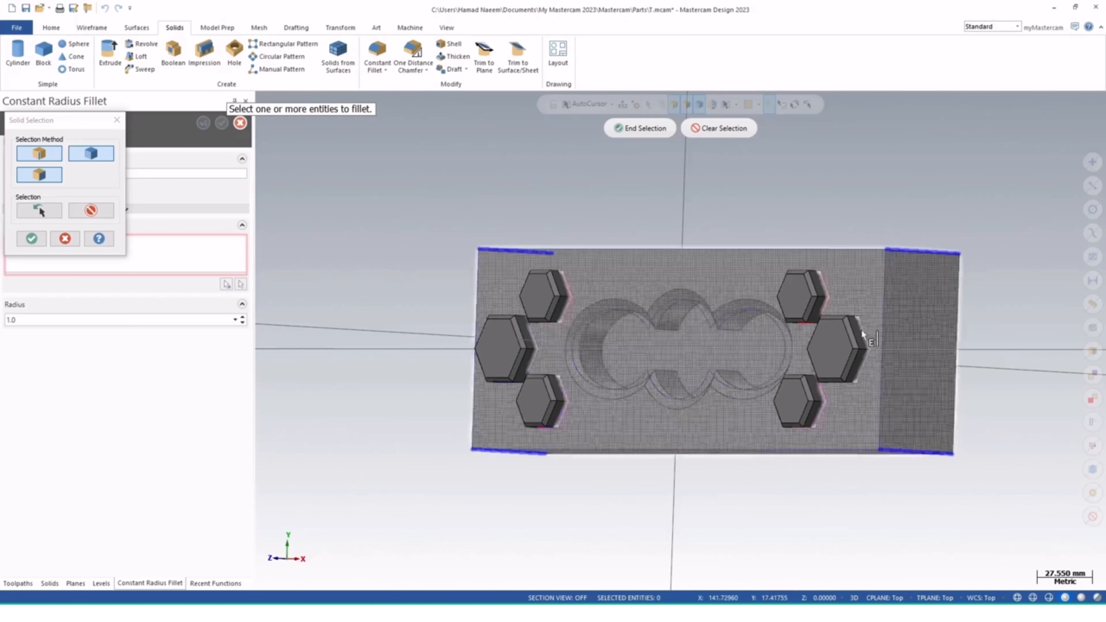
pyautogui.moveTo(783, 367); pyautogui.dragTo(511, 154, button='middle')
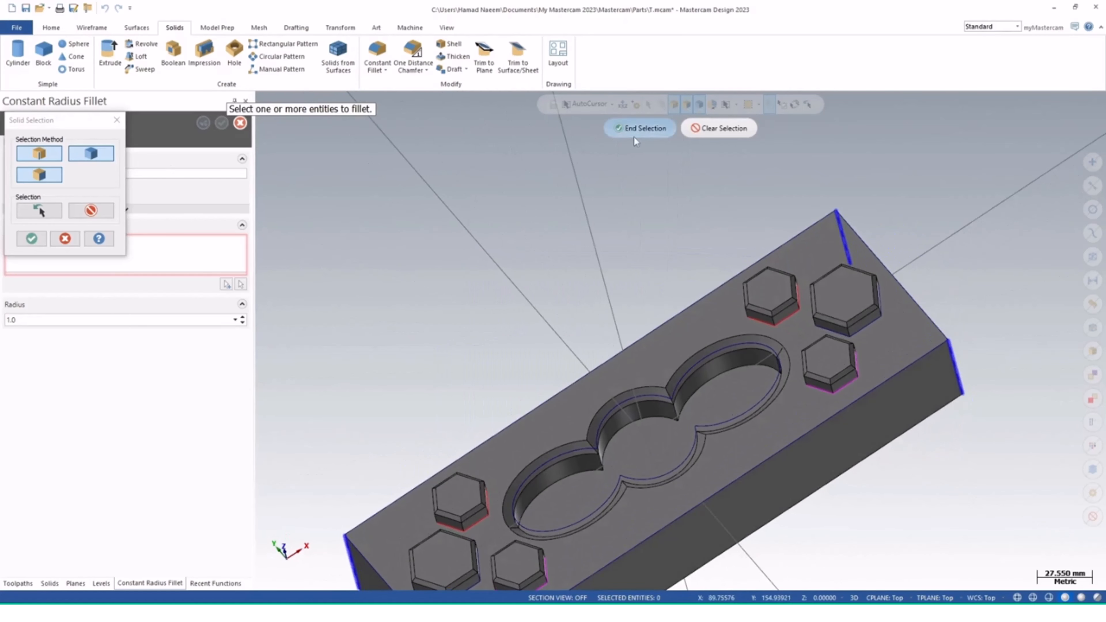
pyautogui.click(639, 129)
# - Set the corner fillet radius to 9 mm and create the fillet
pyautogui.moveTo(563, 385); pyautogui.dragTo(627, 247, button='middle')
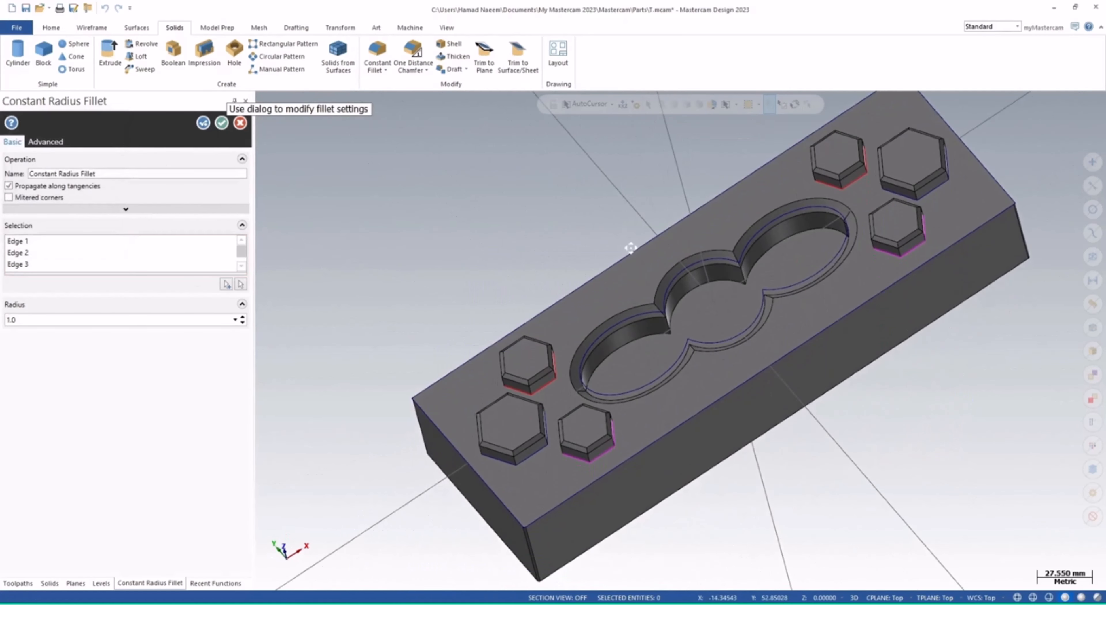
pyautogui.click(246, 317)
pyautogui.click(246, 317)
pyautogui.click(246, 318)
pyautogui.click(246, 317)
pyautogui.click(245, 317)
pyautogui.click(246, 317)
pyautogui.click(245, 317)
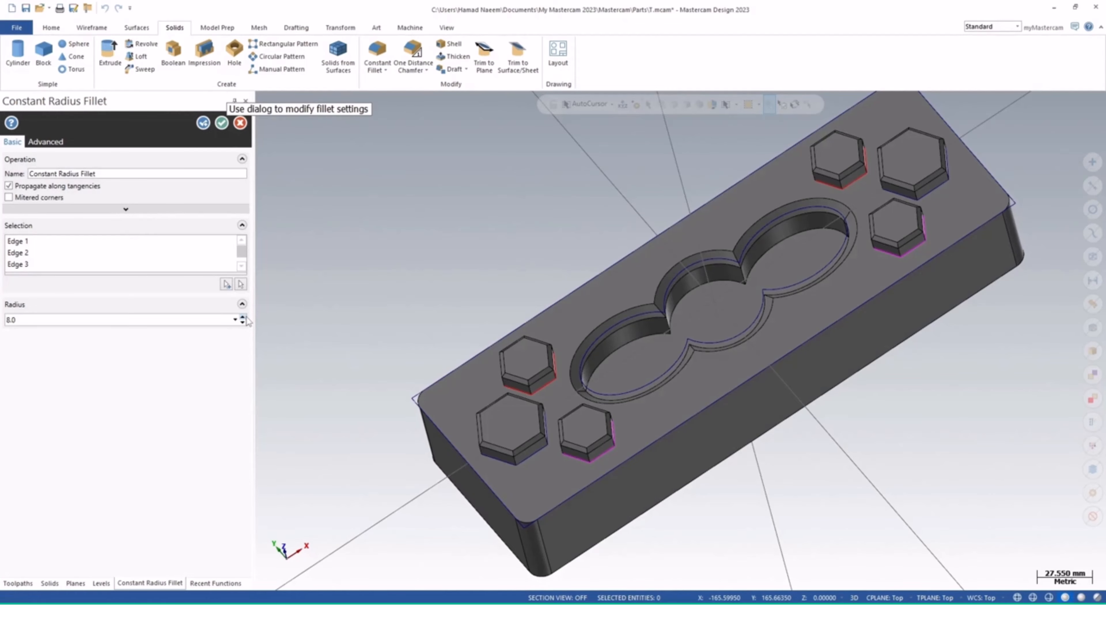
pyautogui.click(243, 322)
pyautogui.click(243, 318)
pyautogui.click(244, 318)
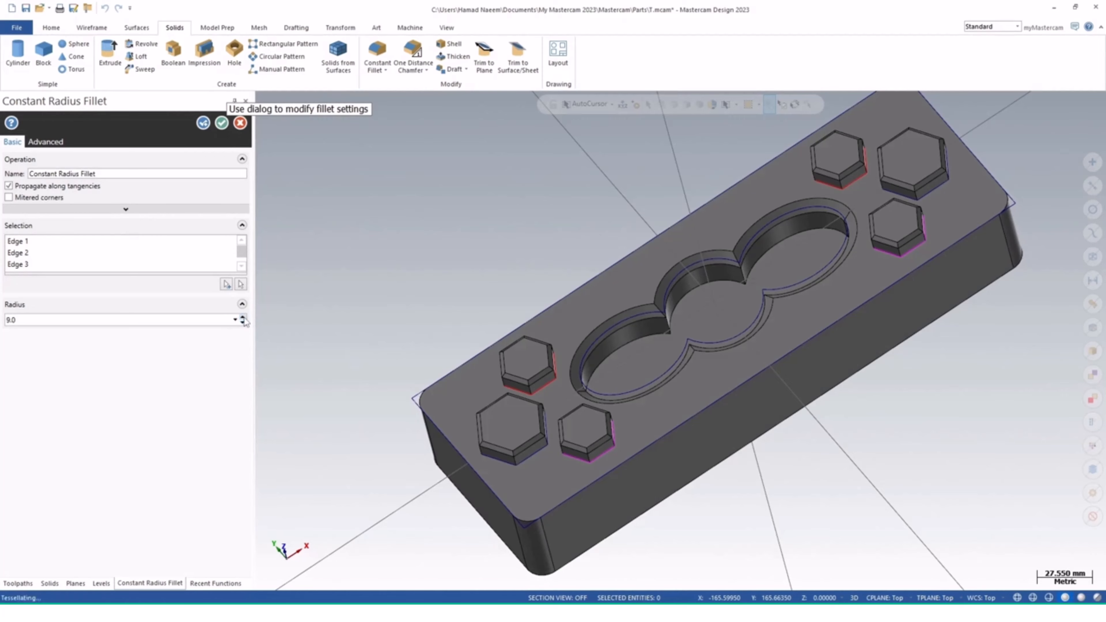
pyautogui.click(222, 123)
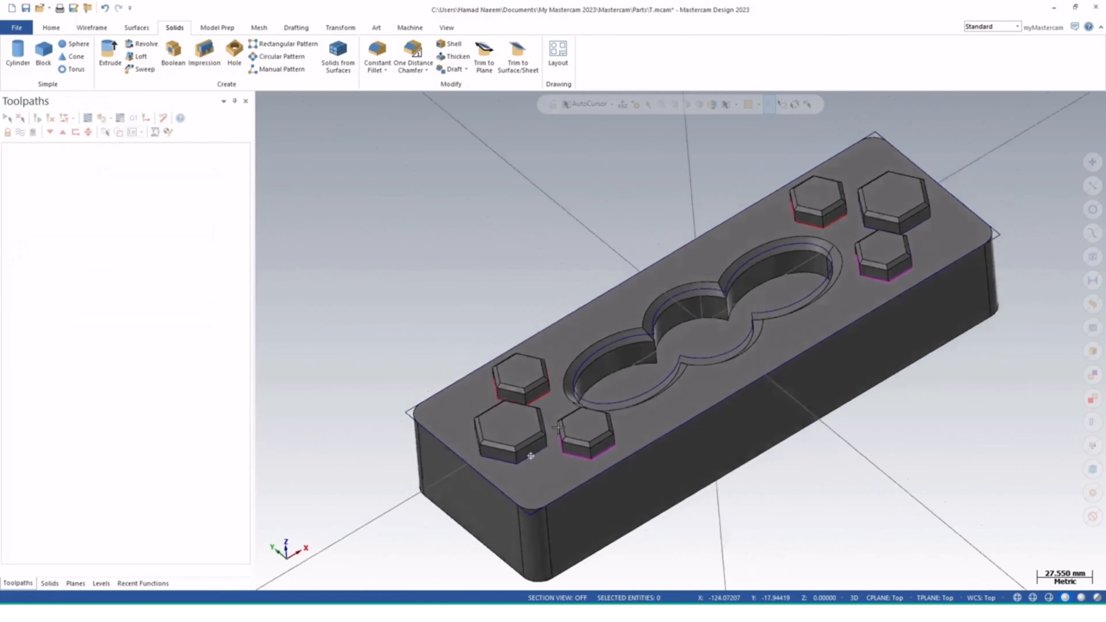
# - Add a default mill machine group to the part
pyautogui.moveTo(588, 436); pyautogui.dragTo(718, 334, button='middle')
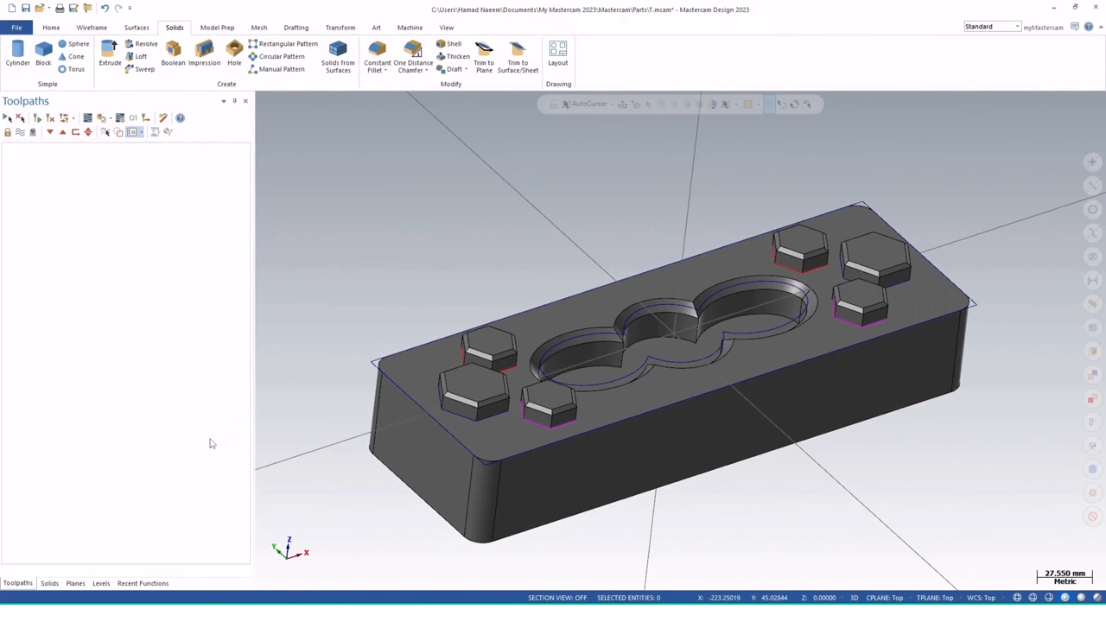
pyautogui.click(419, 29)
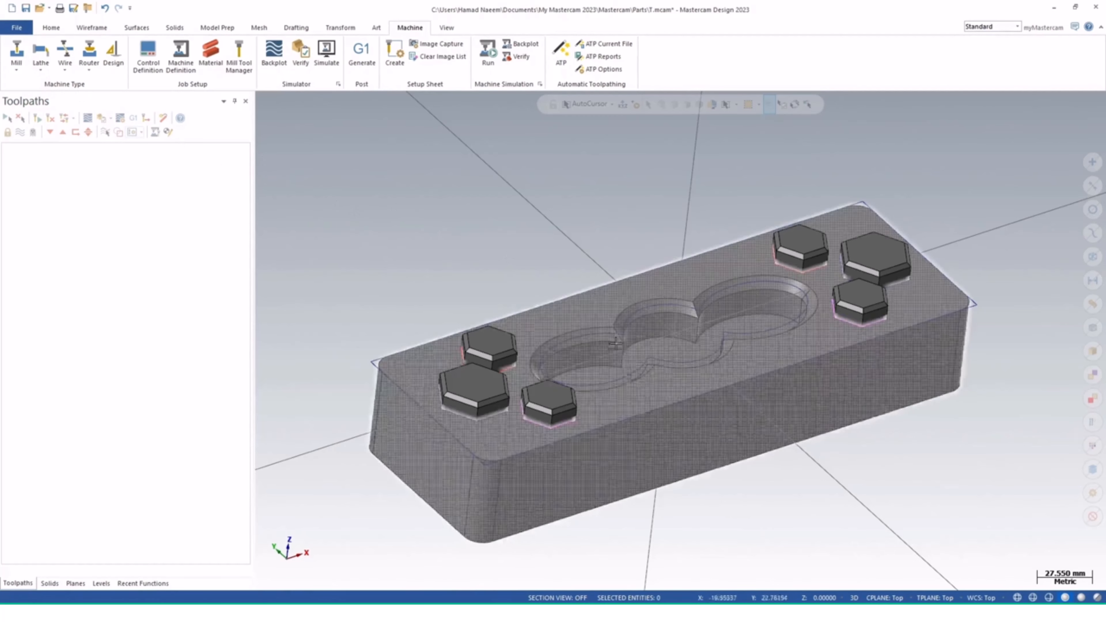
pyautogui.moveTo(694, 379)
pyautogui.mouseDown(button='middle')
pyautogui.moveTo(619, 358)
pyautogui.moveTo(583, 376)
pyautogui.moveTo(681, 386)
pyautogui.mouseUp(button='middle')
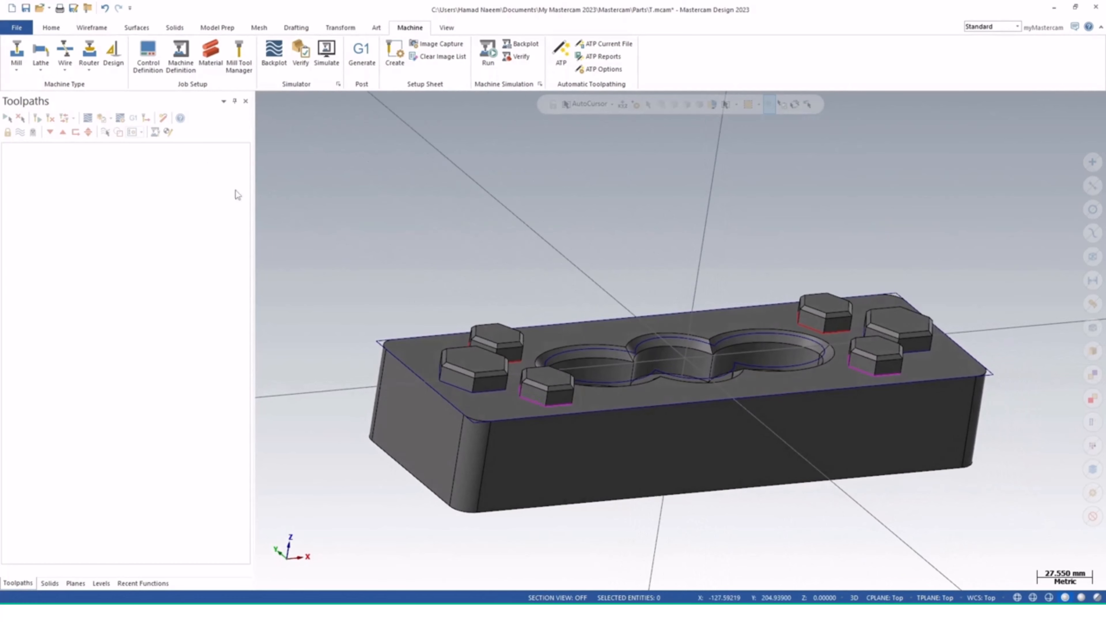
pyautogui.click(24, 70)
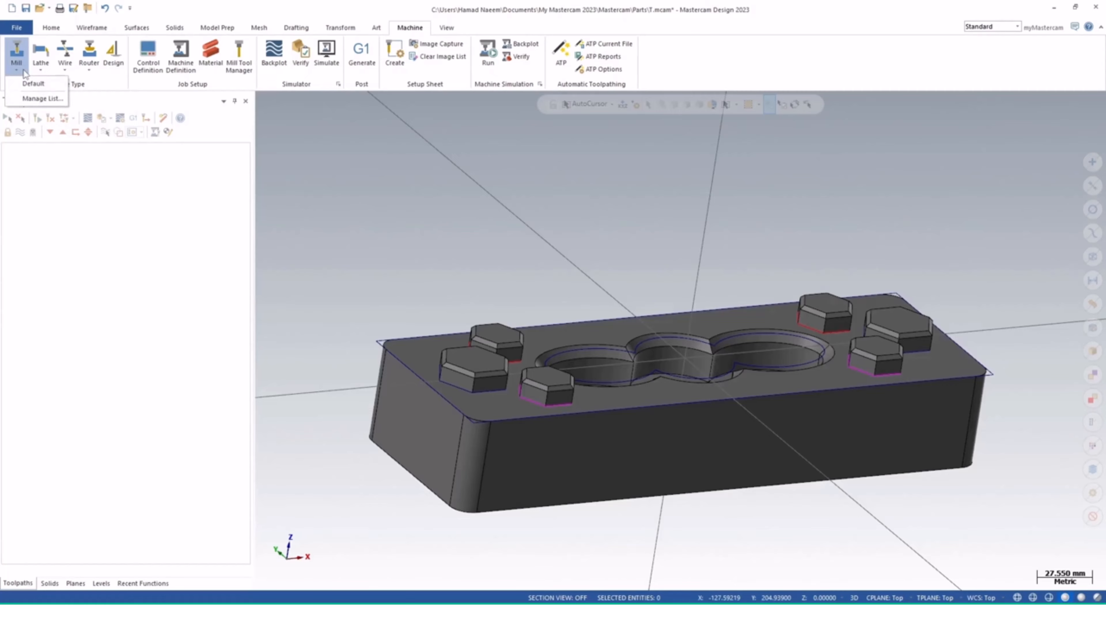
pyautogui.click(27, 83)
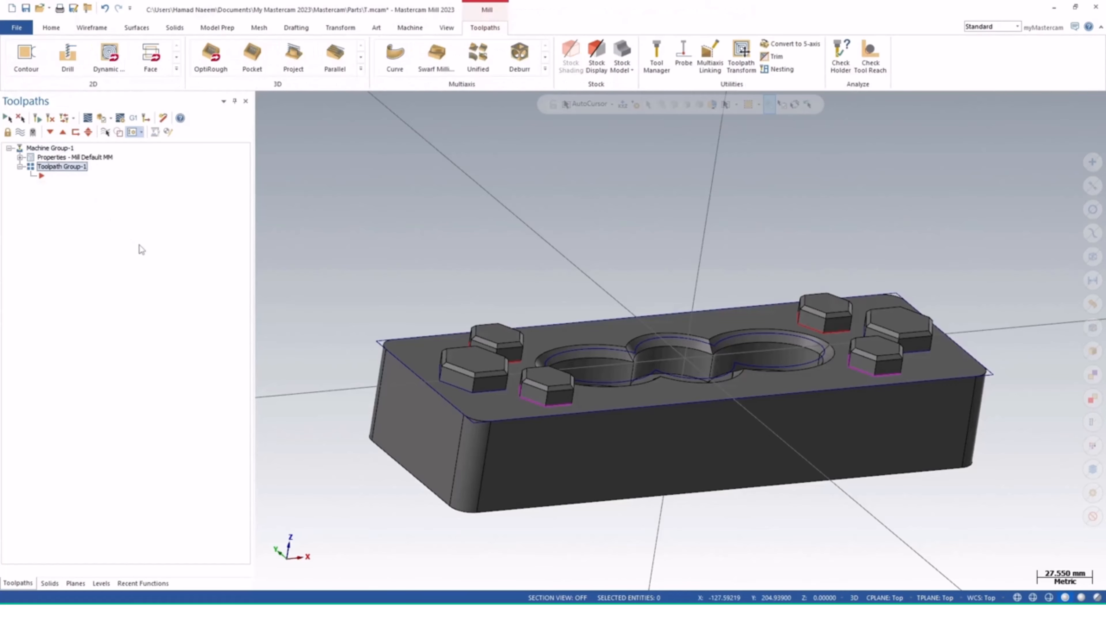
# - Start a 3D high speed Dynamic OptiRough toolpath and move its settings dialog clear of the model
pyautogui.moveTo(520, 386); pyautogui.dragTo(600, 427, button='middle')
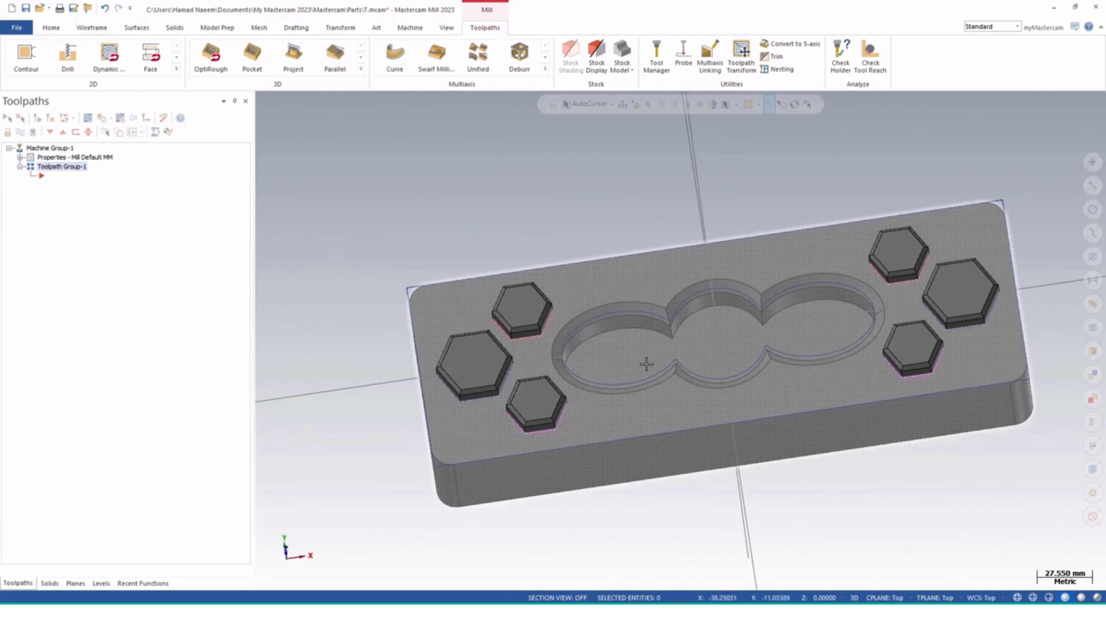
pyautogui.moveTo(645, 363); pyautogui.dragTo(713, 340, button='middle')
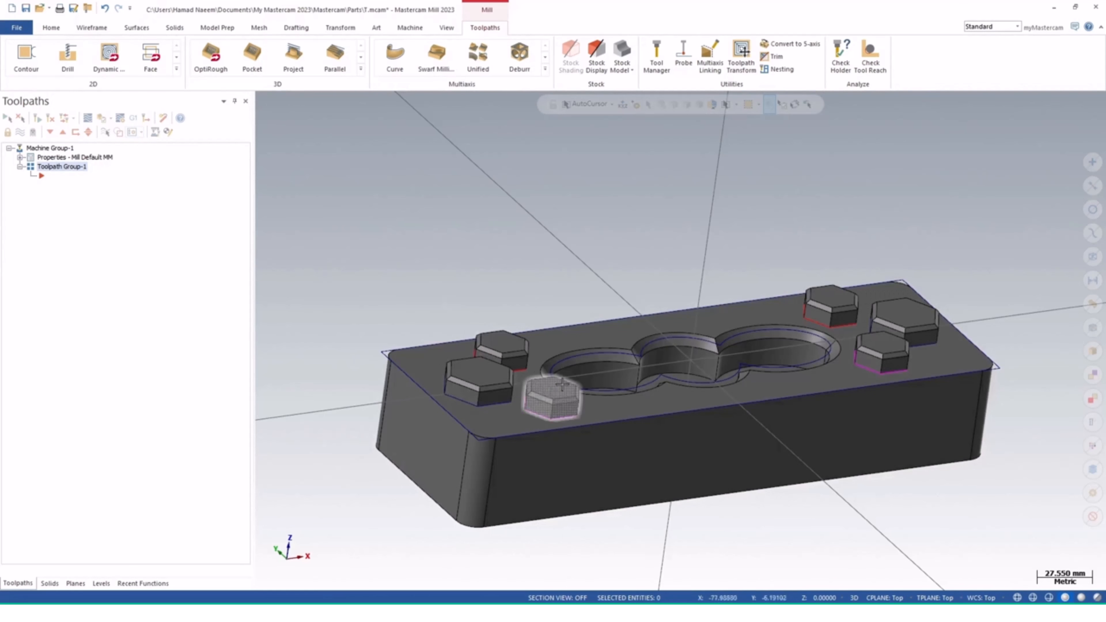
pyautogui.moveTo(562, 386); pyautogui.dragTo(631, 375, button='middle')
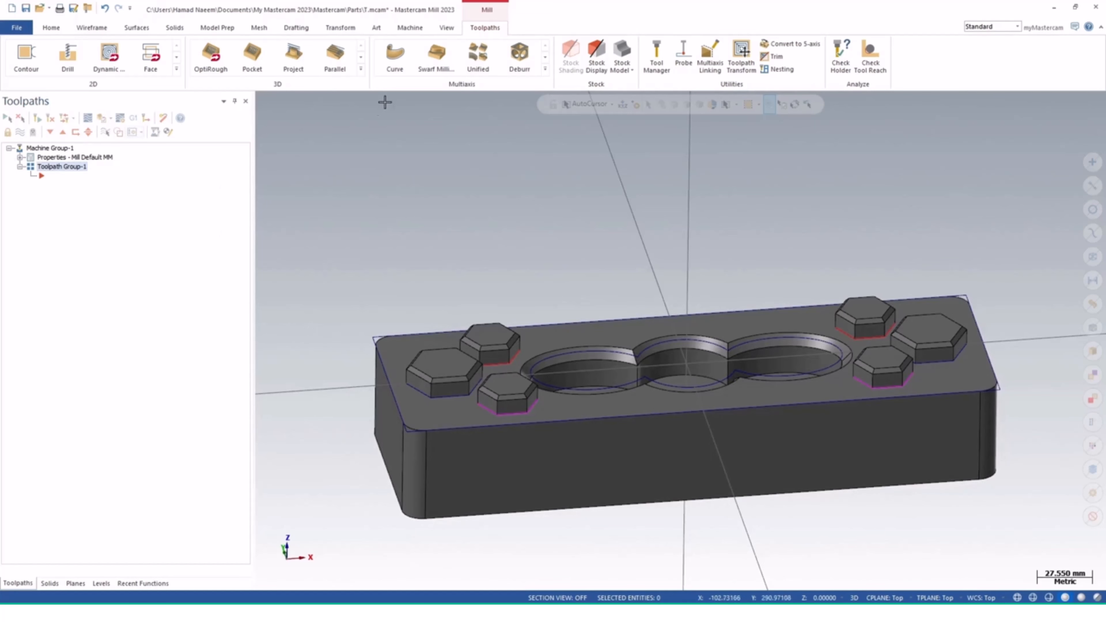
pyautogui.click(360, 69)
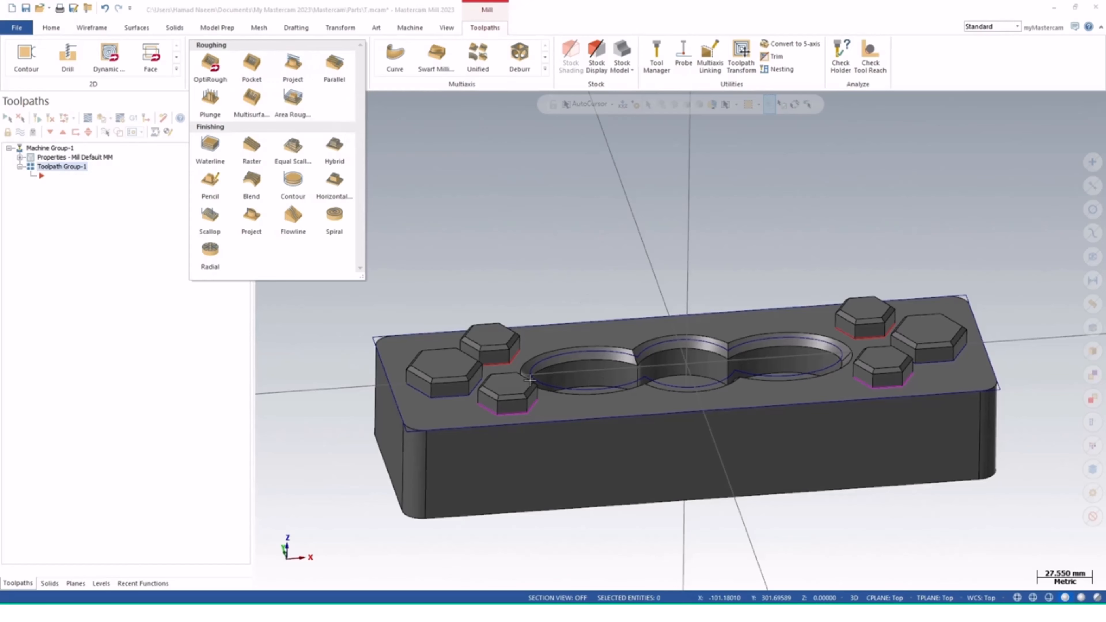
pyautogui.click(658, 366)
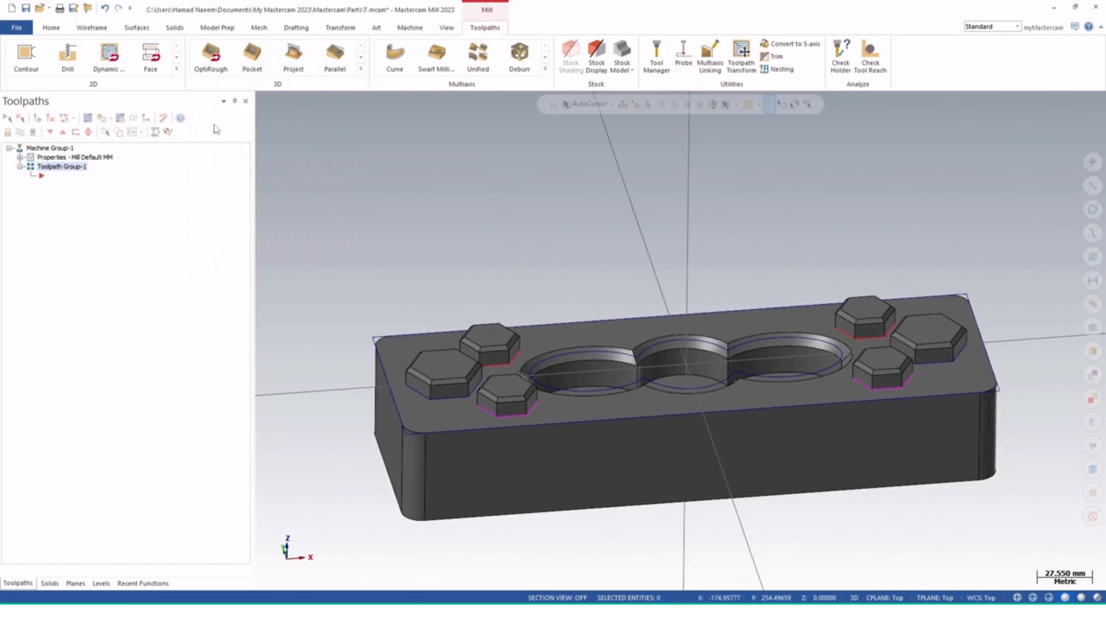
pyautogui.click(361, 69)
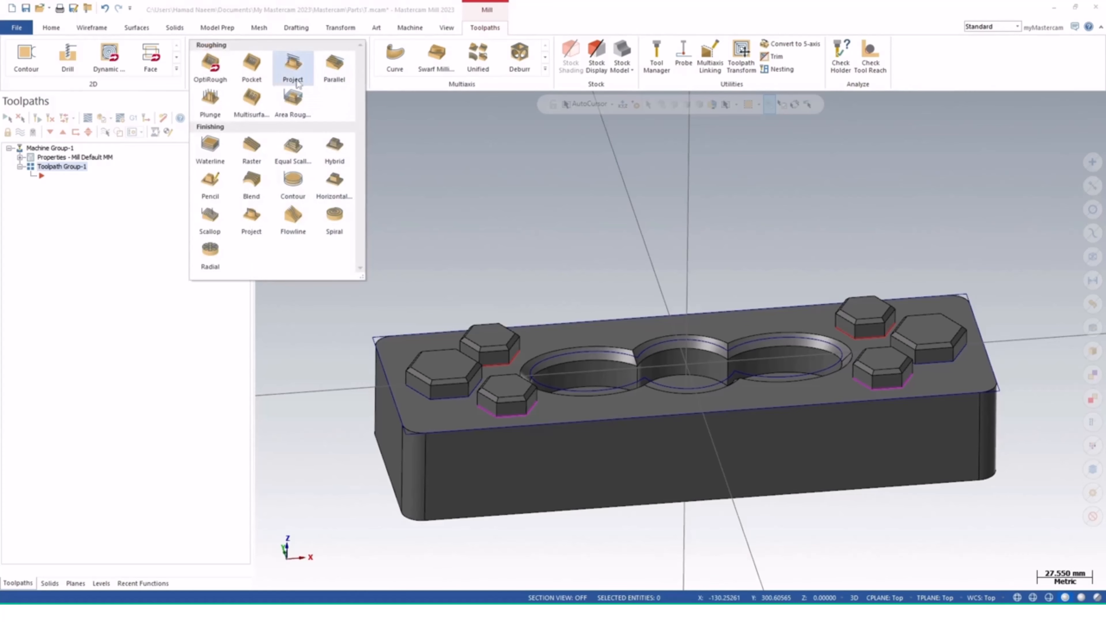
pyautogui.click(210, 70)
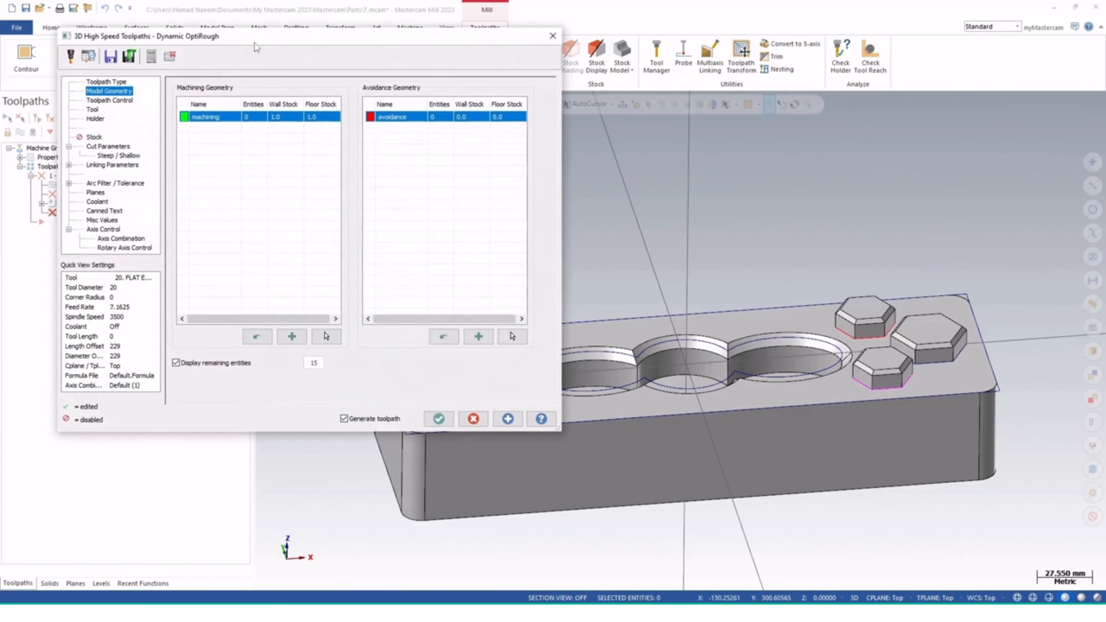
pyautogui.moveTo(251, 43); pyautogui.dragTo(355, 28)
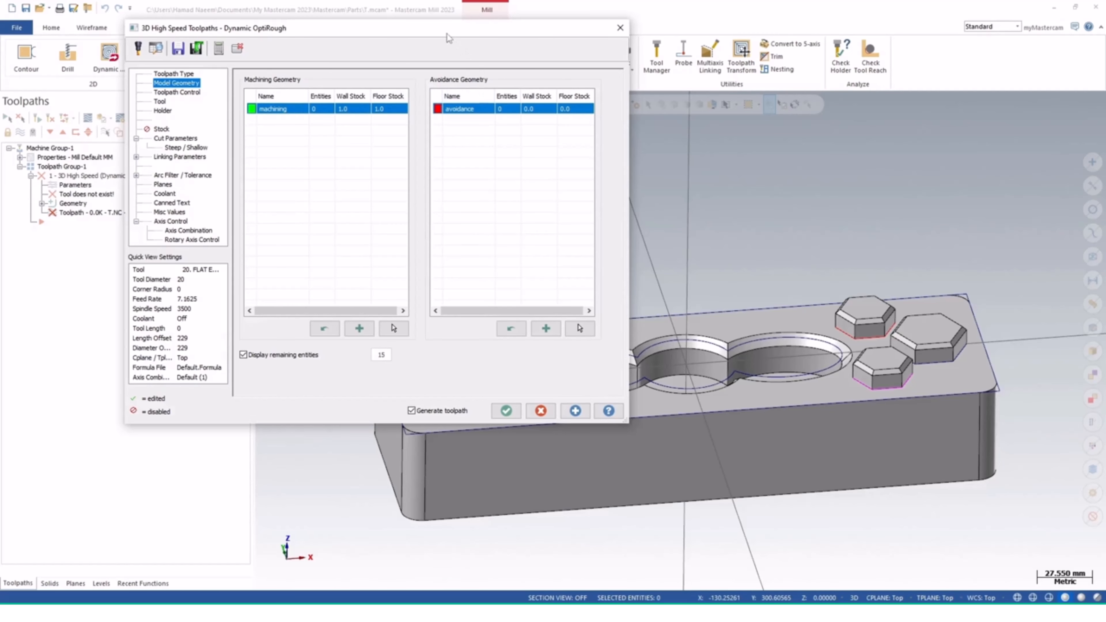
pyautogui.moveTo(448, 37); pyautogui.dragTo(408, 22)
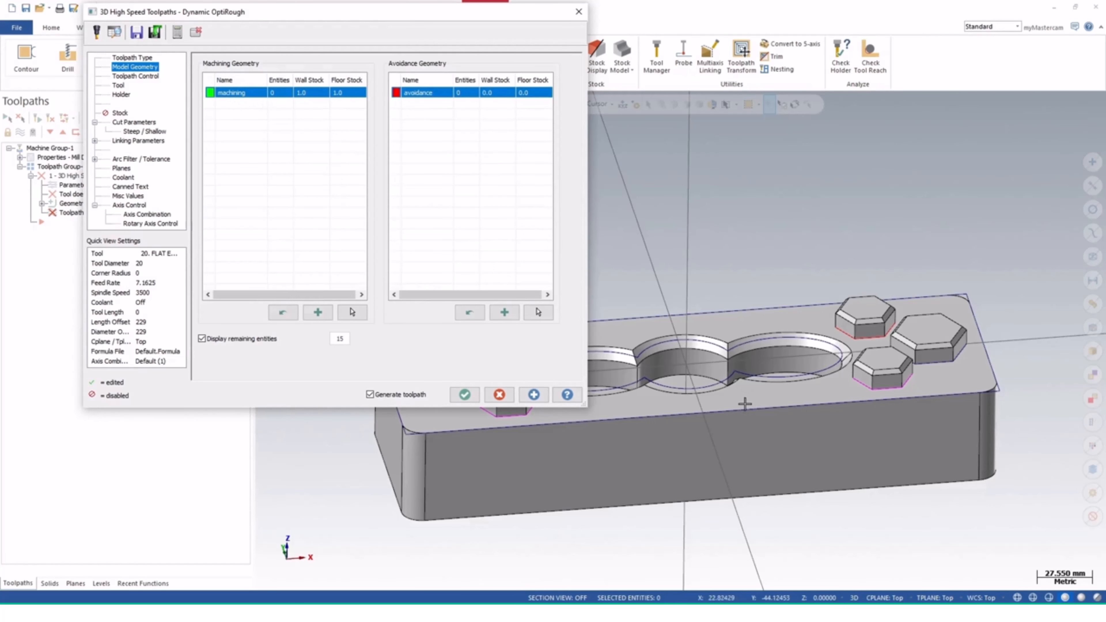
# - Select the entire block, including the bosses and pocket, as the OptiRough machining geometry
pyautogui.moveTo(743, 407); pyautogui.dragTo(849, 443, button='middle')
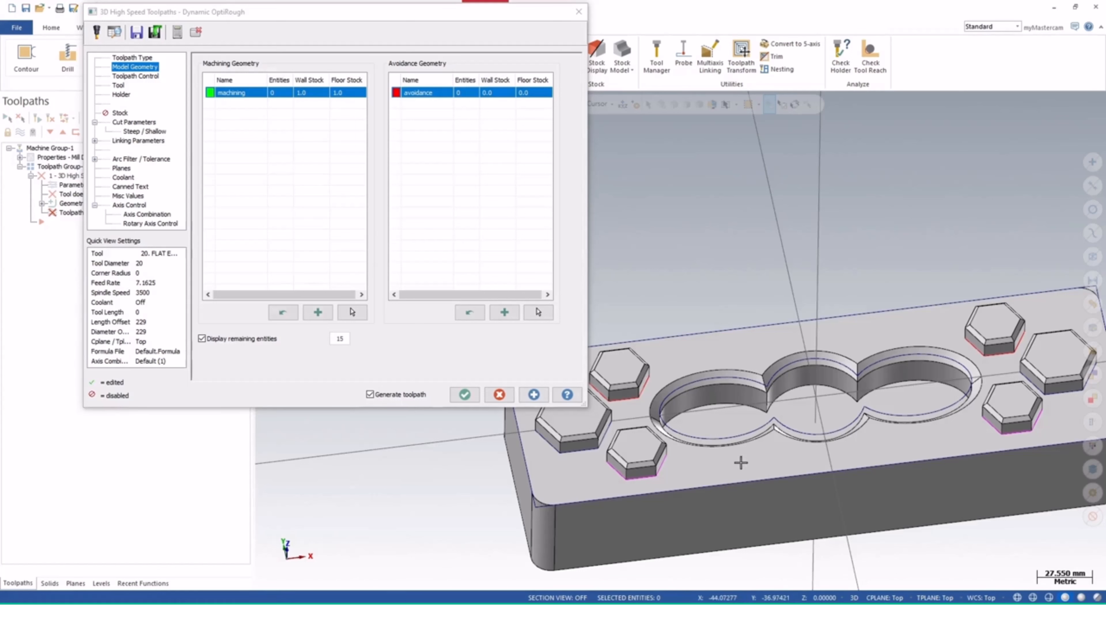
pyautogui.moveTo(741, 462); pyautogui.dragTo(732, 429, button='middle')
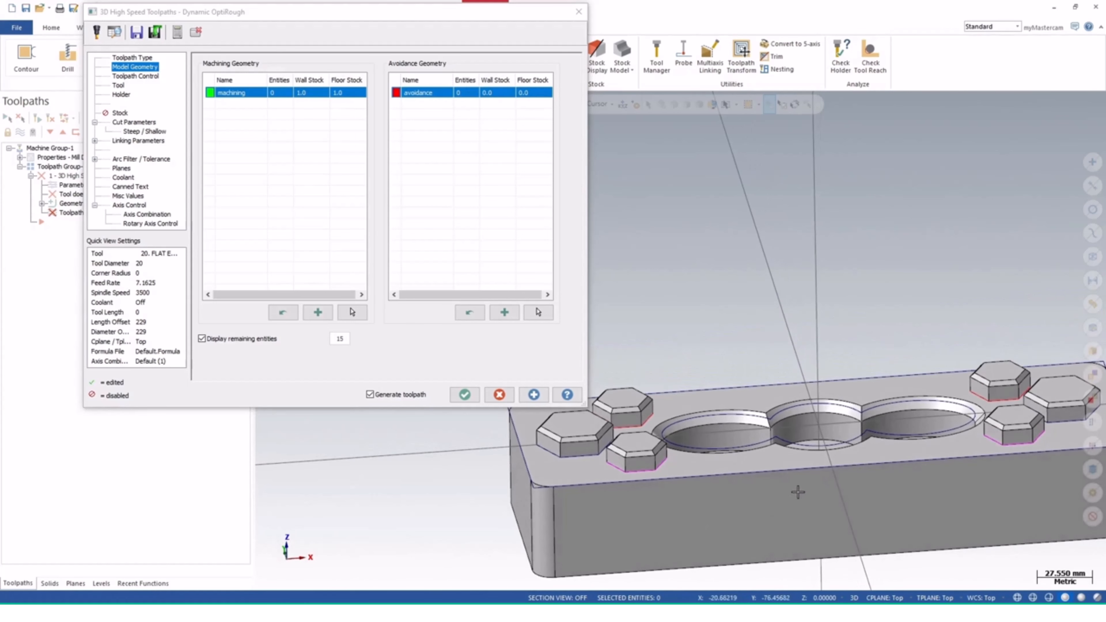
pyautogui.moveTo(774, 476); pyautogui.dragTo(718, 423, button='middle')
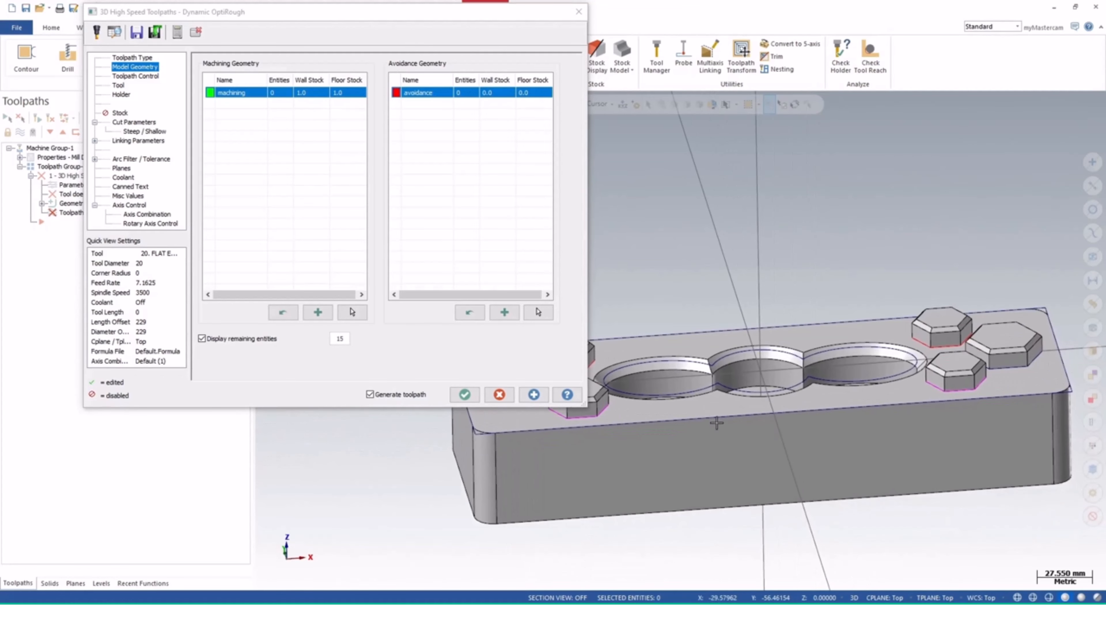
pyautogui.click(353, 313)
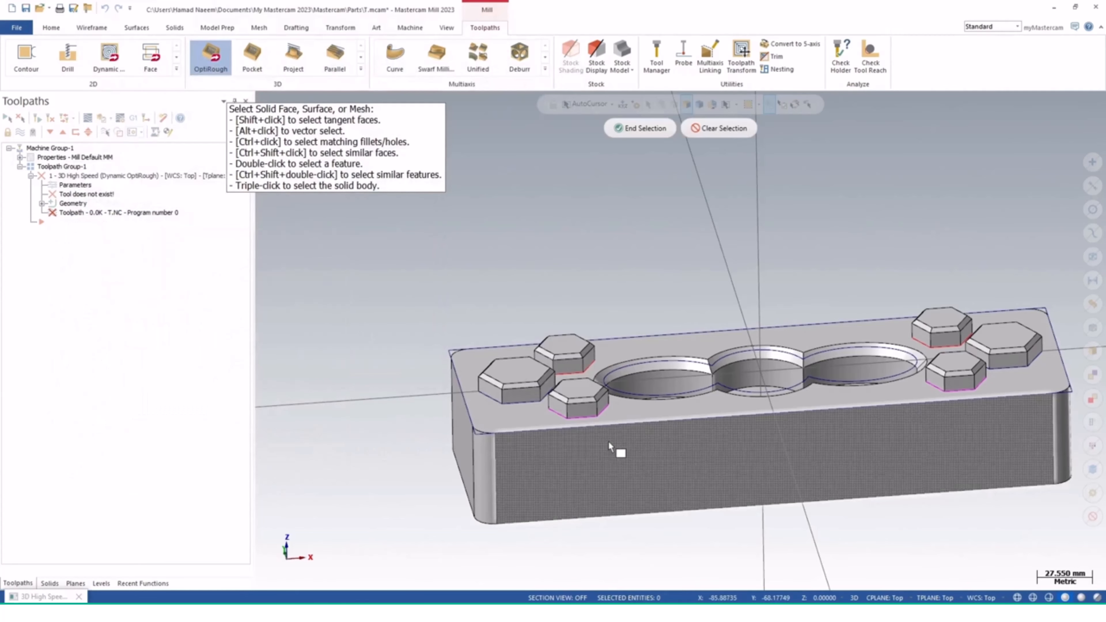
pyautogui.scroll(-2, 795, 360)
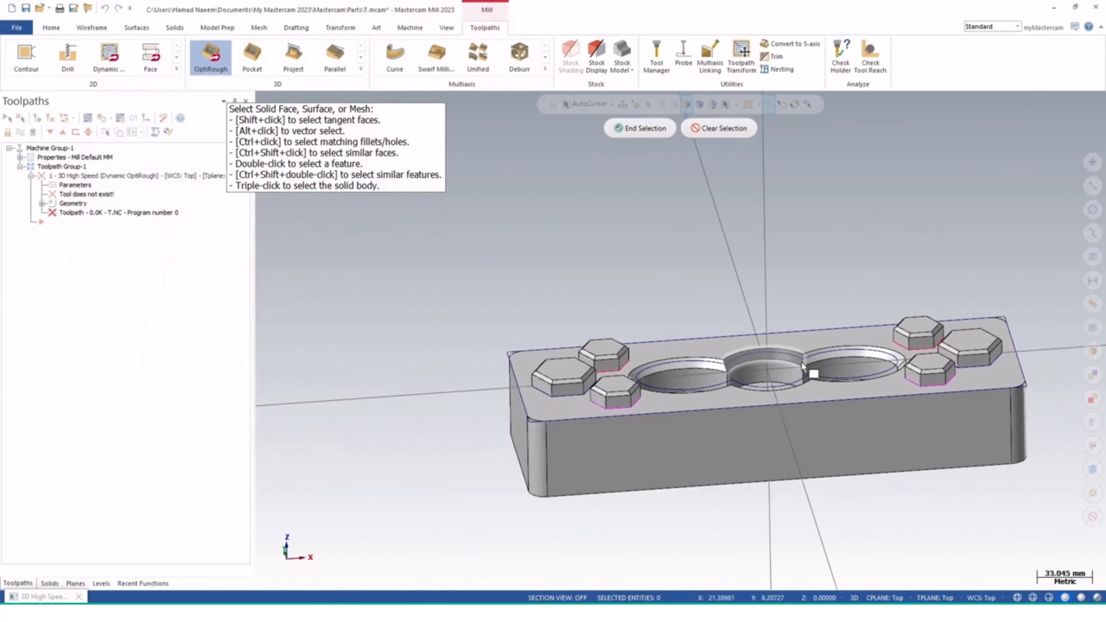
pyautogui.moveTo(463, 250); pyautogui.dragTo(1074, 536)
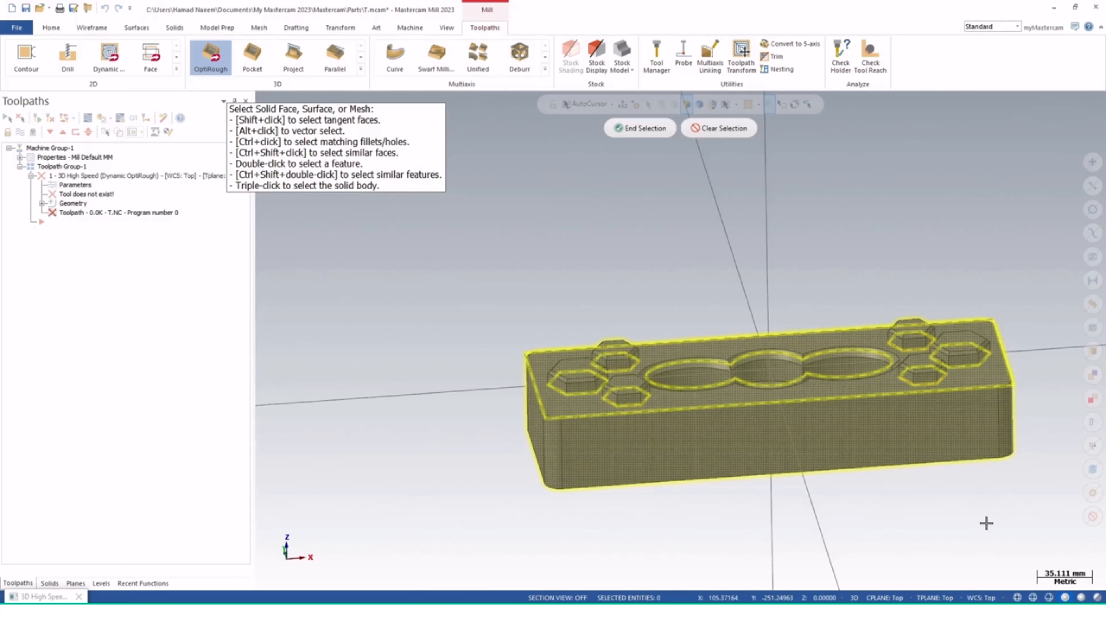
pyautogui.click(640, 128)
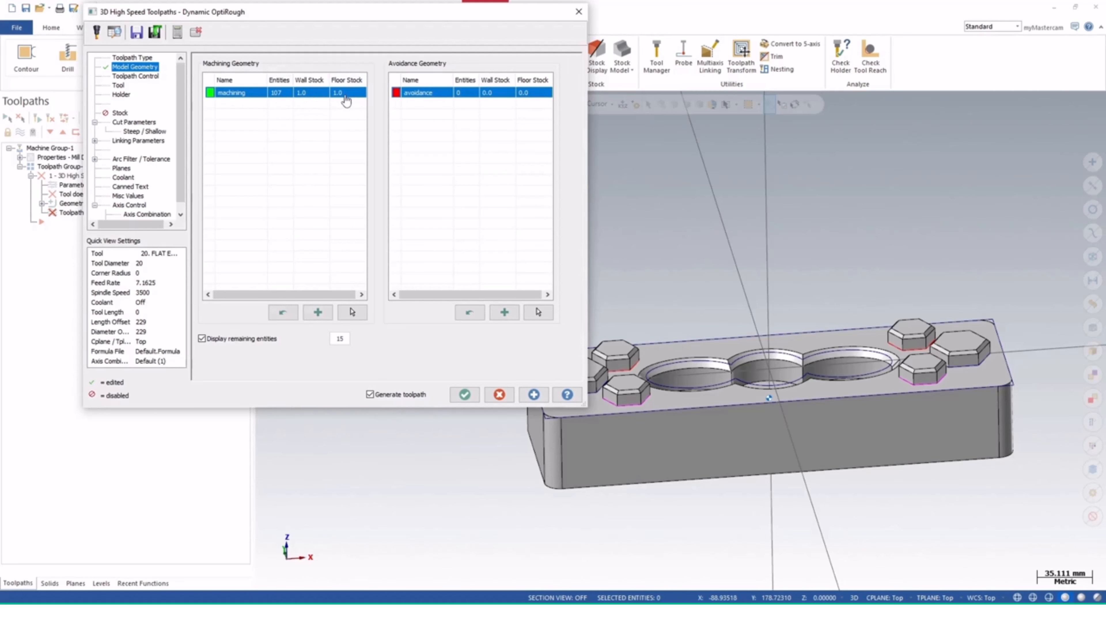
# - Set the machining geometry's wall stock and floor stock to 0.0
pyautogui.doubleClick(310, 93)
pyautogui.write('0.0')
pyautogui.click(350, 99)
pyautogui.doubleClick(349, 100)
pyautogui.write('0.')
pyautogui.click(448, 112)
pyautogui.moveTo(807, 304); pyautogui.dragTo(860, 326, button='middle')
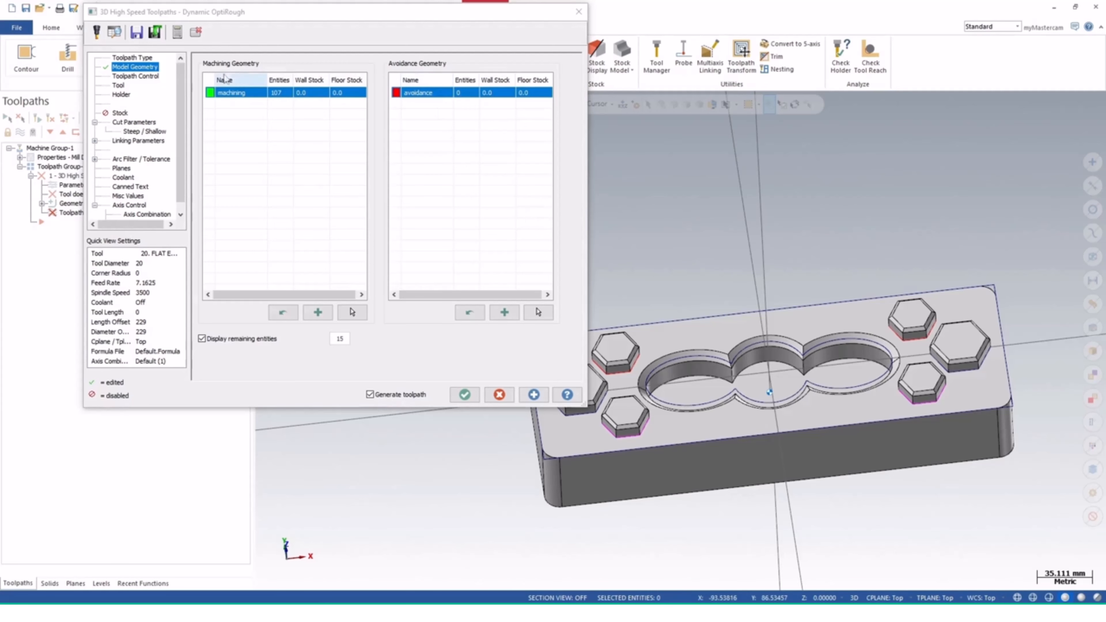
# - Open the toolpath control settings and start selecting boundary chains for the containment boundary
pyautogui.click(140, 77)
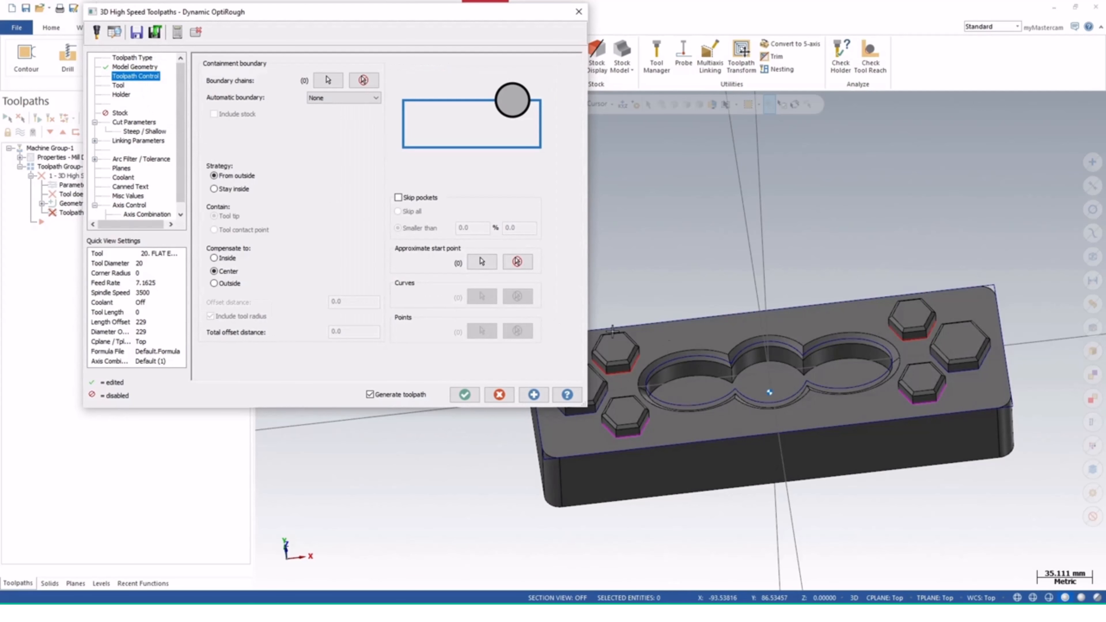
pyautogui.keyDown('shift'); pyautogui.moveTo(716, 345); pyautogui.dragTo(843, 252, button='middle'); pyautogui.keyUp('shift')
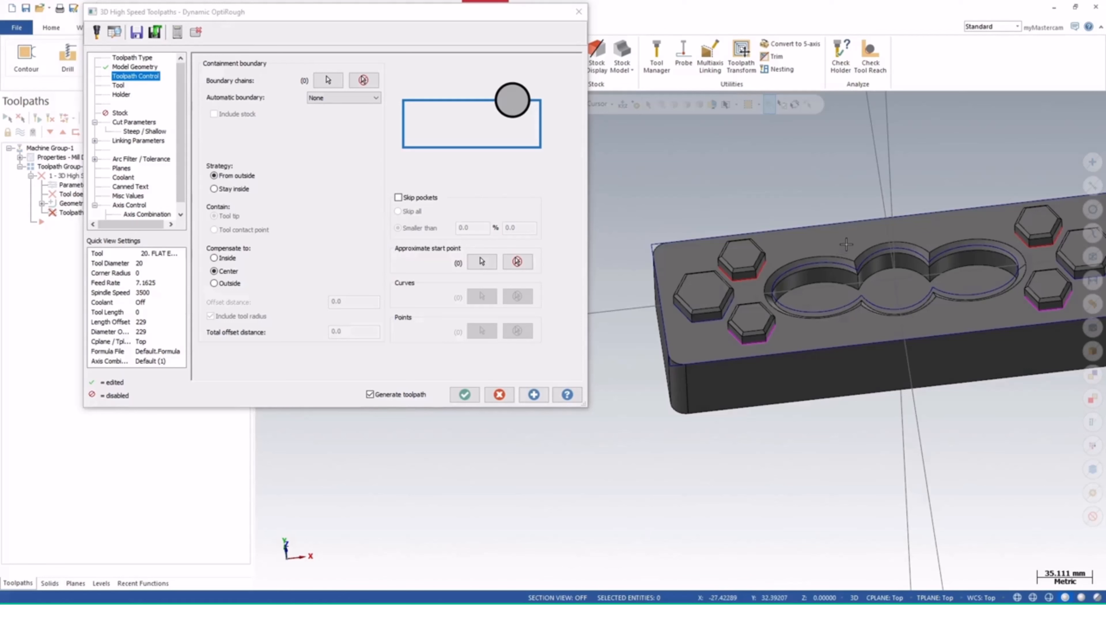
pyautogui.keyDown('shift'); pyautogui.moveTo(655, 246); pyautogui.dragTo(598, 268, button='middle'); pyautogui.keyUp('shift')
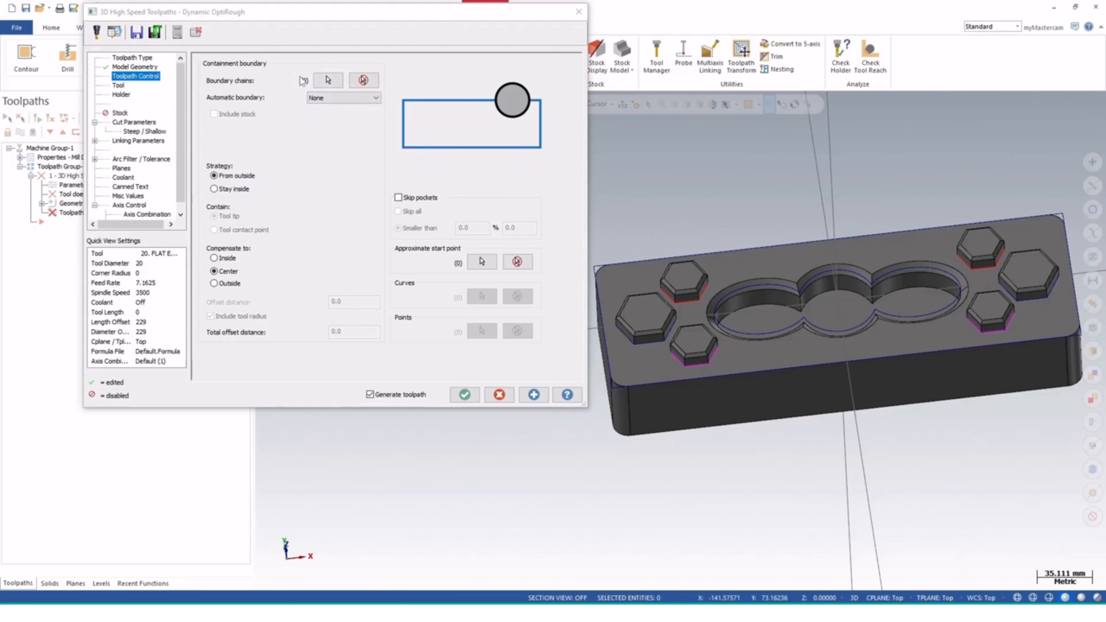
pyautogui.click(328, 80)
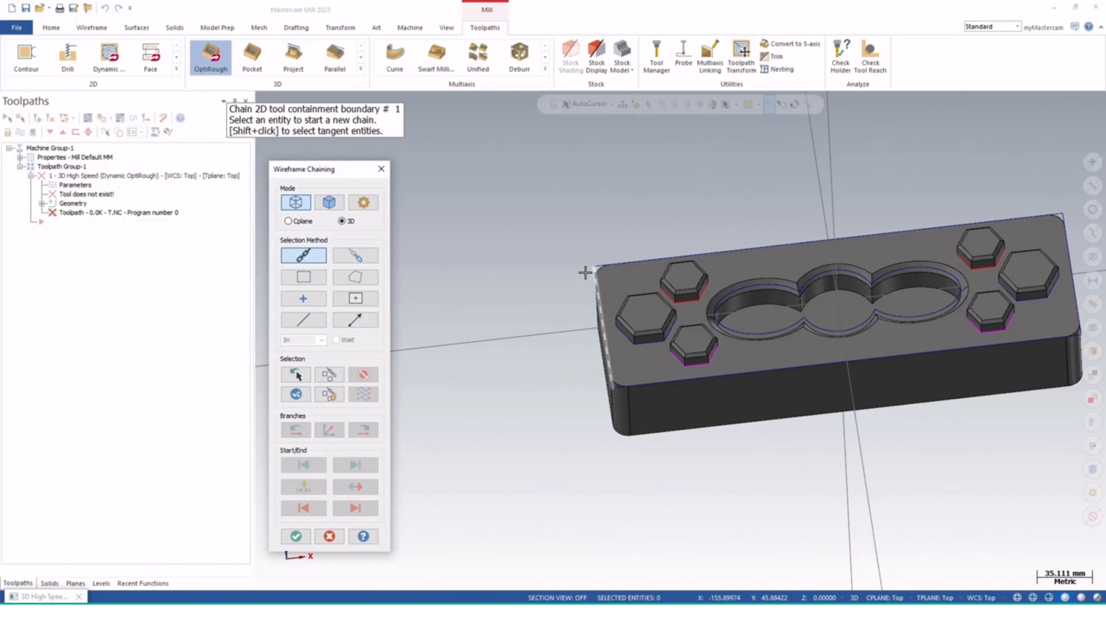
# - Try to chain the sharp-cornered wireframe rectangle around the block's top as the containment boundary, and clear the selection
pyautogui.moveTo(600, 257); pyautogui.dragTo(594, 286, button='middle')
pyautogui.click(593, 284)
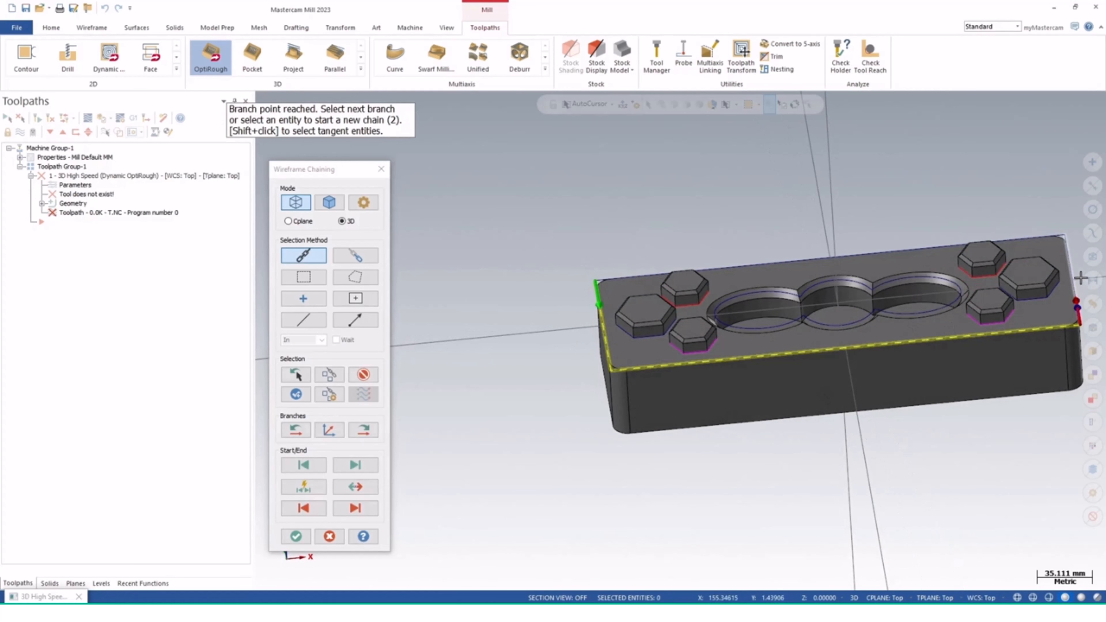
pyautogui.click(1002, 238)
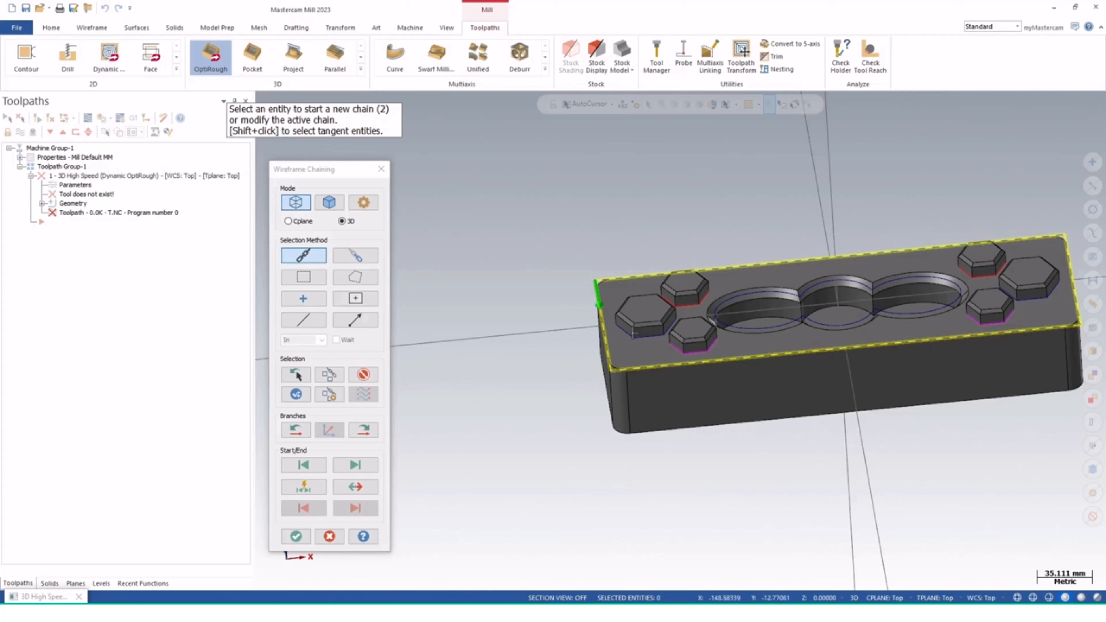
pyautogui.moveTo(848, 271)
pyautogui.mouseDown(button='middle')
pyautogui.moveTo(851, 337)
pyautogui.moveTo(848, 281)
pyautogui.mouseUp(button='middle')
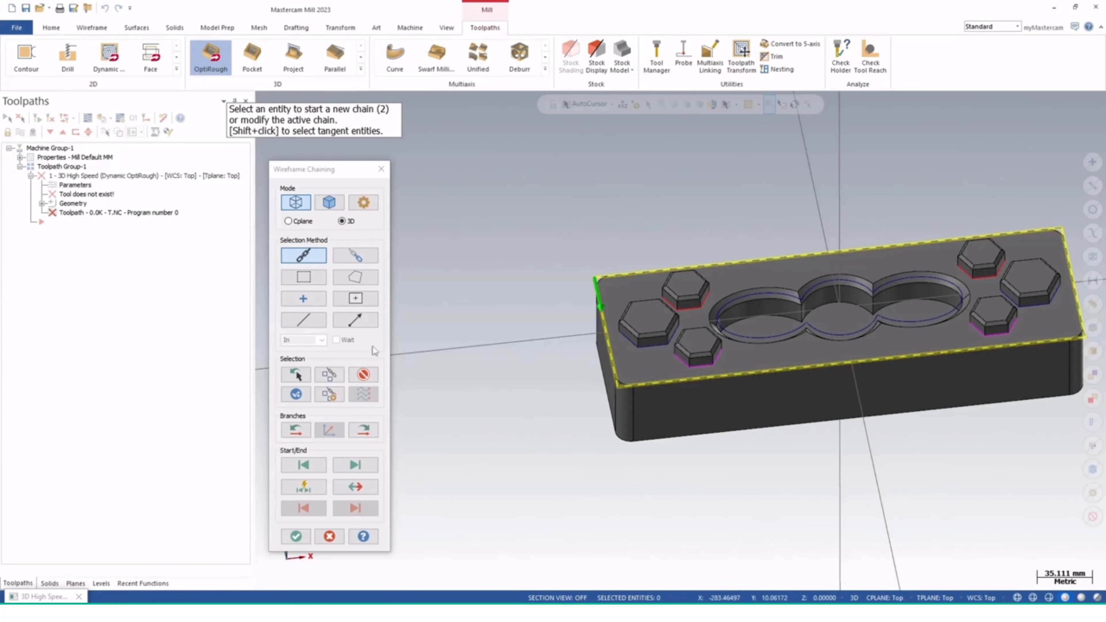
pyautogui.click(363, 374)
# - Try to chain the solid's round-cornered top edge loop as the containment boundary in solid mode, and clear the selection
pyautogui.moveTo(640, 414); pyautogui.dragTo(636, 387, button='middle')
pyautogui.scroll(5, 623, 376)
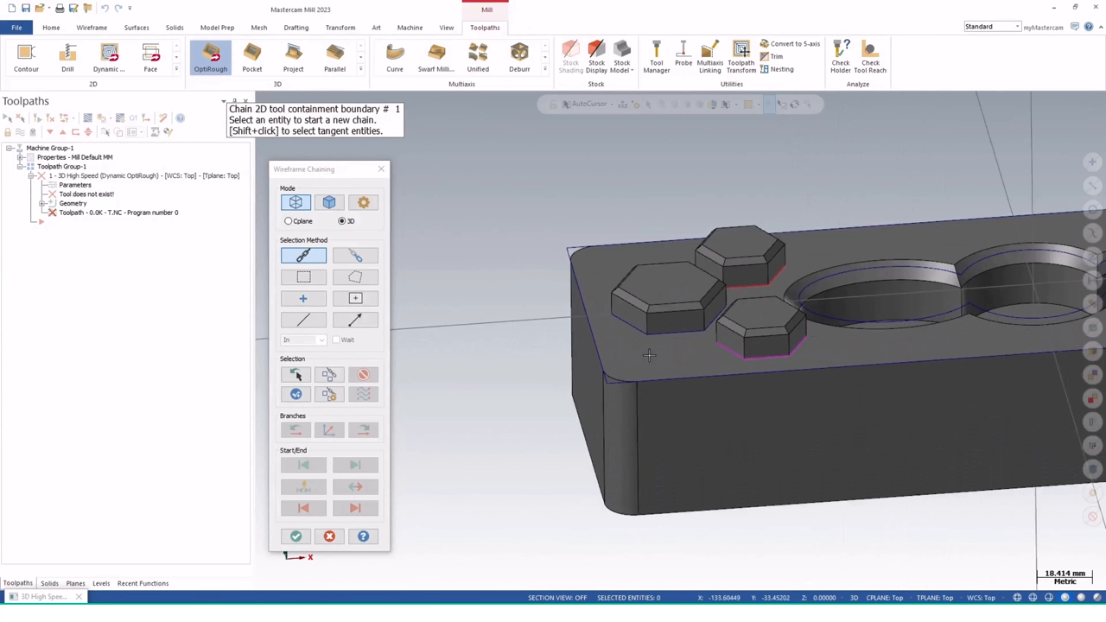
pyautogui.scroll(3, 604, 380)
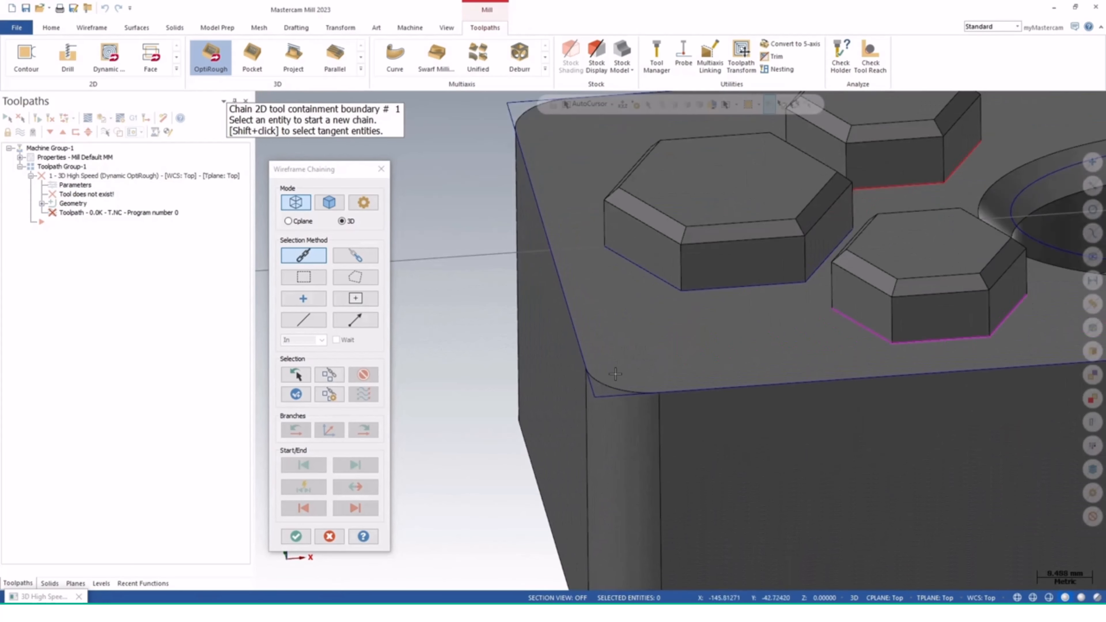
pyautogui.click(333, 200)
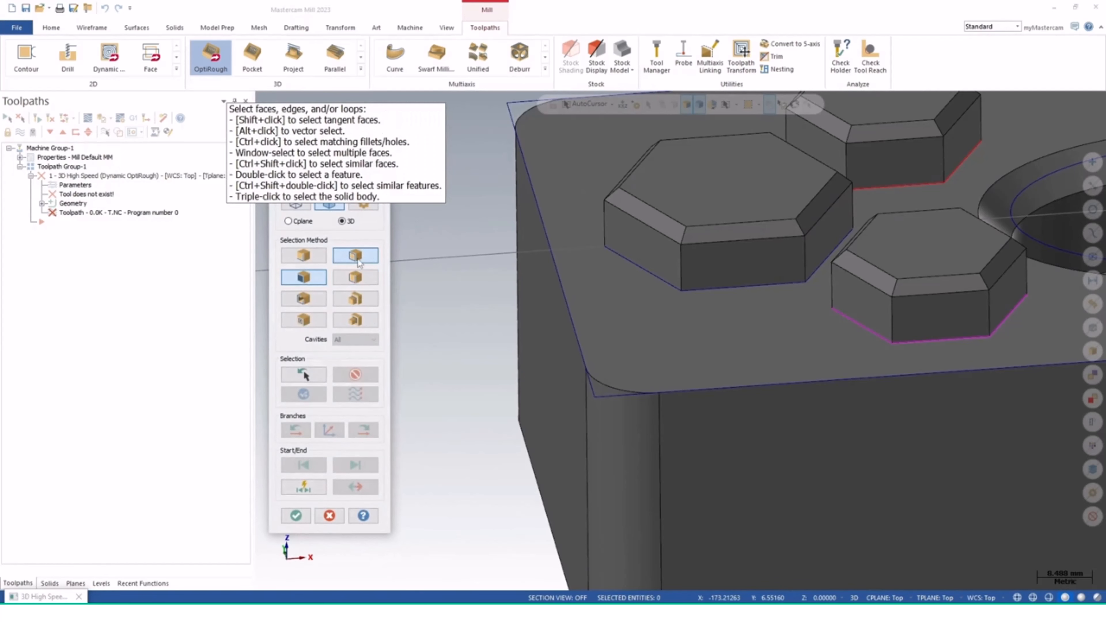
pyautogui.click(611, 389)
pyautogui.scroll(-1, 788, 375)
pyautogui.scroll(-5, 789, 376)
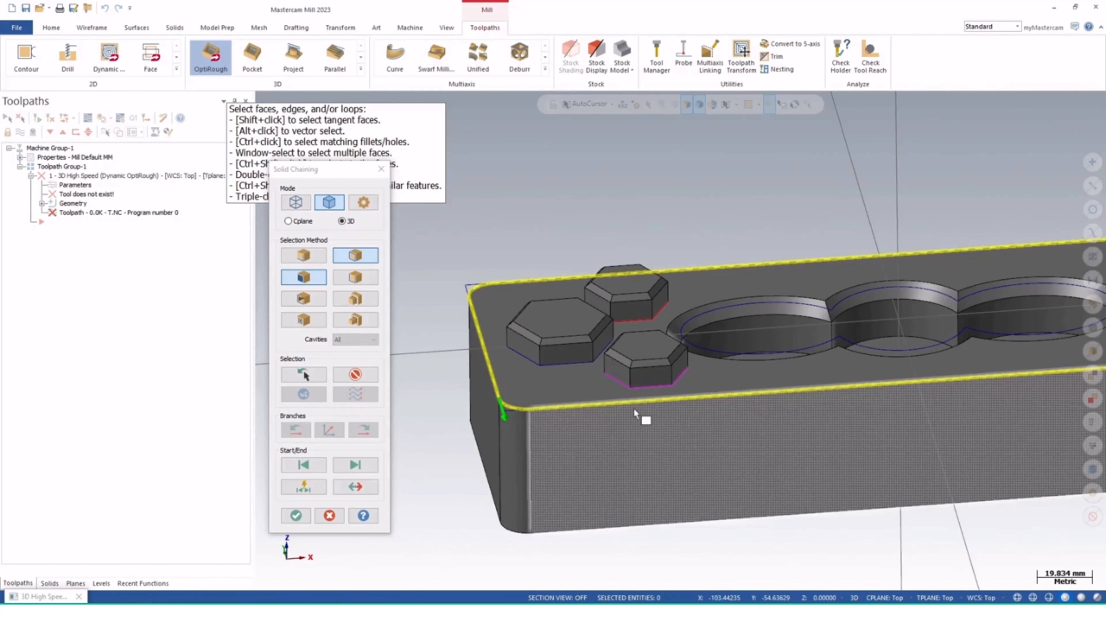
pyautogui.click(303, 207)
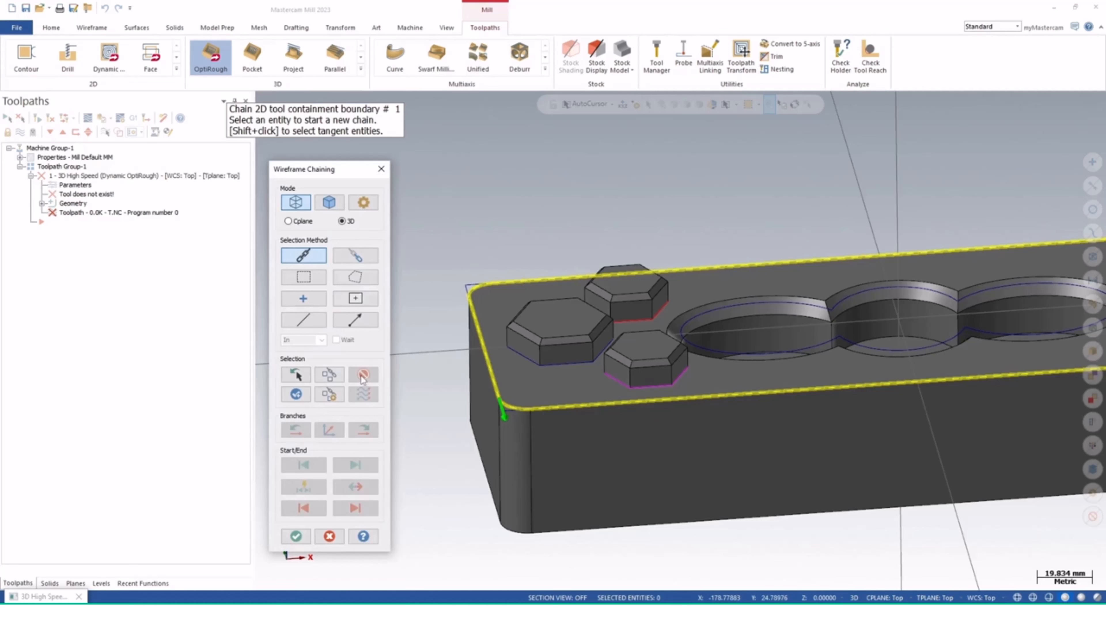
pyautogui.click(330, 205)
pyautogui.click(366, 375)
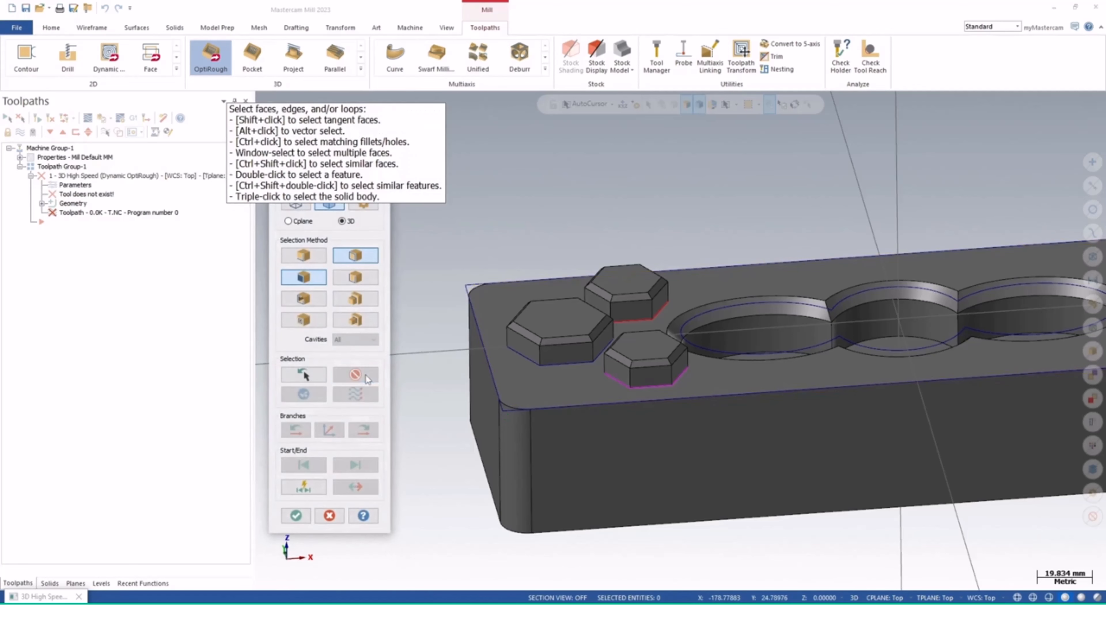
# - In wireframe mode, chain the full sharp-cornered rectangle around the block's top as the containment boundary and accept the chain
pyautogui.click(296, 206)
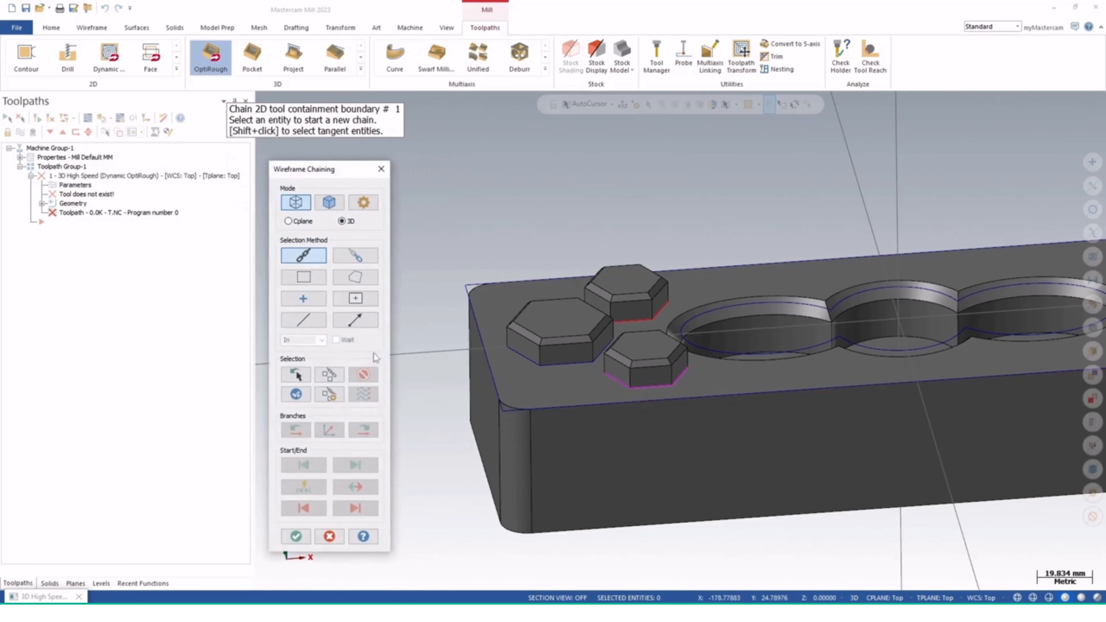
pyautogui.click(507, 410)
pyautogui.scroll(-2, 930, 385)
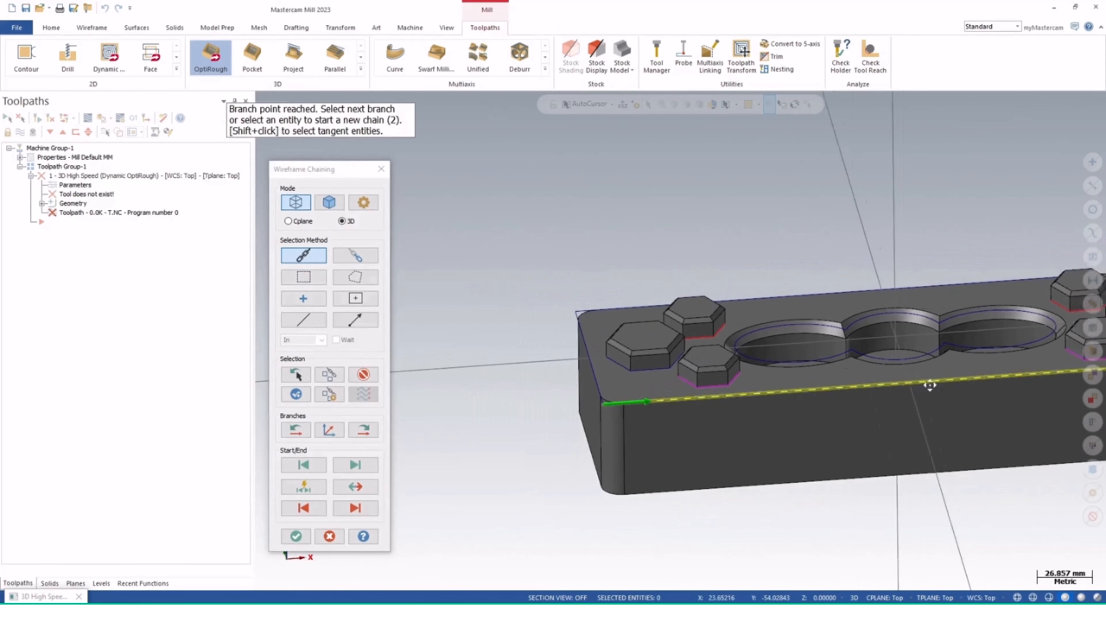
pyautogui.moveTo(929, 385); pyautogui.dragTo(586, 430, button='middle')
pyautogui.click(870, 381)
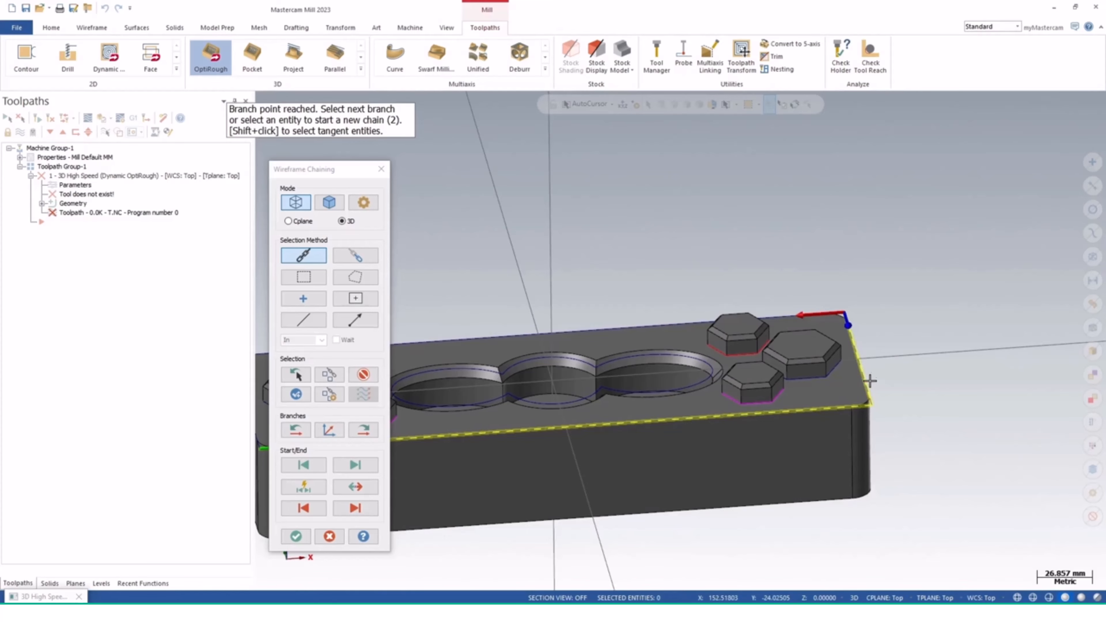
pyautogui.click(790, 317)
pyautogui.moveTo(607, 376); pyautogui.dragTo(913, 420, button='middle')
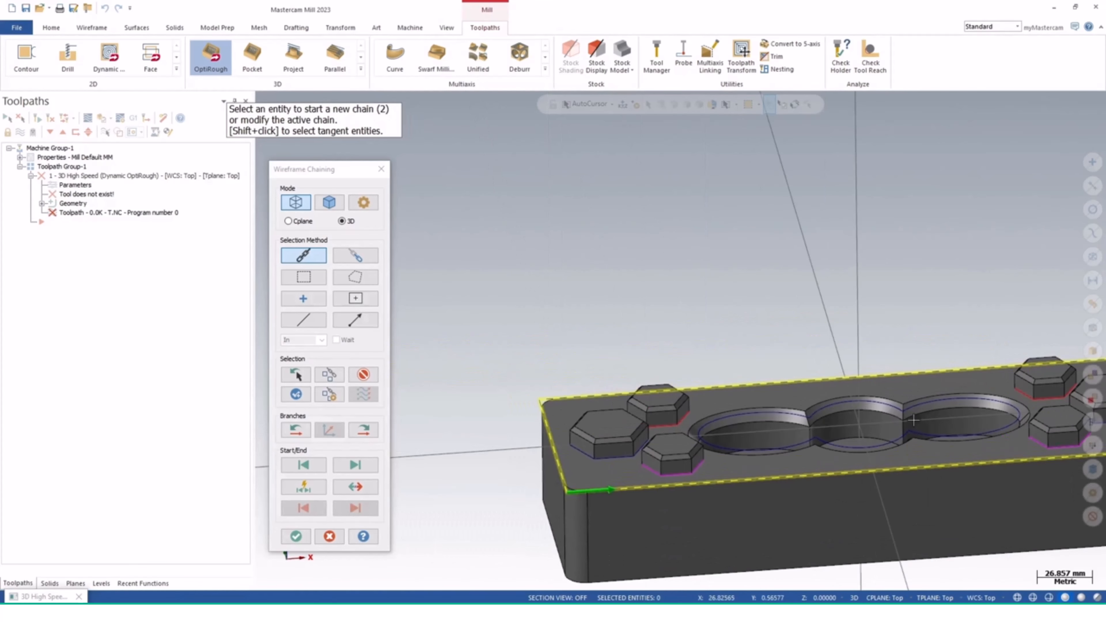
pyautogui.scroll(3, 566, 402)
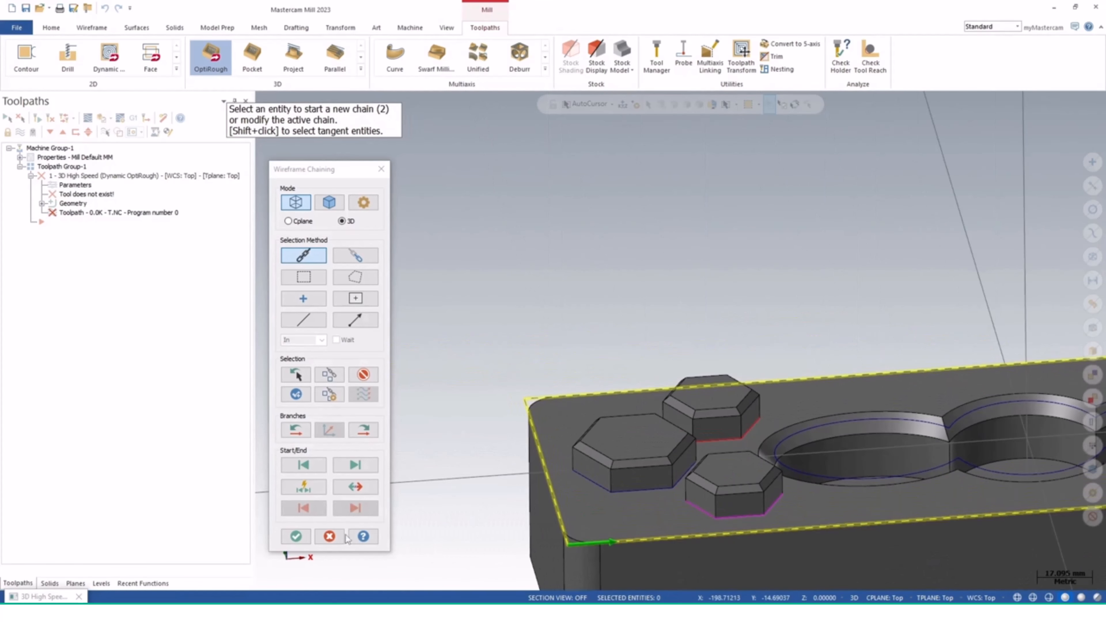
pyautogui.click(295, 536)
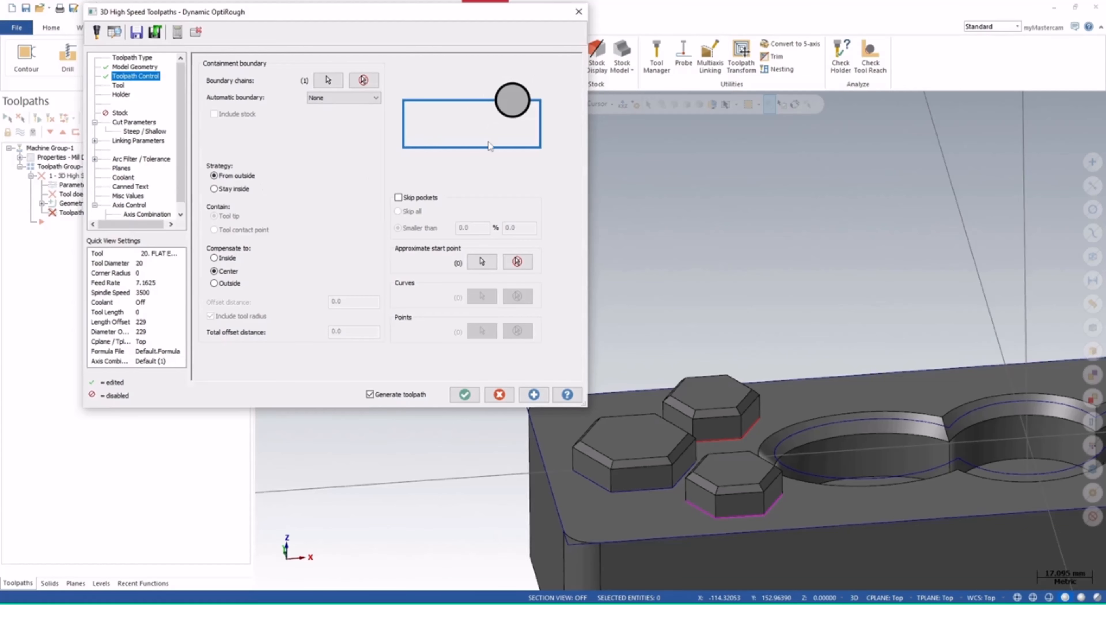
# - Try the Stay inside strategy for the containment boundary and switch back to From outside
pyautogui.click(222, 191)
pyautogui.moveTo(869, 475); pyautogui.dragTo(768, 416, button='middle')
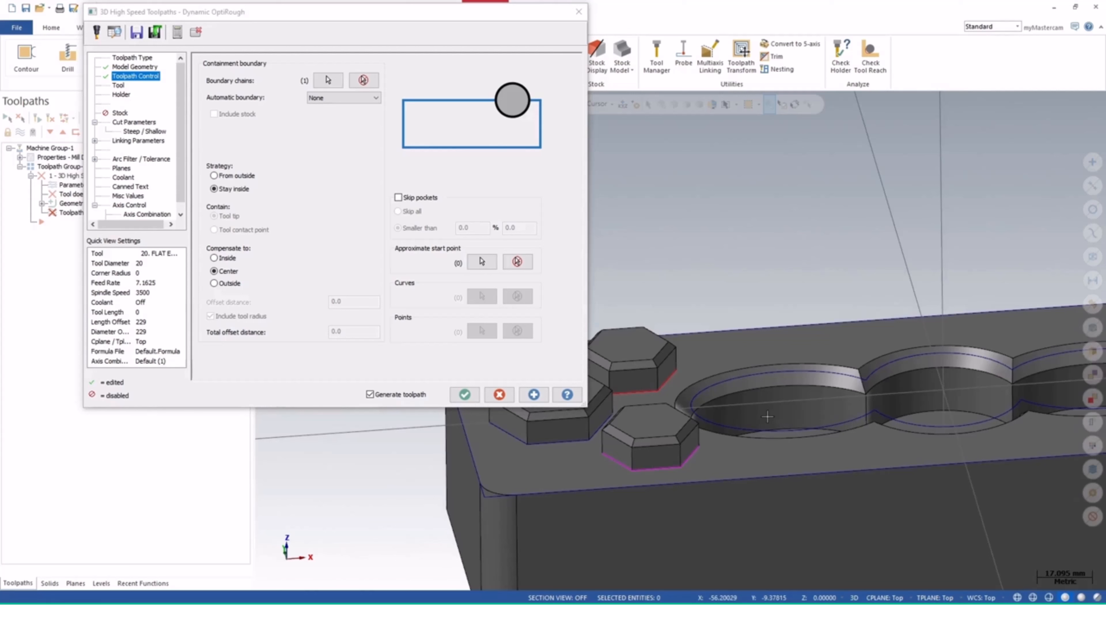
pyautogui.click(232, 177)
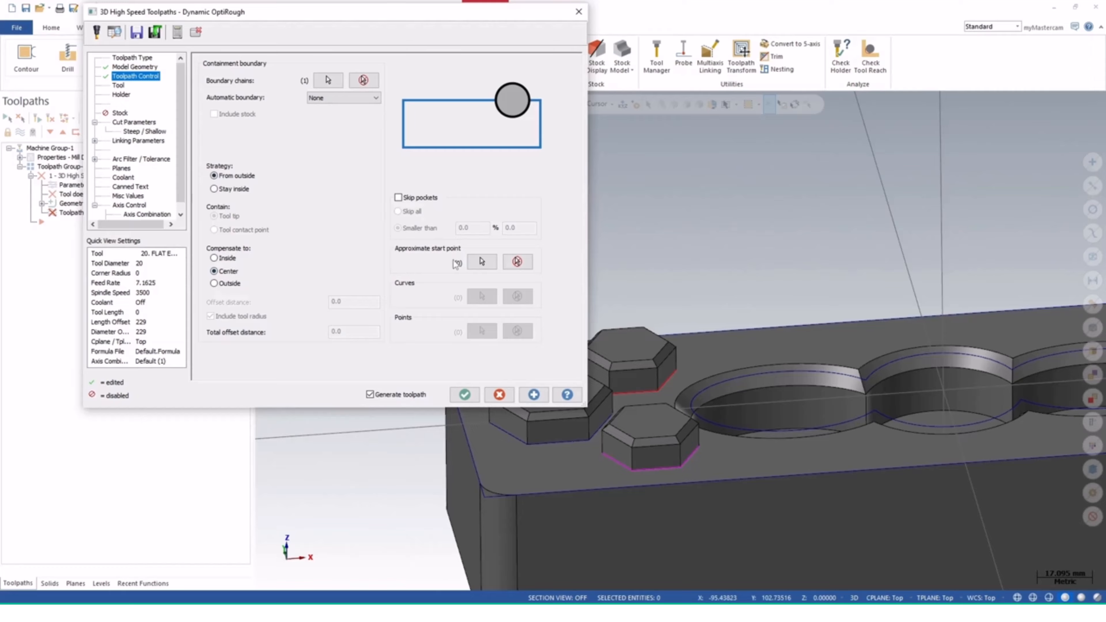
# - Set the tool compensation to Inside for the containment boundary
pyautogui.moveTo(850, 360); pyautogui.dragTo(904, 284, button='middle')
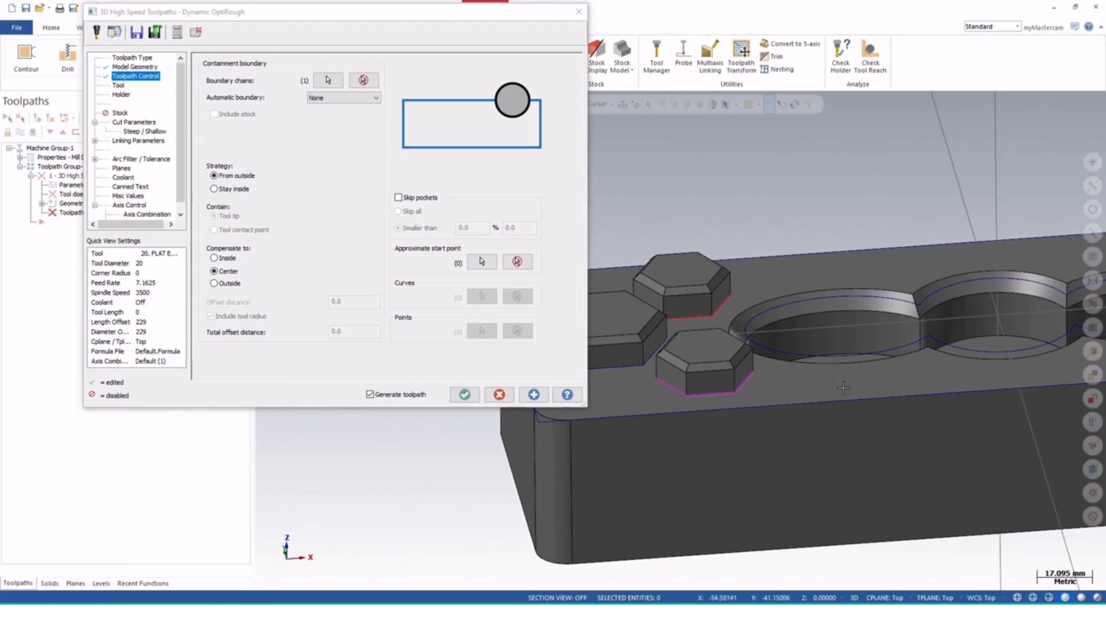
pyautogui.moveTo(777, 405); pyautogui.dragTo(761, 403, button='middle')
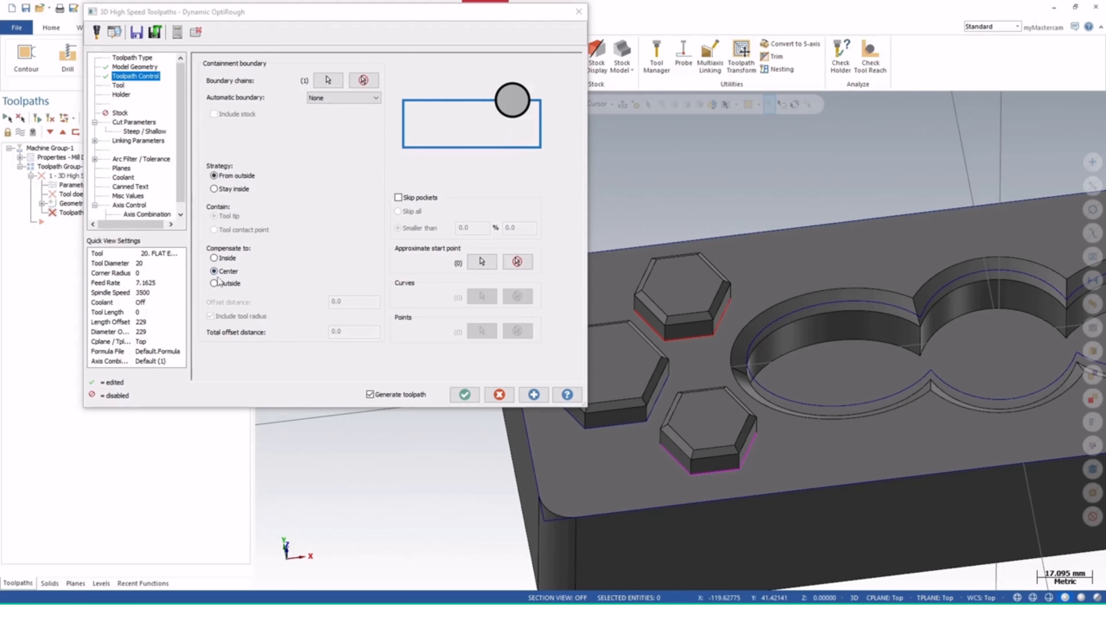
pyautogui.click(214, 258)
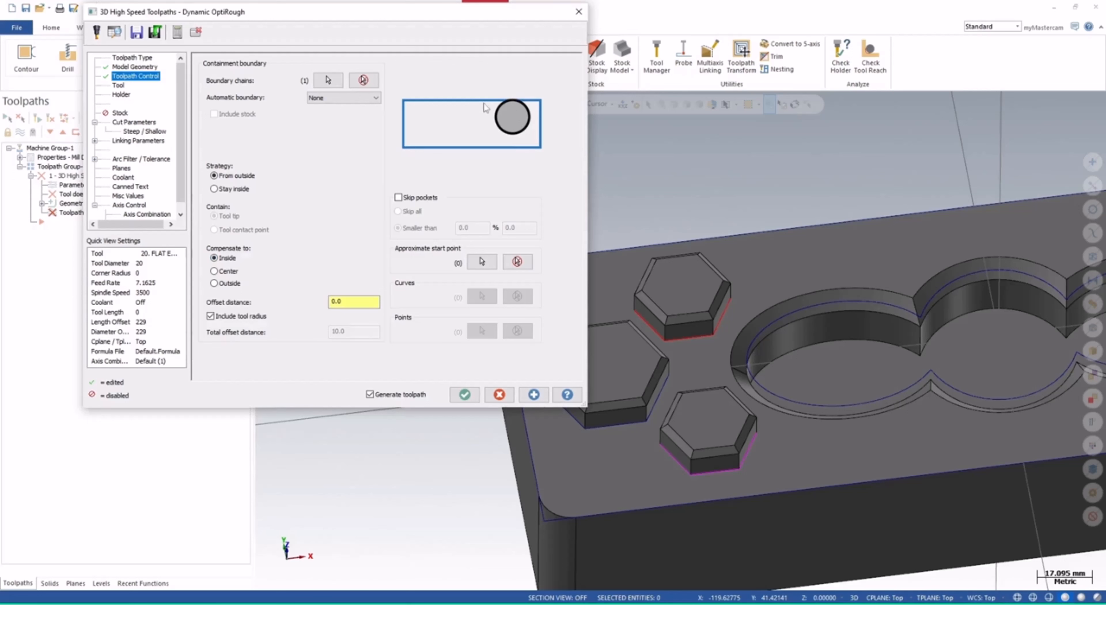
# - Preview outside compensation for the containment boundary and return it to Inside
pyautogui.click(224, 284)
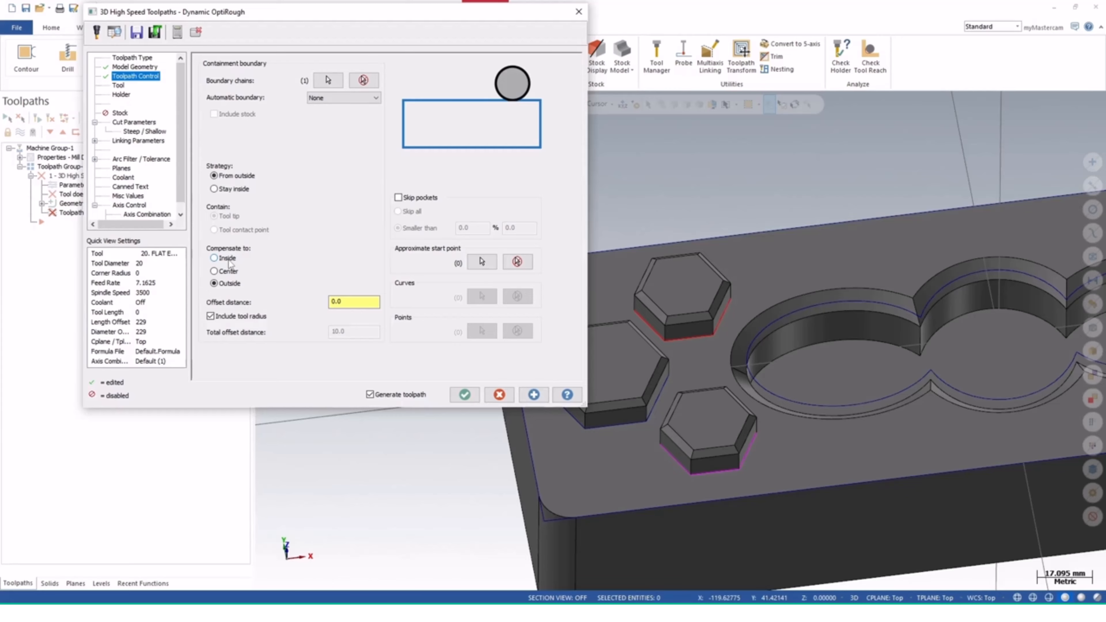
pyautogui.click(213, 258)
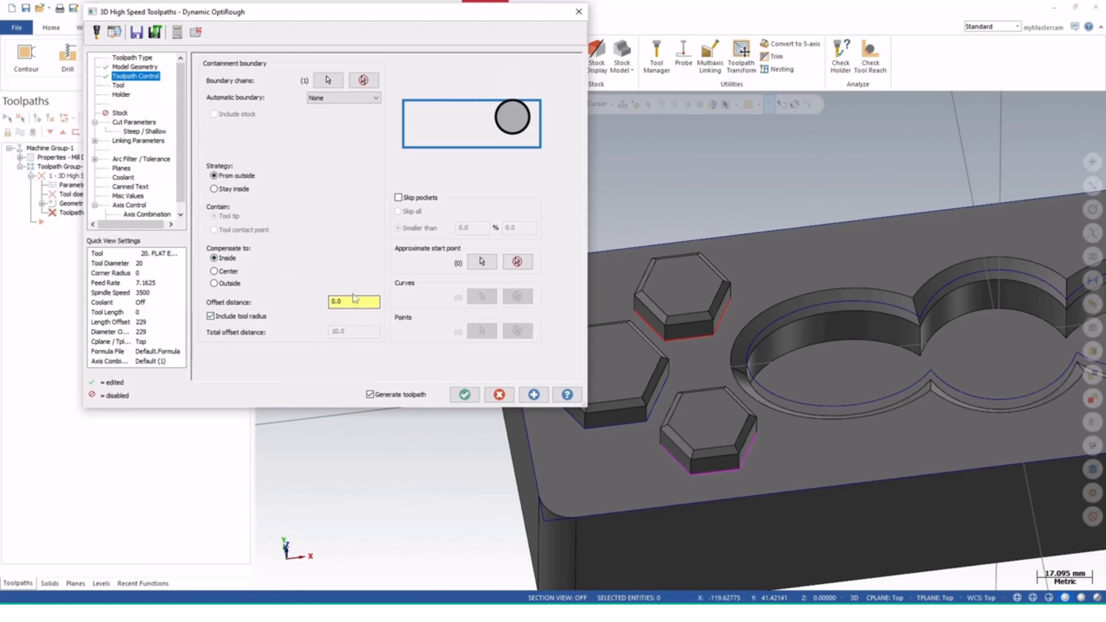
# - Open the toolpath's tool settings and examine the hexagonal bosses and central pocket from several angles before choosing a cutter
pyautogui.click(116, 88)
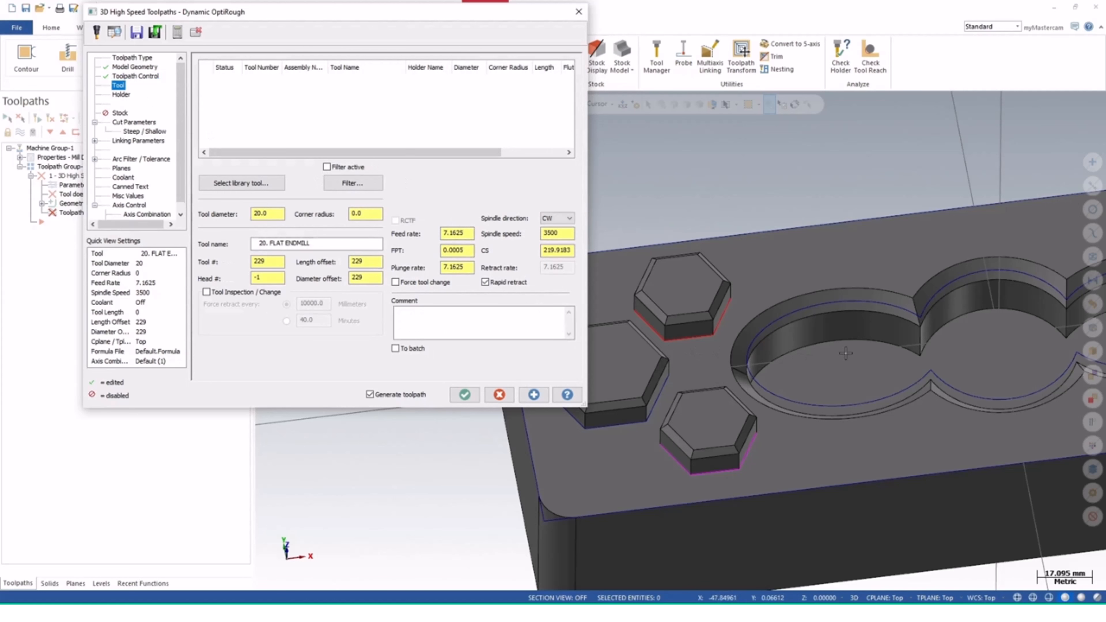
pyautogui.scroll(-1, 845, 354)
pyautogui.scroll(-1, 845, 354)
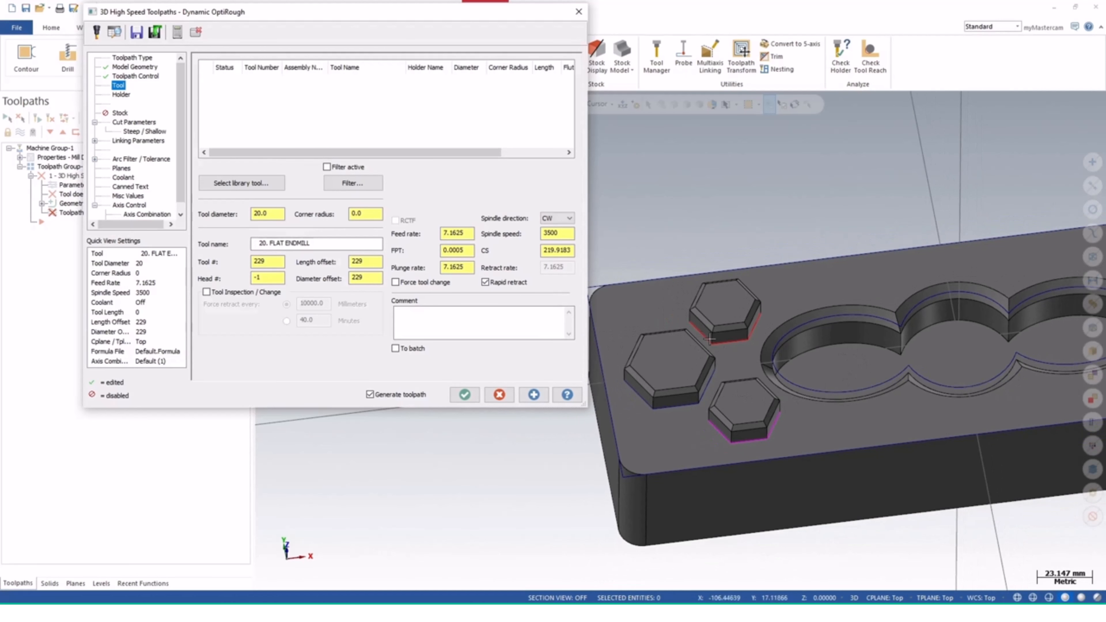
pyautogui.moveTo(896, 364); pyautogui.dragTo(936, 340, button='middle')
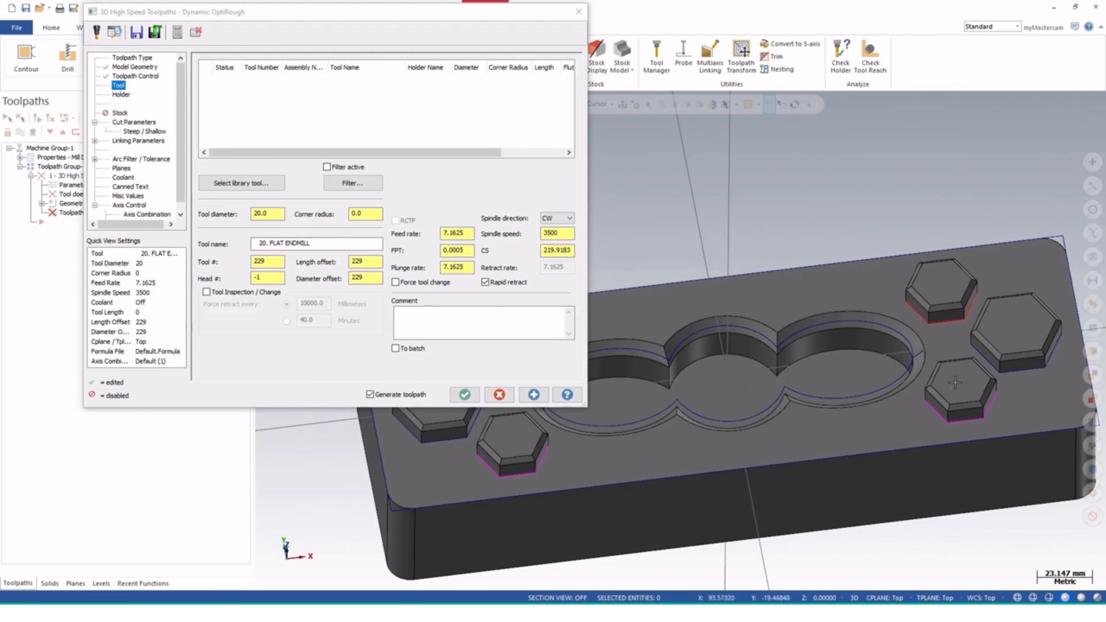
pyautogui.moveTo(982, 358); pyautogui.dragTo(984, 354, button='middle')
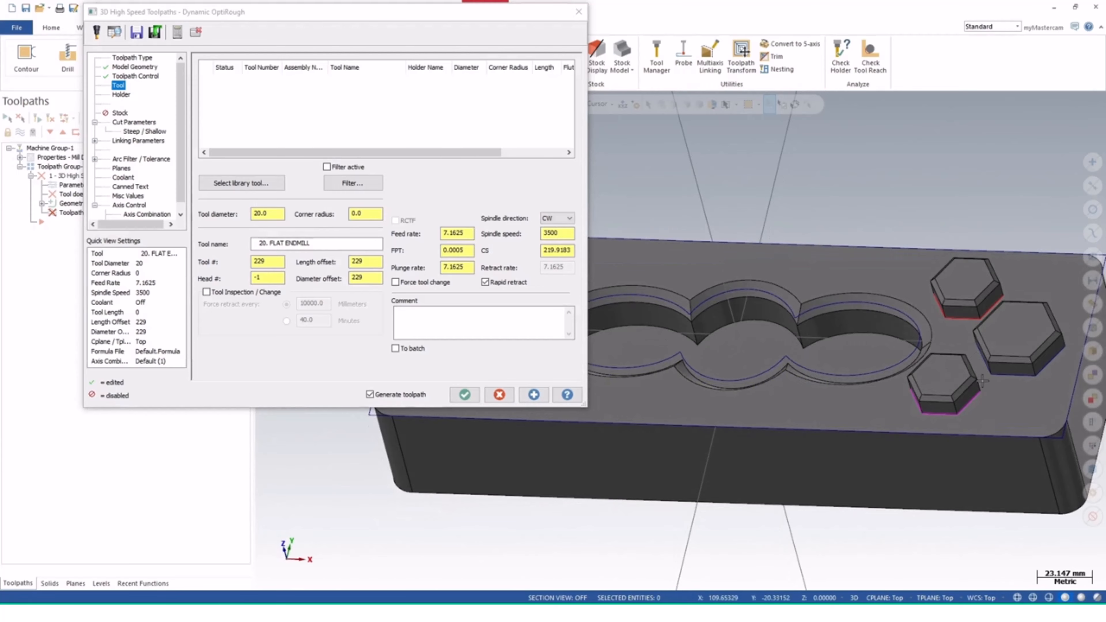
pyautogui.moveTo(995, 310); pyautogui.dragTo(1001, 340, button='middle')
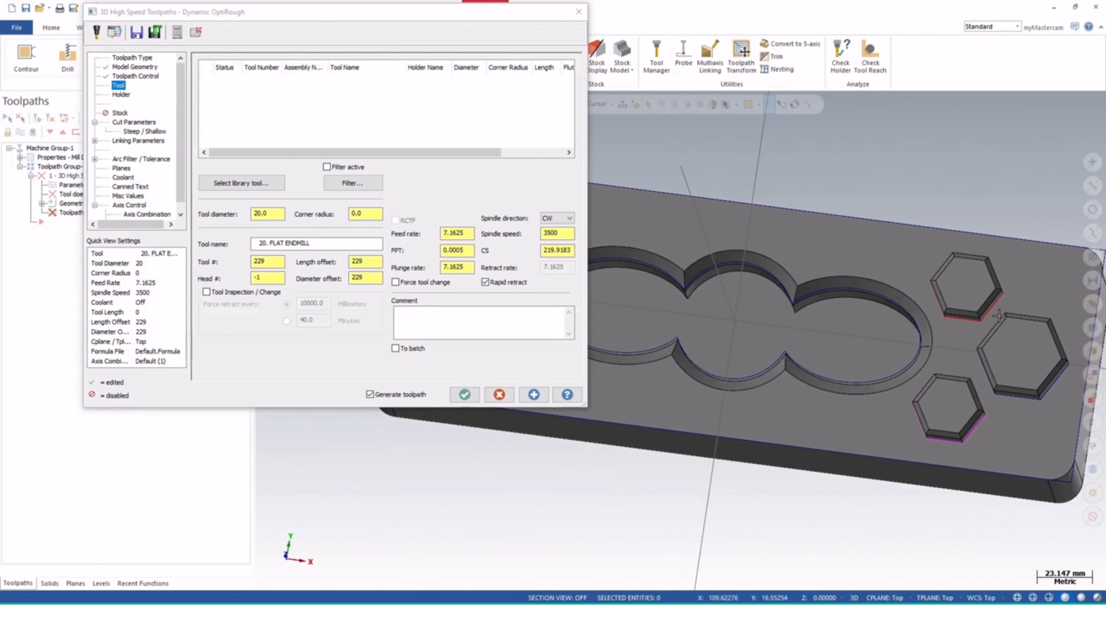
pyautogui.keyDown('shift'); pyautogui.moveTo(699, 376); pyautogui.dragTo(745, 384, button='middle'); pyautogui.keyUp('shift')
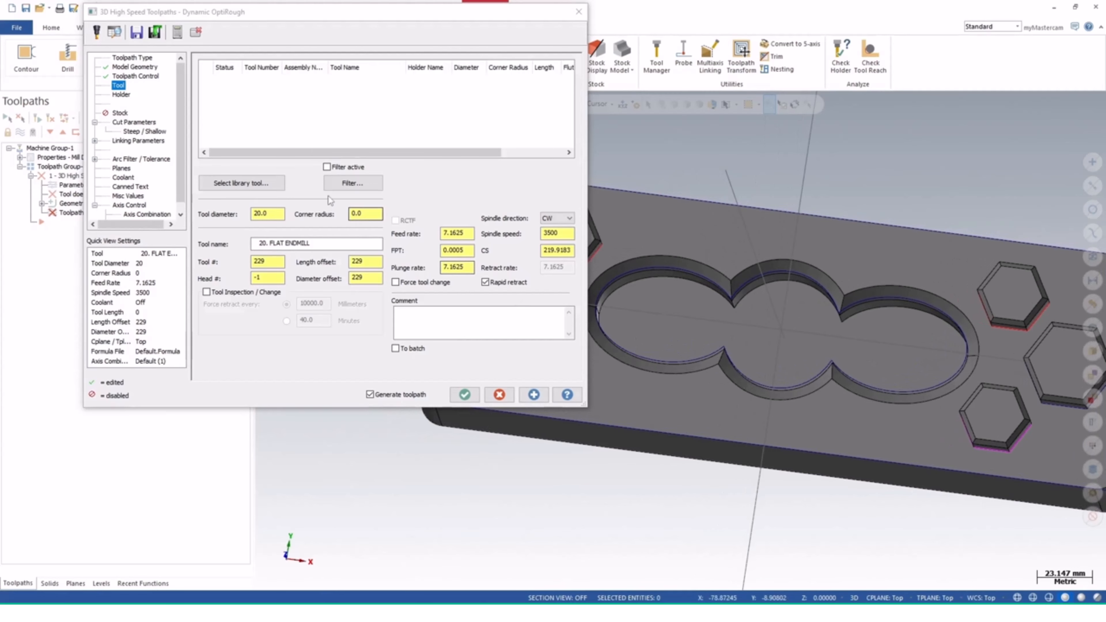
# - Filter the tool list to flat end mills only
pyautogui.click(341, 190)
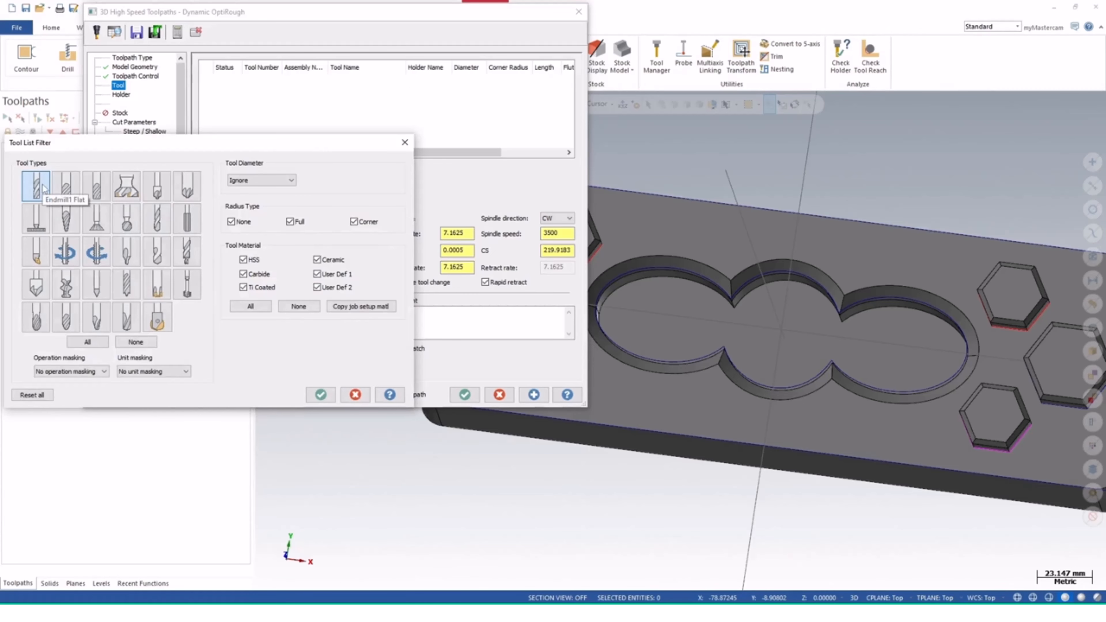
pyautogui.click(330, 395)
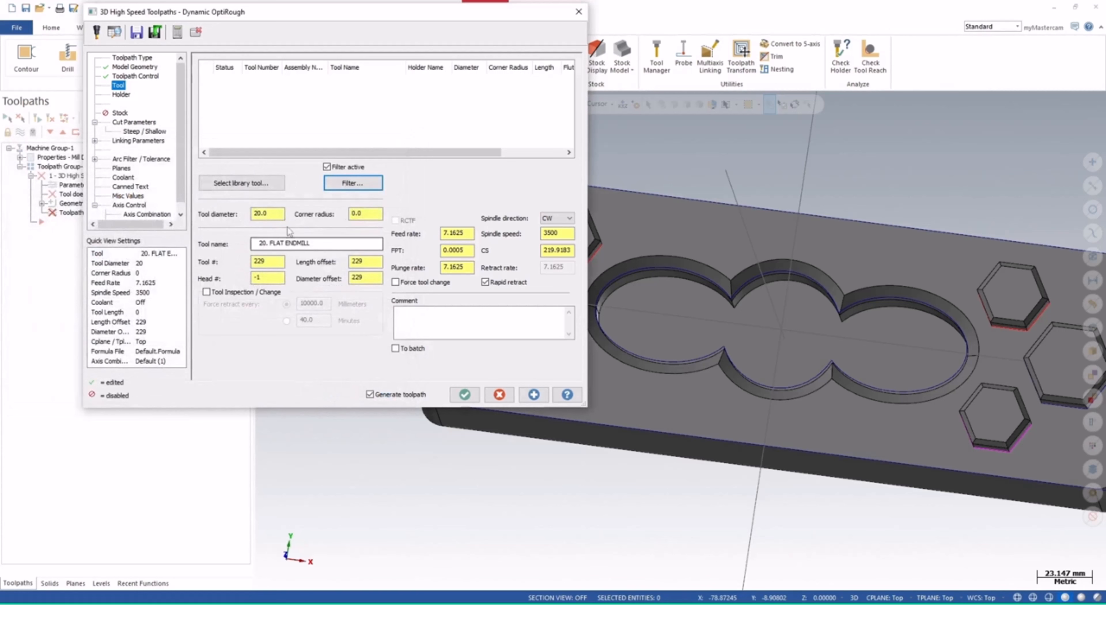
pyautogui.click(243, 183)
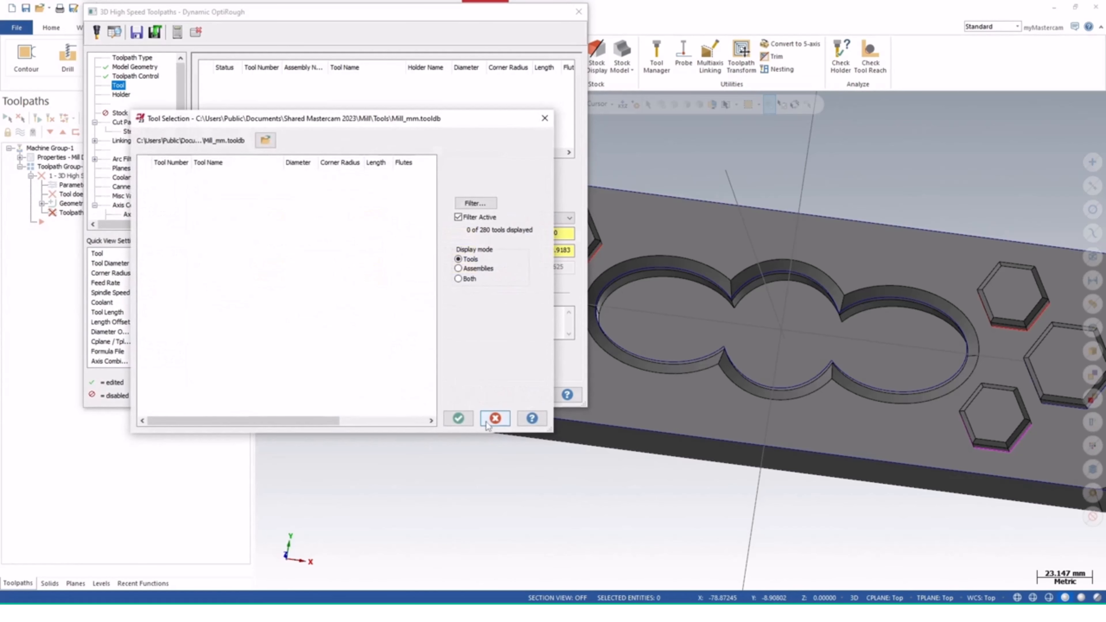
pyautogui.click(495, 418)
pyautogui.click(353, 183)
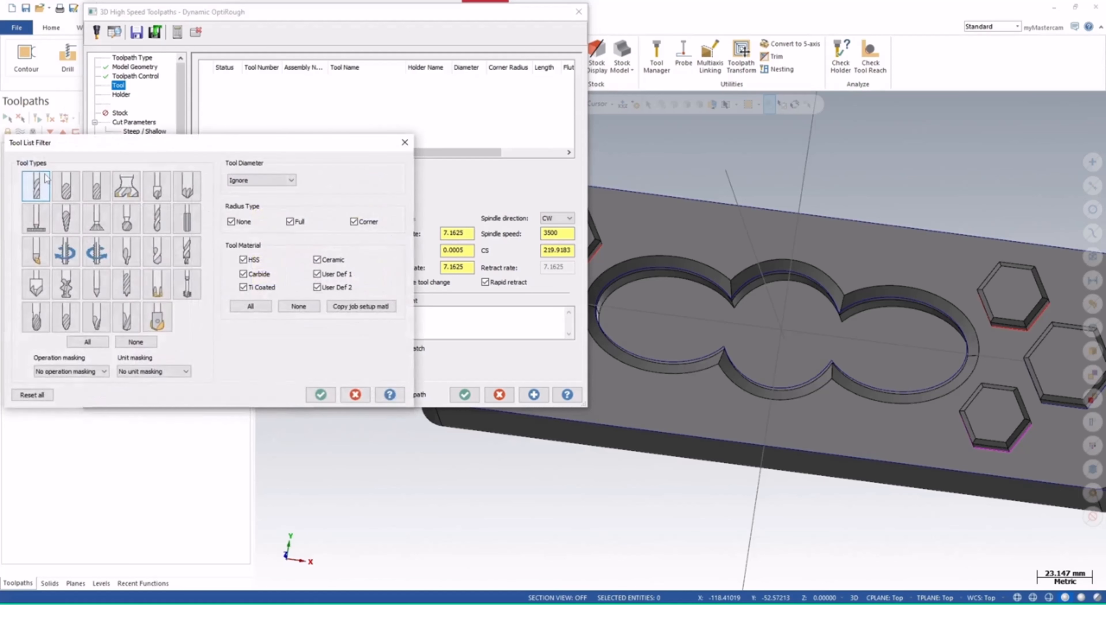
pyautogui.click(320, 392)
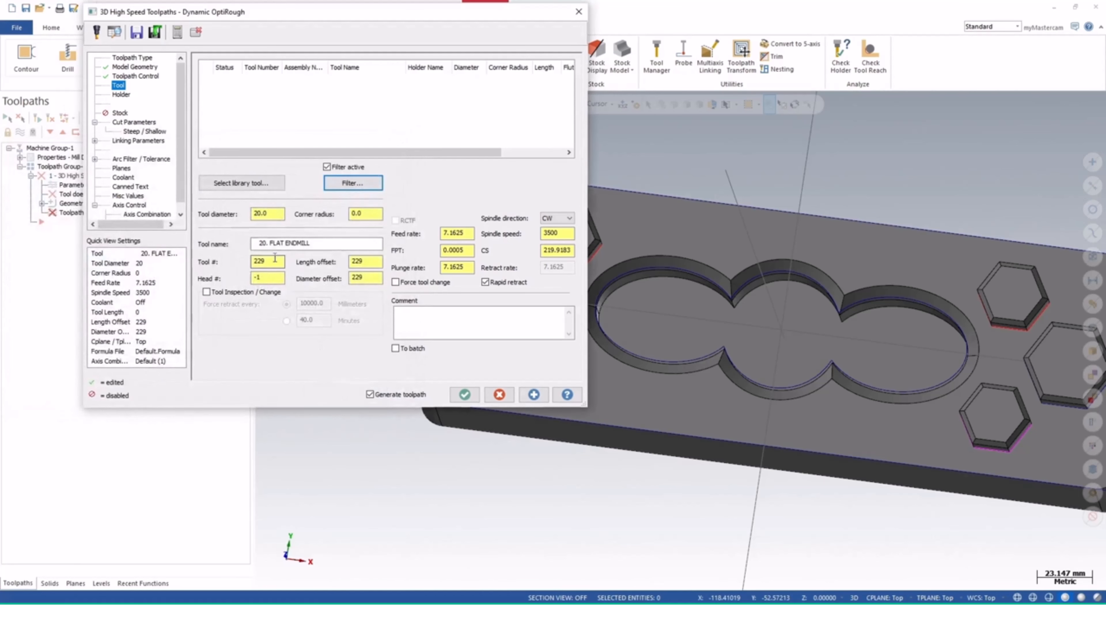
# - Add the 5 mm flat end mill, FLAT END MILL - 5, from the tool library to the toolpath
pyautogui.click(250, 188)
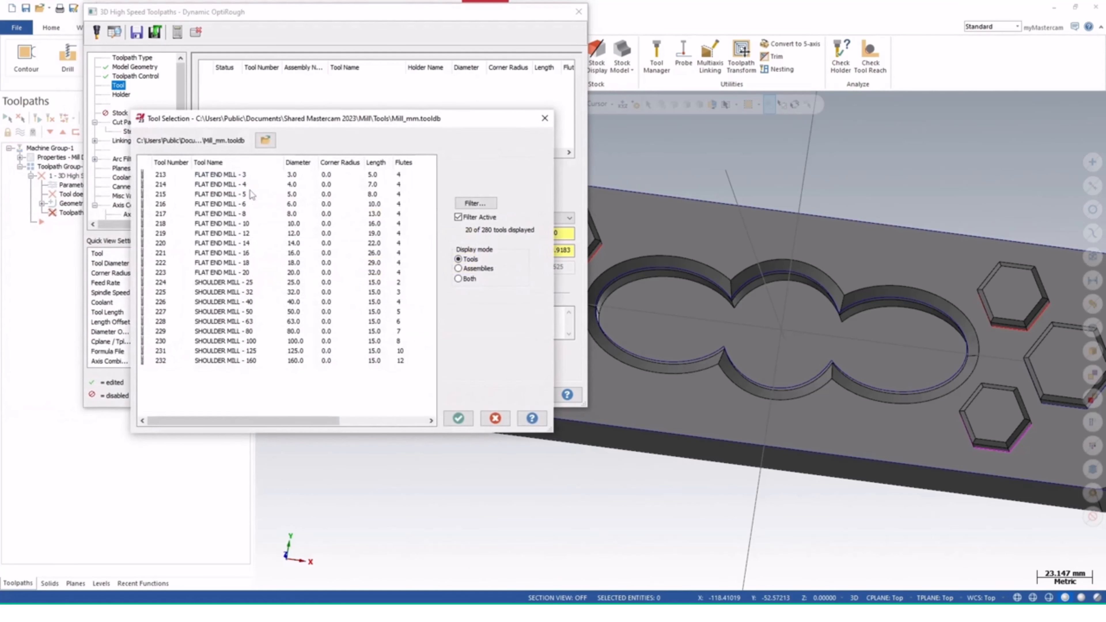
pyautogui.click(204, 196)
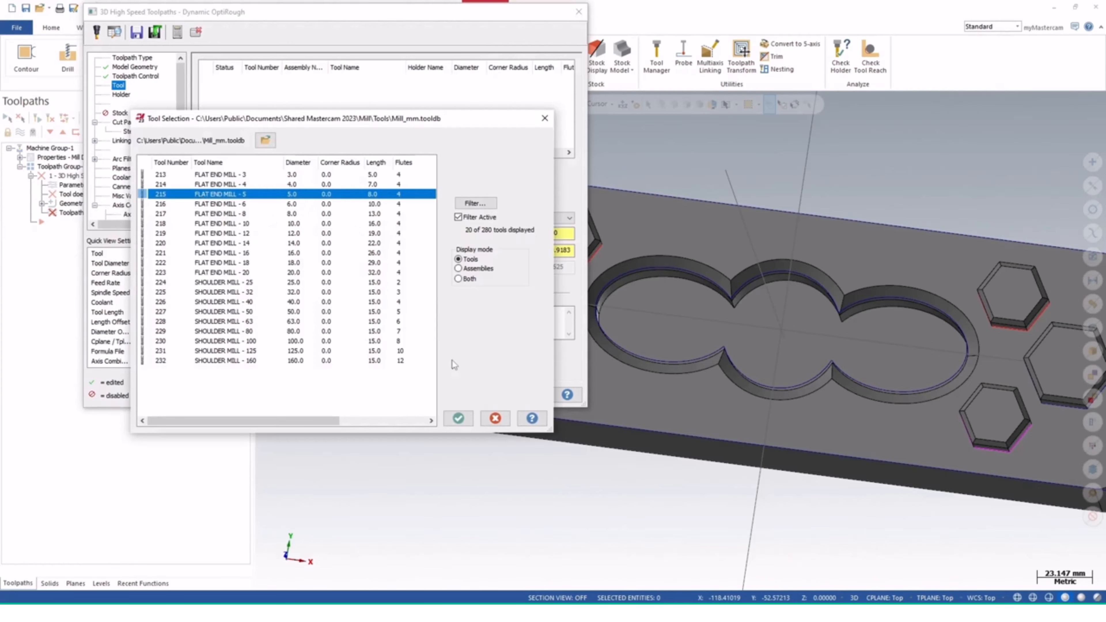
pyautogui.click(457, 418)
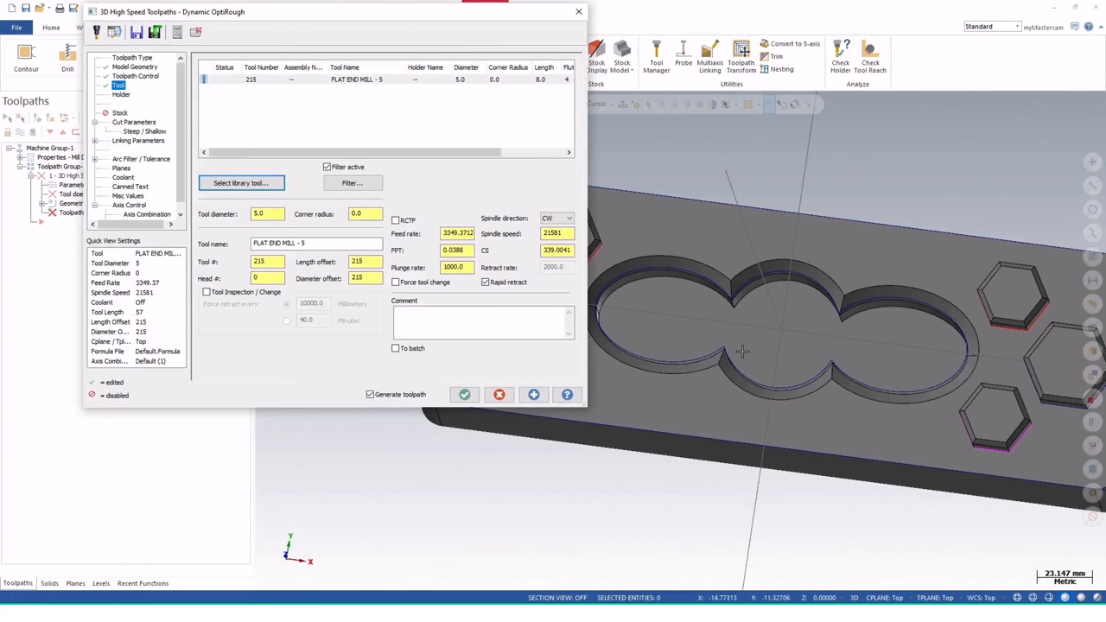
# - Edit the 5 mm end mill's geometry, setting its cutting length to 30 and overall length to 80
pyautogui.doubleClick(353, 80)
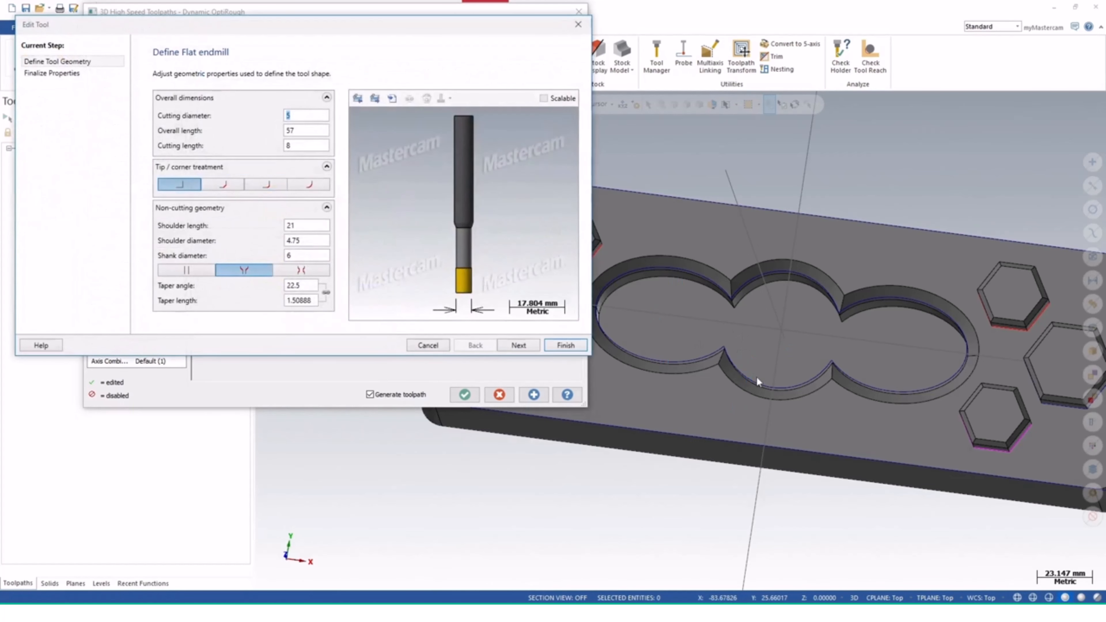
pyautogui.click(319, 116)
pyautogui.click(313, 145)
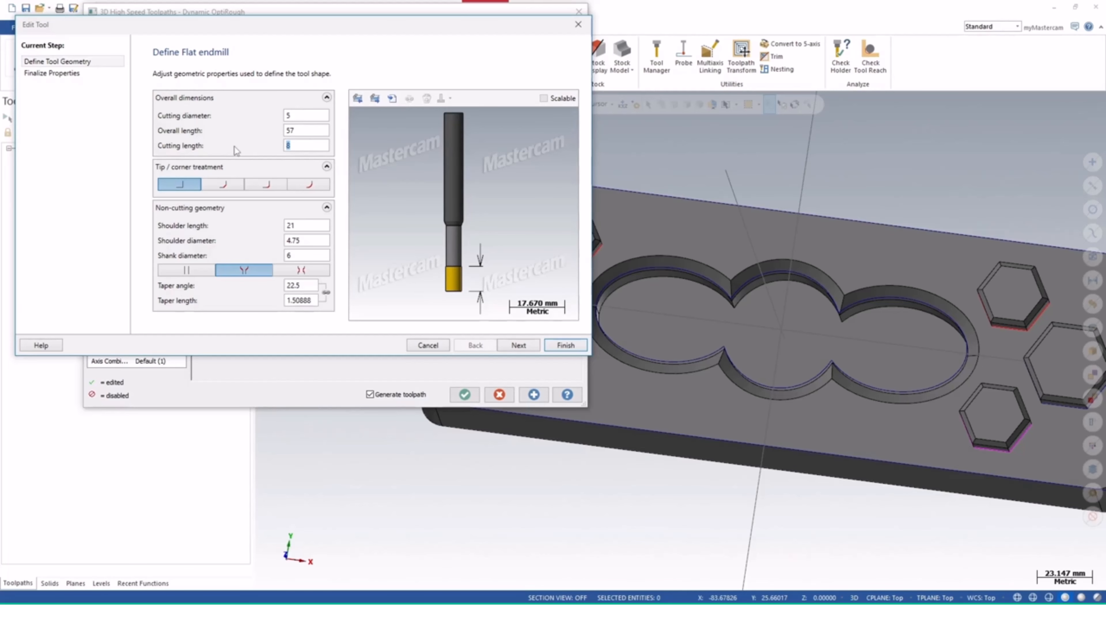
pyautogui.write('30')
pyautogui.click(305, 130)
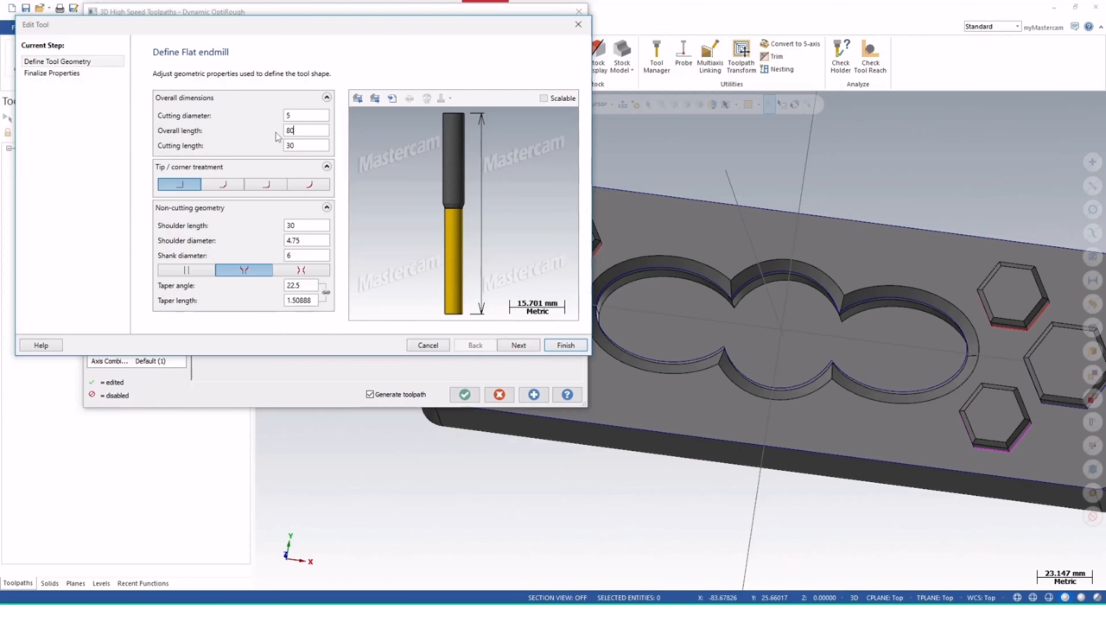
pyautogui.press('Return')
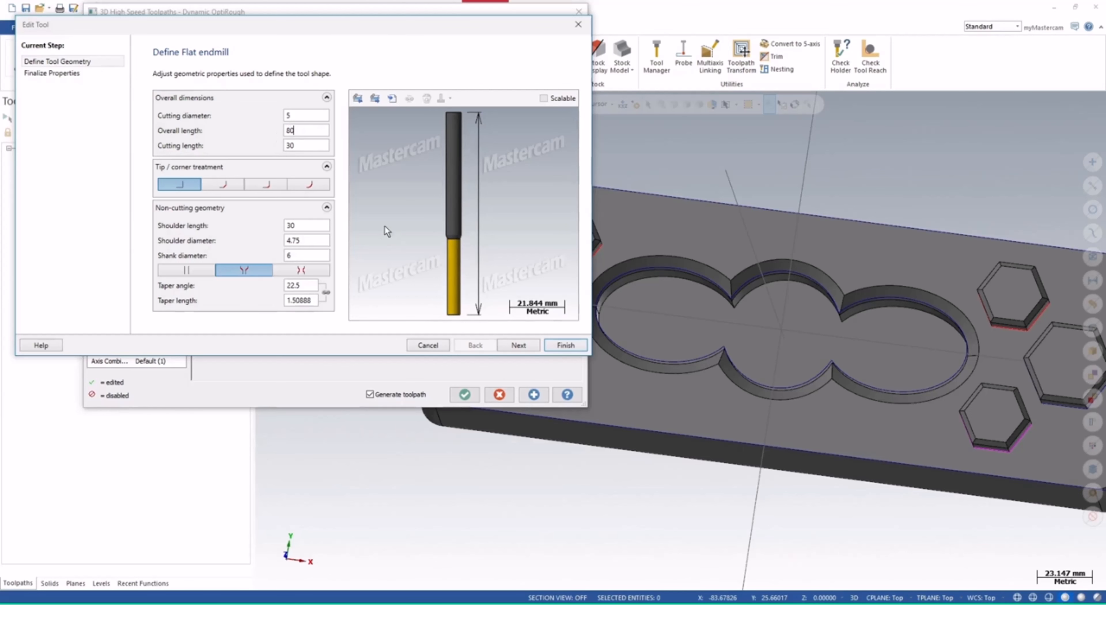
pyautogui.click(558, 345)
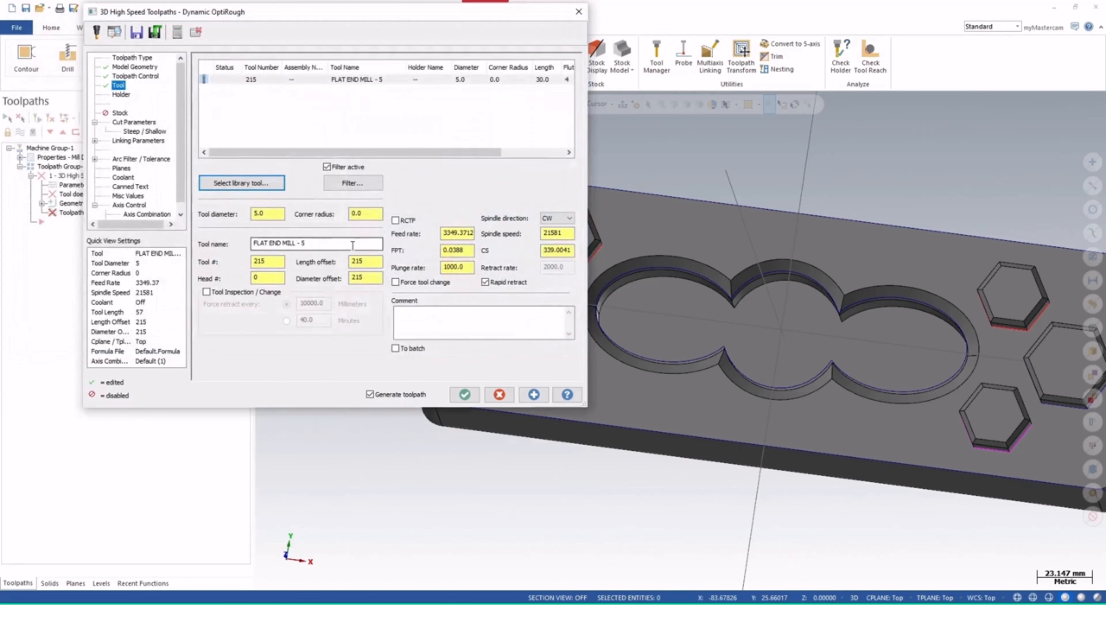
# - Set the tool's spindle speed to 10000, feed rate to 3000 and plunge rate to 300
pyautogui.click(556, 233)
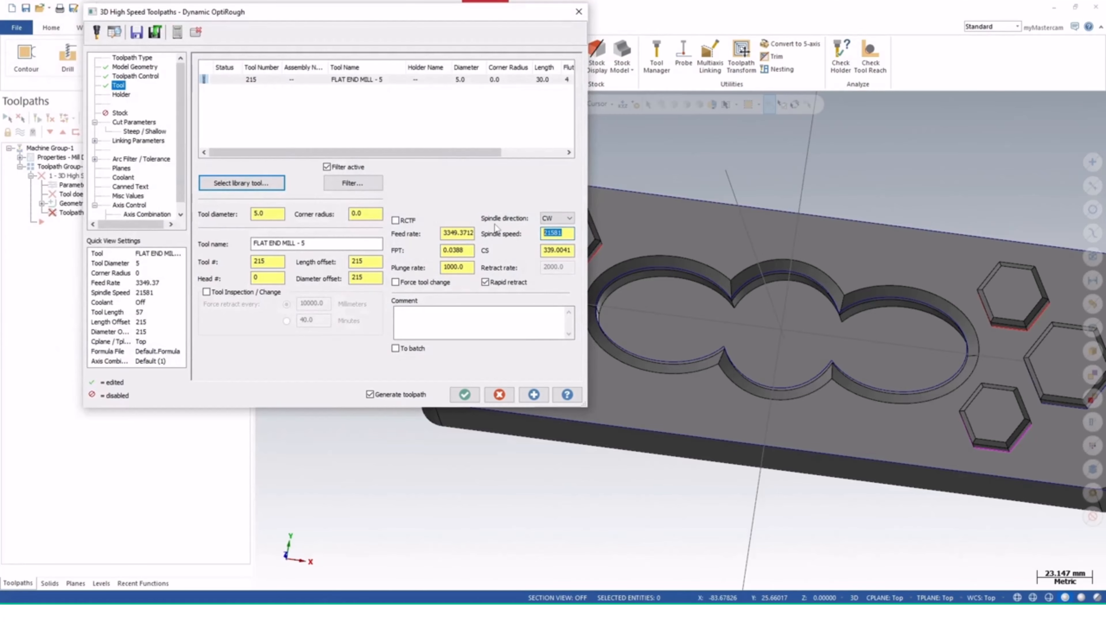
pyautogui.write('10000')
pyautogui.click(447, 231)
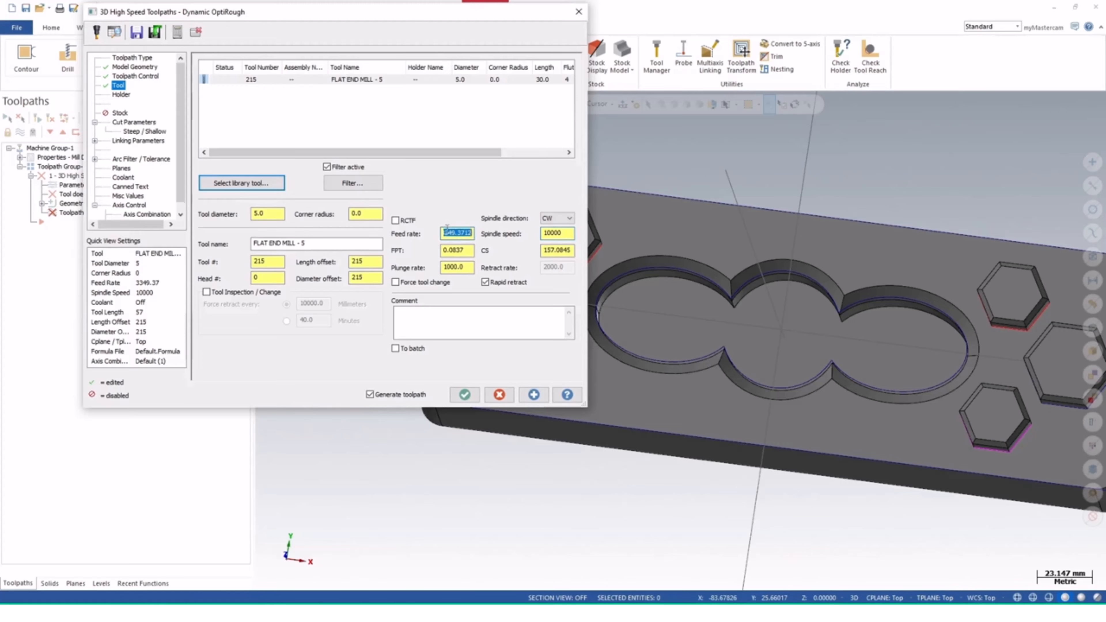
pyautogui.write('30000')
pyautogui.click(465, 267)
pyautogui.write('300')
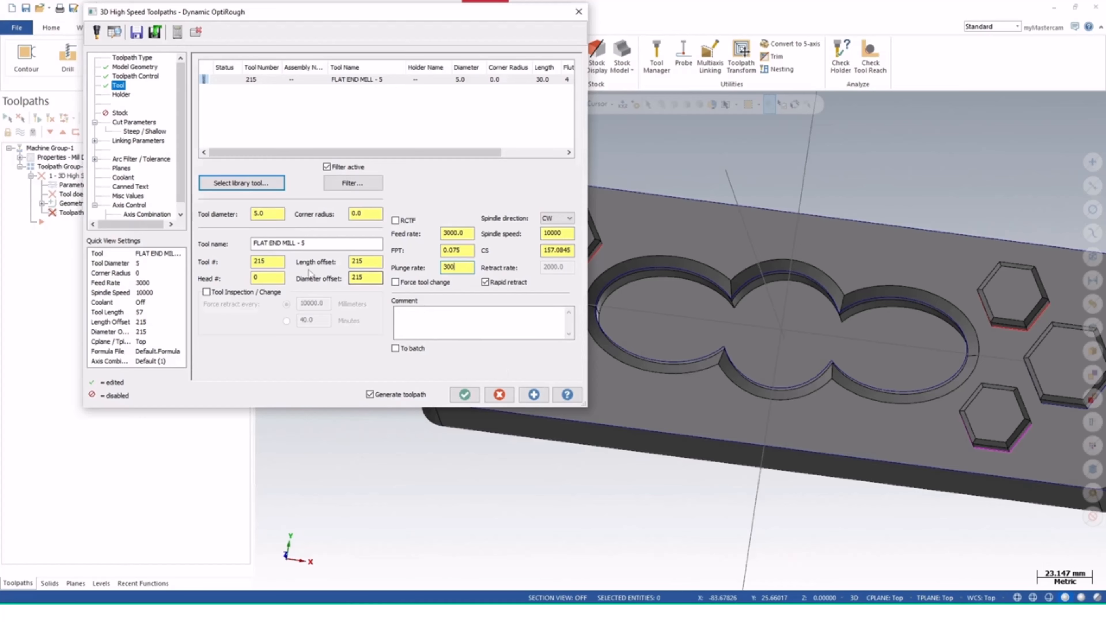
# - Set the tool number, length offset and diameter offset to 1
pyautogui.doubleClick(282, 262)
pyautogui.write('1')
pyautogui.click(370, 278)
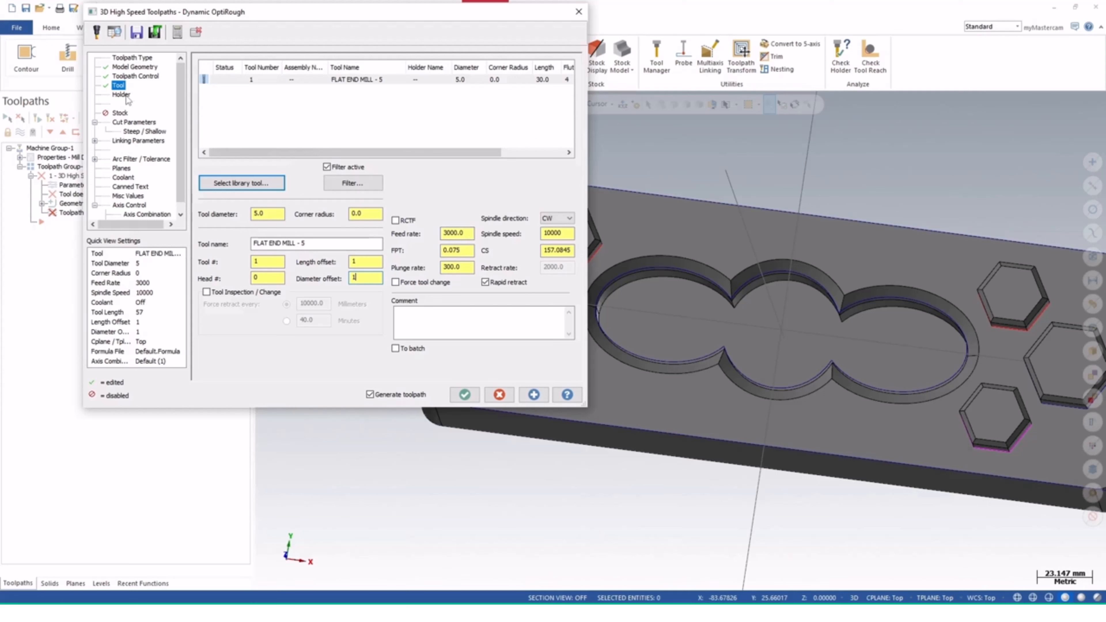
# - In the cut parameters, set the stepdown to 2.0 (40%) and enable a stepup of 0.5 (10%)
pyautogui.click(125, 124)
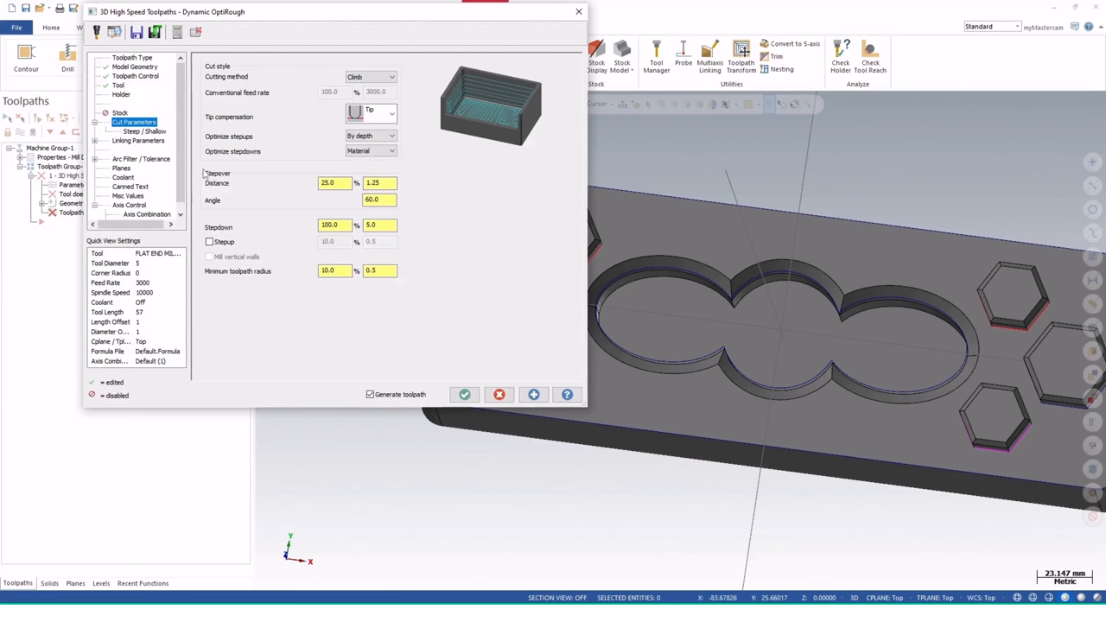
pyautogui.click(382, 182)
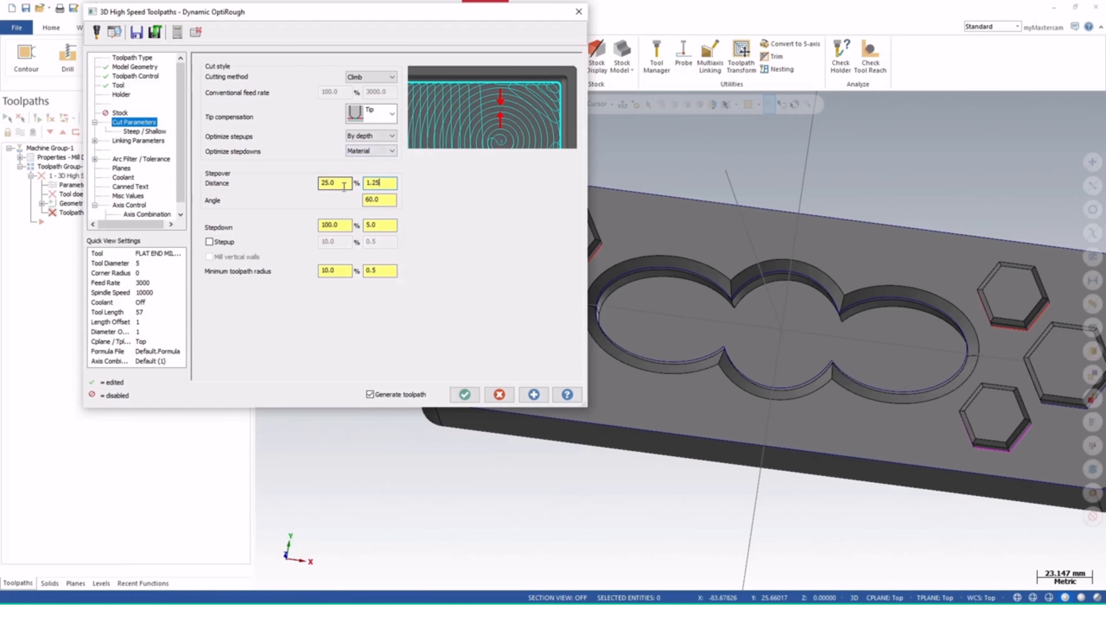
pyautogui.moveTo(390, 185); pyautogui.dragTo(364, 187)
pyautogui.click(344, 225)
pyautogui.moveTo(383, 228); pyautogui.dragTo(365, 226)
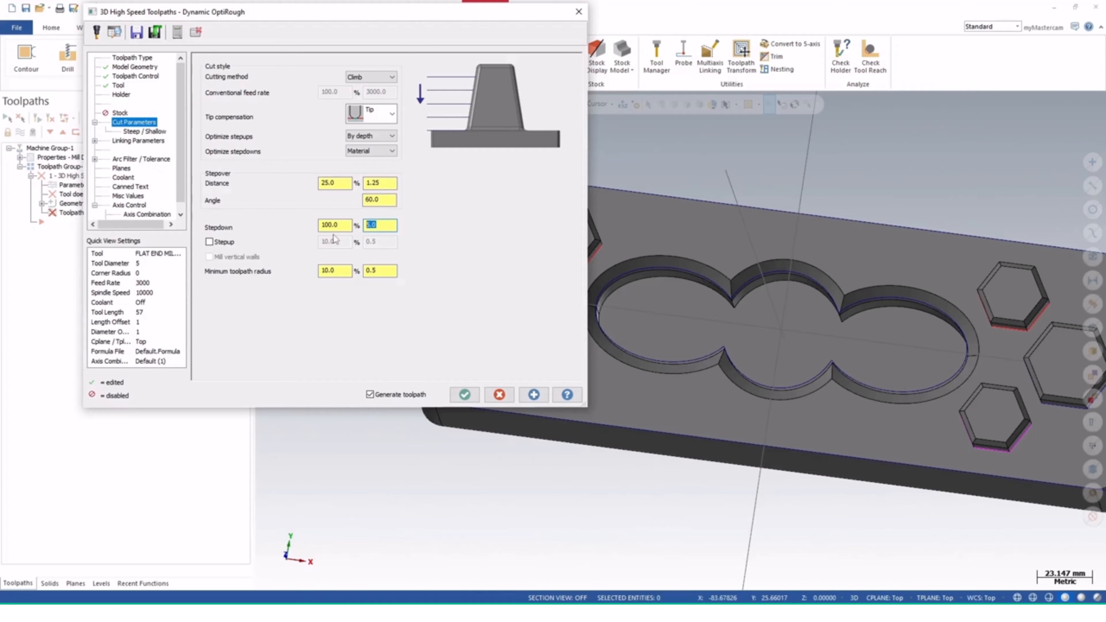
pyautogui.moveTo(344, 230); pyautogui.dragTo(321, 225)
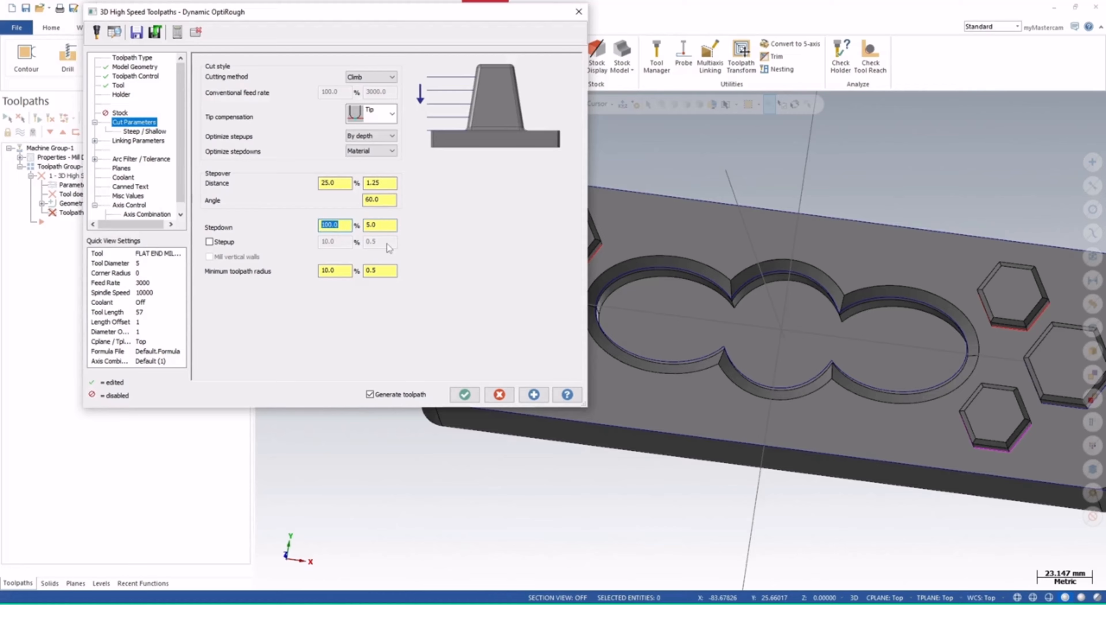
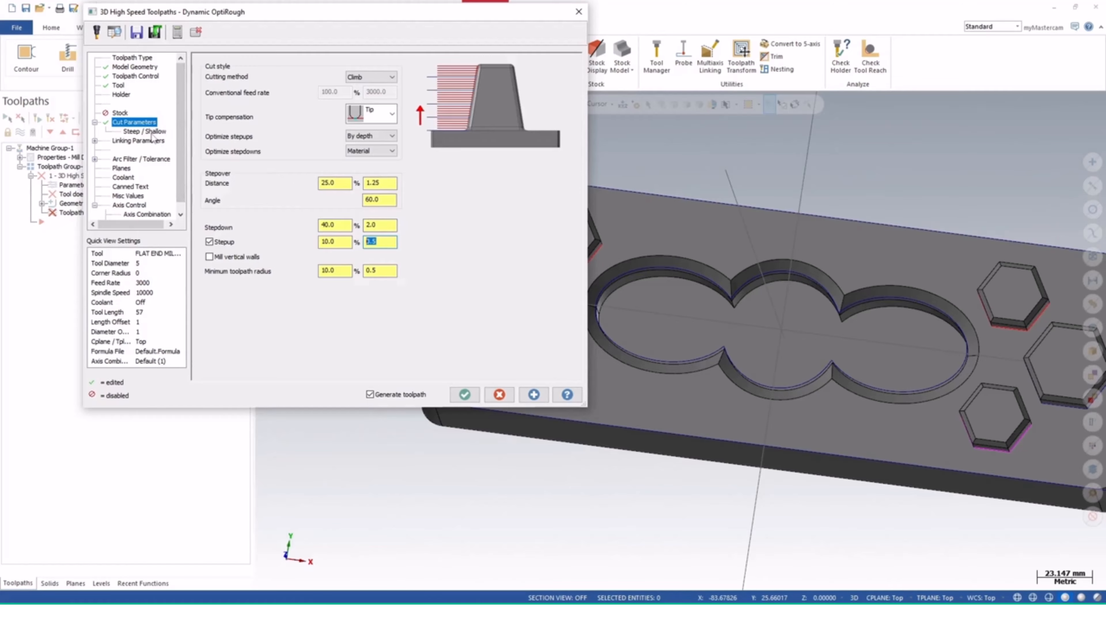
# - Review the Steep / Shallow depth limits and the linking parameters' clearance plane against the part's top features
pyautogui.click(153, 132)
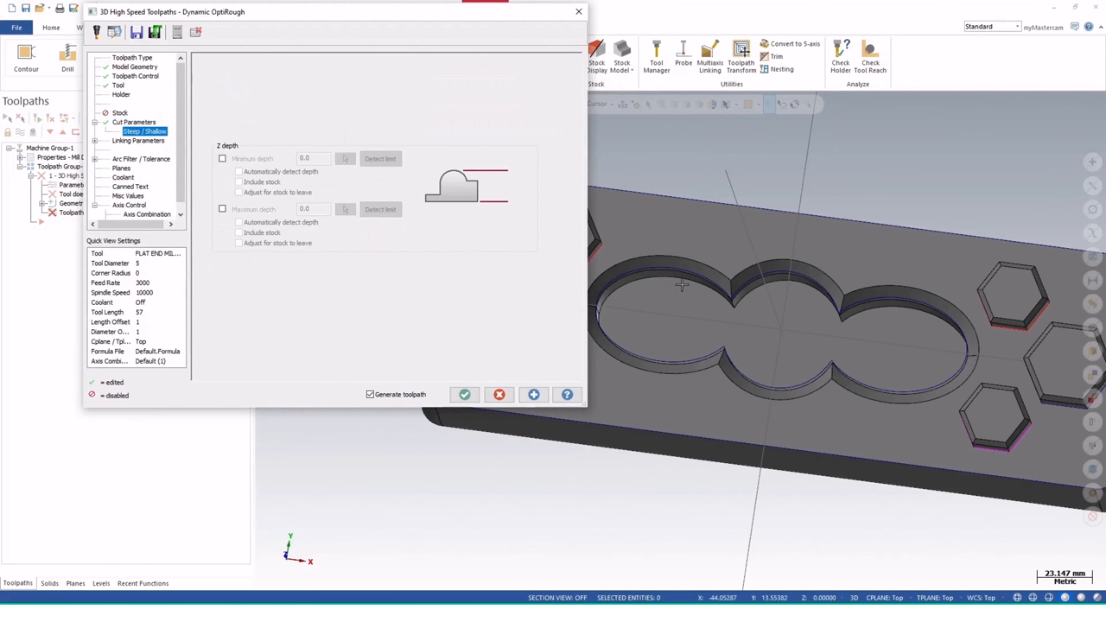
pyautogui.moveTo(723, 344)
pyautogui.mouseDown(button='middle')
pyautogui.moveTo(778, 288)
pyautogui.moveTo(723, 345)
pyautogui.moveTo(773, 319)
pyautogui.moveTo(889, 317)
pyautogui.moveTo(830, 333)
pyautogui.mouseUp(button='middle')
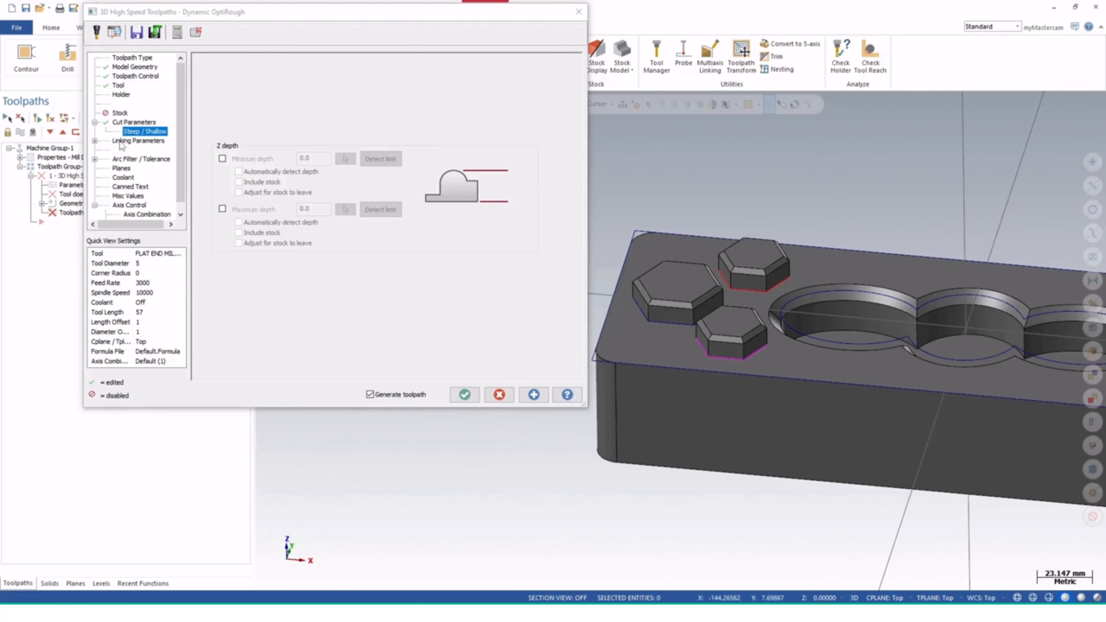
pyautogui.click(131, 141)
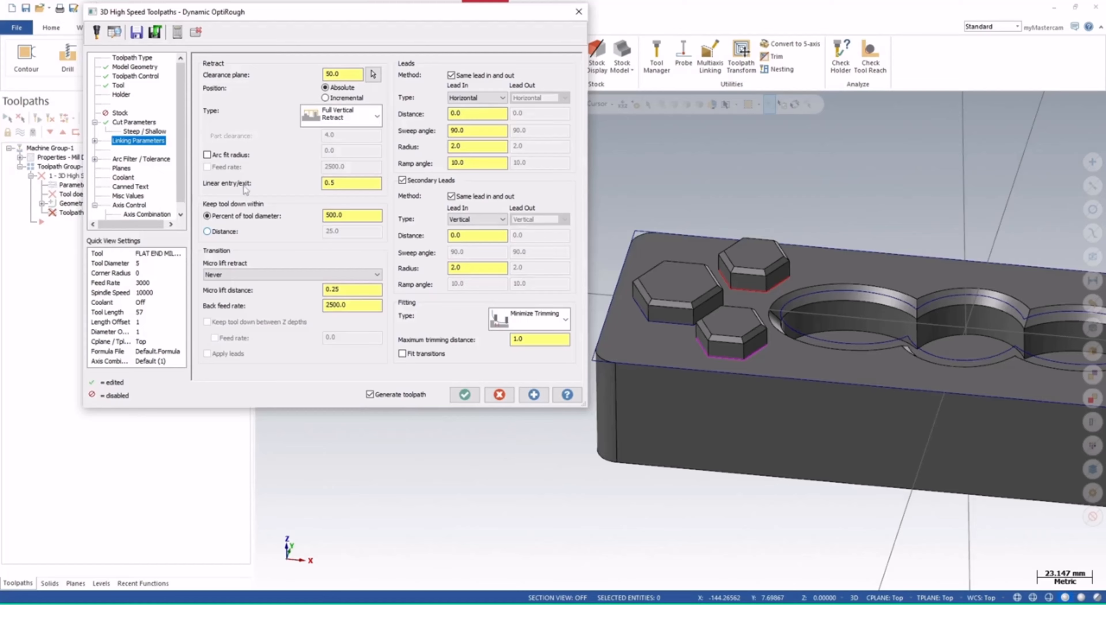
pyautogui.doubleClick(344, 75)
pyautogui.scroll(-3, 881, 260)
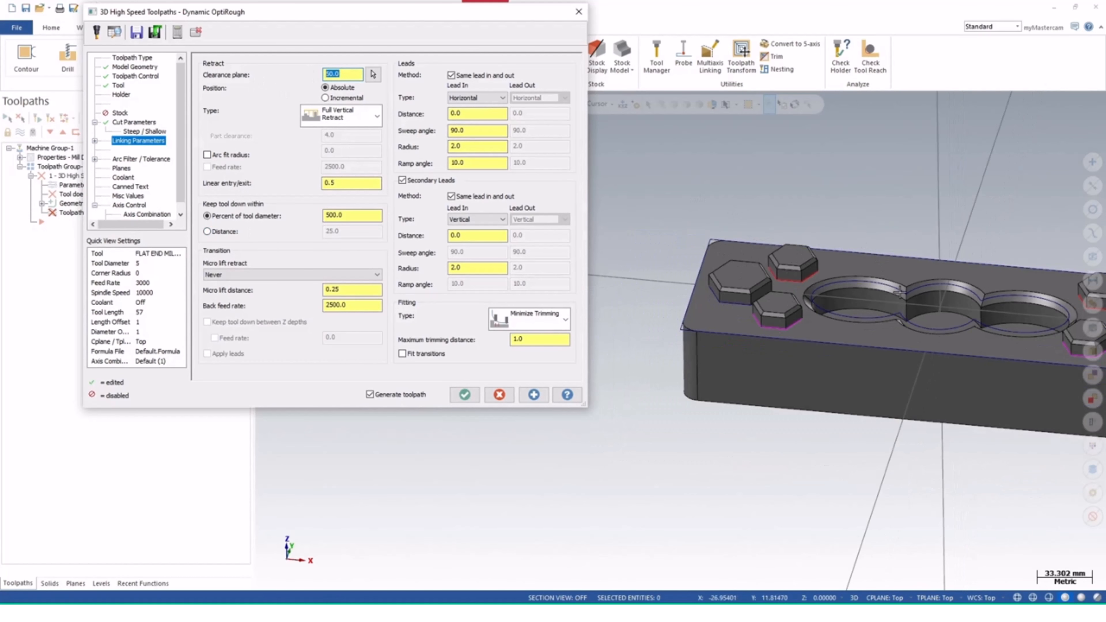
pyautogui.moveTo(882, 260); pyautogui.dragTo(801, 286, button='middle')
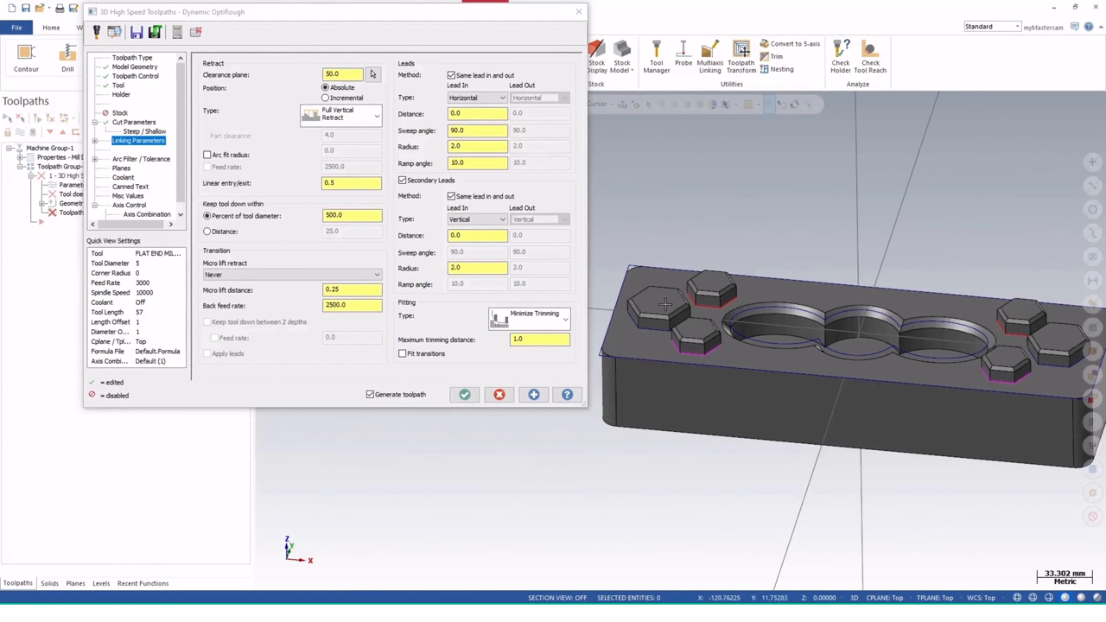
# - Examine the clearance plane and the retract type options against the heights of the hexagonal bosses and the top face
pyautogui.moveTo(657, 306); pyautogui.dragTo(684, 254, button='middle')
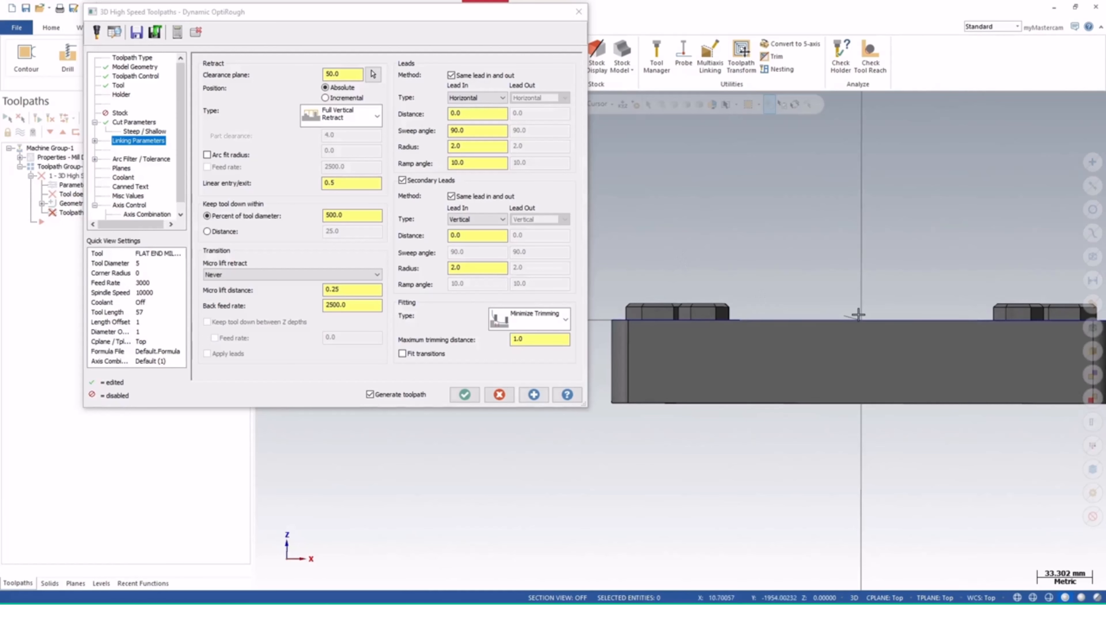
pyautogui.moveTo(859, 320); pyautogui.dragTo(864, 320, button='middle')
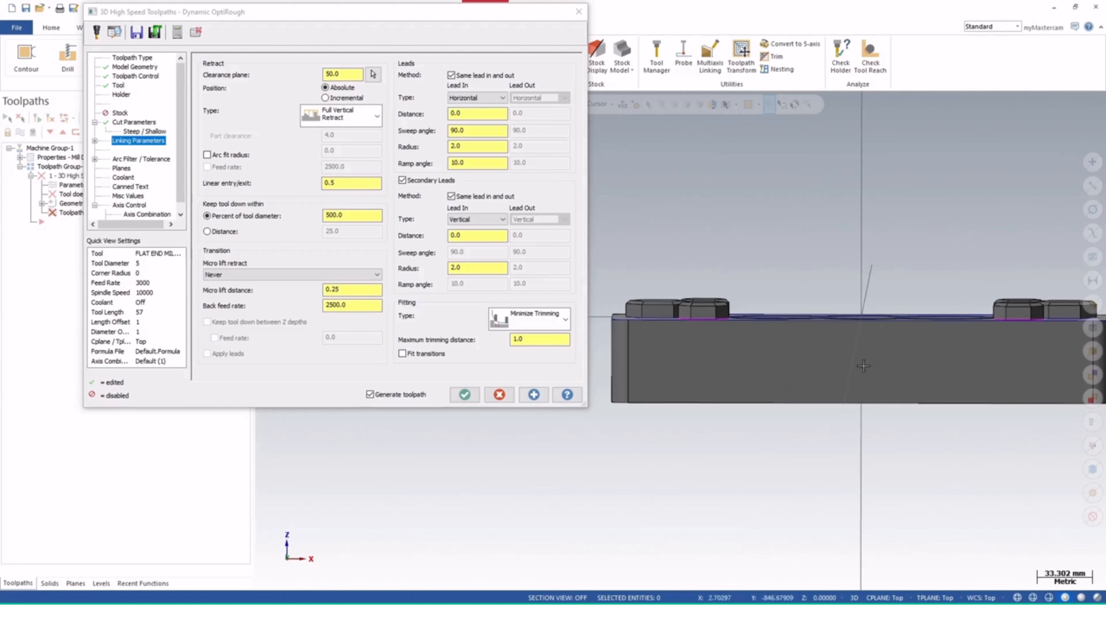
pyautogui.moveTo(877, 332); pyautogui.dragTo(846, 322, button='middle')
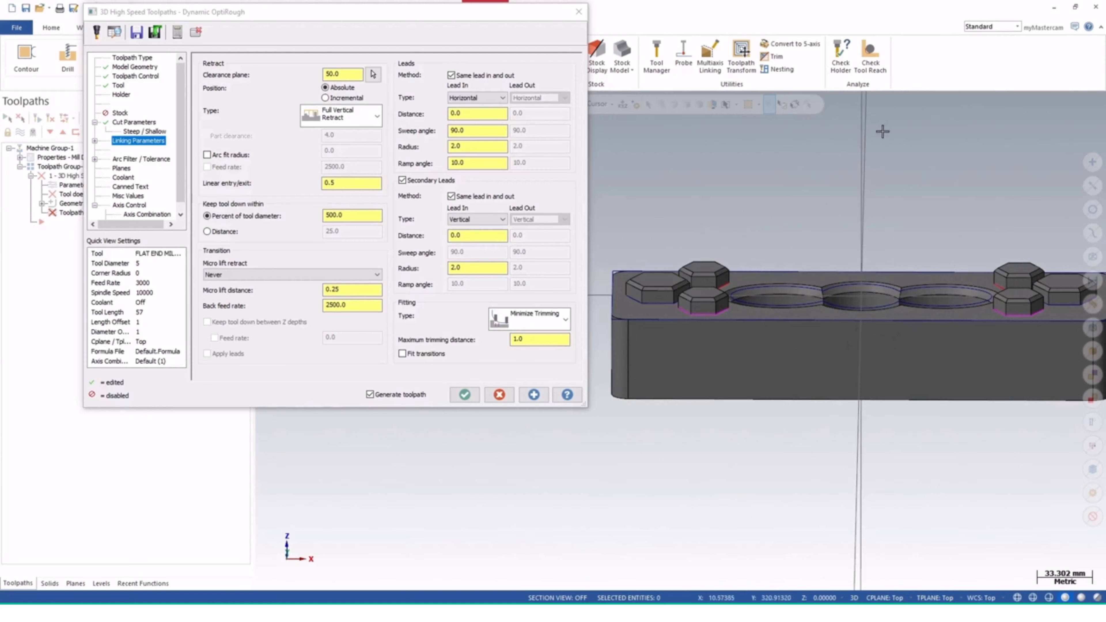
pyautogui.keyDown('shift'); pyautogui.moveTo(876, 176); pyautogui.dragTo(869, 268, button='middle'); pyautogui.keyUp('shift')
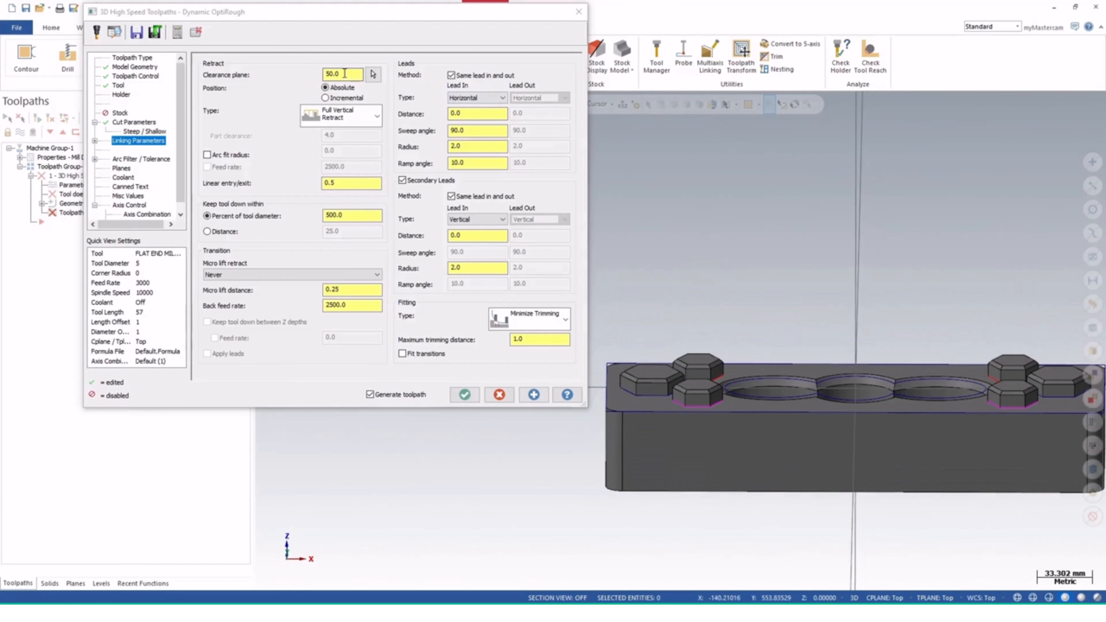
pyautogui.doubleClick(317, 74)
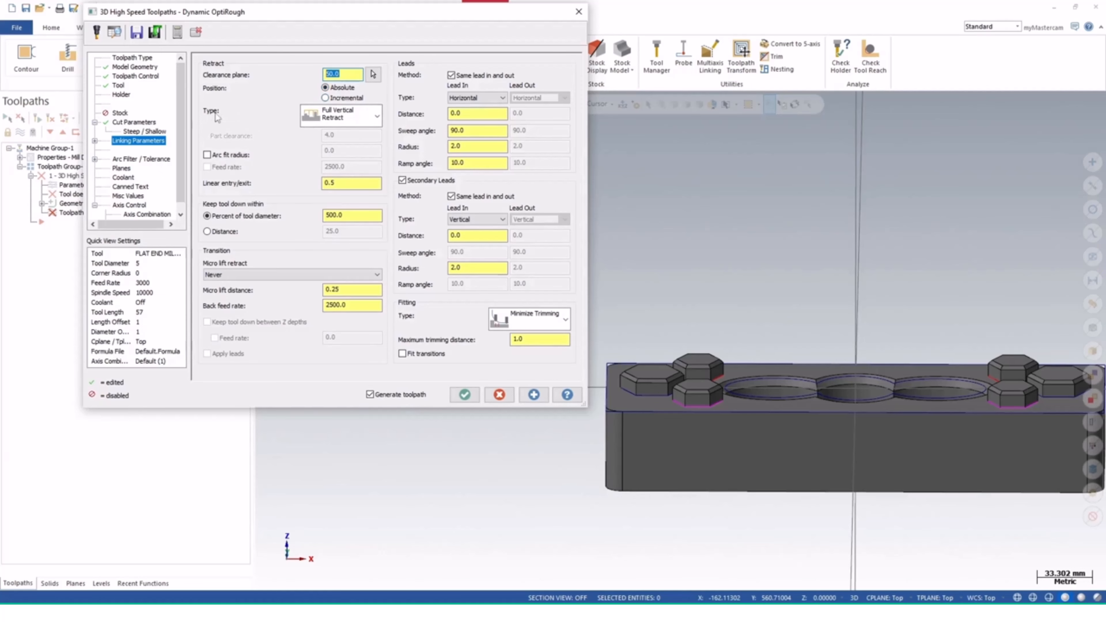
pyautogui.click(370, 121)
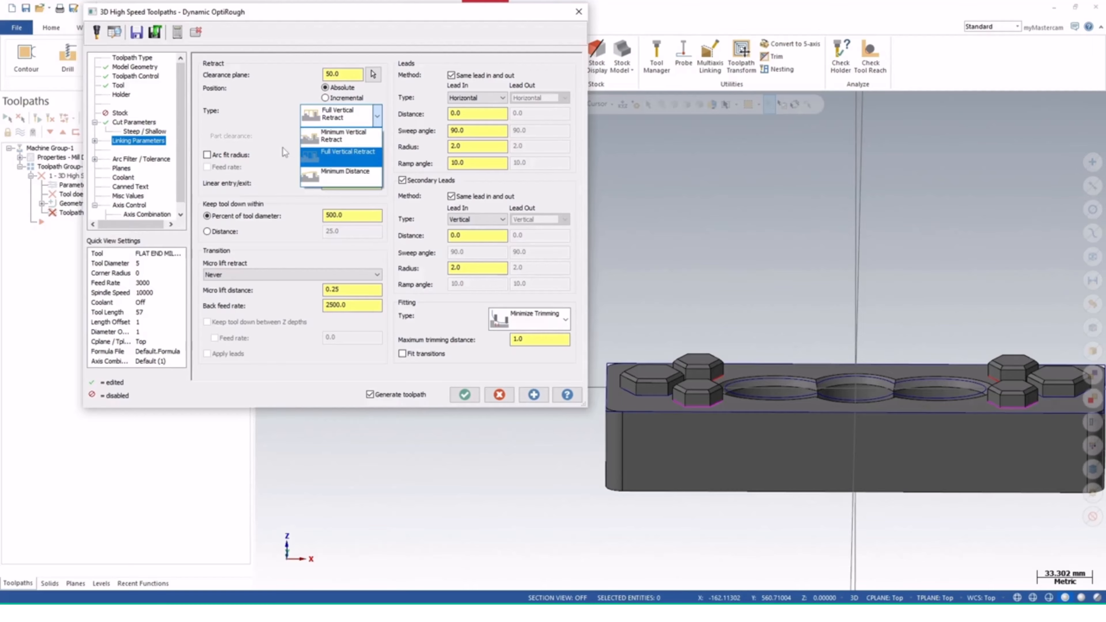
pyautogui.press('Up')
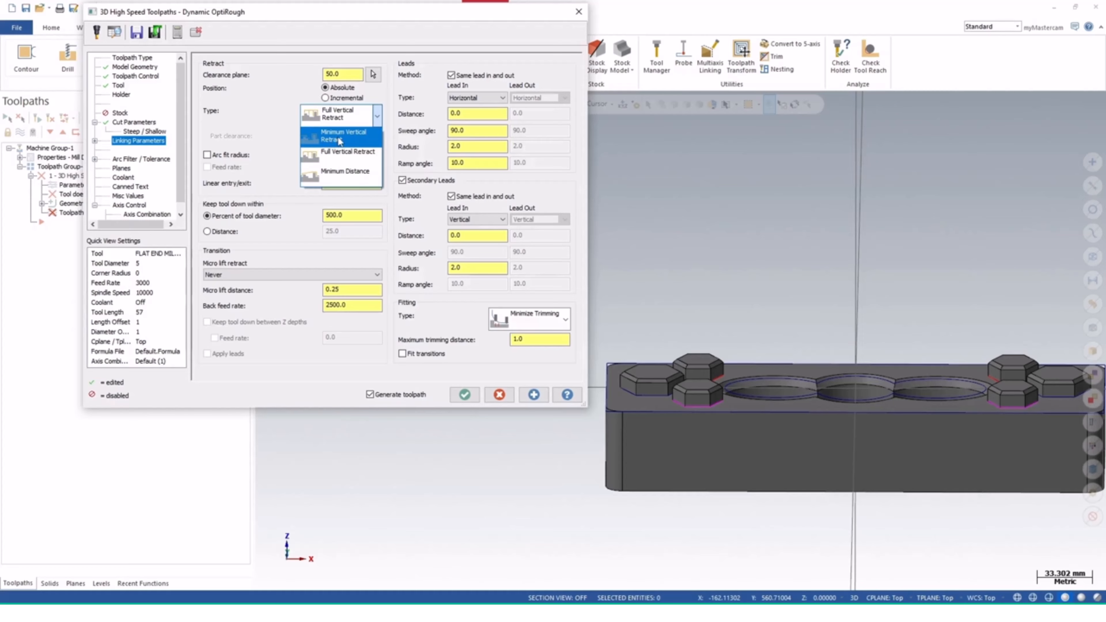
pyautogui.click(782, 361)
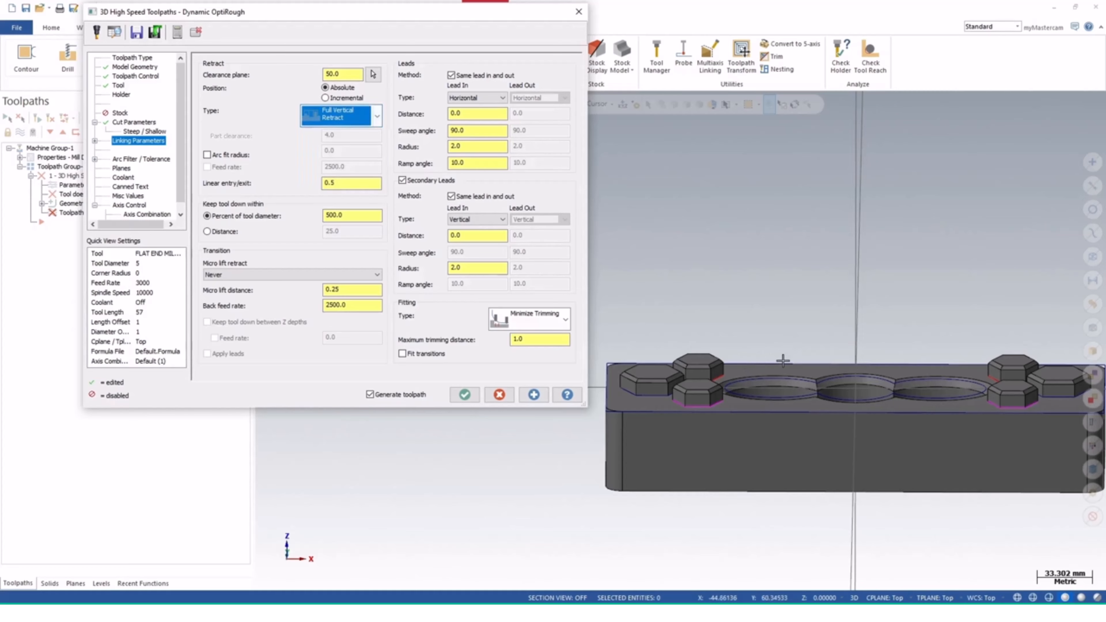
pyautogui.moveTo(783, 361); pyautogui.dragTo(777, 351, button='middle')
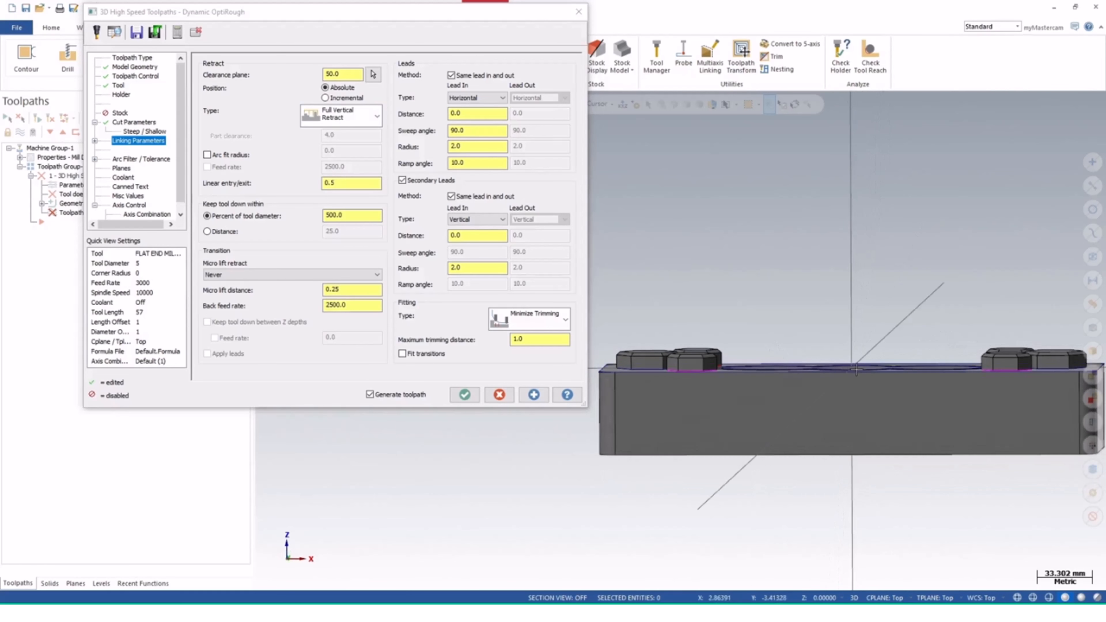
pyautogui.moveTo(851, 368); pyautogui.dragTo(814, 368, button='middle')
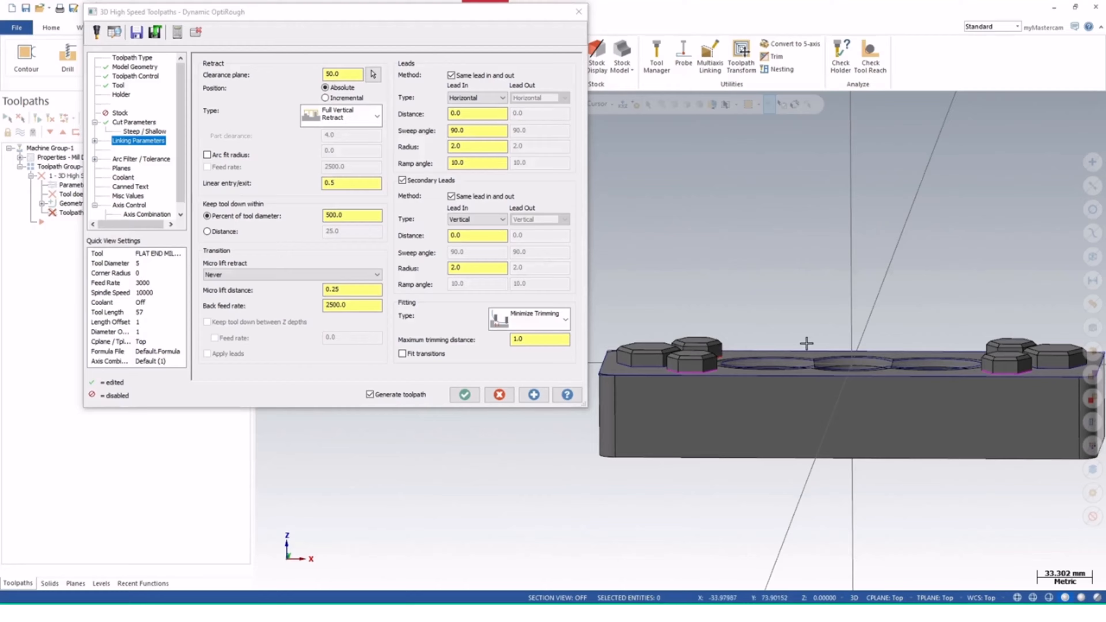
# - Set the retract type to Minimum Vertical Retract with a part clearance of 2.0
pyautogui.click(331, 114)
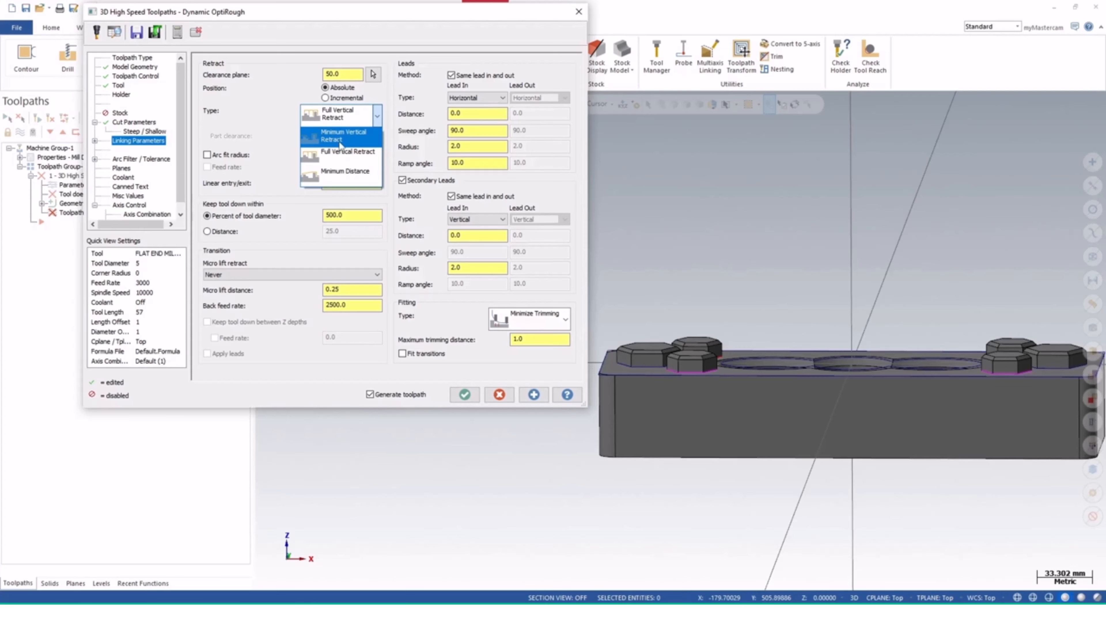
pyautogui.click(340, 138)
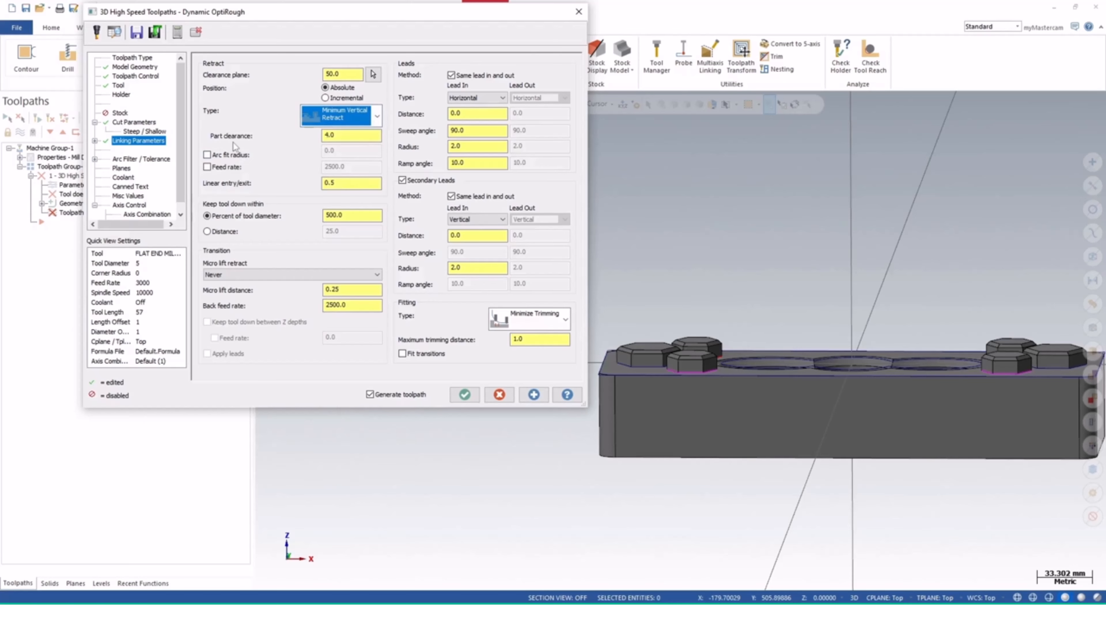
pyautogui.moveTo(691, 356); pyautogui.dragTo(740, 356, button='middle')
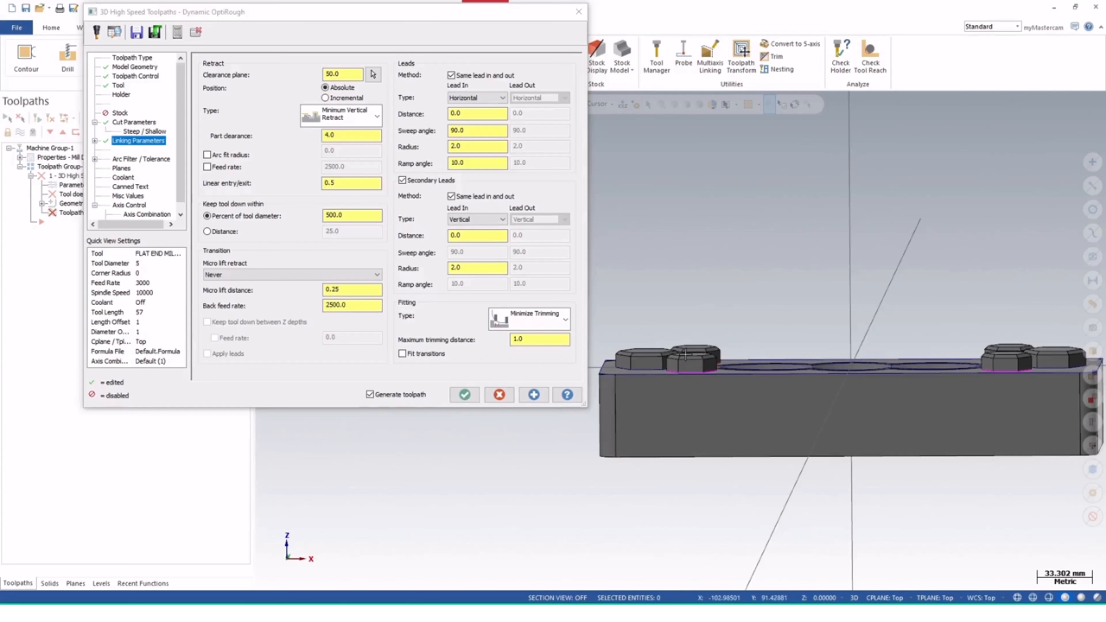
pyautogui.moveTo(342, 137); pyautogui.dragTo(307, 136)
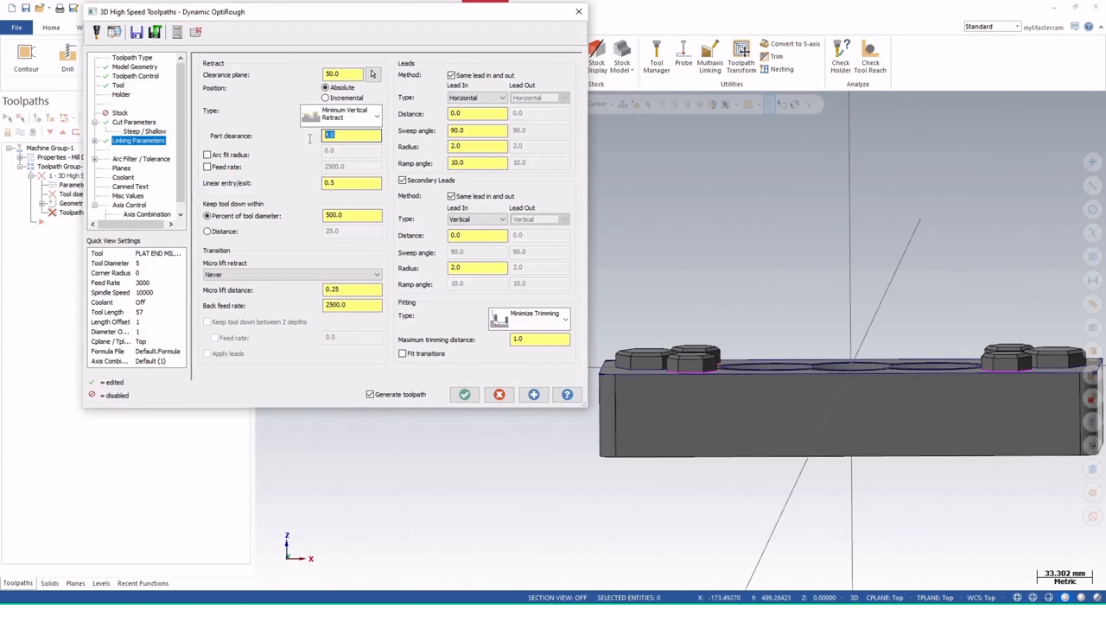
pyautogui.write('2.0')
pyautogui.click(482, 114)
pyautogui.click(488, 128)
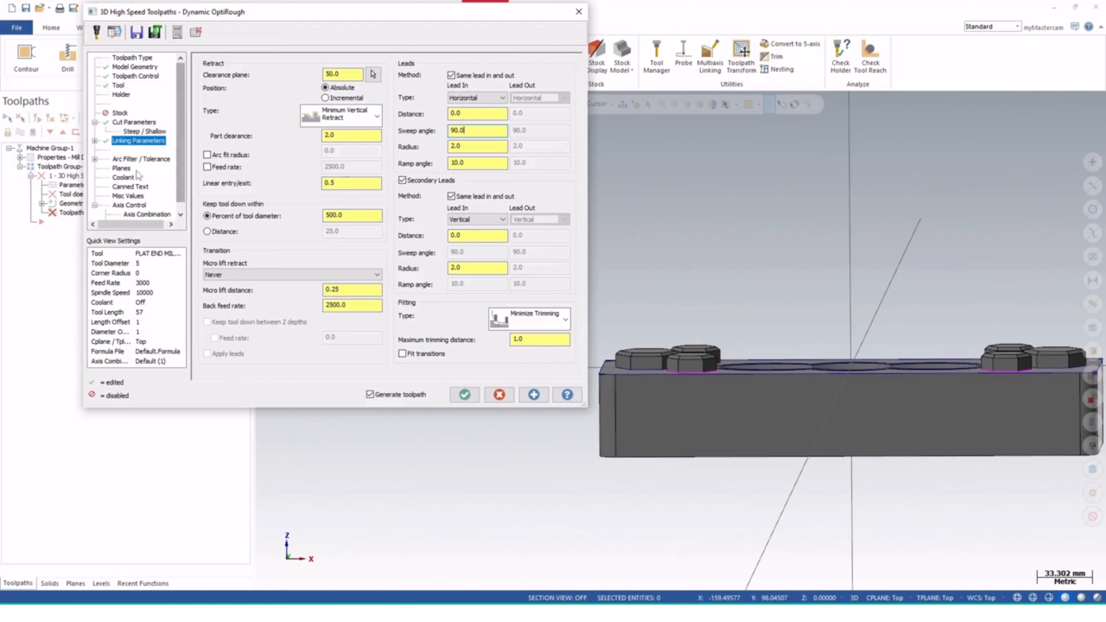
# - Turn flood coolant on, check the toolpath planes, and accept the parameters to generate the OptiRough toolpath
pyautogui.click(123, 178)
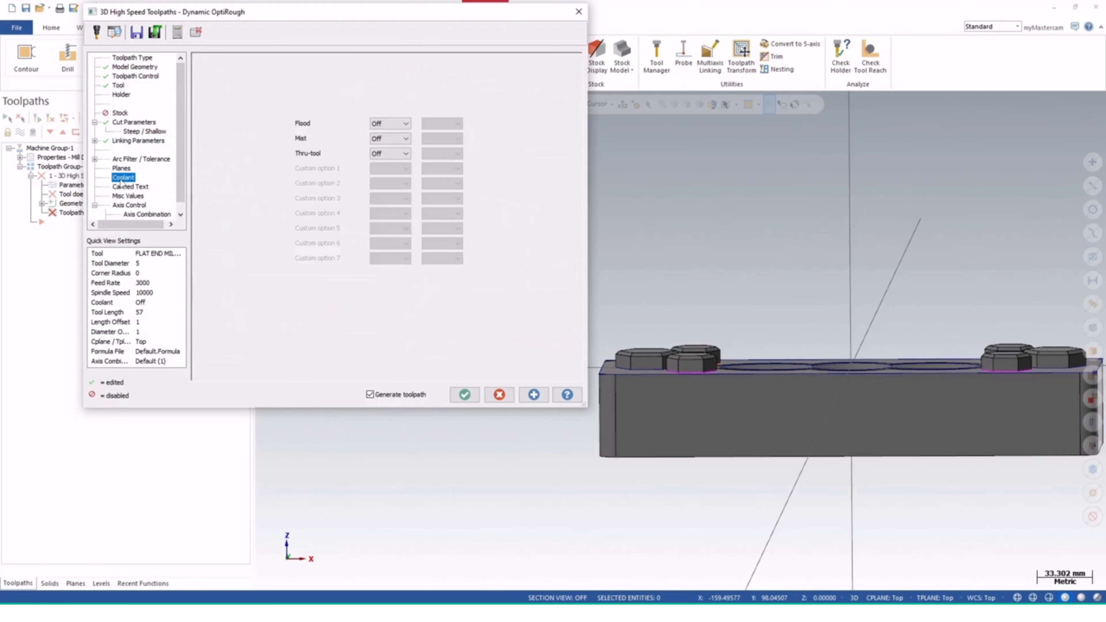
pyautogui.click(126, 169)
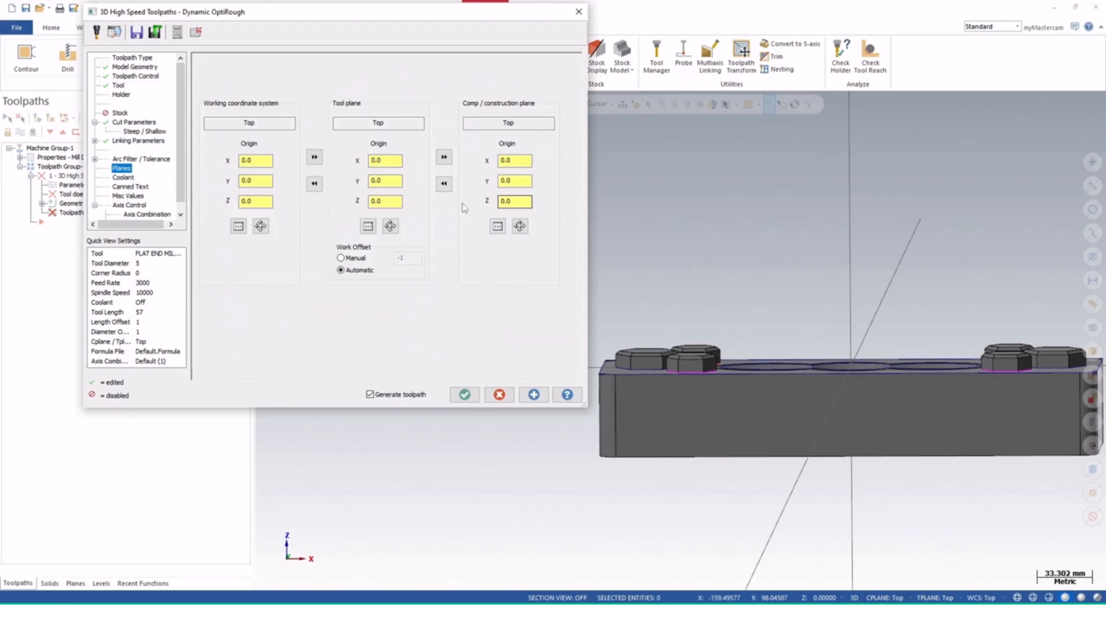
pyautogui.moveTo(842, 338); pyautogui.dragTo(840, 357, button='middle')
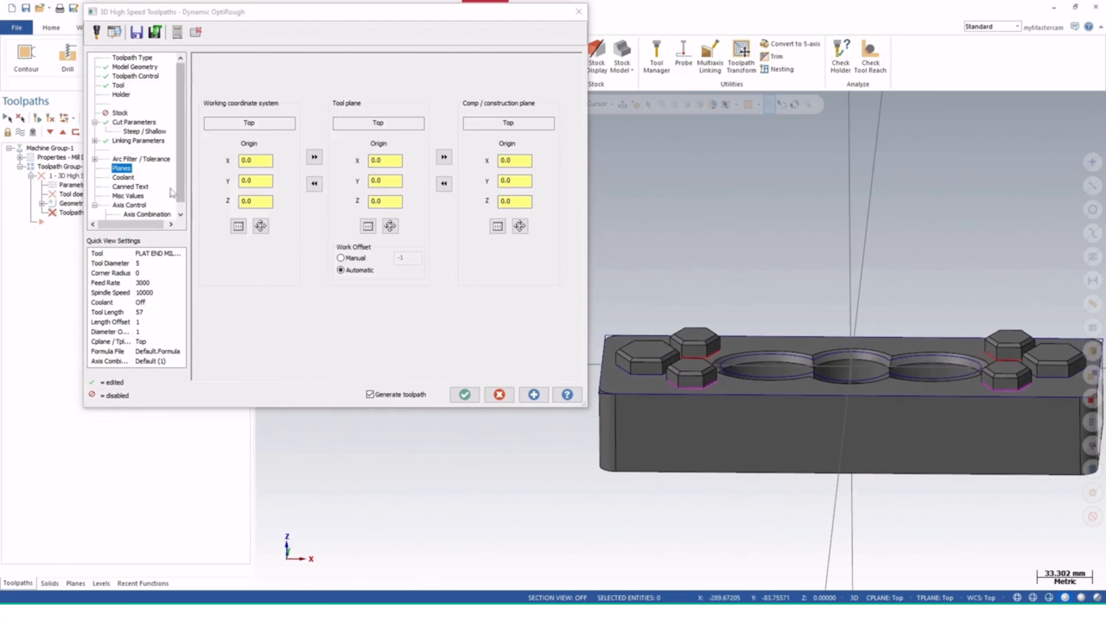
pyautogui.click(125, 178)
pyautogui.click(389, 124)
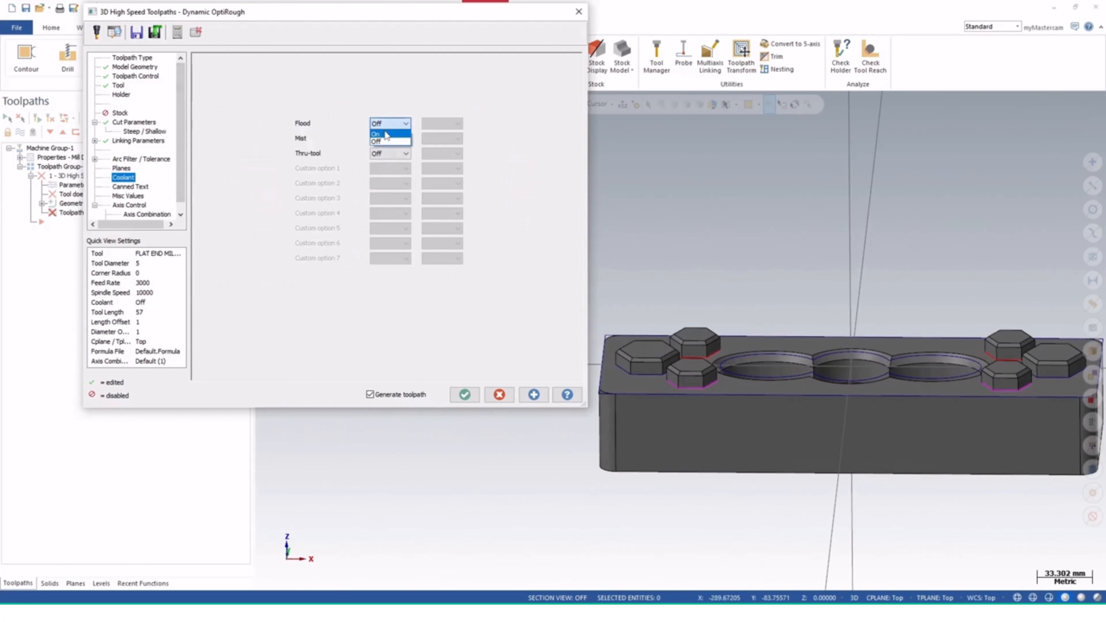
pyautogui.click(385, 139)
pyautogui.click(464, 394)
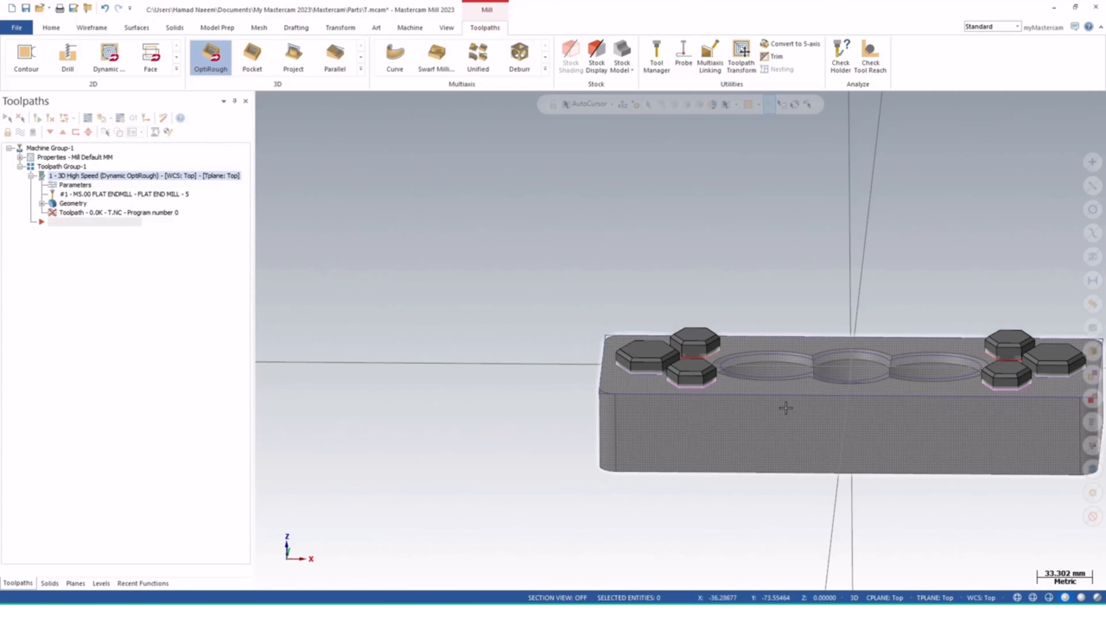
# - Try to open the toolpath entry of the Dynamic OptiRough operation
pyautogui.moveTo(785, 405); pyautogui.dragTo(557, 410, button='middle')
pyautogui.moveTo(543, 427)
pyautogui.mouseDown(button='middle')
pyautogui.moveTo(606, 425)
pyautogui.moveTo(584, 419)
pyautogui.moveTo(650, 367)
pyautogui.mouseUp(button='middle')
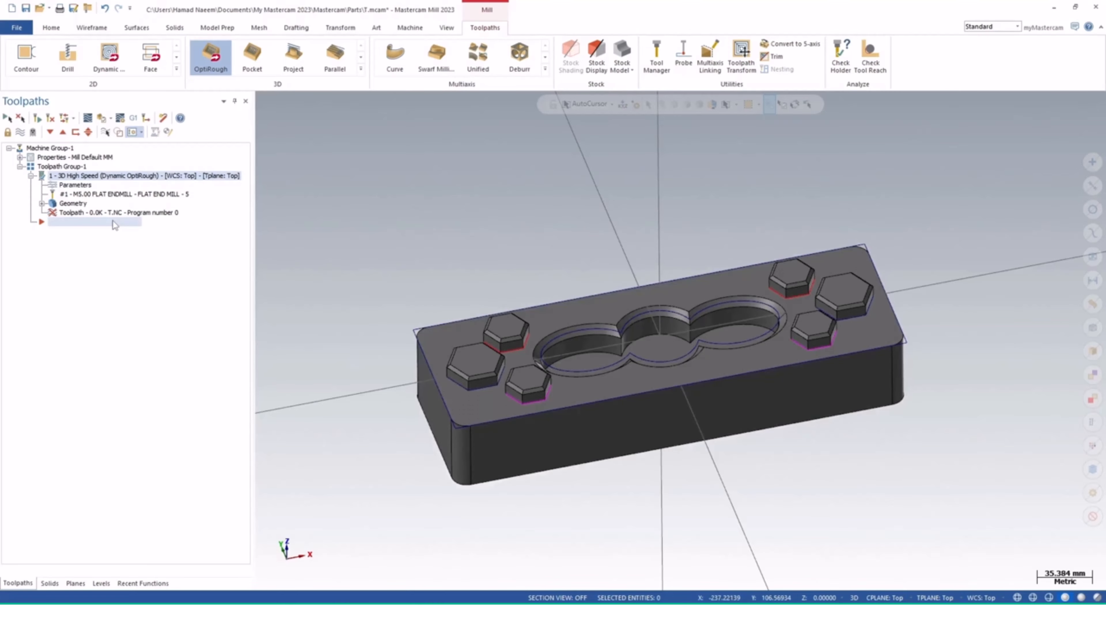
pyautogui.moveTo(574, 405); pyautogui.dragTo(573, 390, button='middle')
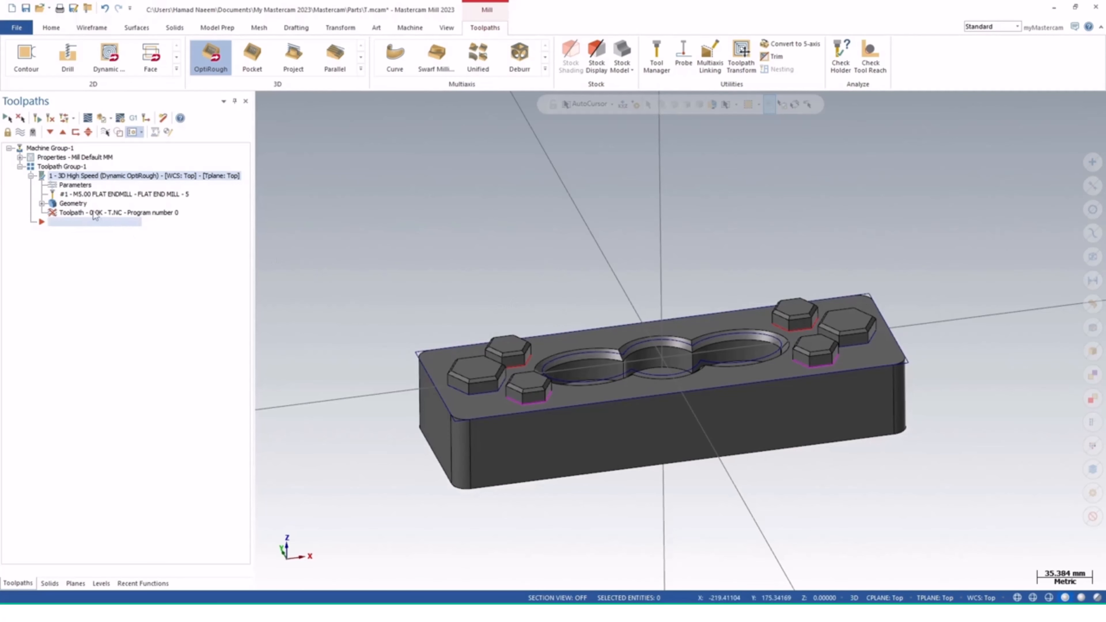
pyautogui.doubleClick(94, 213)
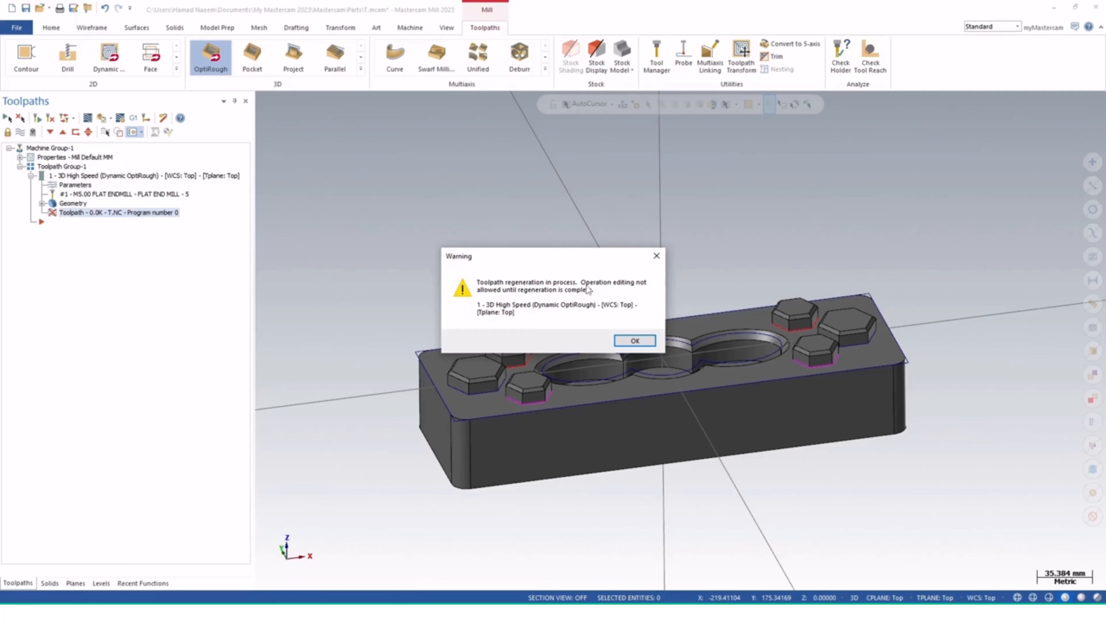
pyautogui.click(634, 341)
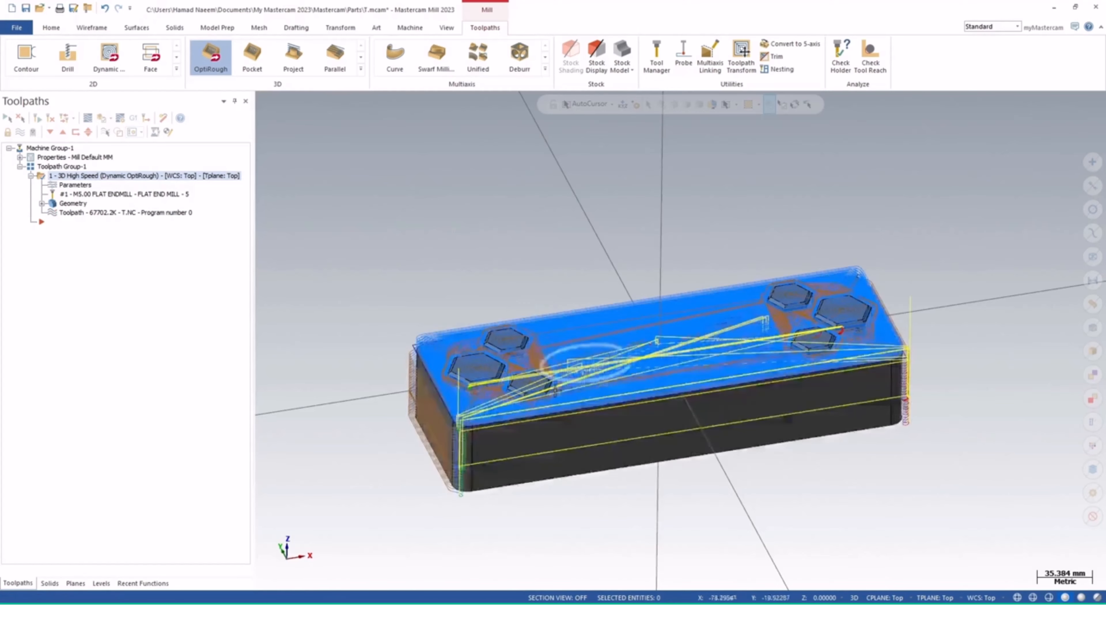
# - Examine the generated toolpath's depth passes and retract moves around the hexagonal bosses, the pocket and the outer walls
pyautogui.moveTo(603, 378); pyautogui.dragTo(482, 416, button='middle')
pyautogui.scroll(5, 609, 387)
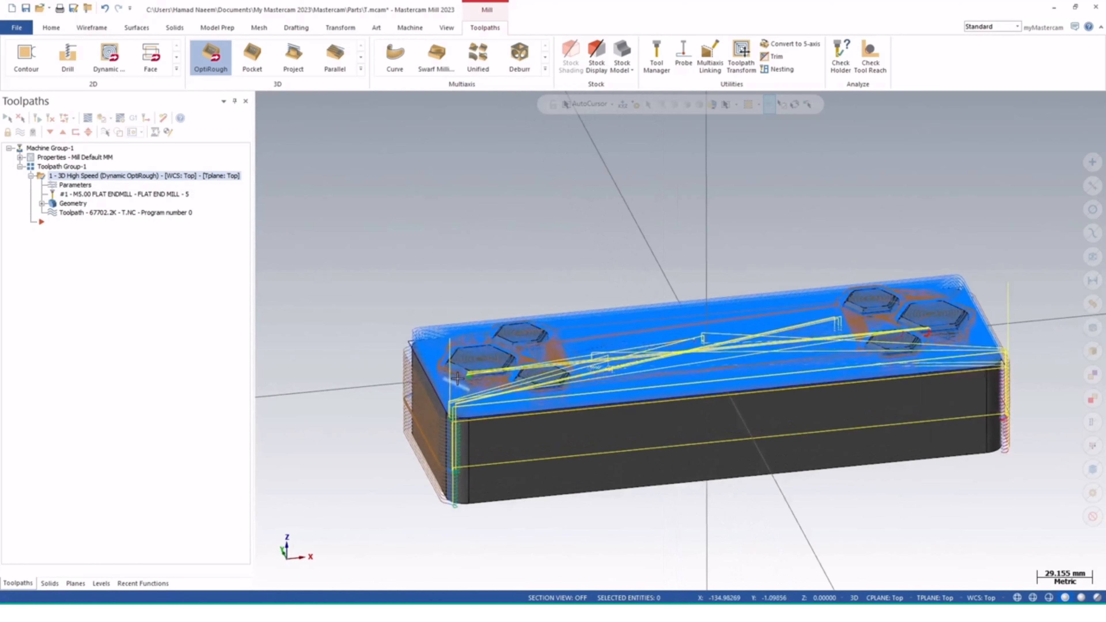
pyautogui.moveTo(609, 388); pyautogui.dragTo(597, 434, button='middle')
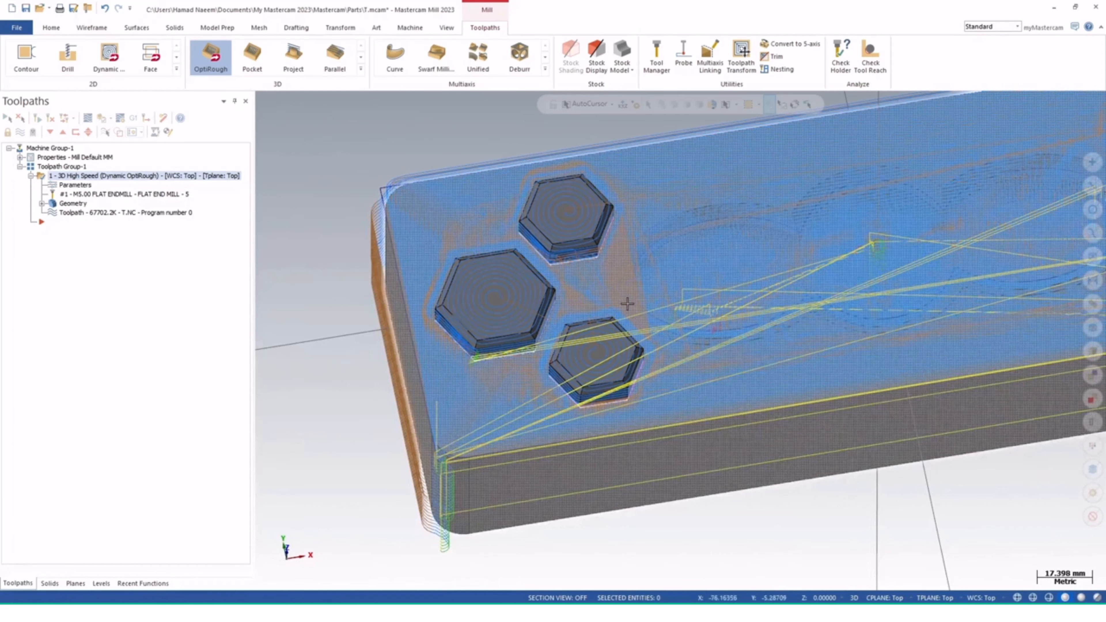
pyautogui.moveTo(627, 304); pyautogui.dragTo(456, 297, button='middle')
pyautogui.scroll(5, 455, 297)
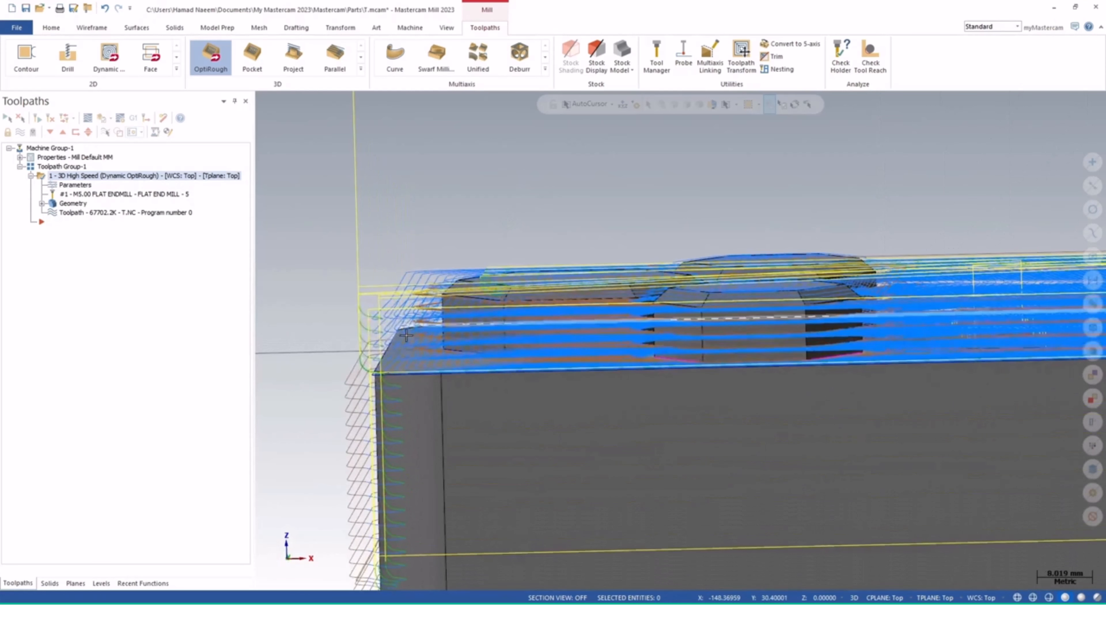
pyautogui.scroll(5, 425, 283)
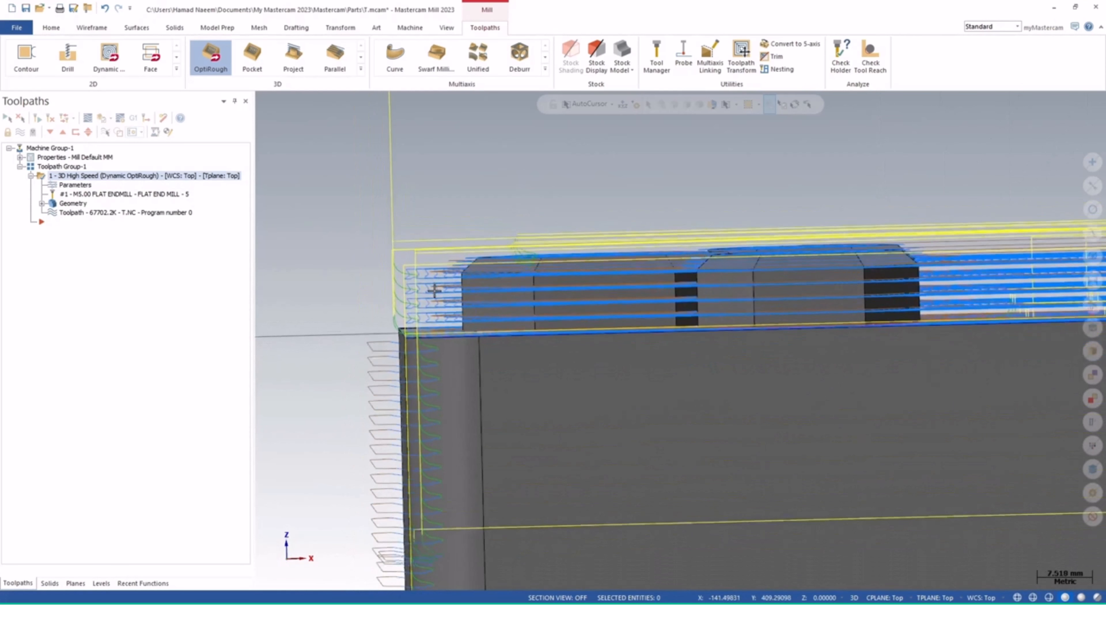
pyautogui.scroll(-4, 430, 273)
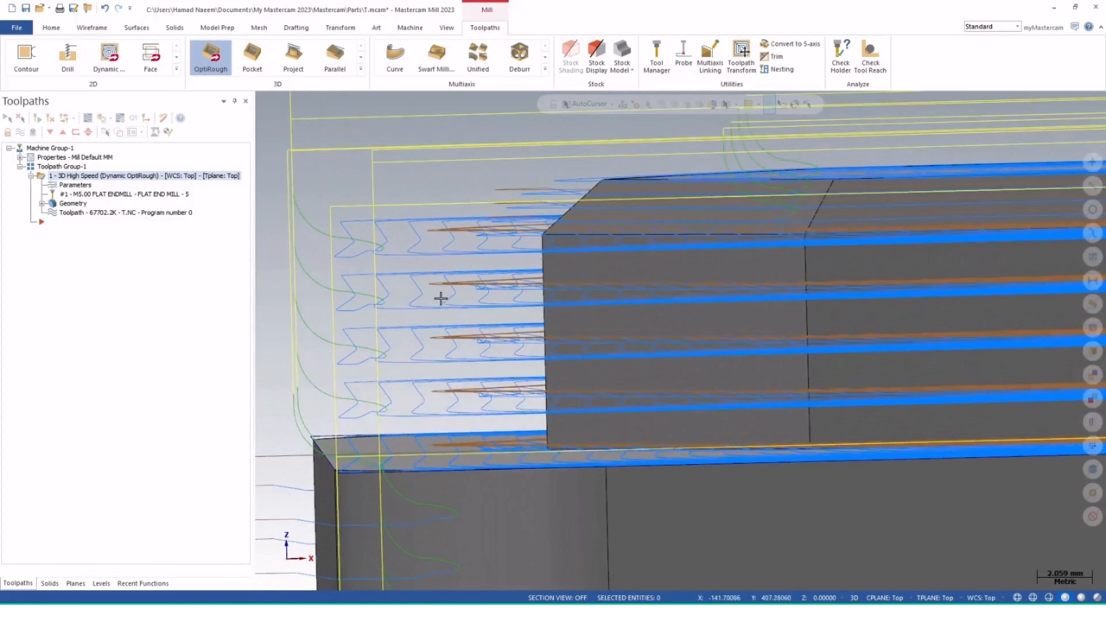
pyautogui.scroll(-6, 472, 283)
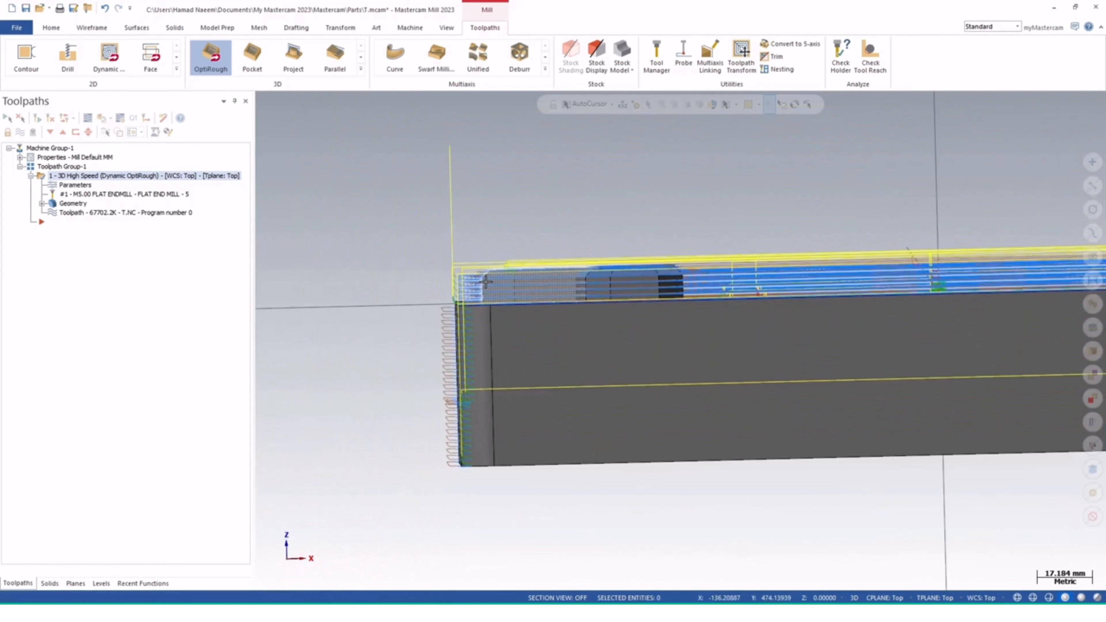
pyautogui.moveTo(778, 279); pyautogui.dragTo(775, 299, button='middle')
pyautogui.moveTo(680, 341); pyautogui.dragTo(921, 247, button='middle')
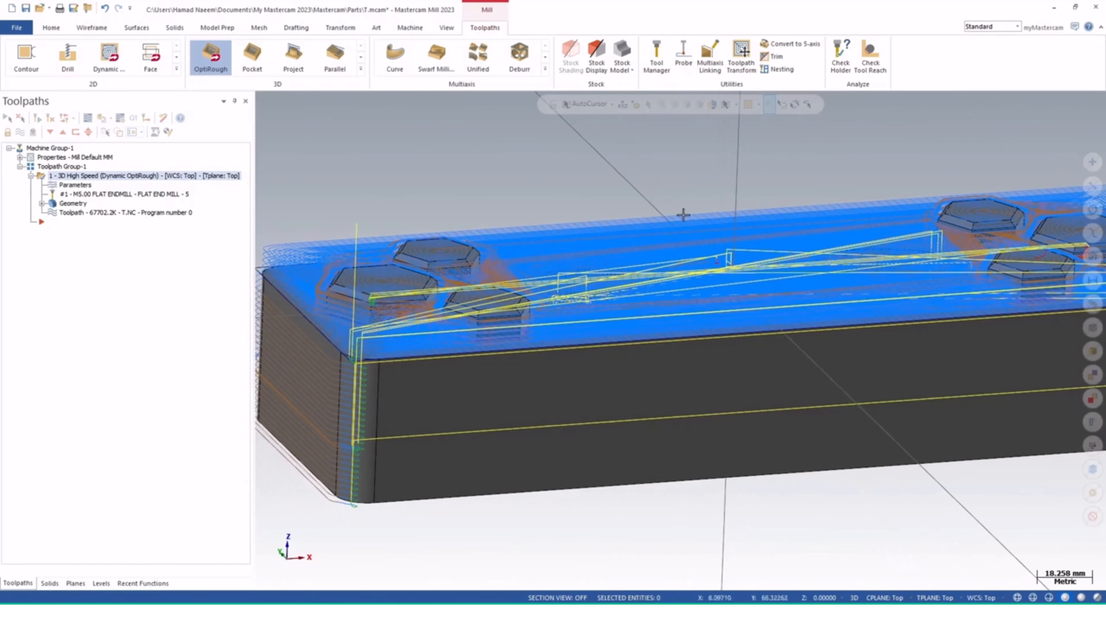
pyautogui.keyDown('shift'); pyautogui.moveTo(447, 264); pyautogui.dragTo(466, 274, button='middle'); pyautogui.keyUp('shift')
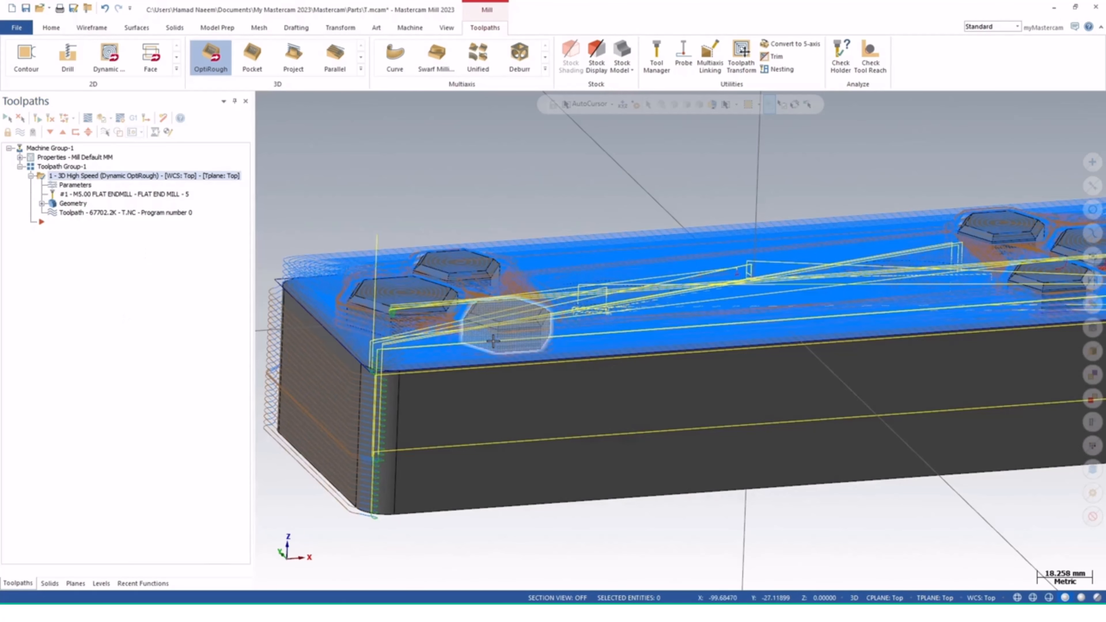
pyautogui.scroll(-4, 739, 396)
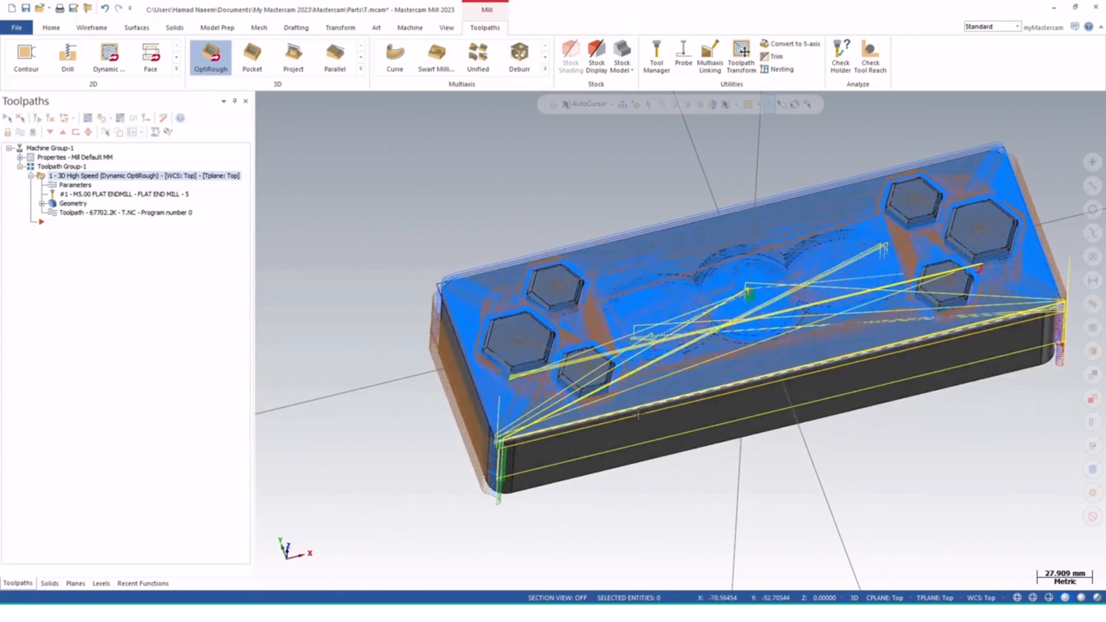
pyautogui.scroll(5, 506, 450)
pyautogui.scroll(2, 506, 450)
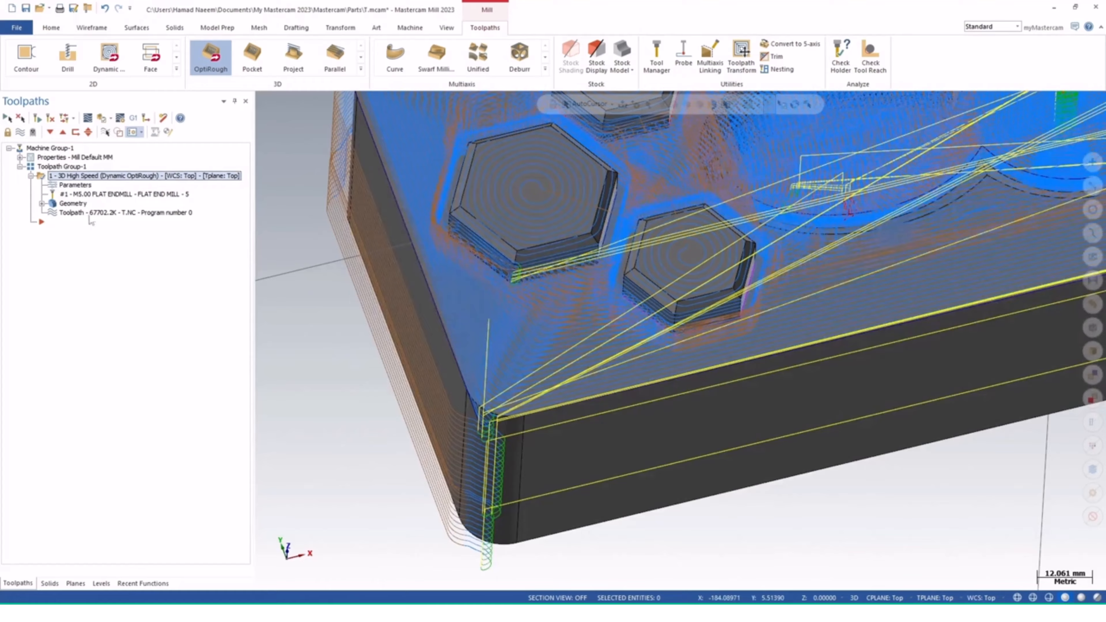
# - Set the OptiRough toolpath control strategy to Stay inside and regenerate the operation
pyautogui.click(73, 186)
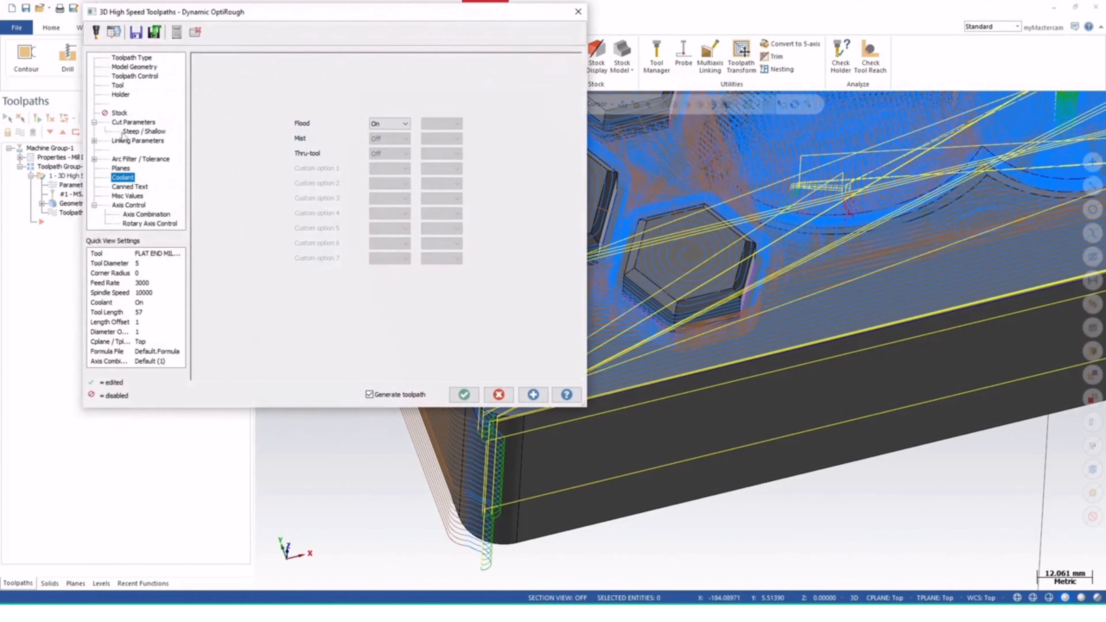
pyautogui.click(124, 123)
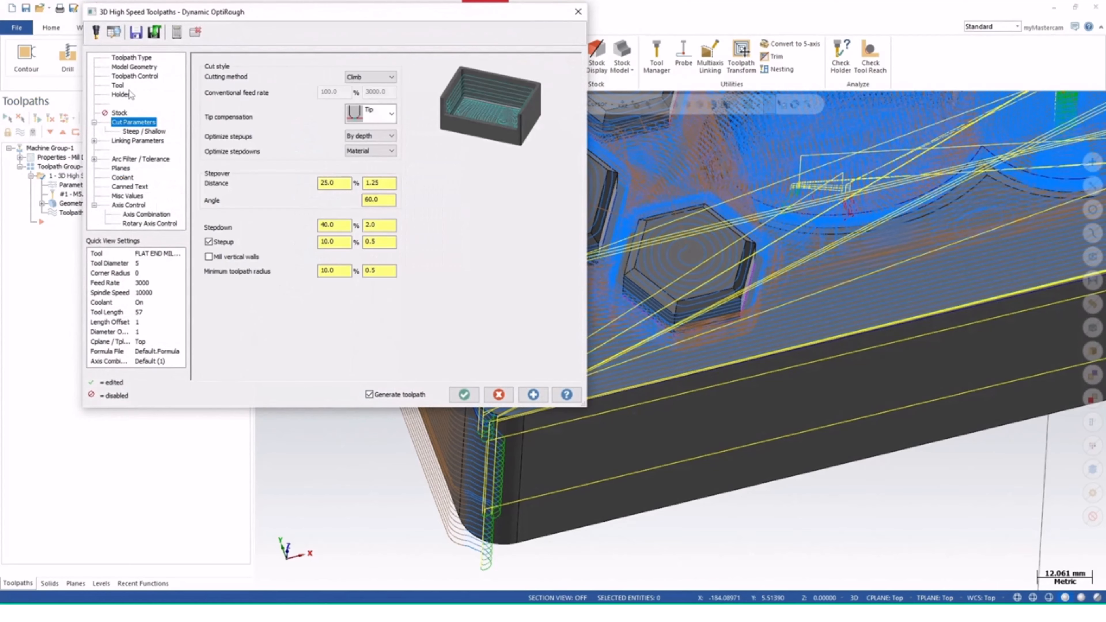
pyautogui.click(132, 77)
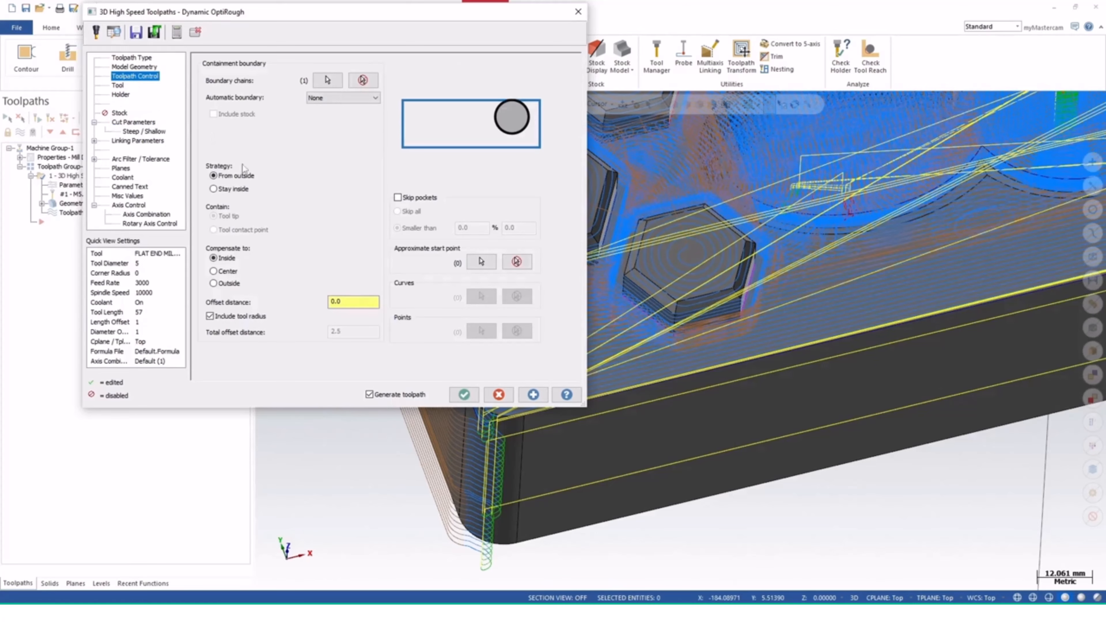
pyautogui.click(214, 188)
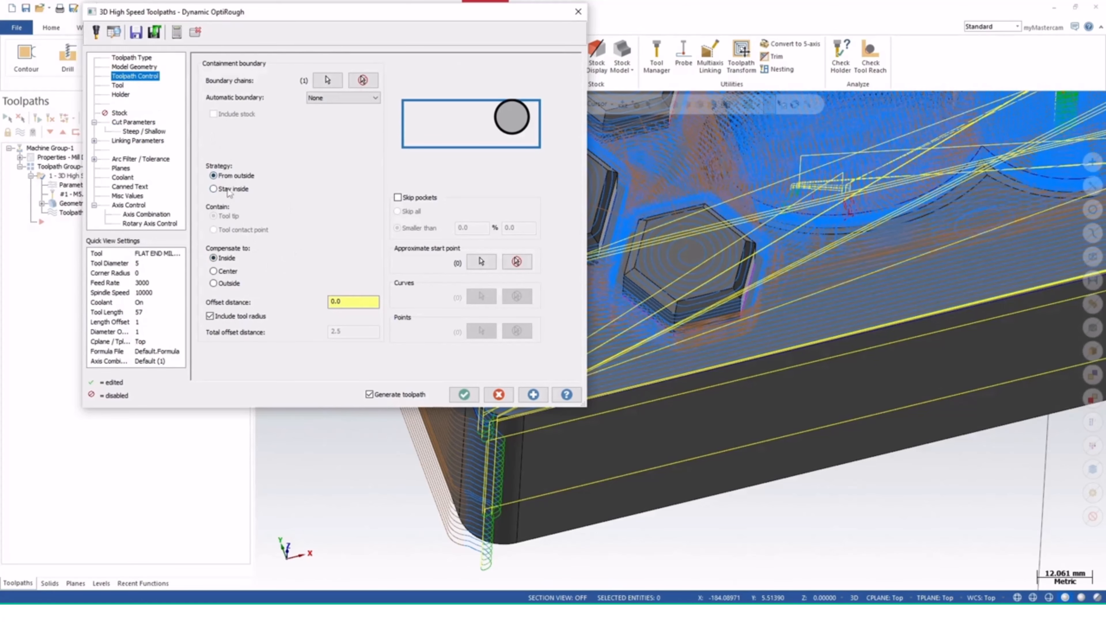
pyautogui.click(473, 399)
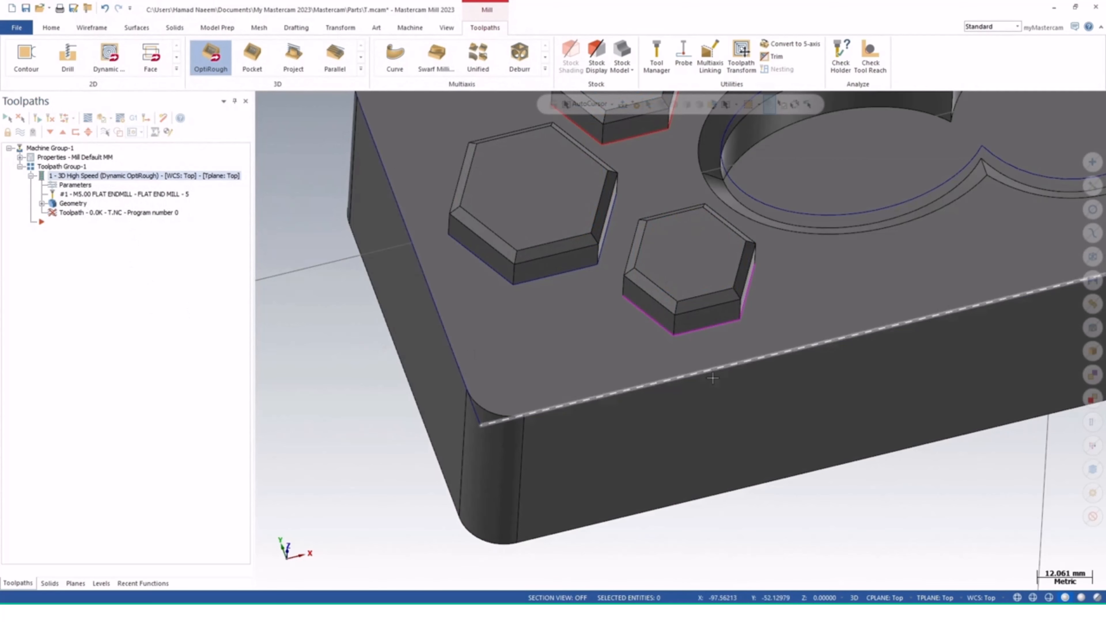
# - Try to open the toolpath entry of the Dynamic OptiRough operation during its regeneration
pyautogui.scroll(-3, 717, 374)
pyautogui.scroll(-3, 717, 373)
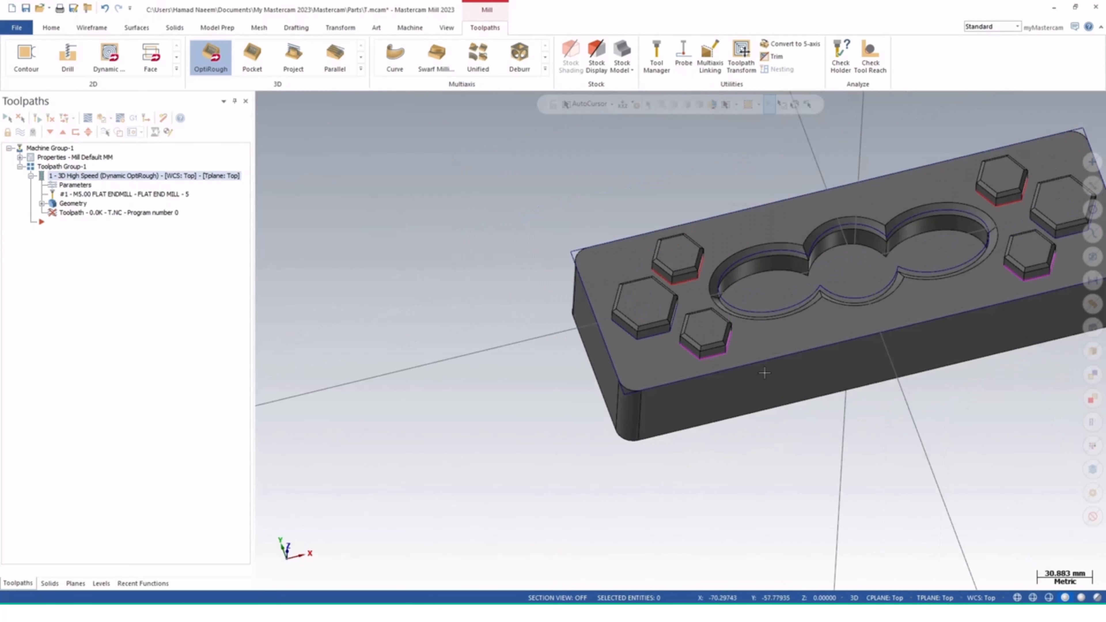
pyautogui.moveTo(714, 370); pyautogui.dragTo(568, 447, button='middle')
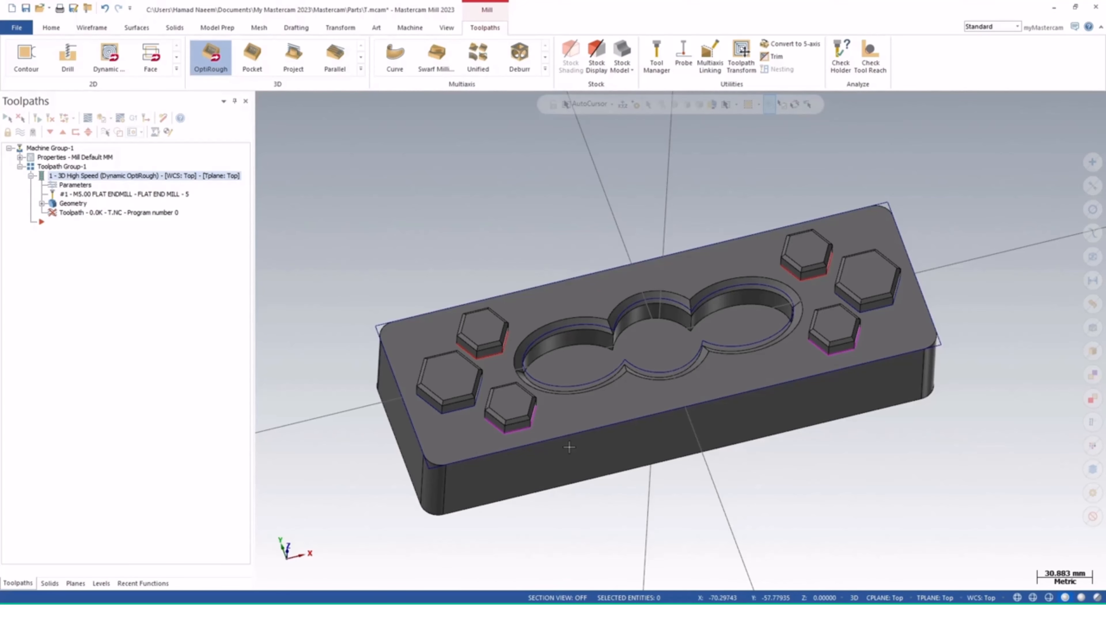
pyautogui.moveTo(707, 479); pyautogui.dragTo(697, 458, button='middle')
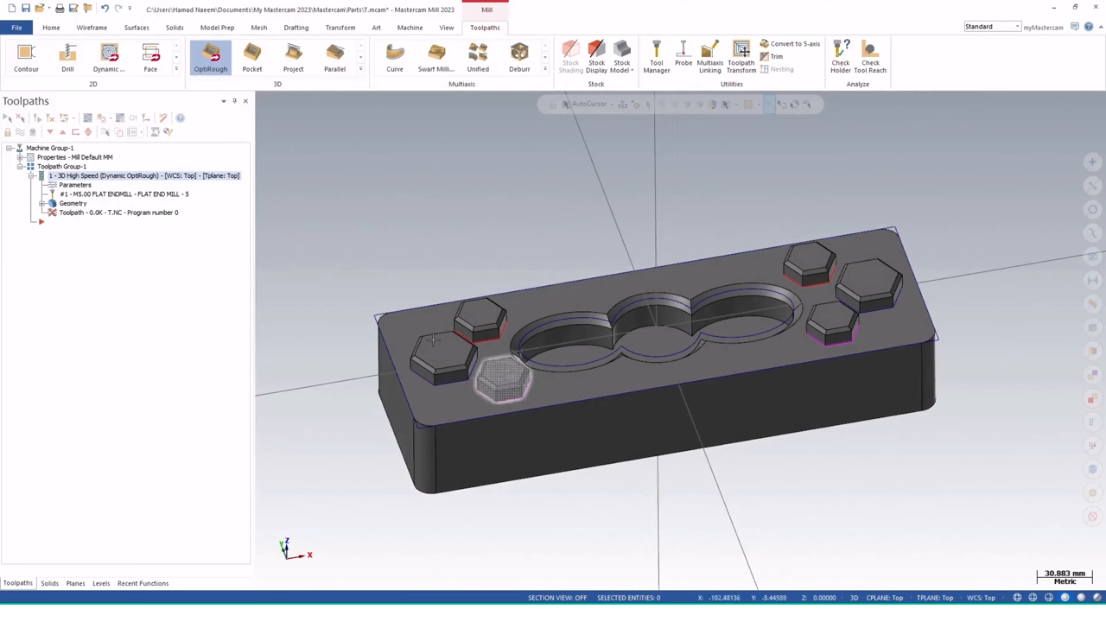
pyautogui.doubleClick(103, 213)
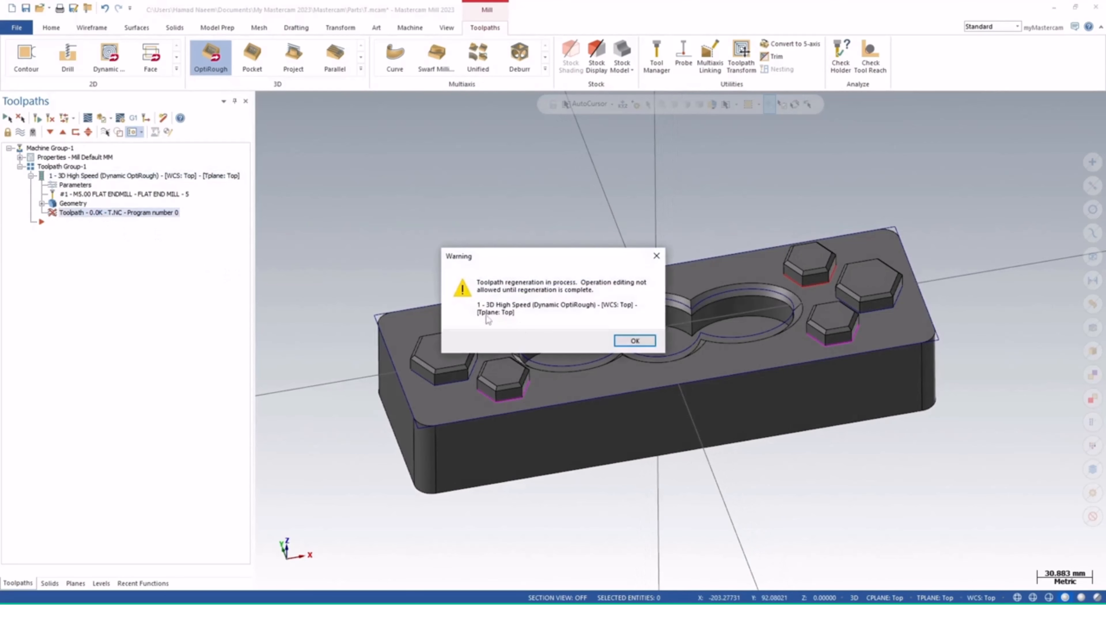
pyautogui.click(620, 341)
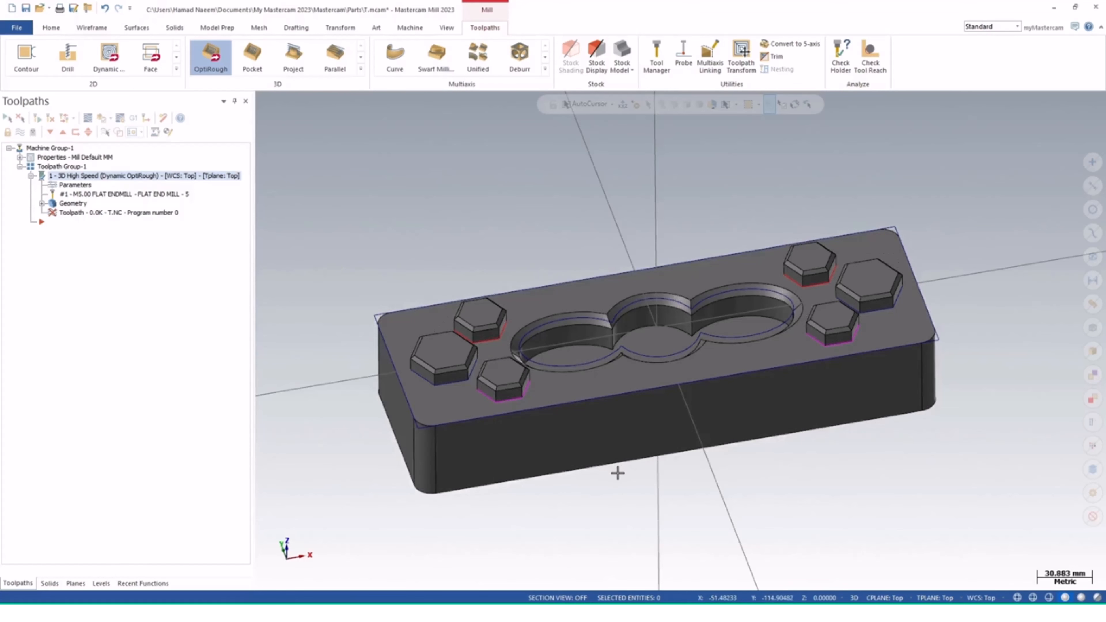
pyautogui.moveTo(617, 470)
pyautogui.mouseDown(button='middle')
pyautogui.moveTo(637, 467)
pyautogui.moveTo(646, 447)
pyautogui.moveTo(639, 459)
pyautogui.moveTo(747, 459)
pyautogui.moveTo(718, 475)
pyautogui.moveTo(684, 467)
pyautogui.mouseUp(button='middle')
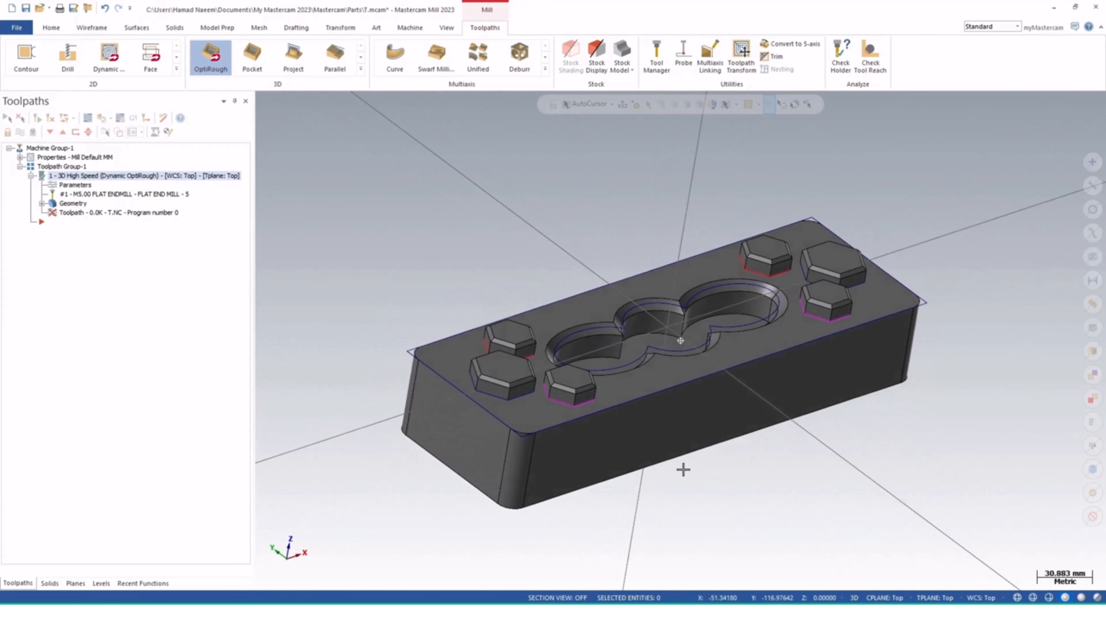
pyautogui.click(122, 305)
pyautogui.rightClick(94, 293)
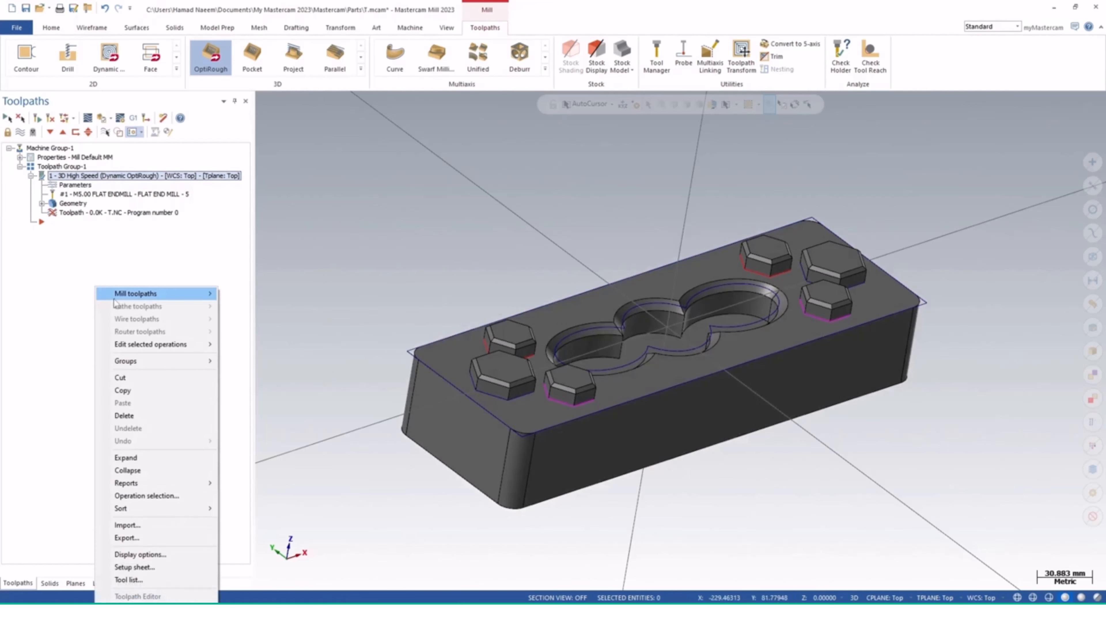
pyautogui.moveTo(123, 302)
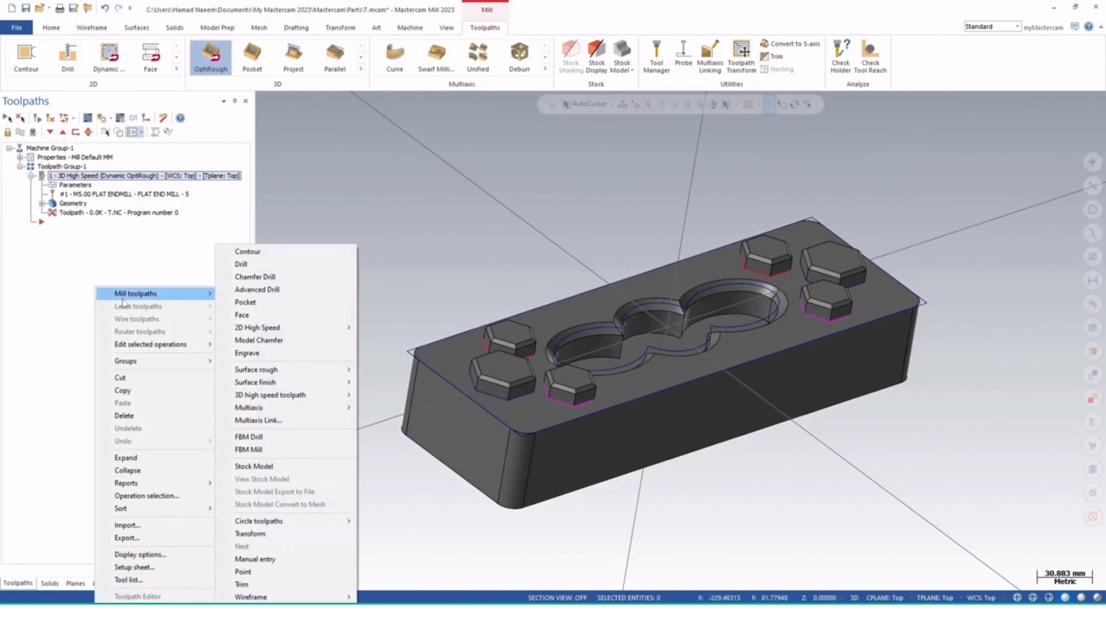
pyautogui.click(141, 253)
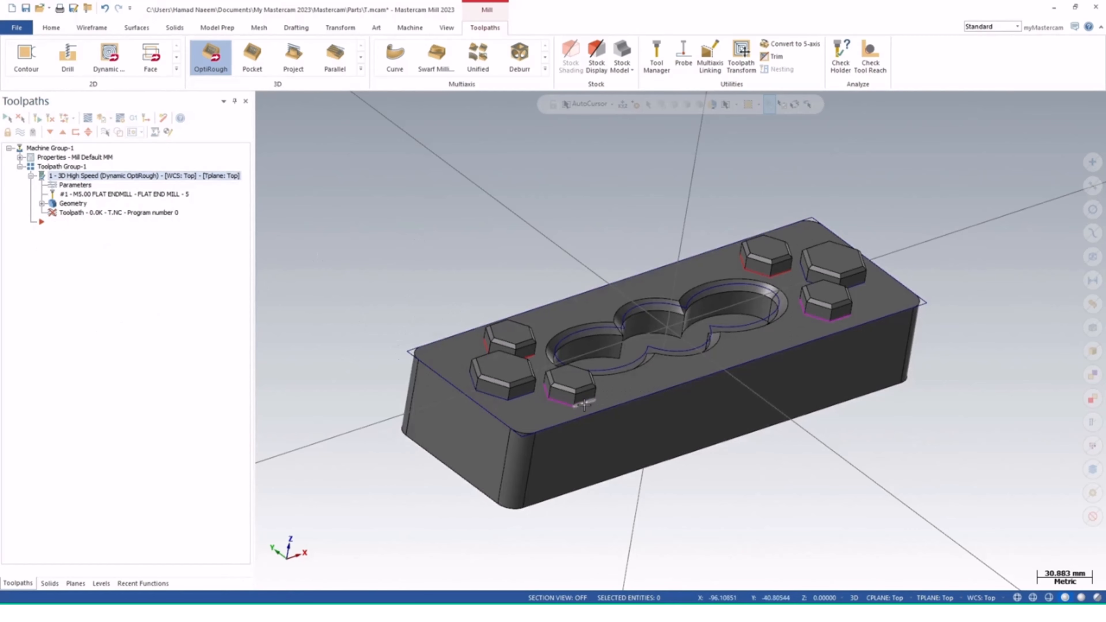
pyautogui.moveTo(584, 407); pyautogui.dragTo(571, 353, button='middle')
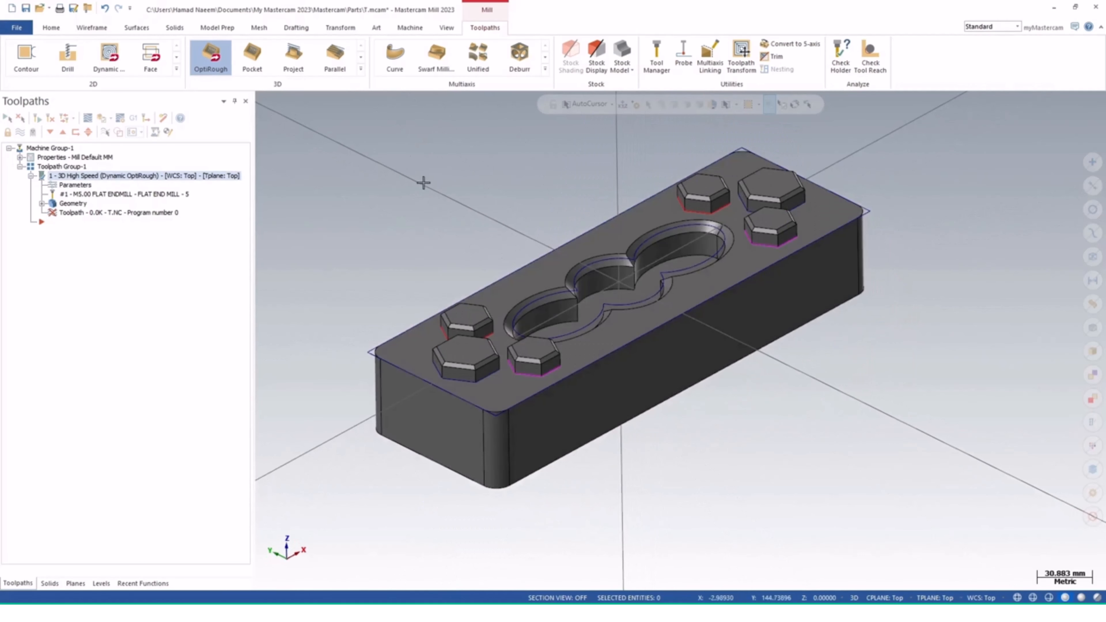
# - Start a 3D Surface Finish Contour toolpath and select all outer side walls and rounded corners of the block as drive surfaces
pyautogui.click(360, 70)
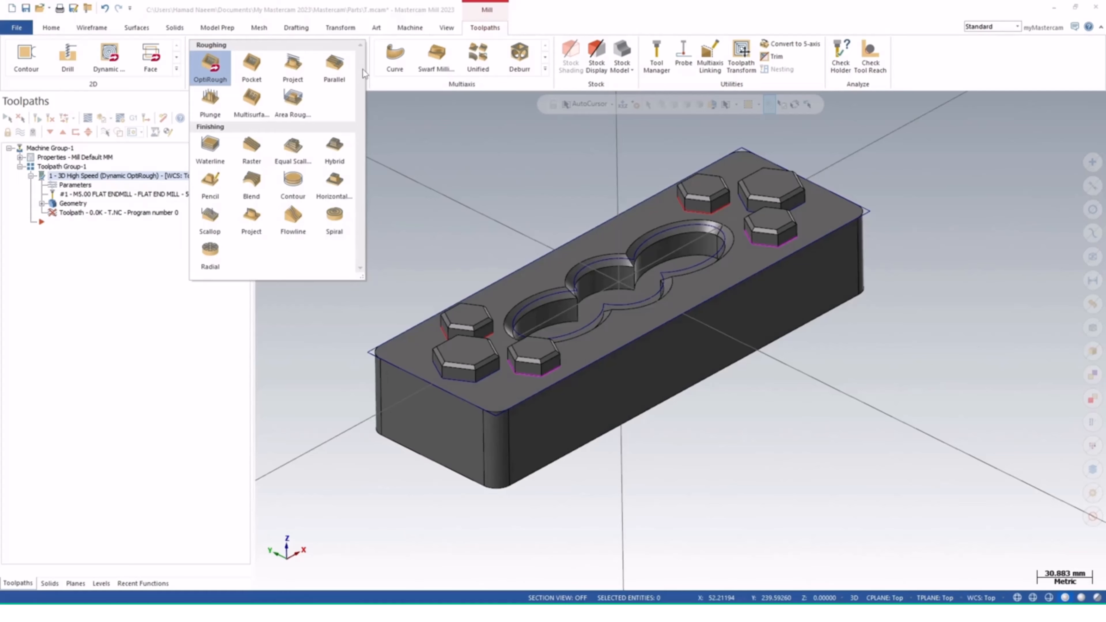
pyautogui.click(296, 194)
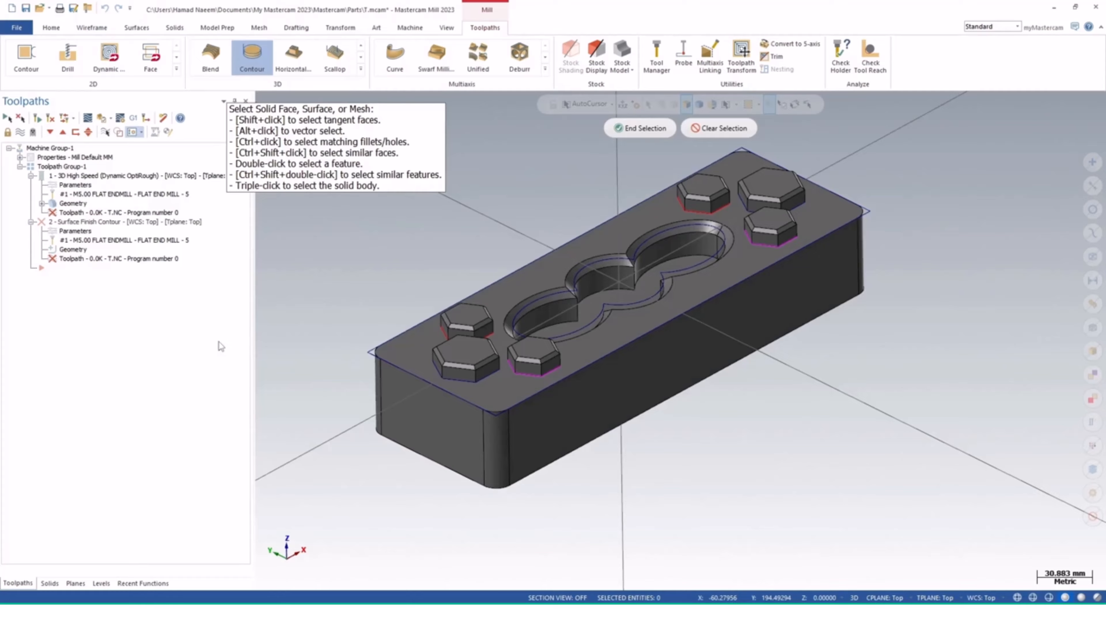
pyautogui.keyDown('shift'); pyautogui.click(417, 403); pyautogui.keyUp('shift')
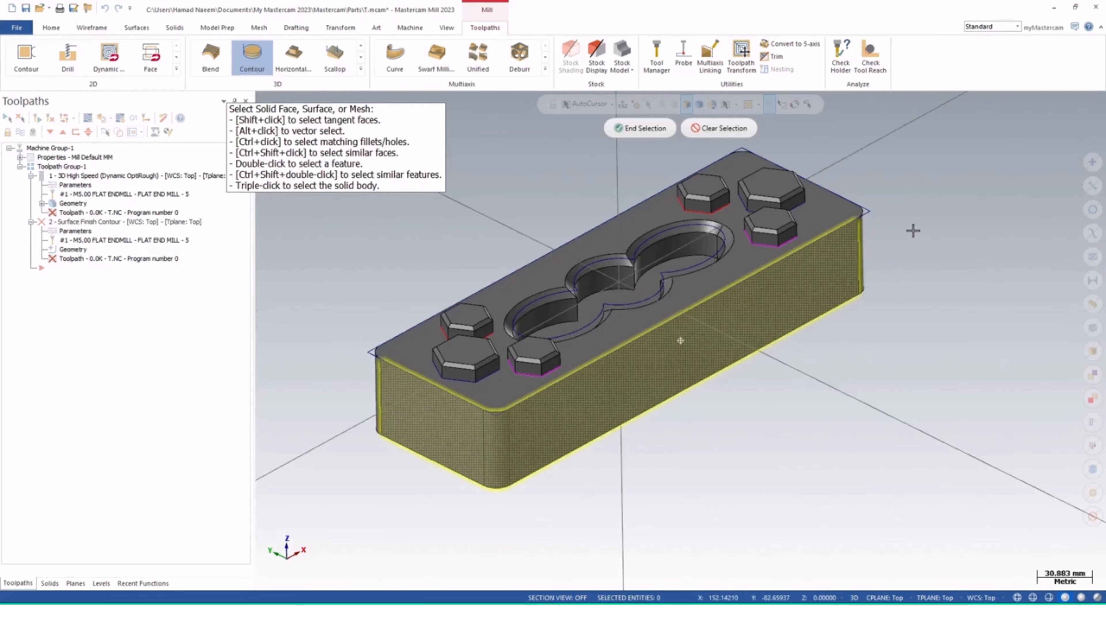
pyautogui.moveTo(914, 230); pyautogui.dragTo(868, 266, button='middle')
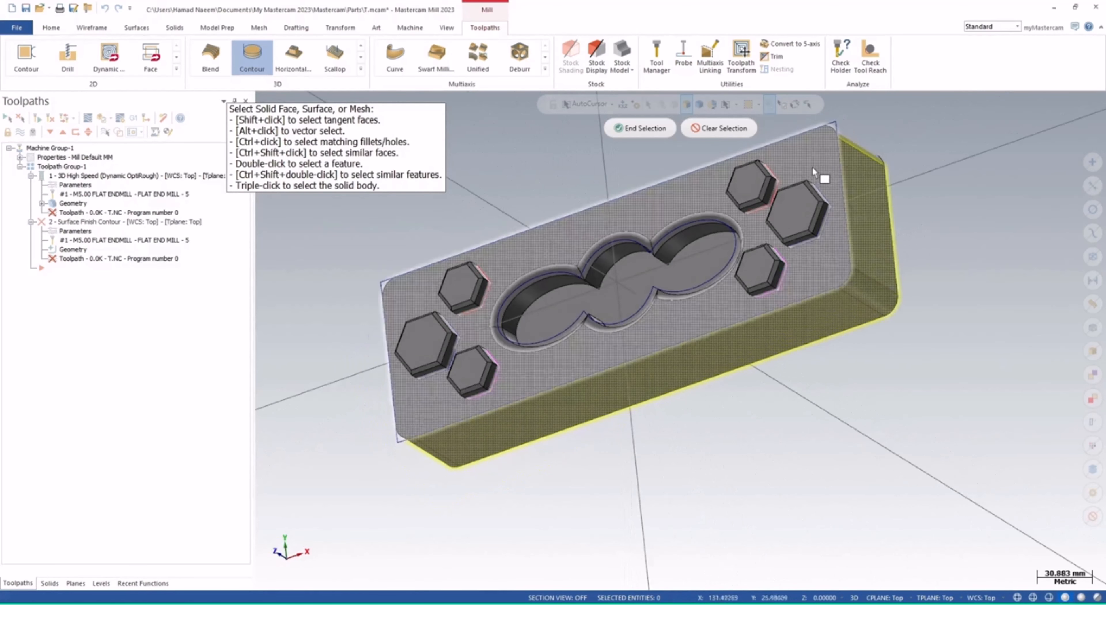
pyautogui.moveTo(814, 172); pyautogui.dragTo(854, 137, button='middle')
pyautogui.moveTo(817, 127); pyautogui.dragTo(619, 276, button='middle')
pyautogui.scroll(-2, 619, 275)
pyautogui.moveTo(540, 239); pyautogui.dragTo(586, 339, button='middle')
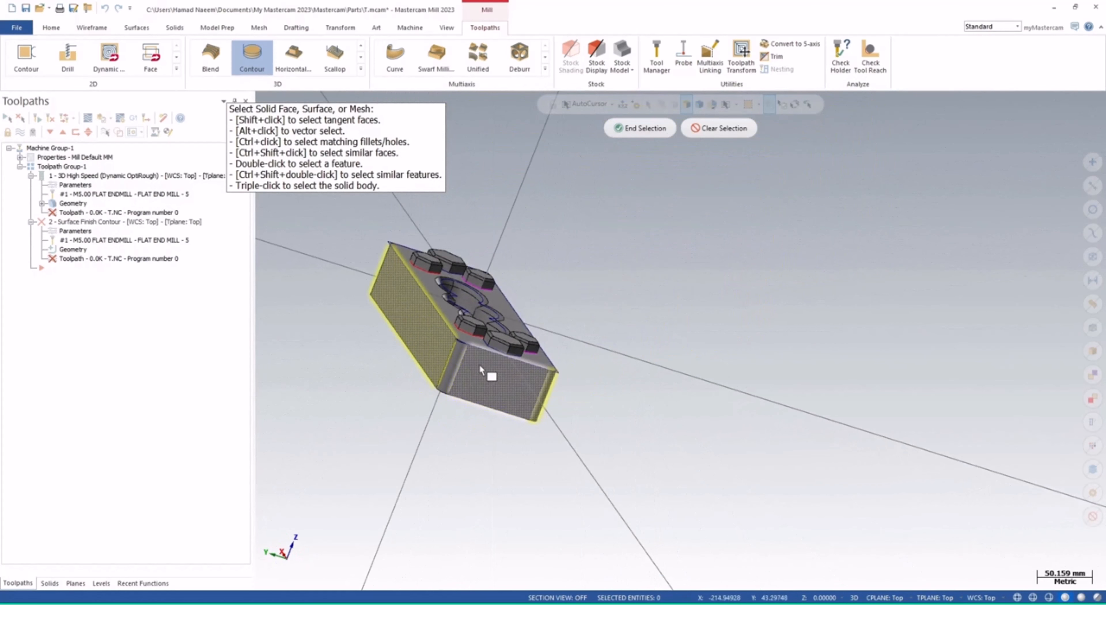
pyautogui.click(456, 361)
pyautogui.moveTo(551, 384); pyautogui.dragTo(625, 141, button='middle')
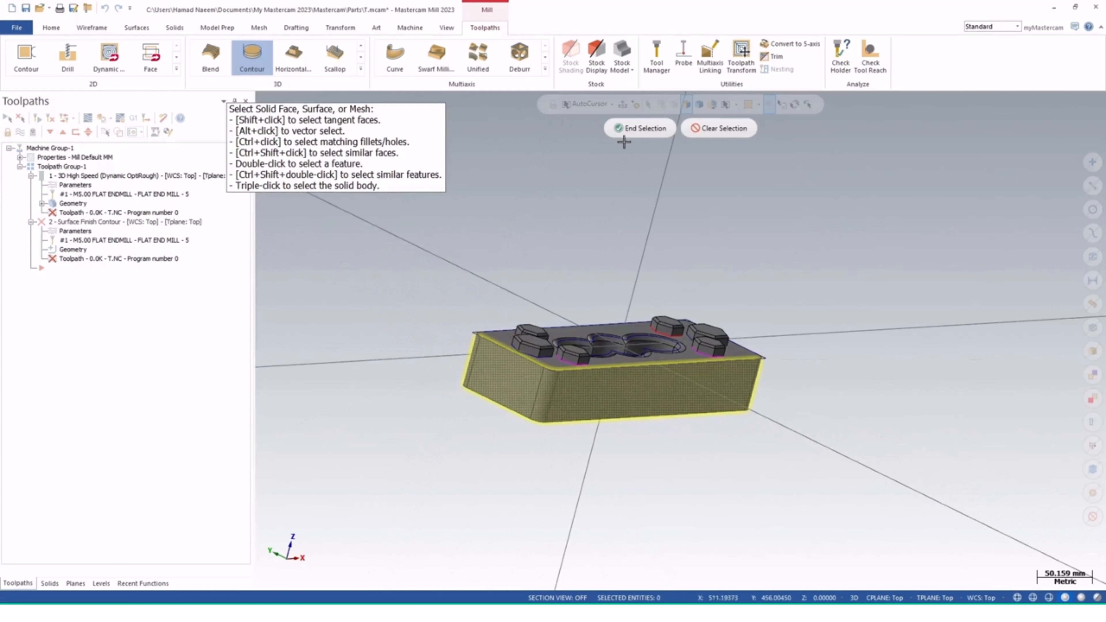
pyautogui.click(627, 129)
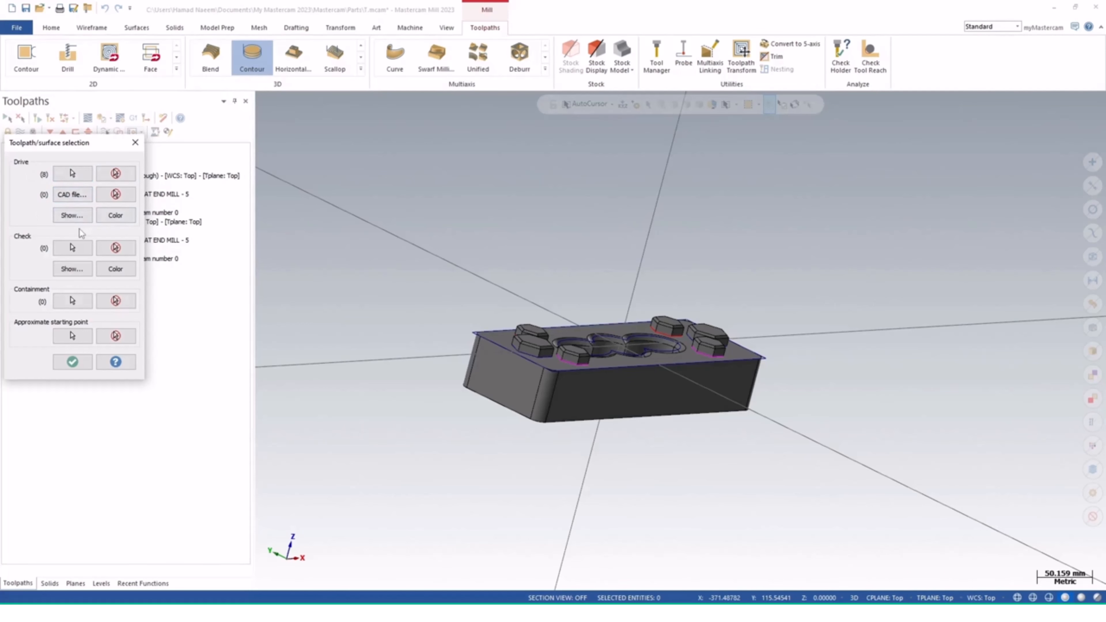
pyautogui.moveTo(552, 355); pyautogui.dragTo(407, 365, button='middle')
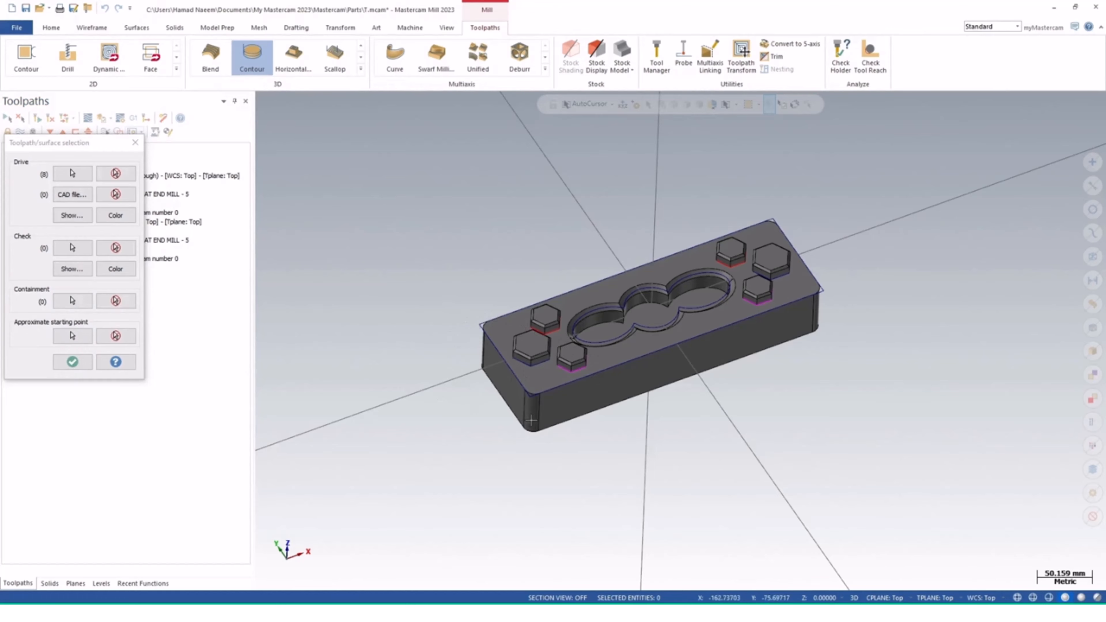
pyautogui.click(72, 362)
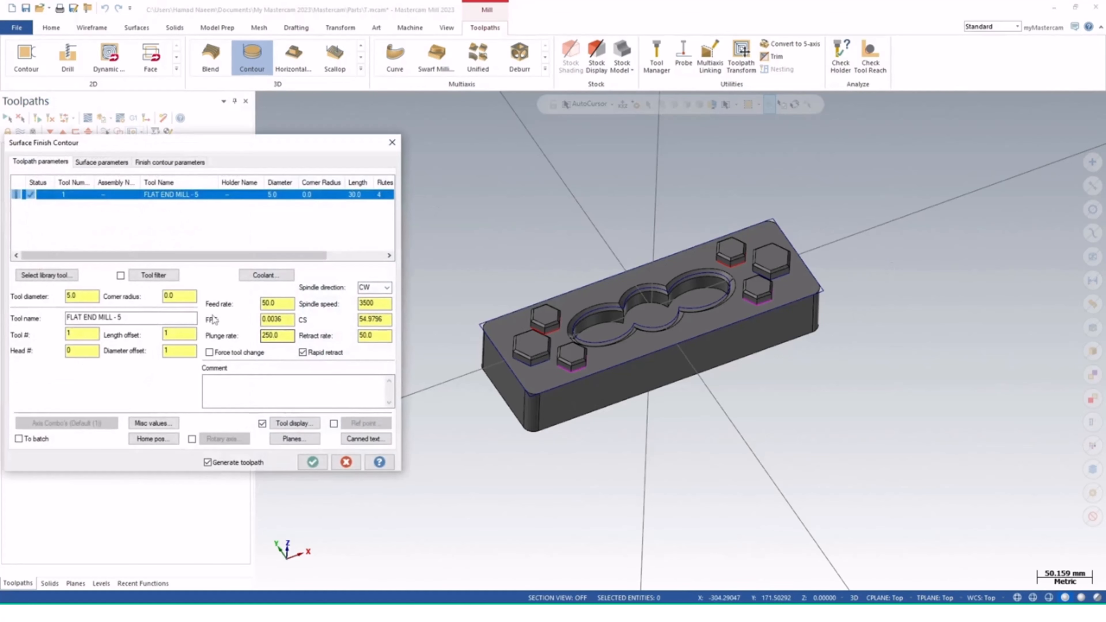
# - Filter the tool list to show only the flat end mill tool type
pyautogui.click(41, 278)
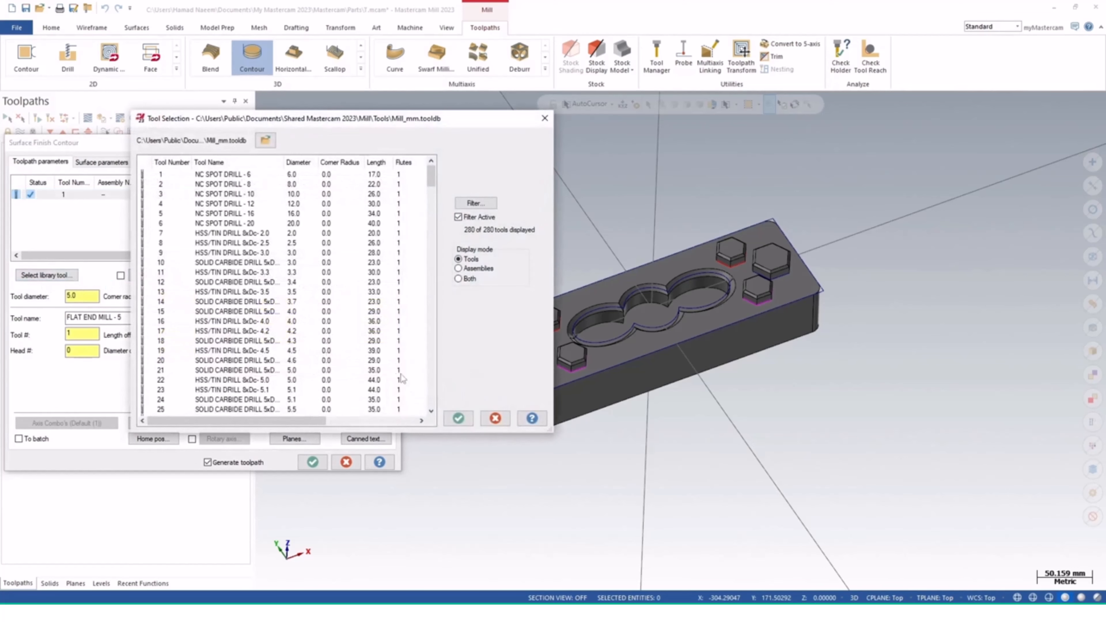
pyautogui.click(495, 418)
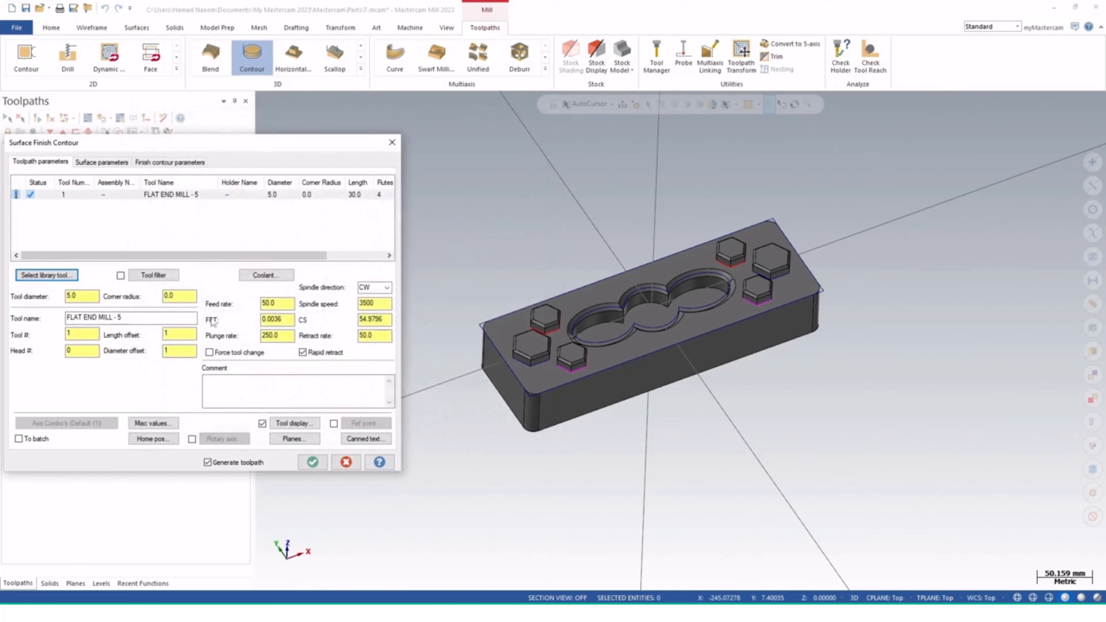
pyautogui.click(162, 277)
pyautogui.click(135, 342)
pyautogui.click(36, 186)
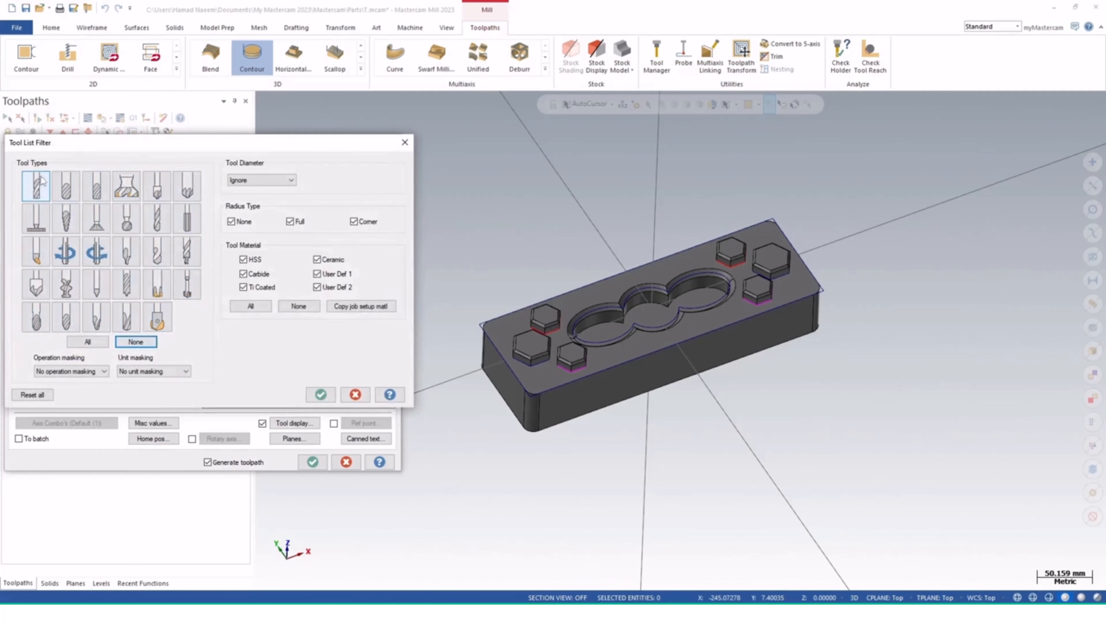
pyautogui.click(320, 395)
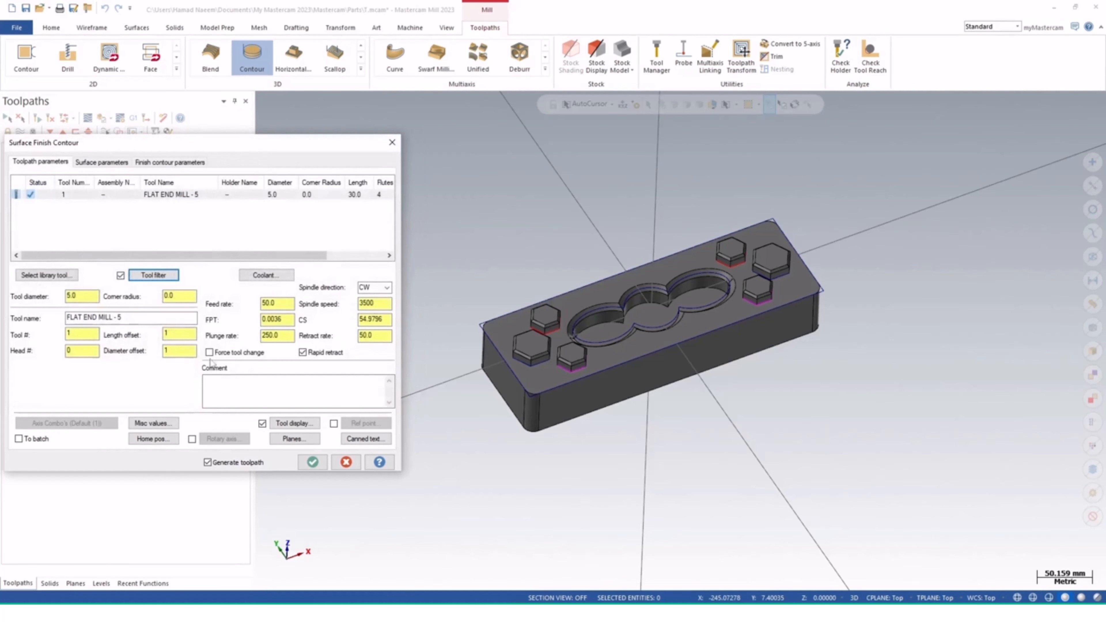
# - Add the FLAT END MILL - 10 from the tool library to the finish contour operation
pyautogui.click(47, 275)
pyautogui.click(224, 223)
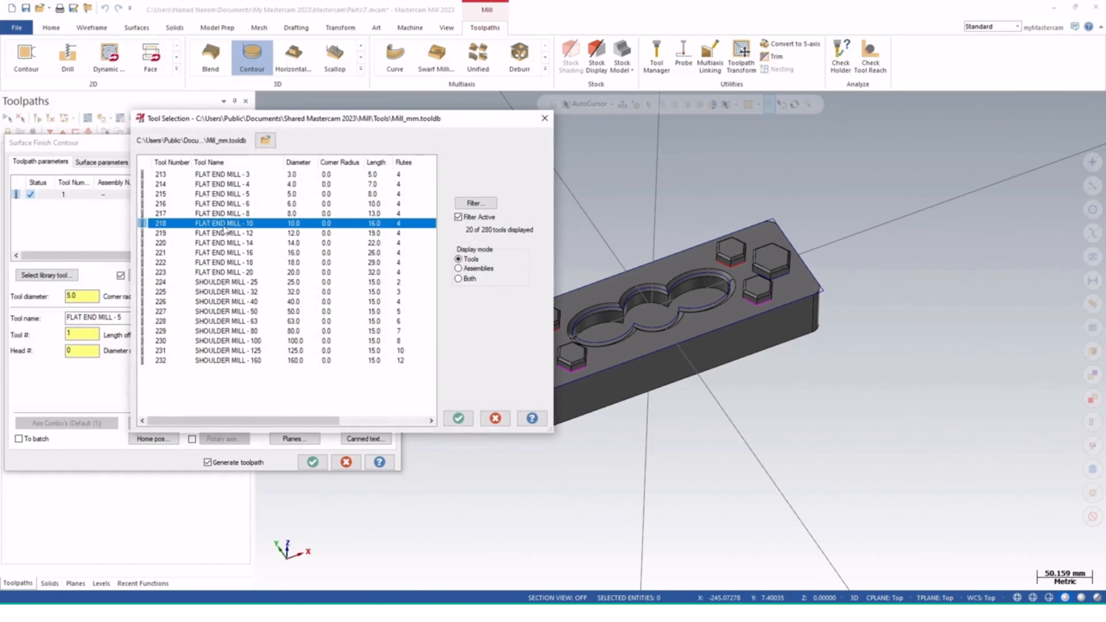
pyautogui.click(457, 418)
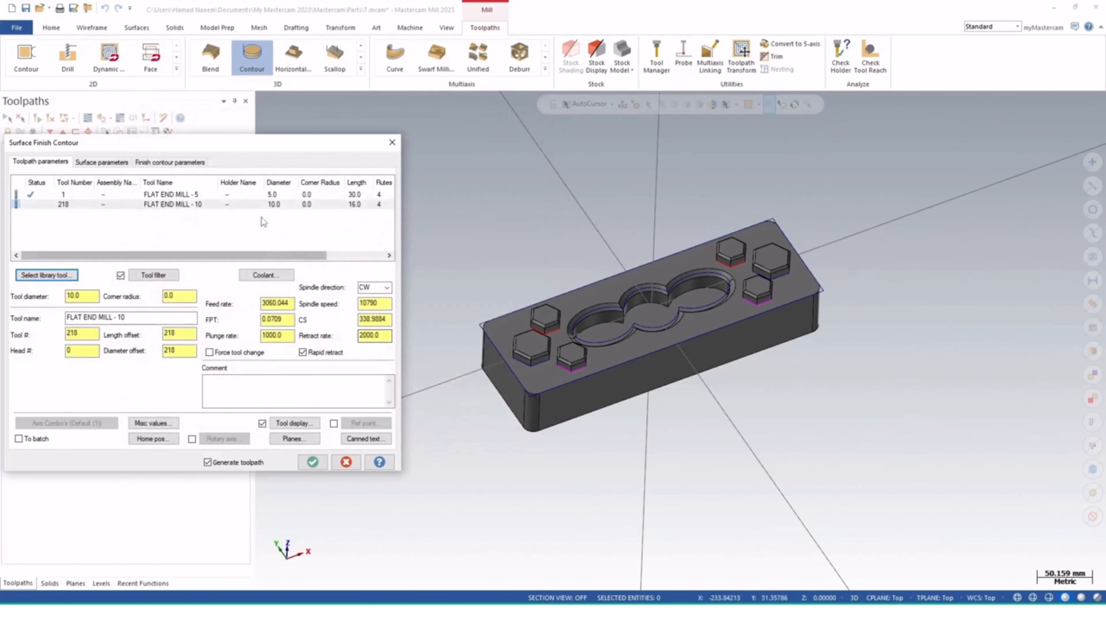
# - Edit the 10 mm flat end mill to a cutting length of 50 and an overall length of 150
pyautogui.doubleClick(275, 205)
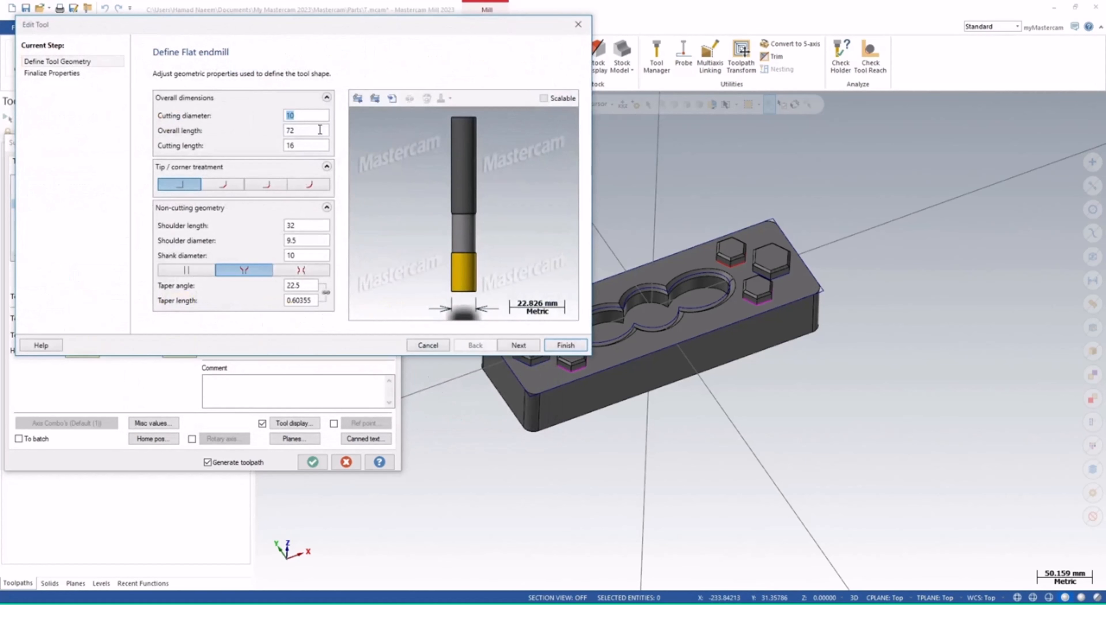
pyautogui.click(305, 148)
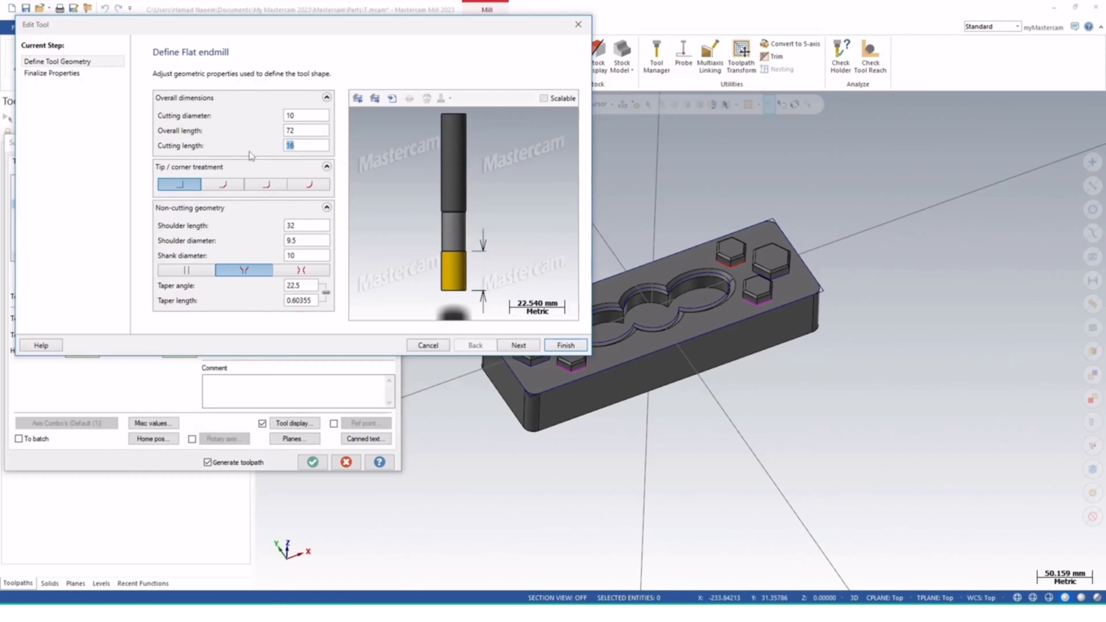
pyautogui.press('Tab')
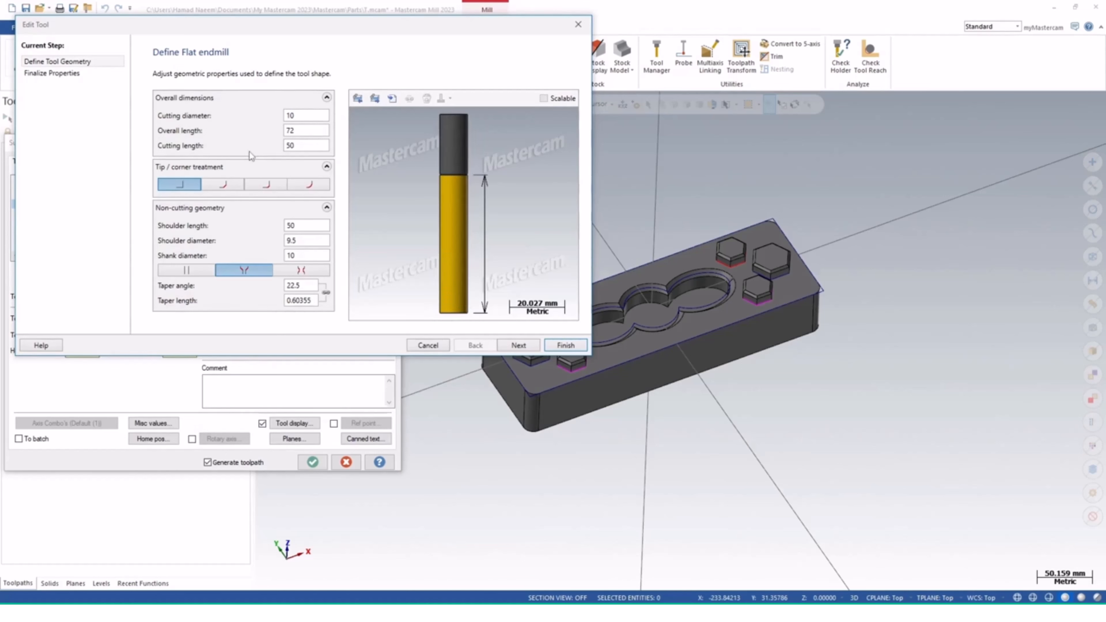
pyautogui.click(301, 131)
pyautogui.write('150')
pyautogui.click(306, 118)
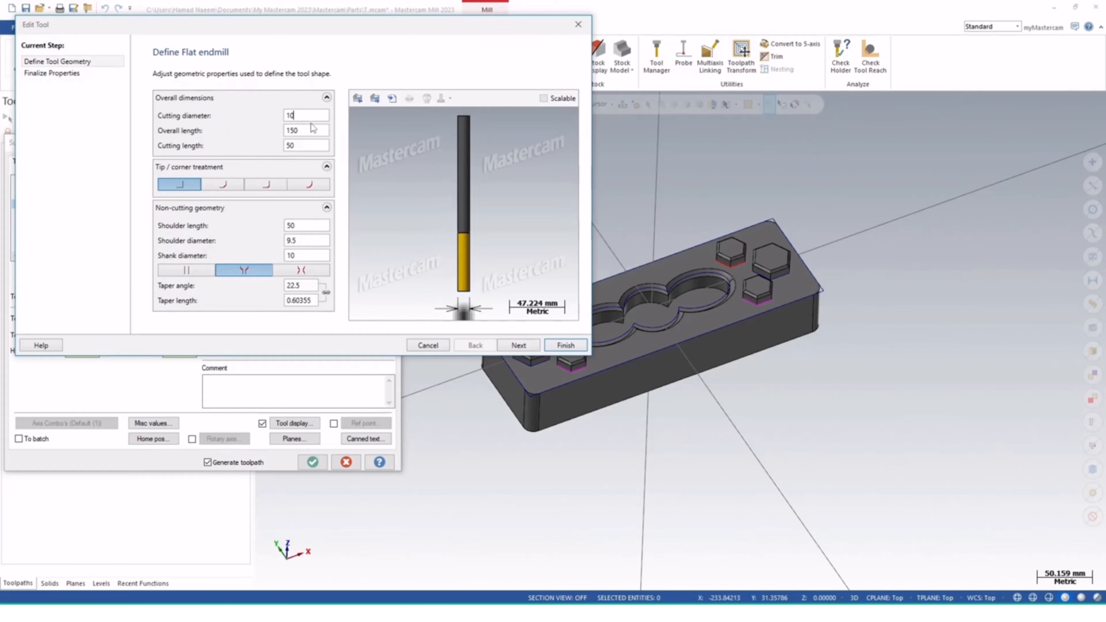
pyautogui.click(566, 345)
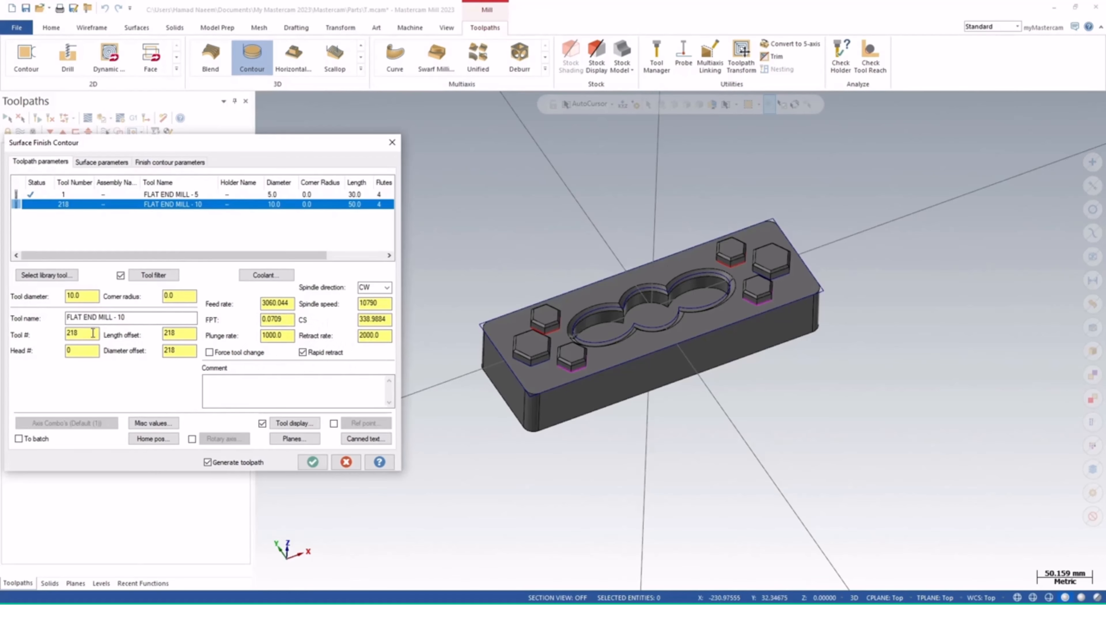
# - Set the tool number of the 10 mm flat end mill to 2
pyautogui.moveTo(92, 333); pyautogui.dragTo(45, 332)
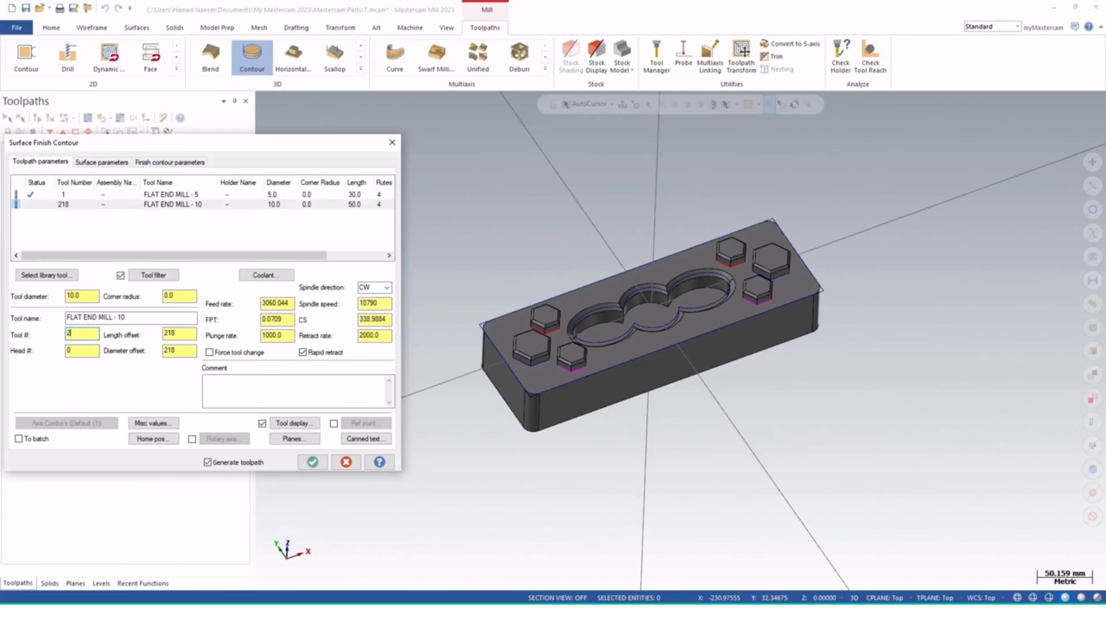
pyautogui.write('2')
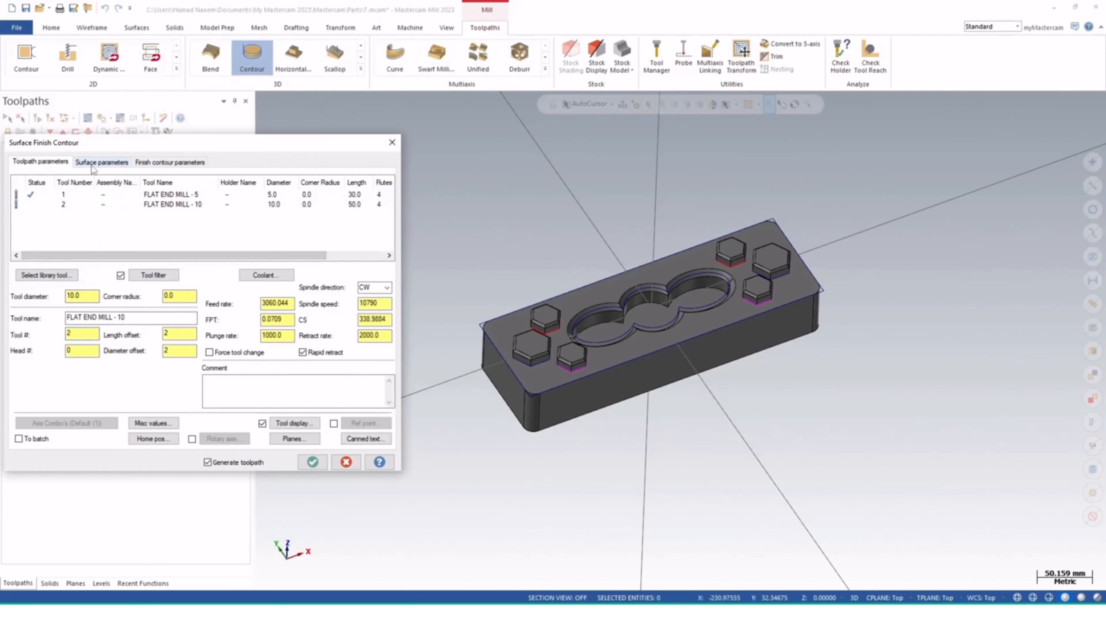
# - Set the feed plane to an absolute 10 and compensate the tool containment to the inside
pyautogui.click(101, 162)
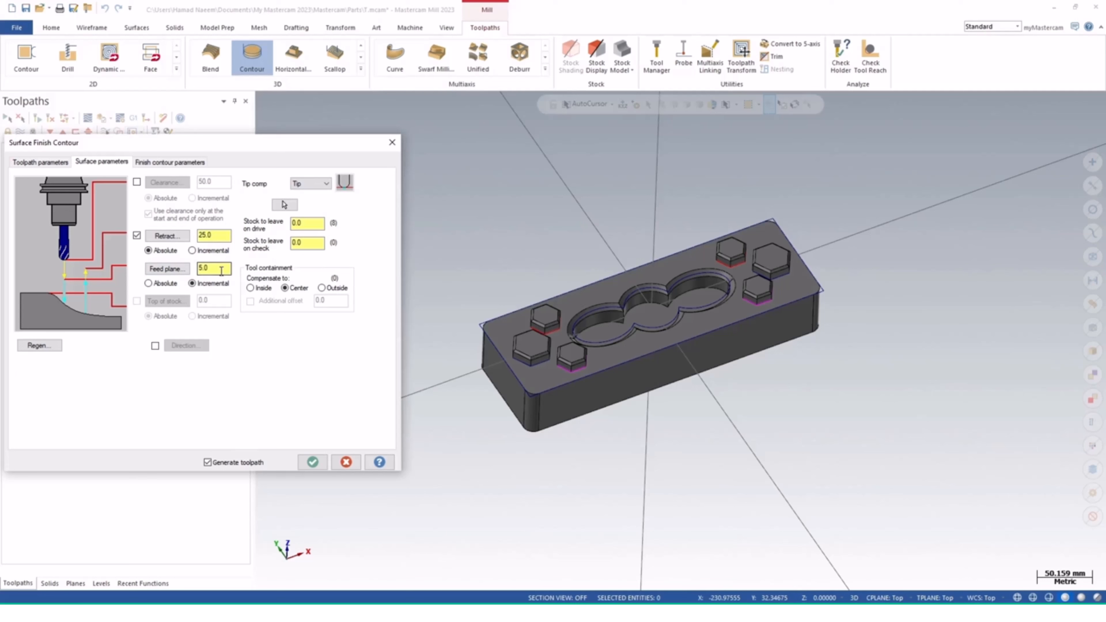
pyautogui.click(170, 284)
pyautogui.moveTo(215, 272); pyautogui.dragTo(196, 271)
pyautogui.write('10')
pyautogui.click(266, 290)
pyautogui.click(286, 290)
pyautogui.click(263, 289)
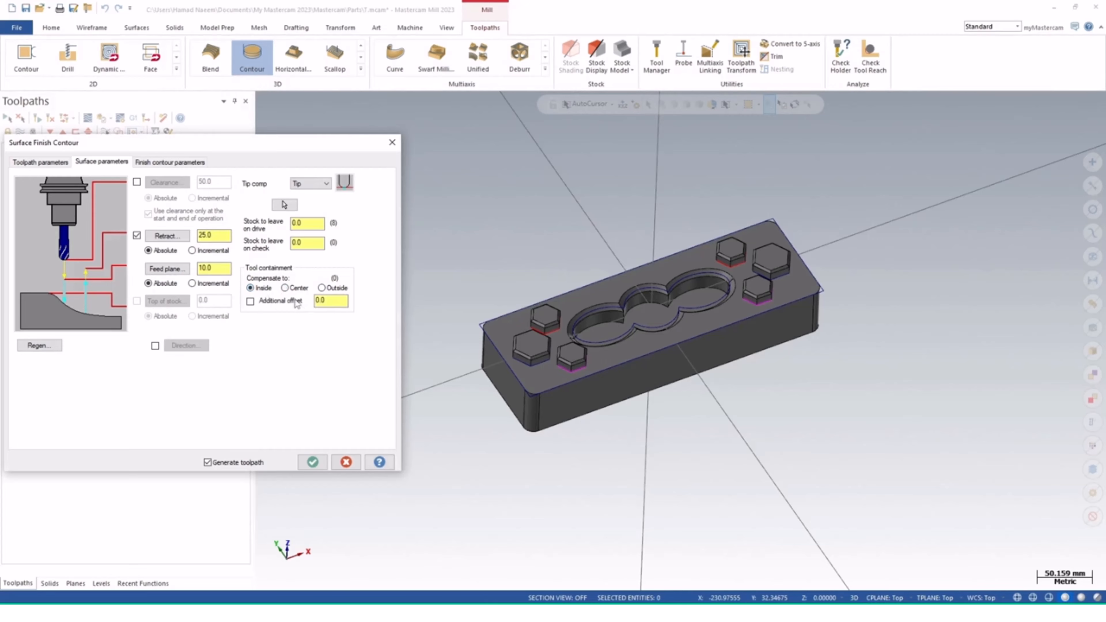
# - Set the finish contour's maximum stepdown to 1 with a Ramp transition, and enable Optimize cut order
pyautogui.click(188, 164)
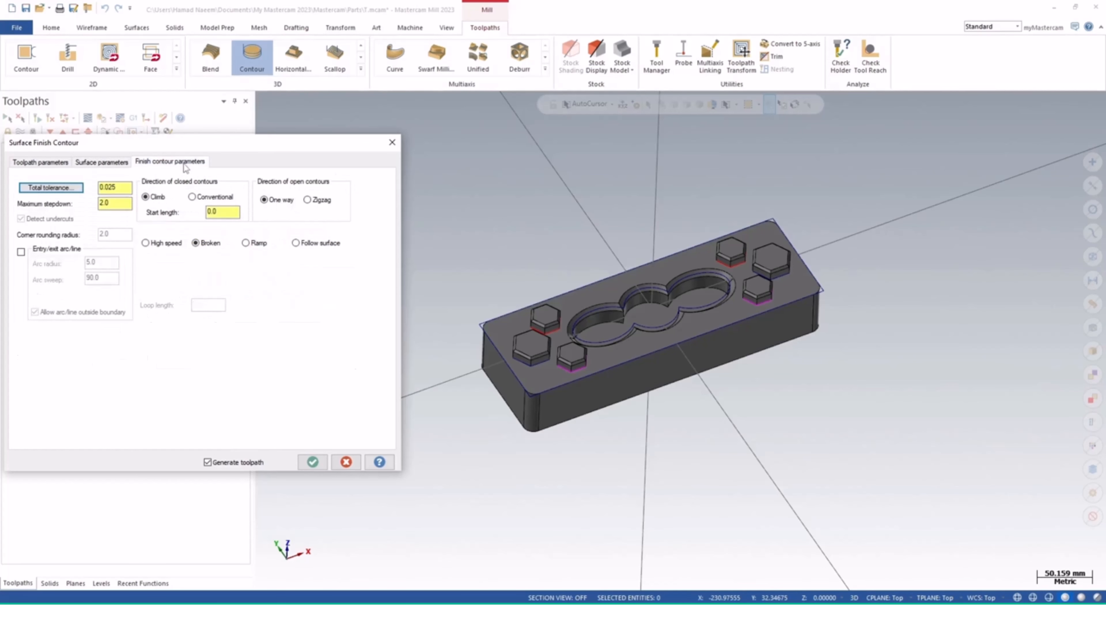
pyautogui.click(119, 207)
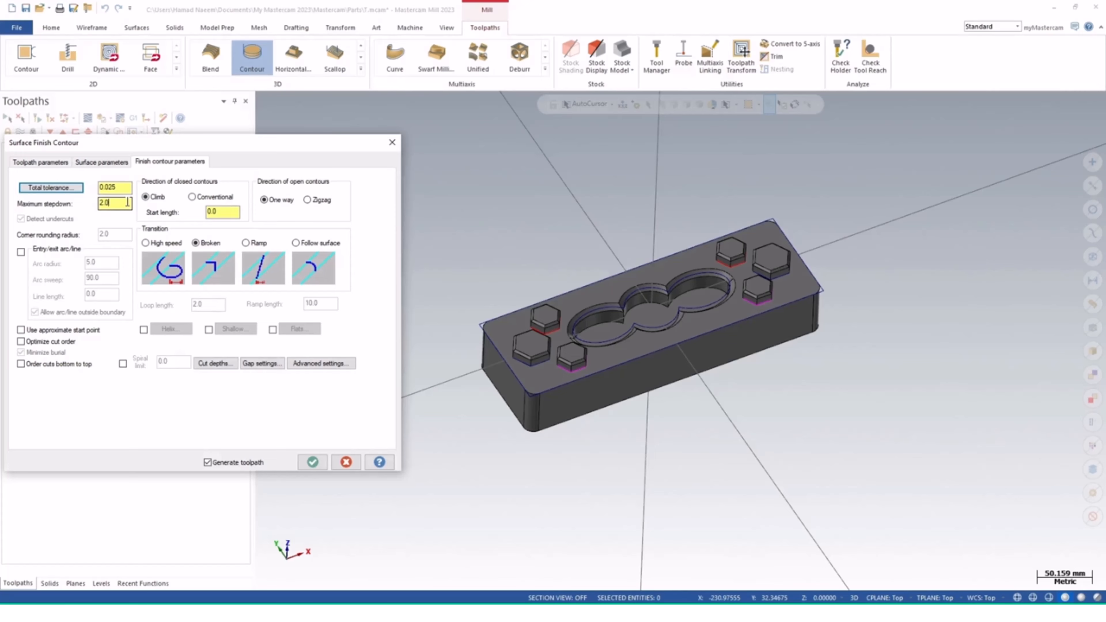
pyautogui.moveTo(123, 202); pyautogui.dragTo(98, 201)
pyautogui.write('1')
pyautogui.click(245, 243)
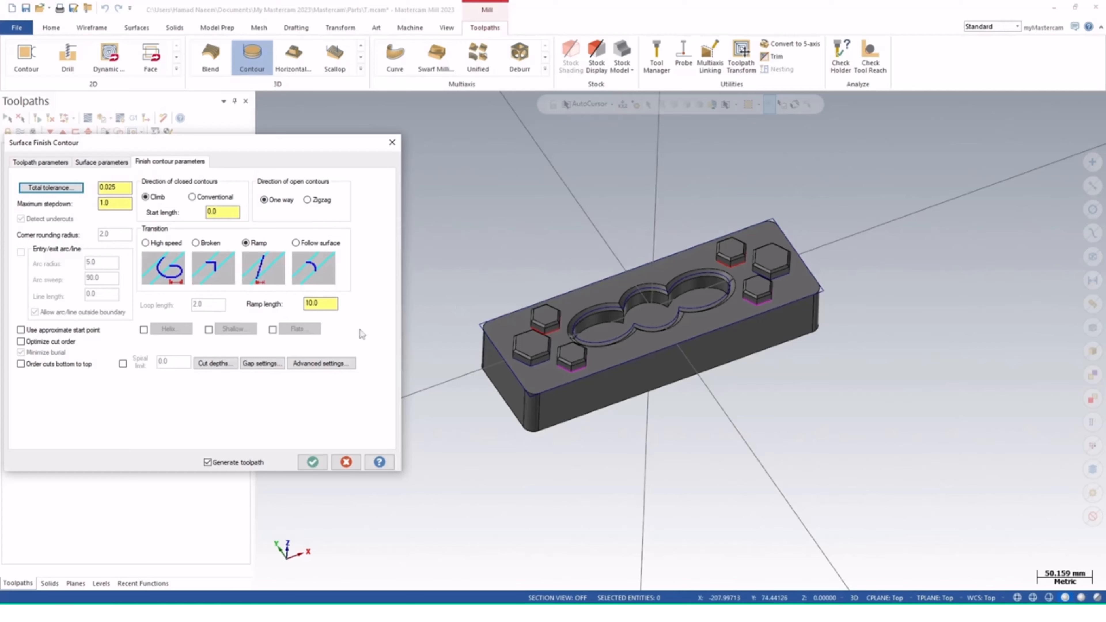
pyautogui.click(20, 341)
# - Accept the gap and advanced settings as they are, and generate the Surface Finish Contour toolpath
pyautogui.click(264, 365)
pyautogui.click(77, 310)
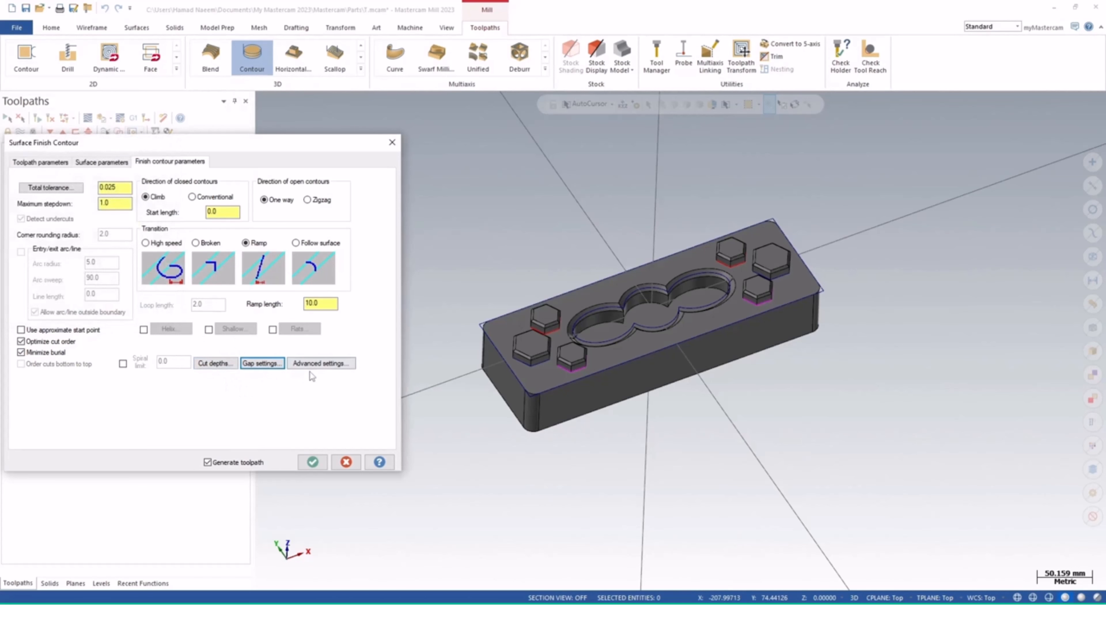
pyautogui.click(314, 365)
pyautogui.click(92, 330)
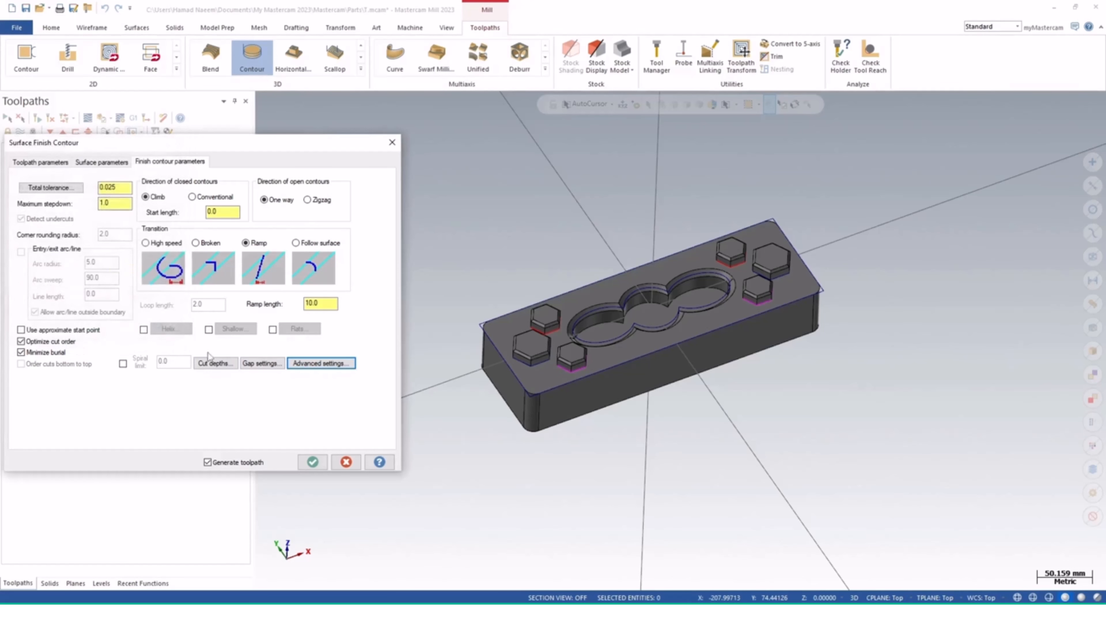
pyautogui.click(283, 363)
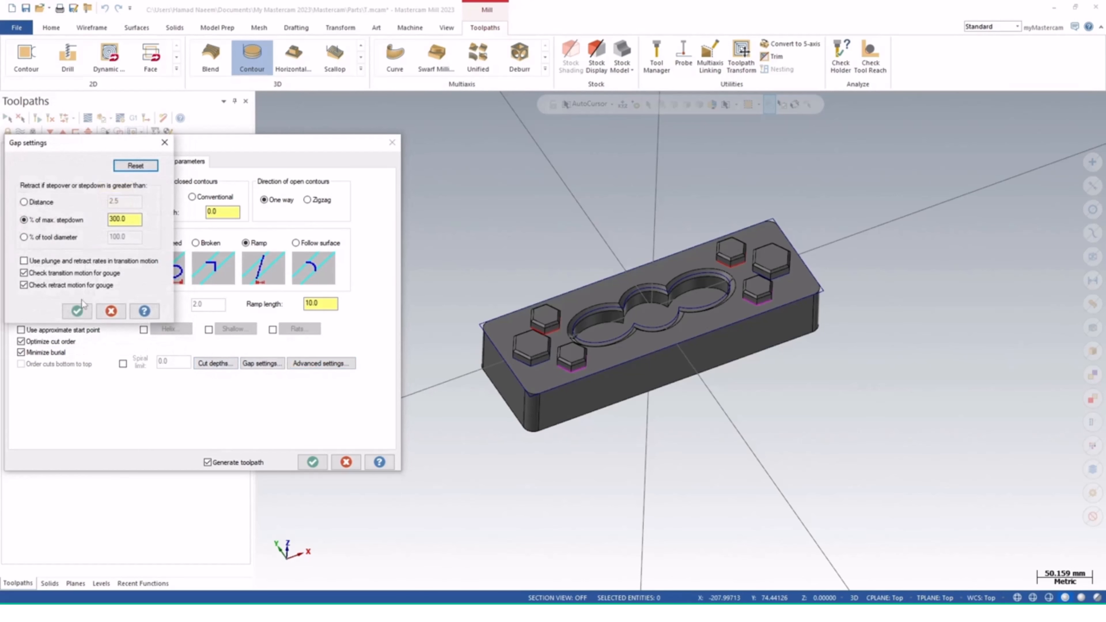
pyautogui.click(78, 310)
pyautogui.click(324, 464)
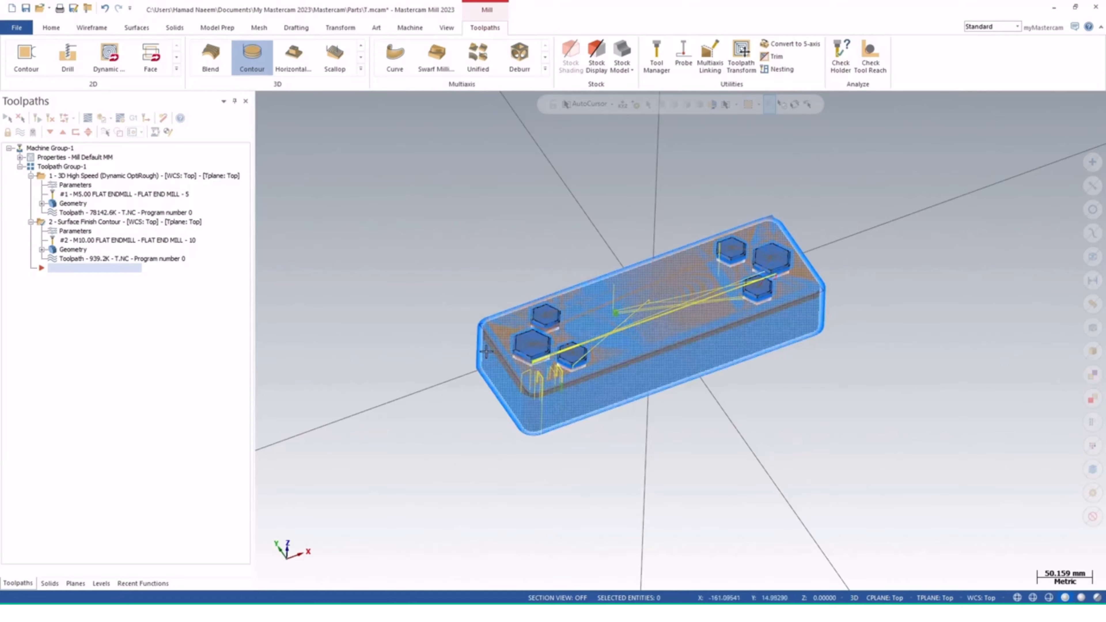
# - Examine the generated toolpaths around the block's outer walls from several angles, in shaded and wireframe display
pyautogui.scroll(8, 487, 350)
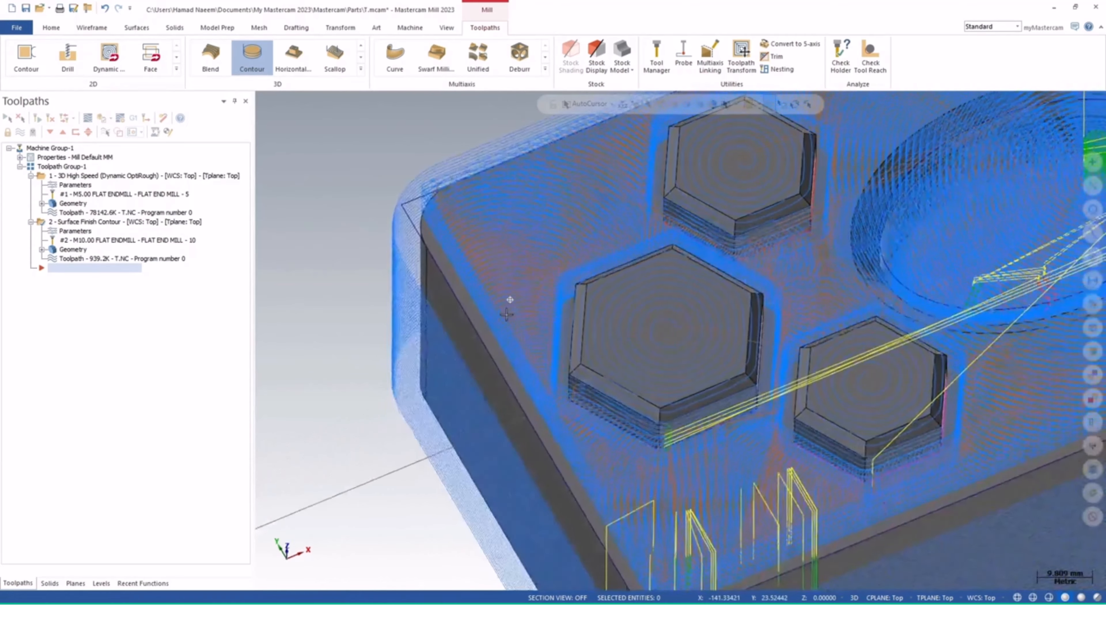
pyautogui.scroll(-2, 507, 313)
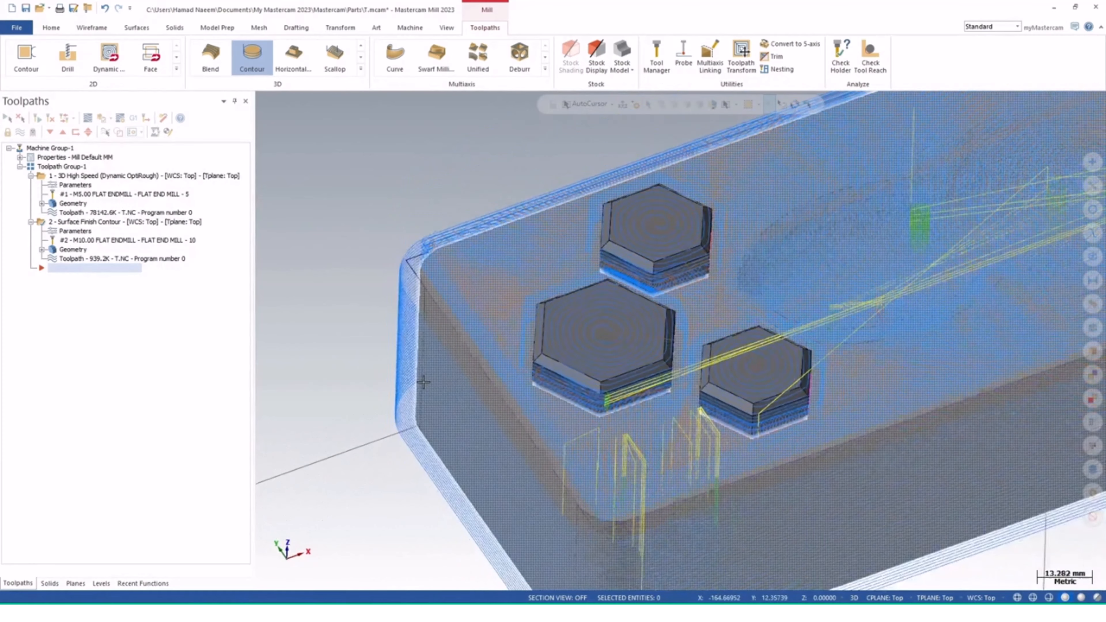
pyautogui.scroll(-2, 424, 382)
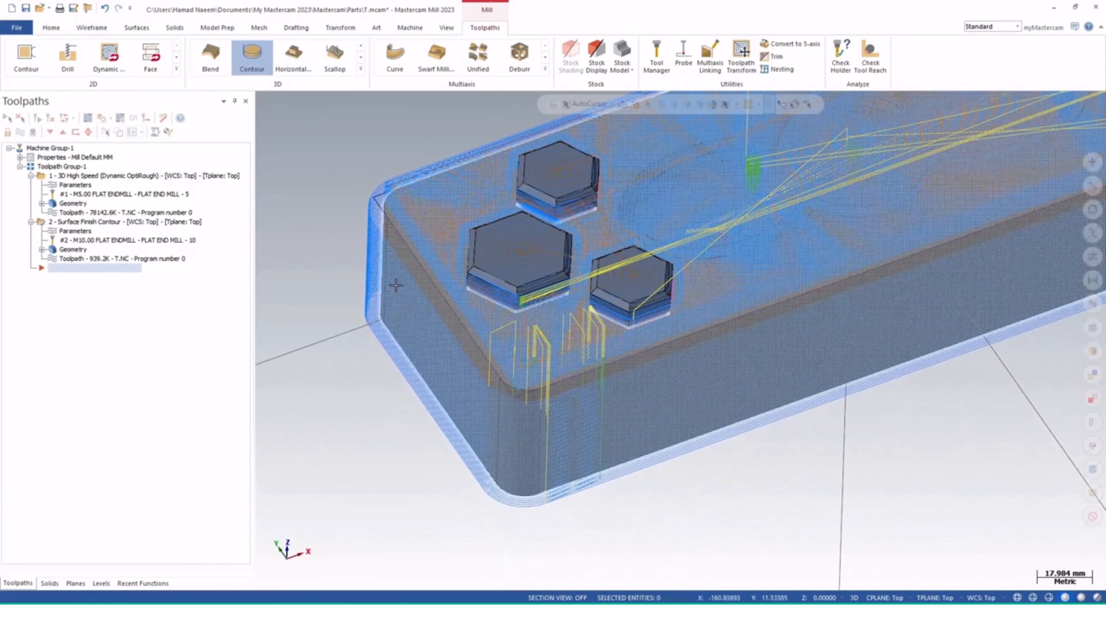
pyautogui.scroll(-2, 895, 301)
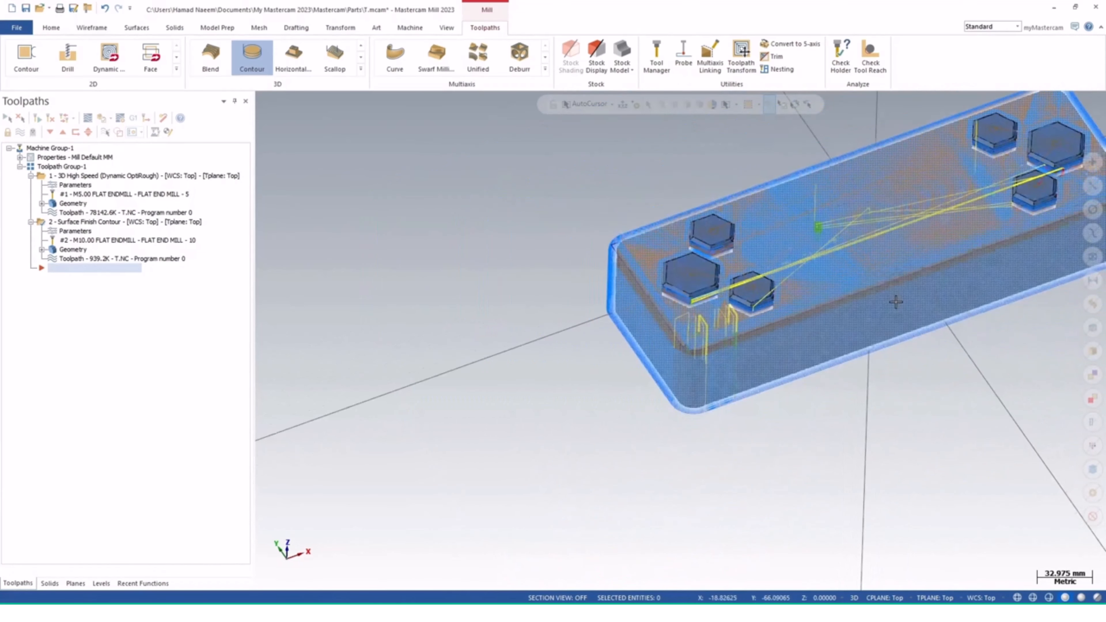
pyautogui.moveTo(895, 301); pyautogui.dragTo(789, 257, button='middle')
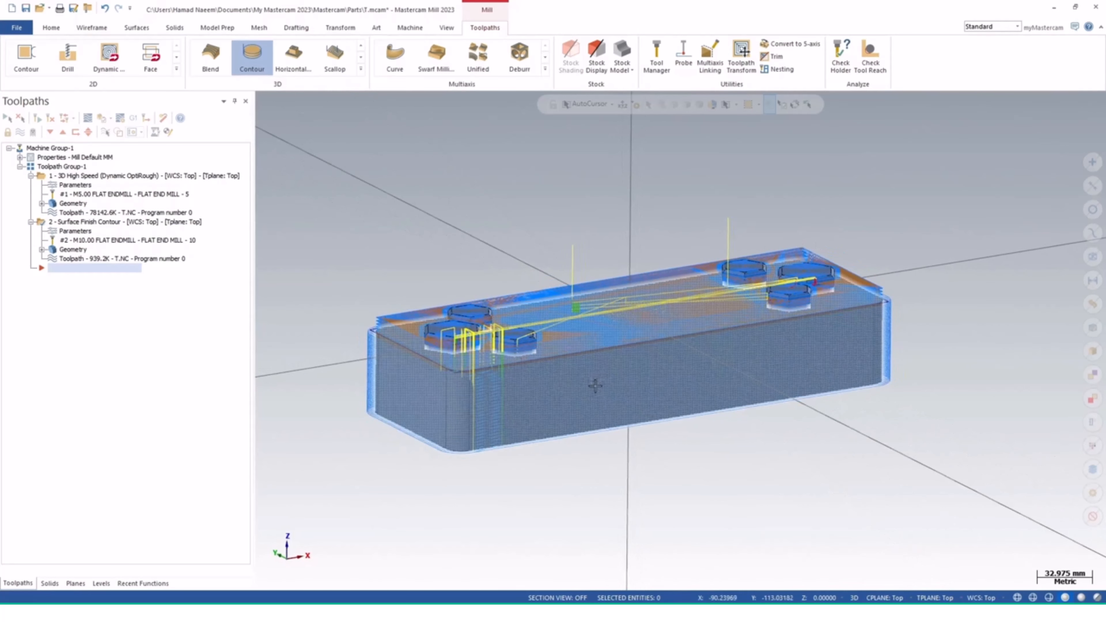
pyautogui.scroll(1, 480, 391)
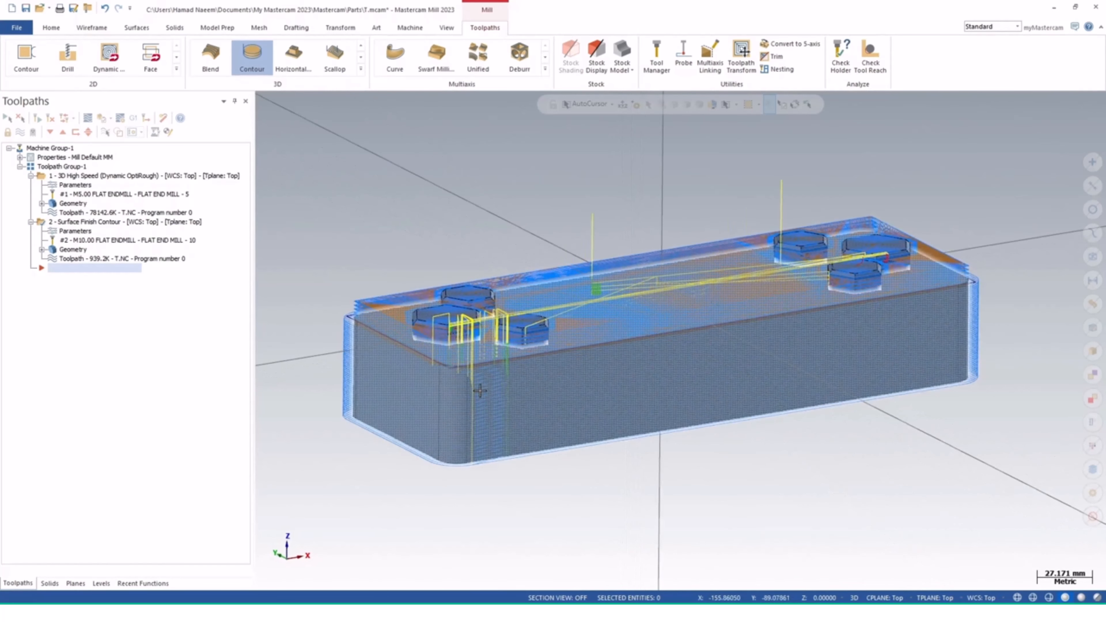
pyautogui.click(1034, 598)
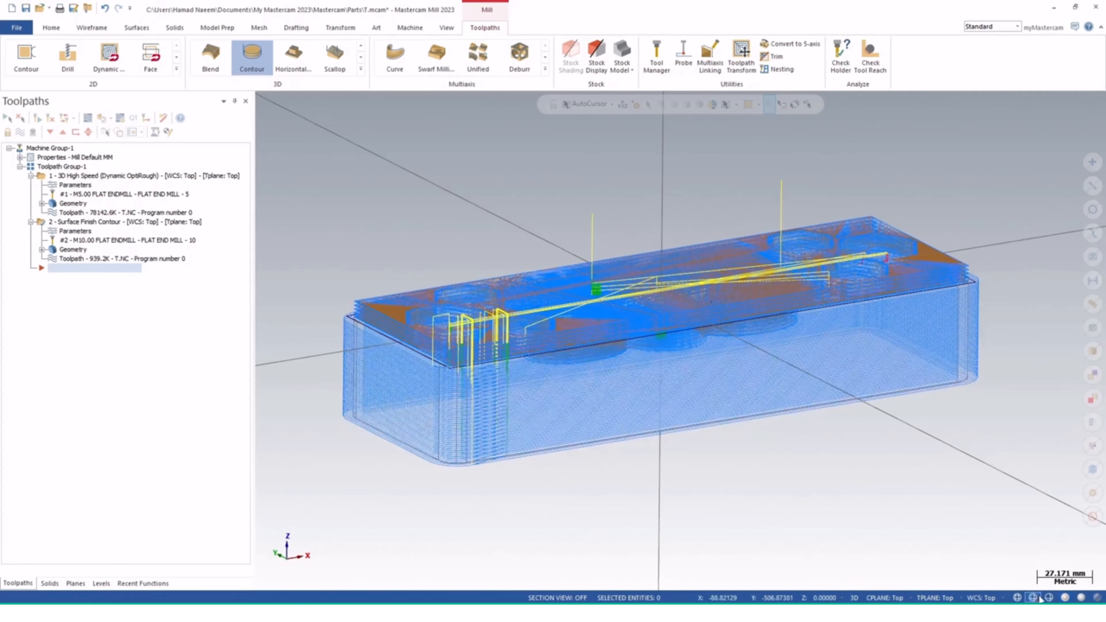
pyautogui.moveTo(652, 403); pyautogui.dragTo(716, 175, button='middle')
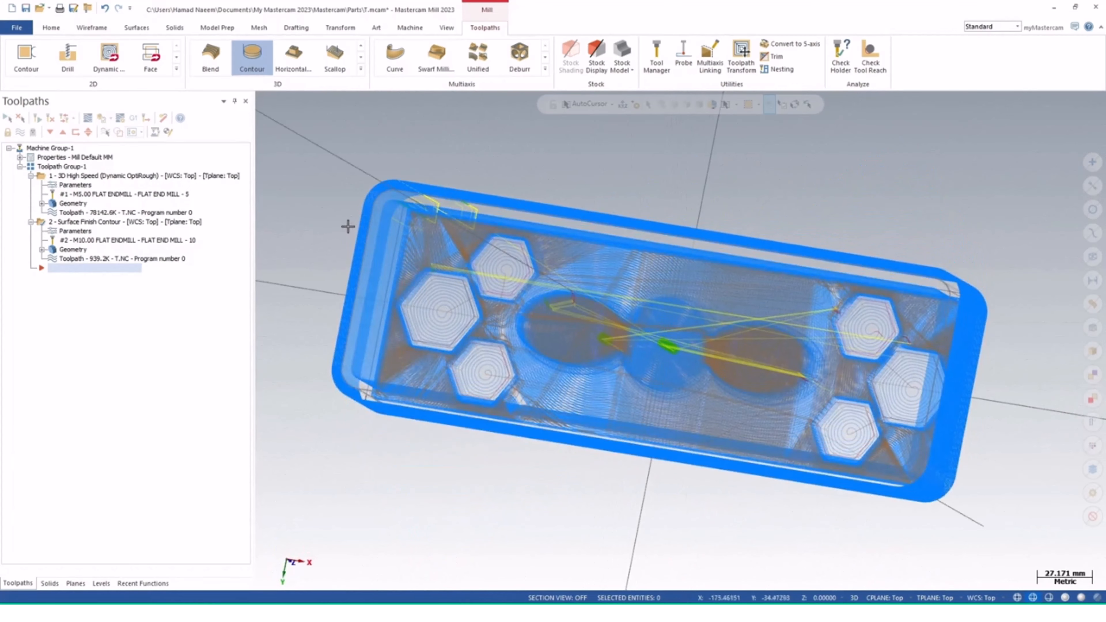
pyautogui.moveTo(382, 262); pyautogui.dragTo(404, 422, button='middle')
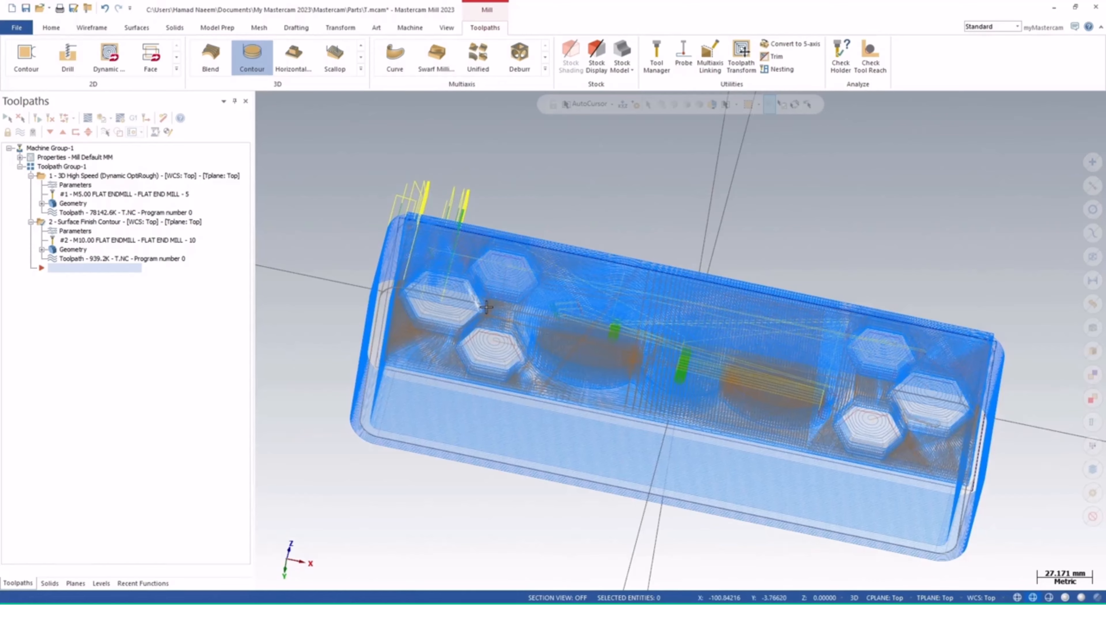
pyautogui.moveTo(487, 307); pyautogui.dragTo(363, 410, button='middle')
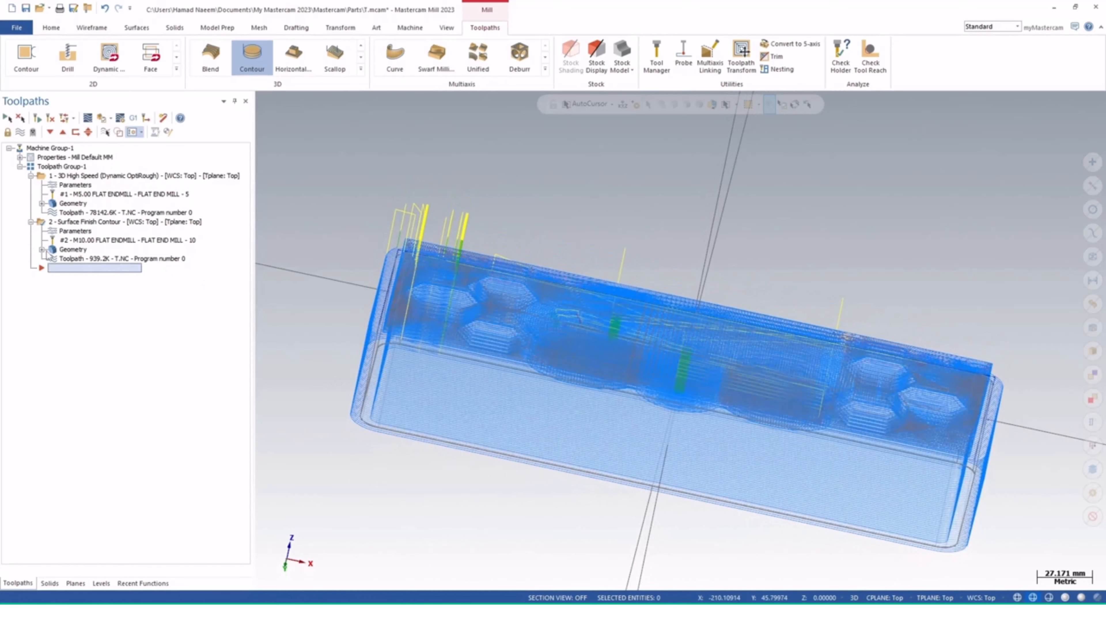
# - Reopen the Surface Finish Contour operation's parameters and go to its surface settings
pyautogui.click(42, 250)
pyautogui.doubleClick(73, 259)
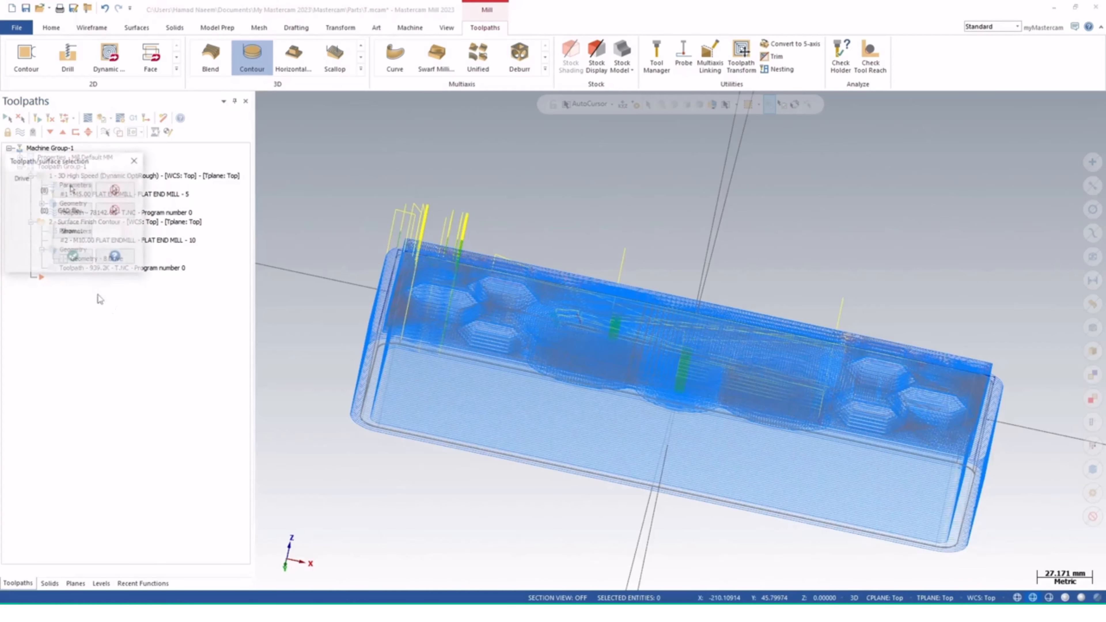
pyautogui.click(85, 261)
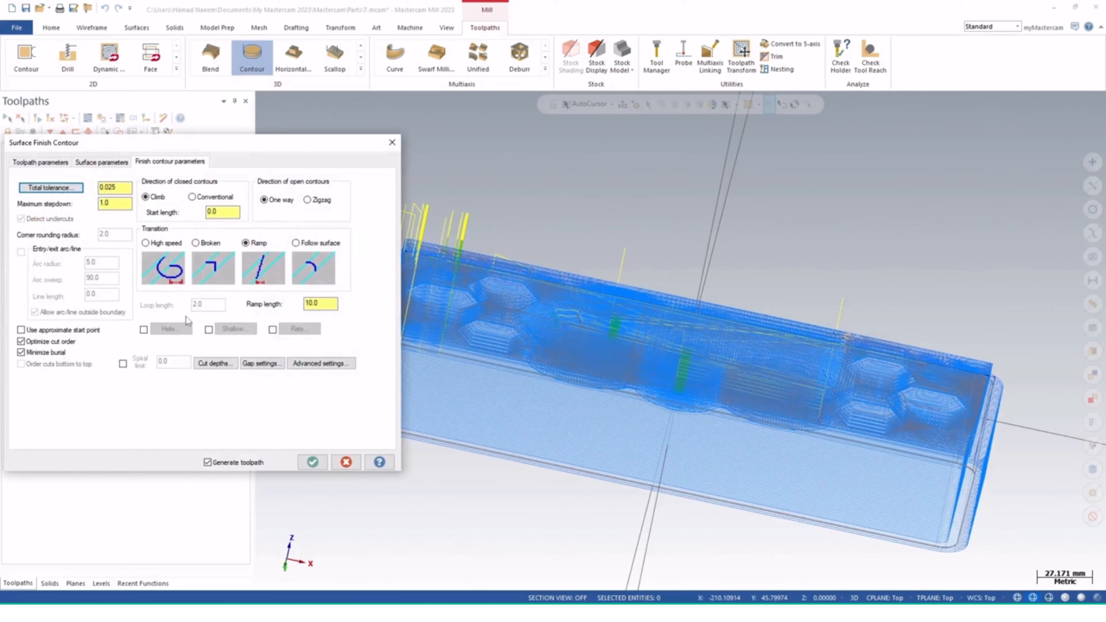
pyautogui.click(41, 162)
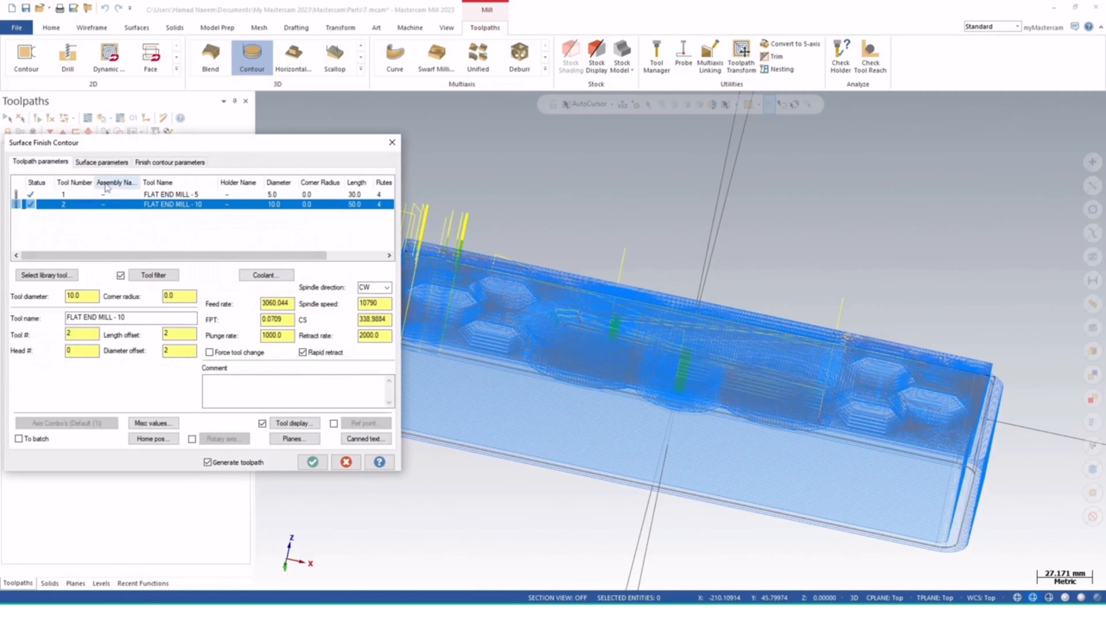
pyautogui.click(98, 164)
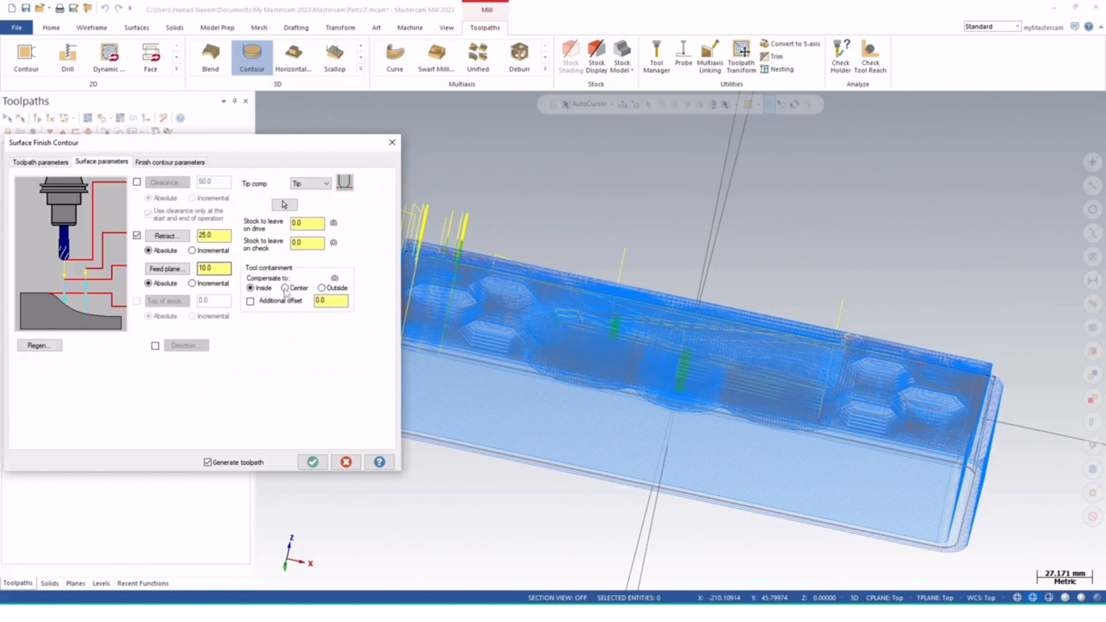
# - Add the outline of the block's flat bottom face as the tool containment boundary, picking it on the shaded solid
pyautogui.click(284, 204)
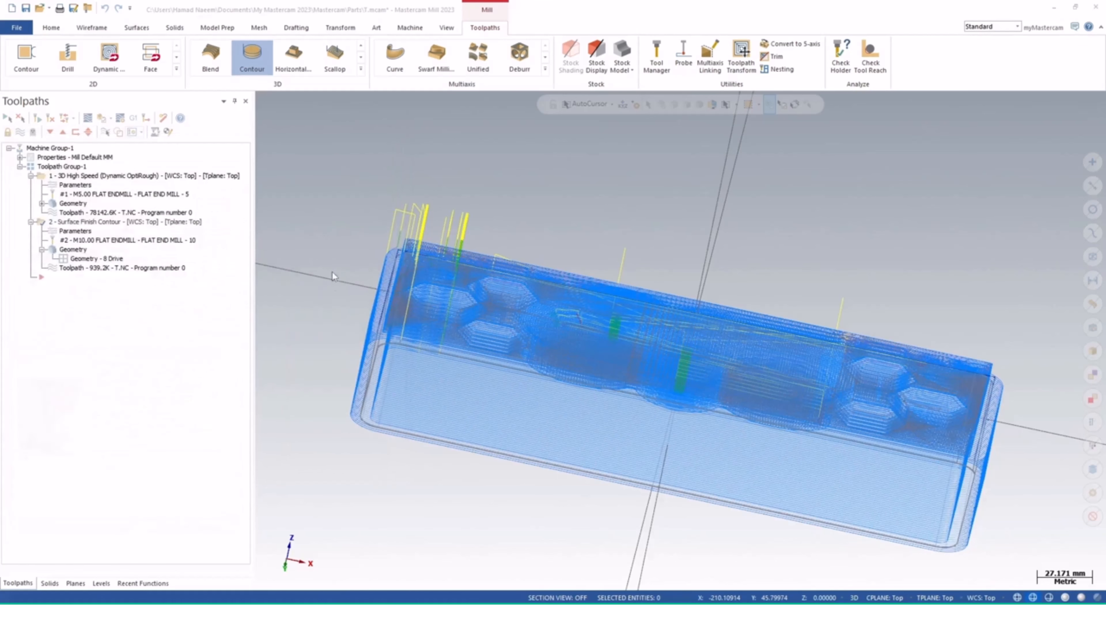
pyautogui.click(73, 304)
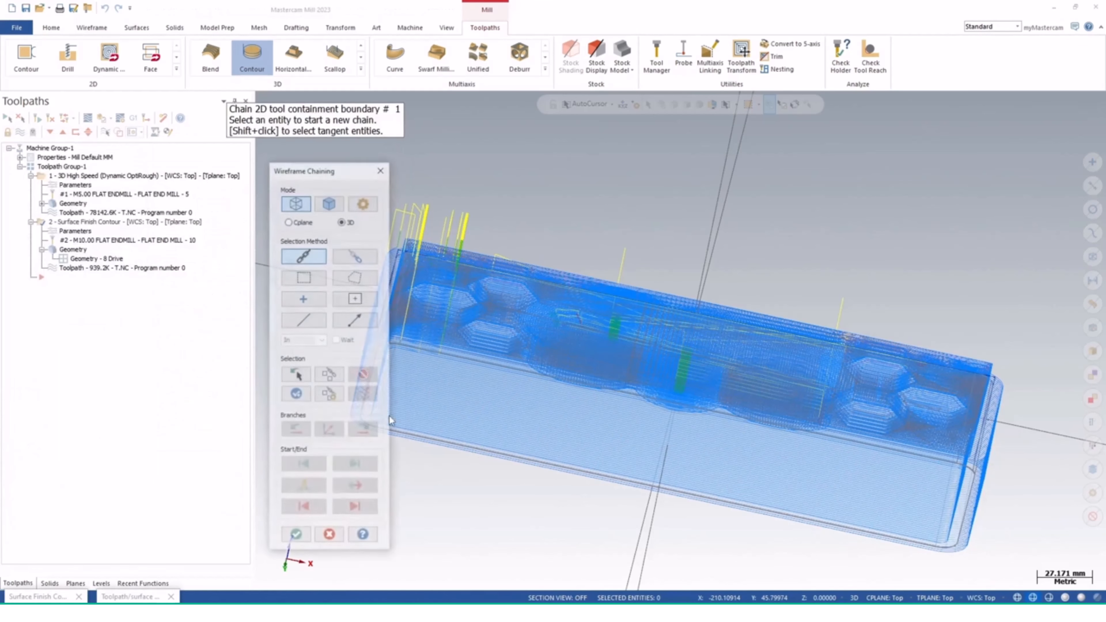
pyautogui.click(1048, 598)
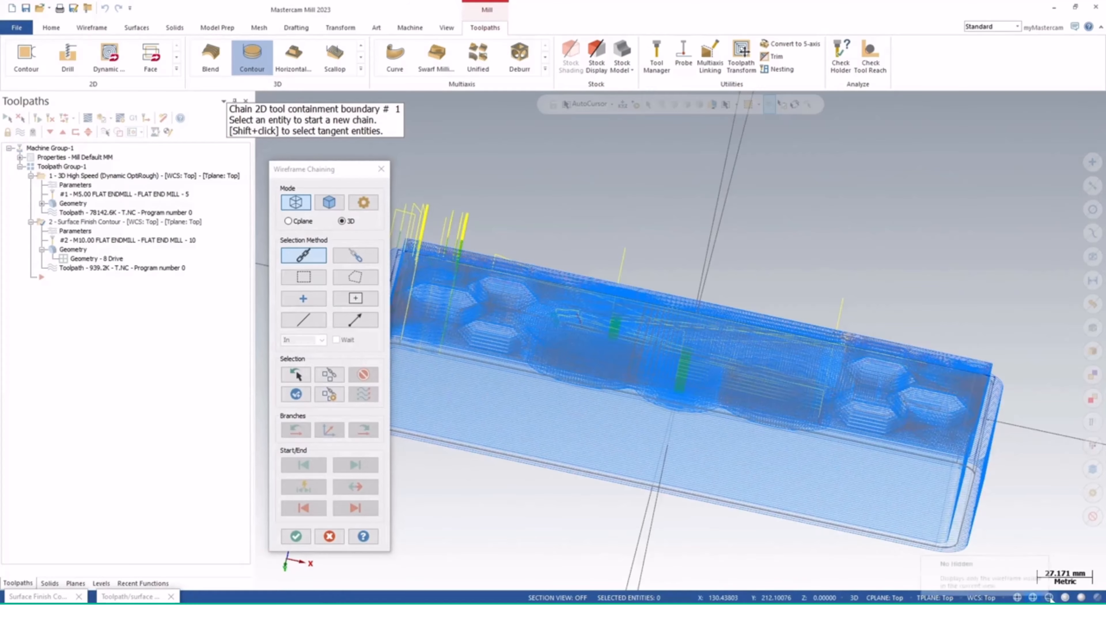
pyautogui.moveTo(597, 484); pyautogui.dragTo(604, 388, button='middle')
pyautogui.keyDown('shift'); pyautogui.moveTo(541, 362); pyautogui.dragTo(698, 372, button='middle'); pyautogui.keyUp('shift')
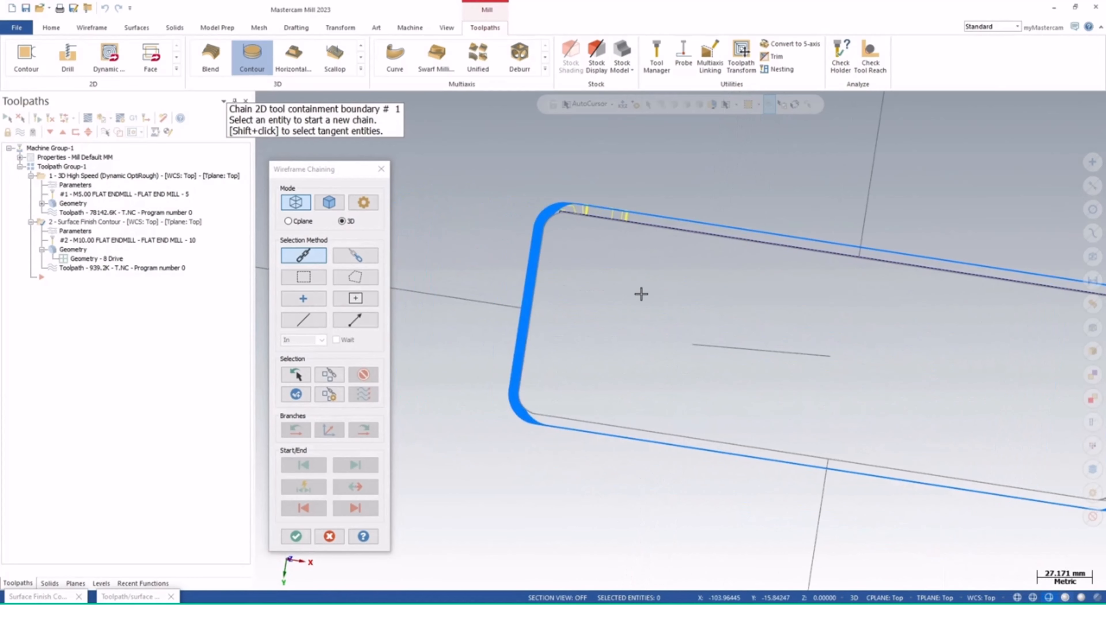
pyautogui.moveTo(639, 294); pyautogui.dragTo(586, 257, button='middle')
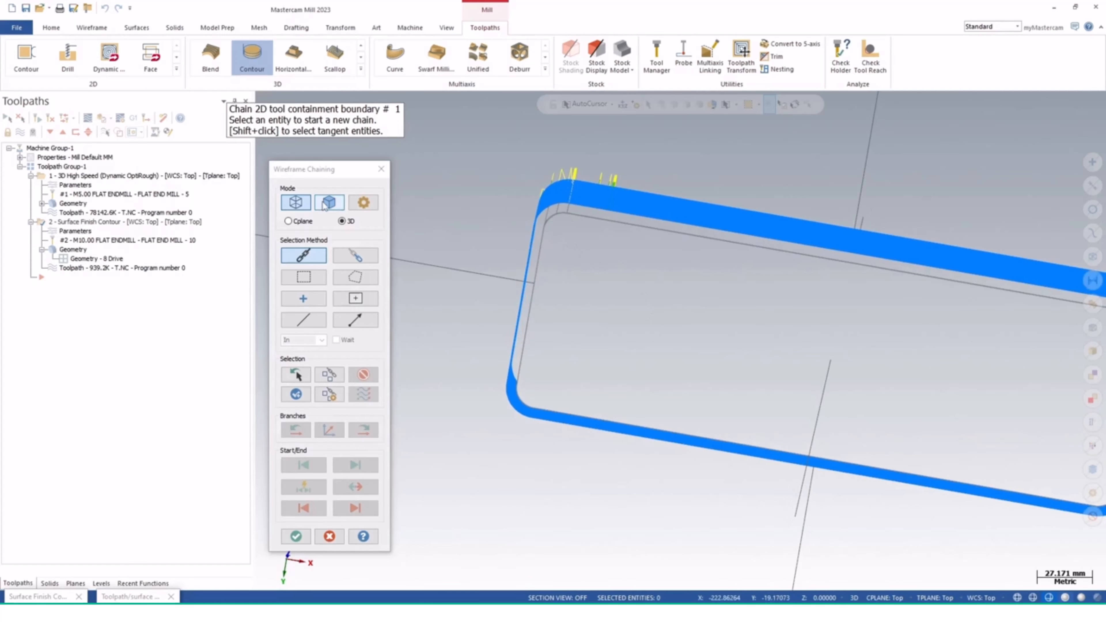
pyautogui.click(1066, 598)
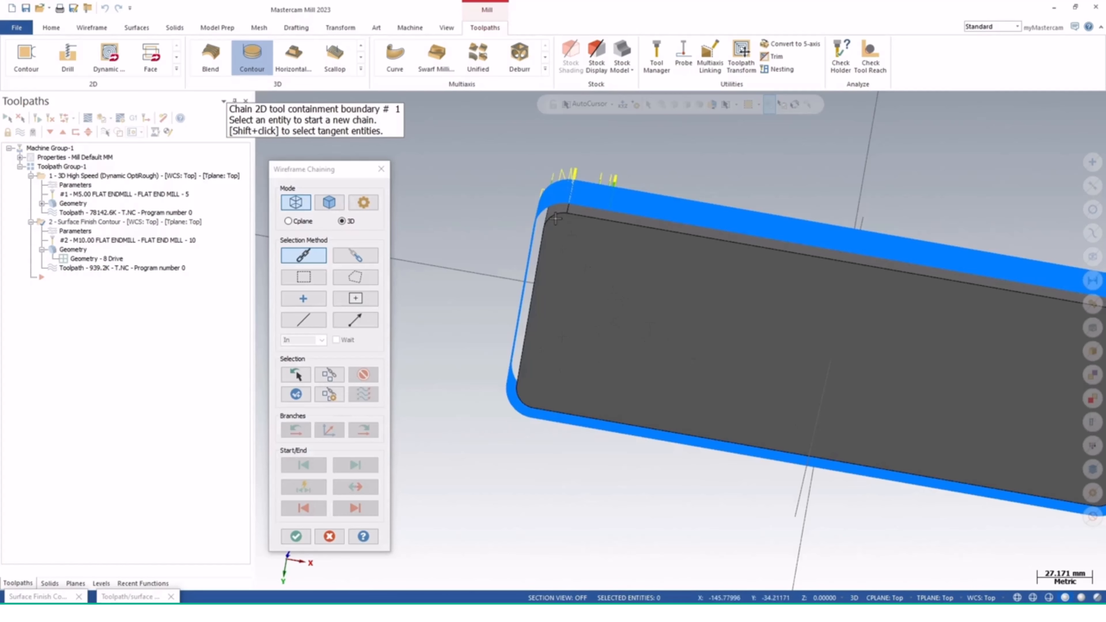
pyautogui.click(331, 208)
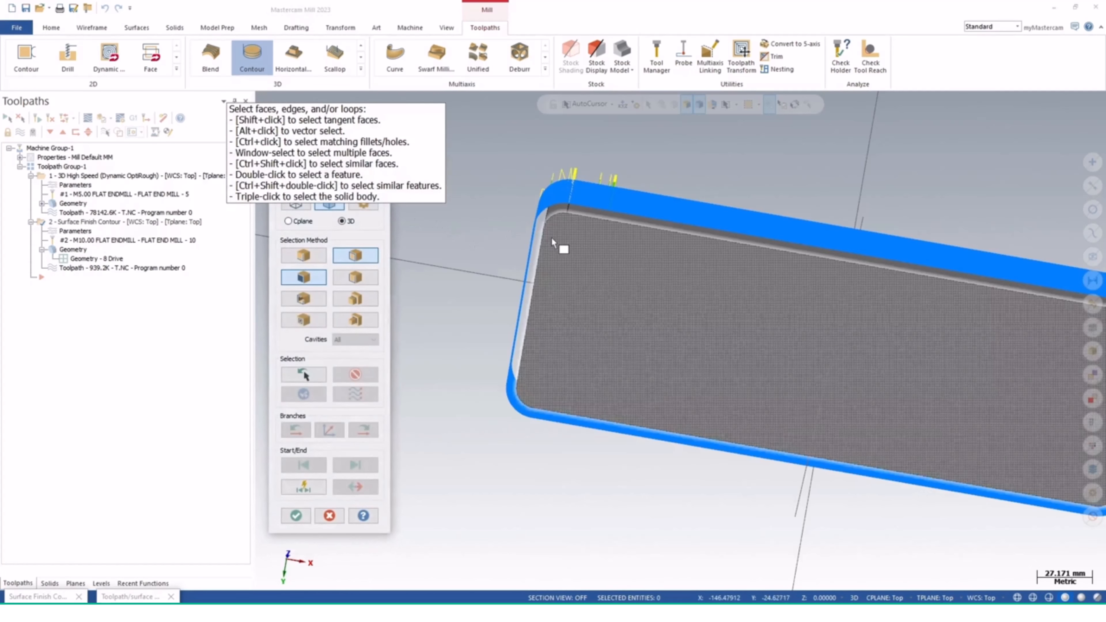
pyautogui.click(552, 237)
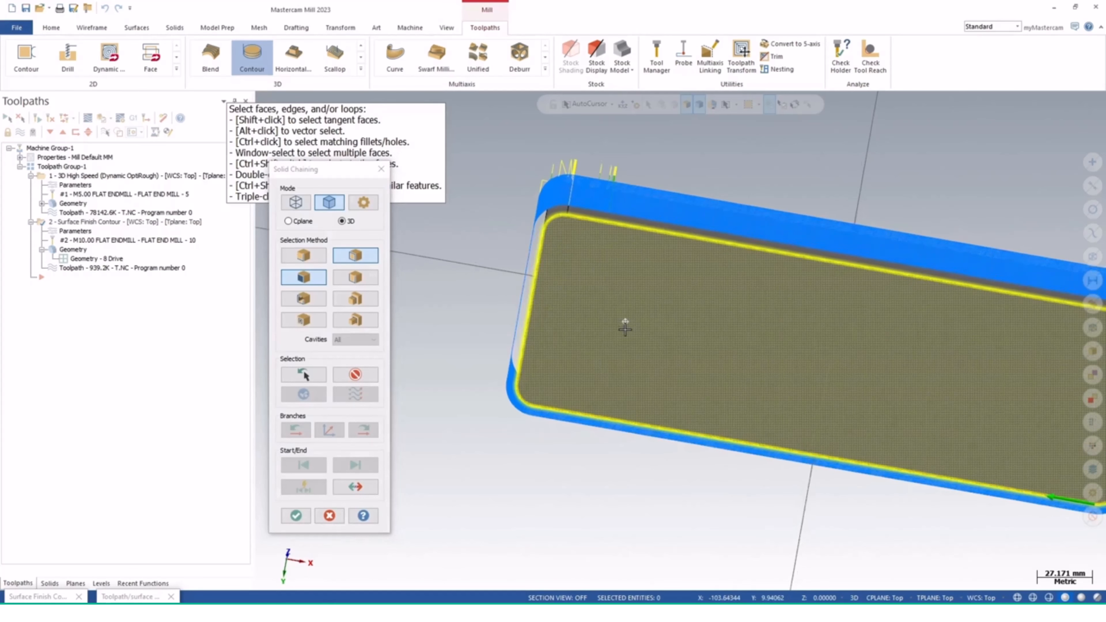
pyautogui.click(296, 515)
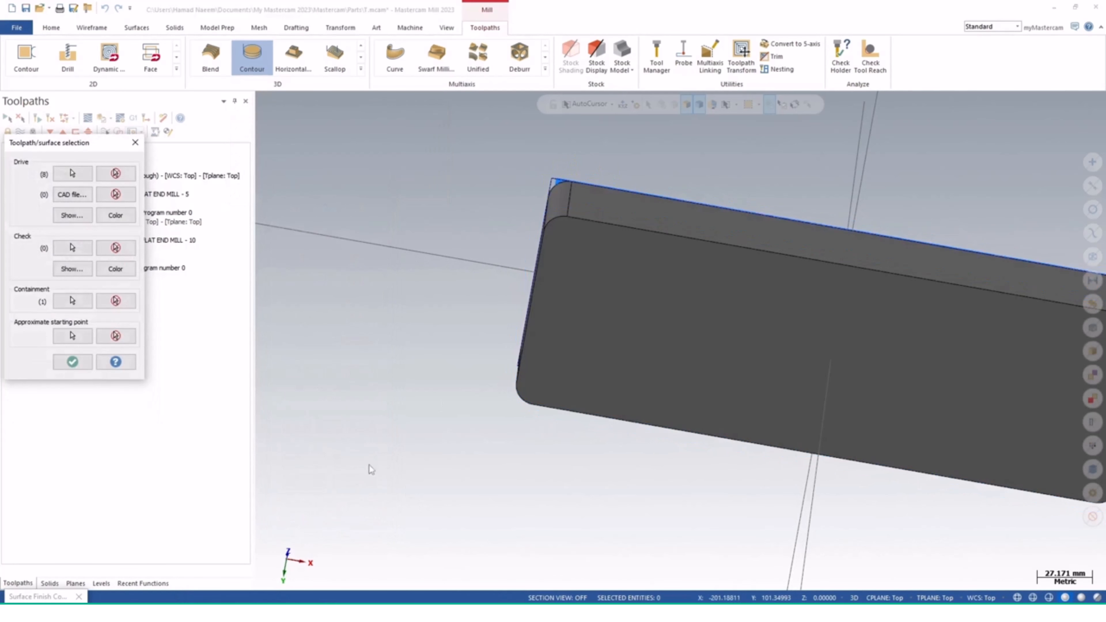
pyautogui.click(76, 375)
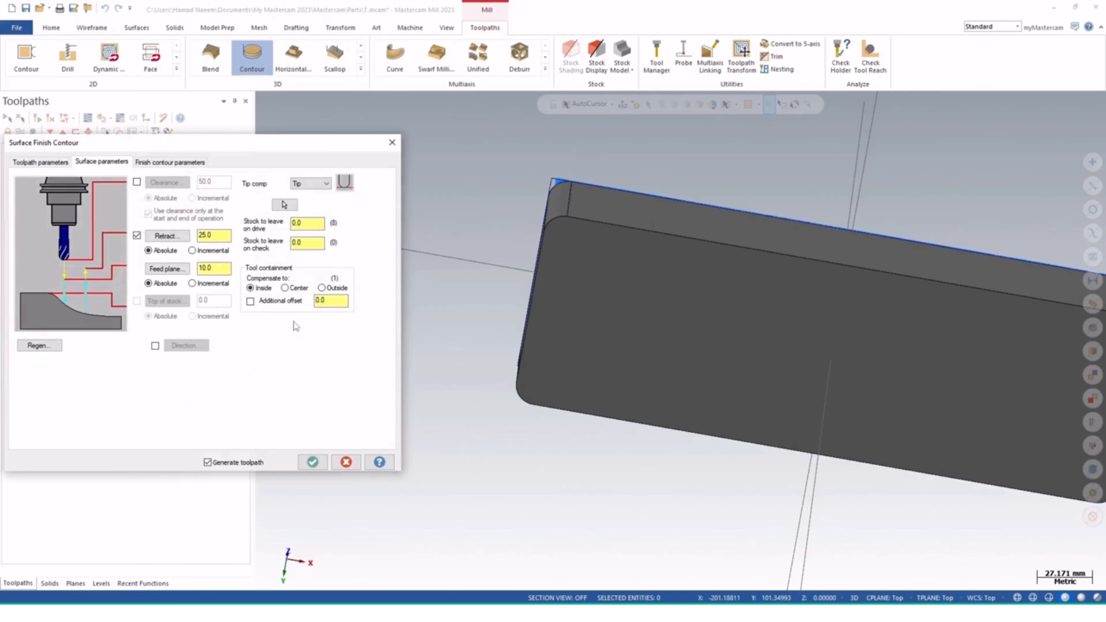
# - Compensate the tool to the outside of the containment boundary and regenerate the Surface Finish Contour toolpath
pyautogui.click(327, 288)
pyautogui.click(314, 462)
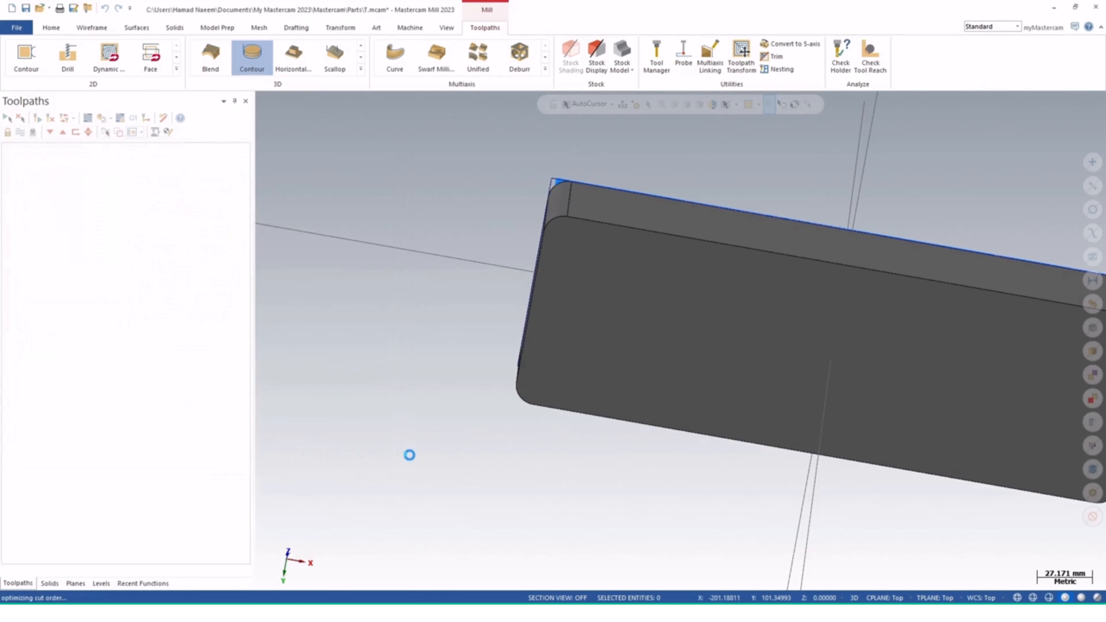
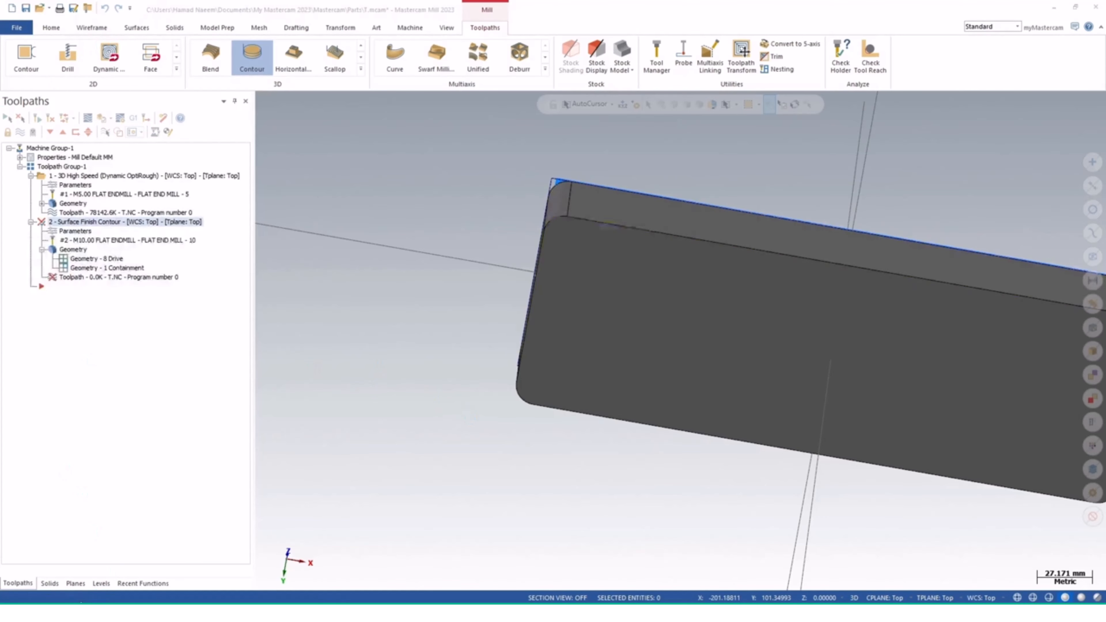
pyautogui.click(666, 344)
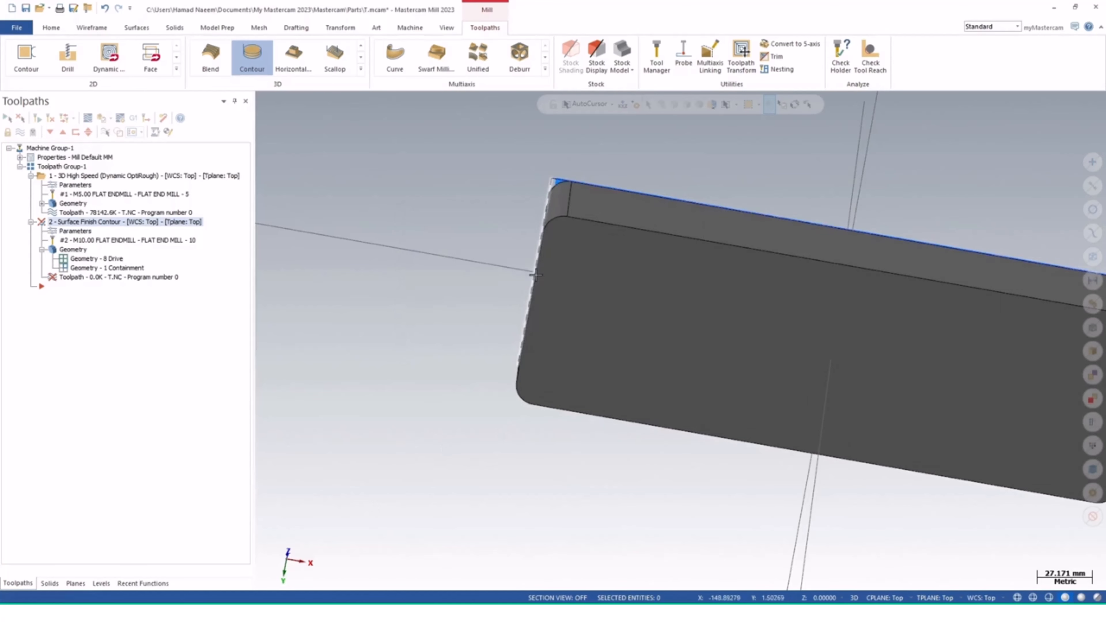
pyautogui.moveTo(667, 344); pyautogui.dragTo(533, 274, button='middle')
pyautogui.moveTo(585, 406); pyautogui.dragTo(561, 390, button='middle')
# - Inspect the containment chain of the Surface Finish Contour operation on the block
pyautogui.click(72, 249)
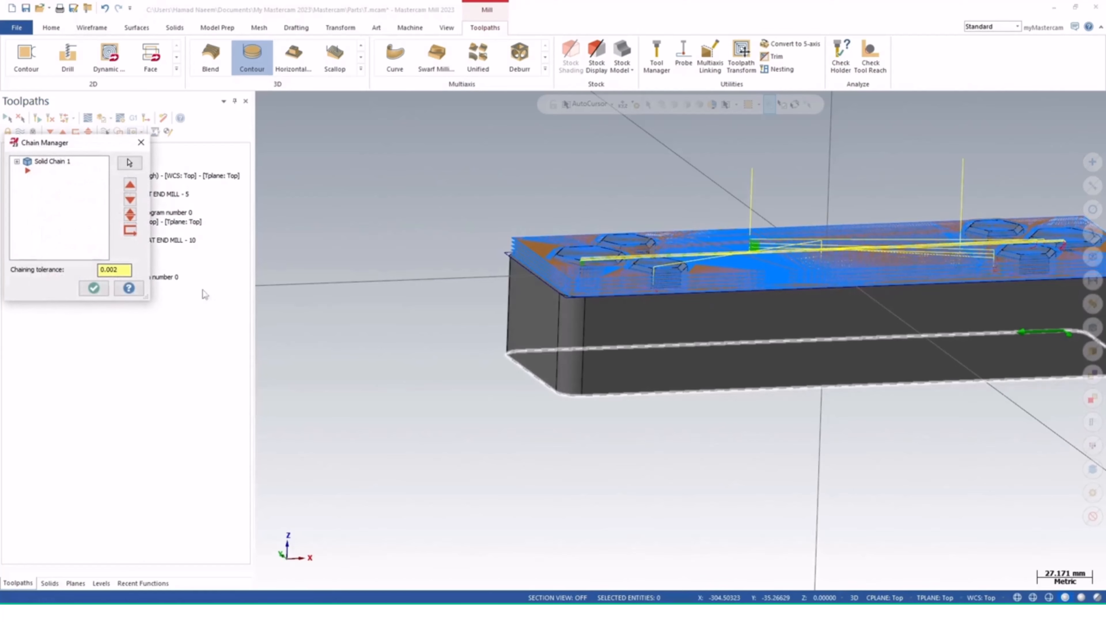
pyautogui.click(59, 167)
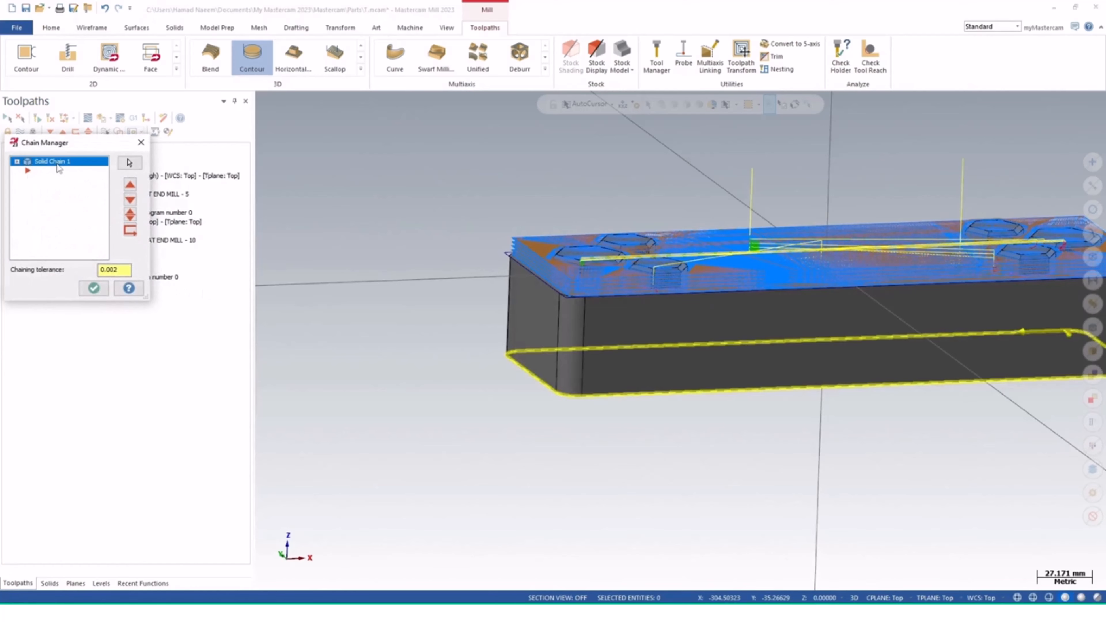
pyautogui.click(140, 142)
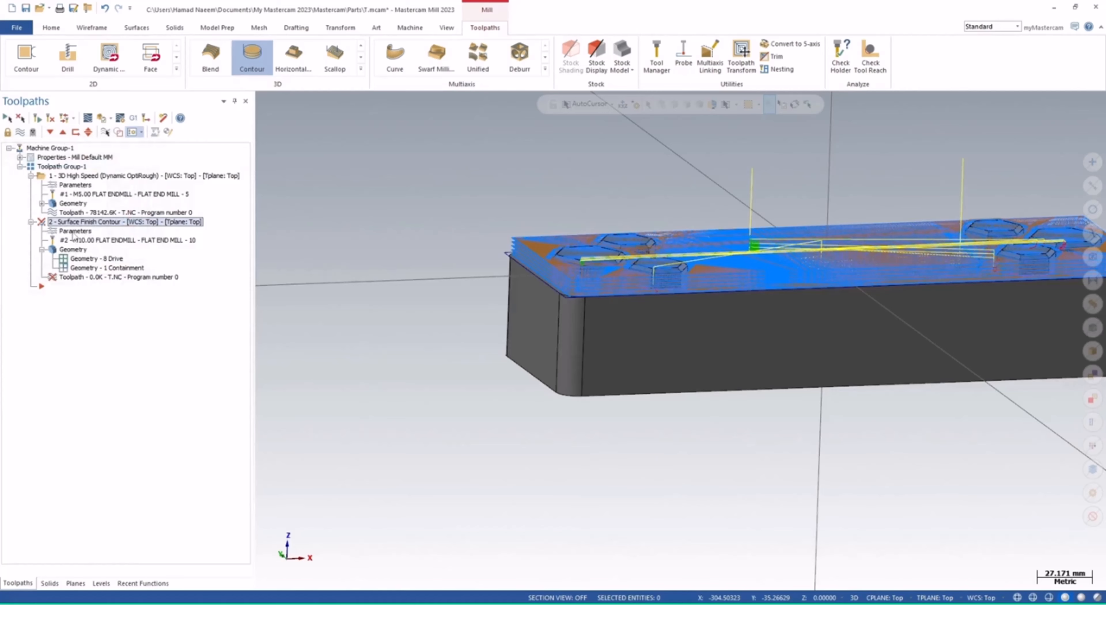
# - Set the Surface Finish Contour's containment compensation to Inside and its maximum stepdown to 2.0, and regenerate the toolpath
pyautogui.click(75, 231)
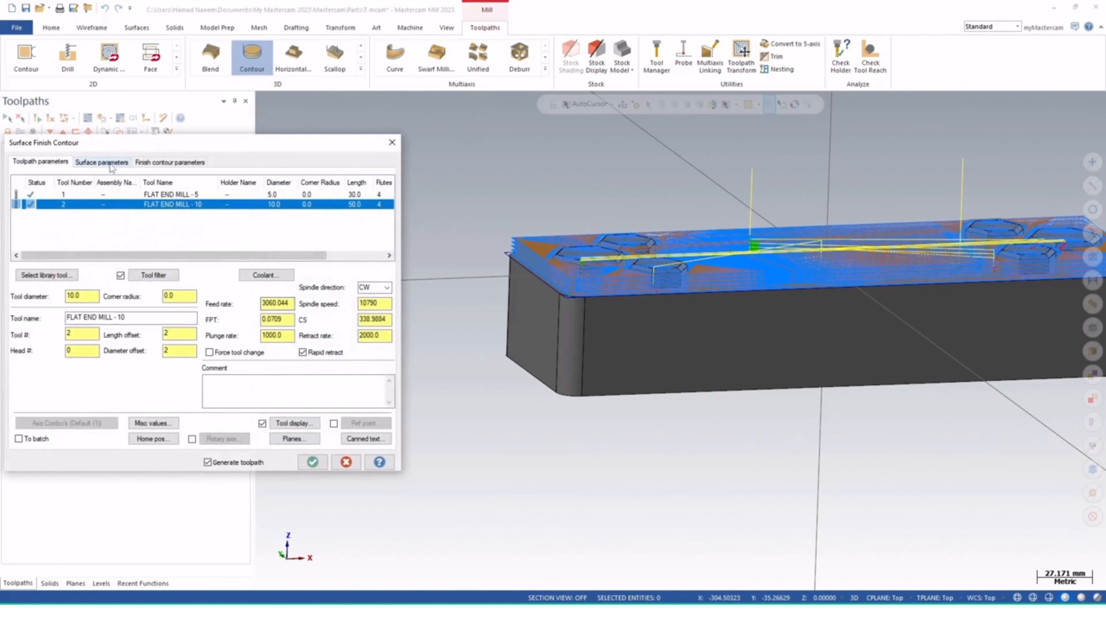
pyautogui.click(109, 163)
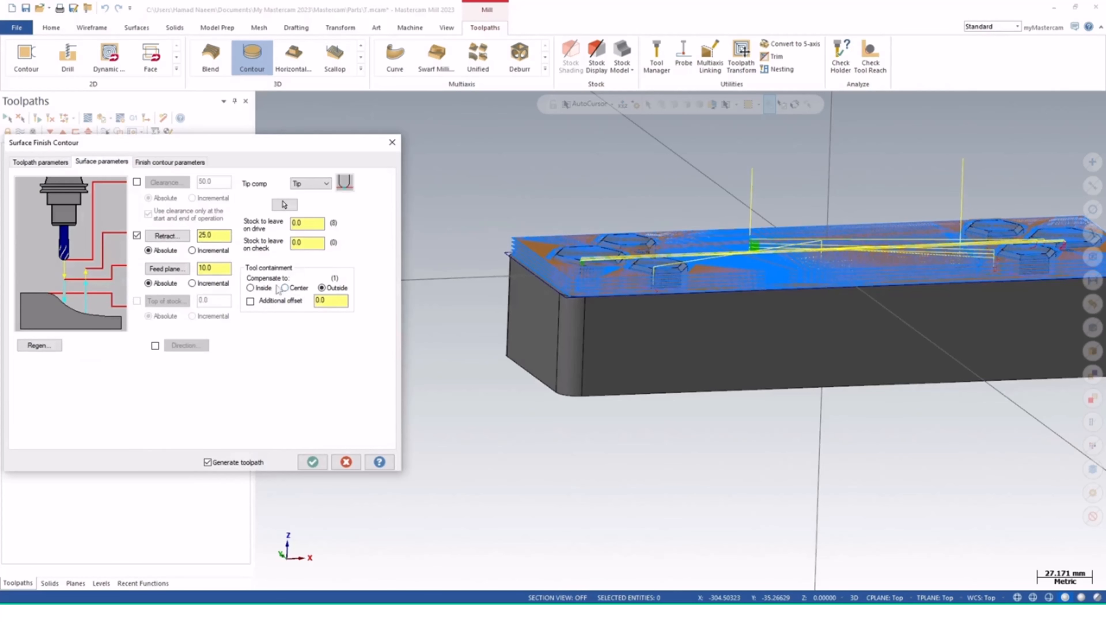
pyautogui.click(265, 288)
pyautogui.click(170, 162)
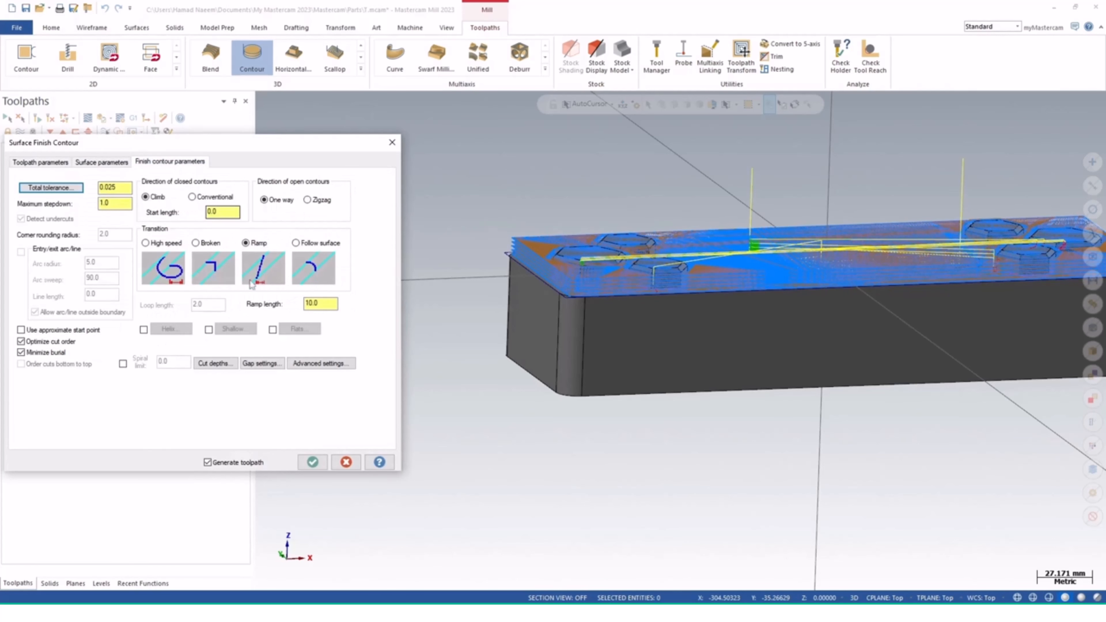
pyautogui.moveTo(111, 204); pyautogui.dragTo(92, 210)
pyautogui.write('2.0')
pyautogui.click(312, 463)
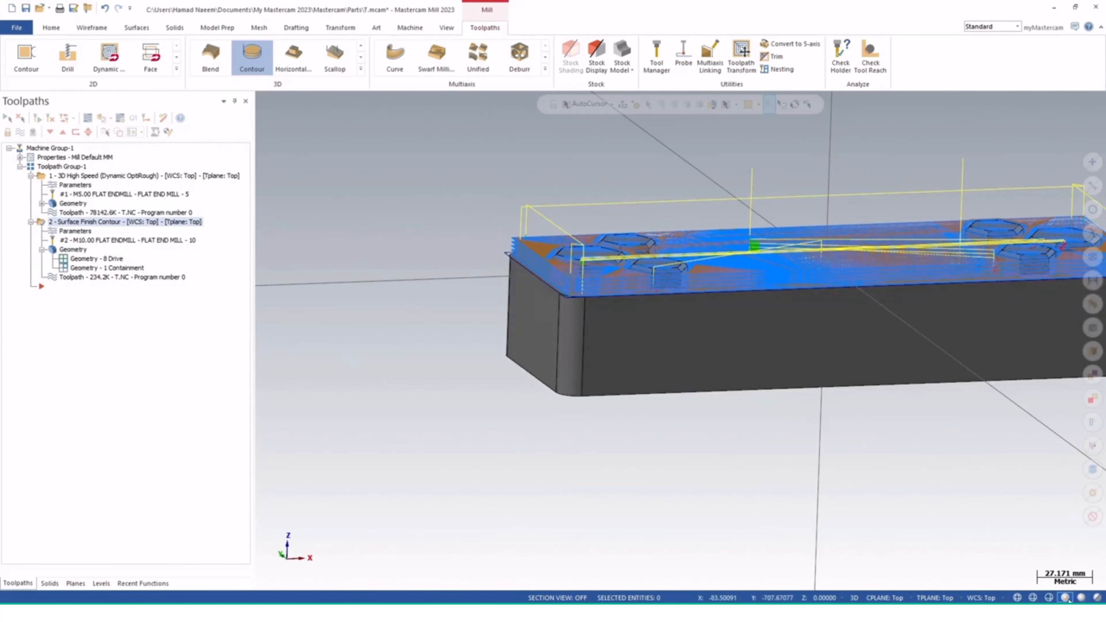
# - Switch to wireframe display, change the side of the containment chain, and regenerate the Surface Finish Contour toolpath
pyautogui.click(1047, 600)
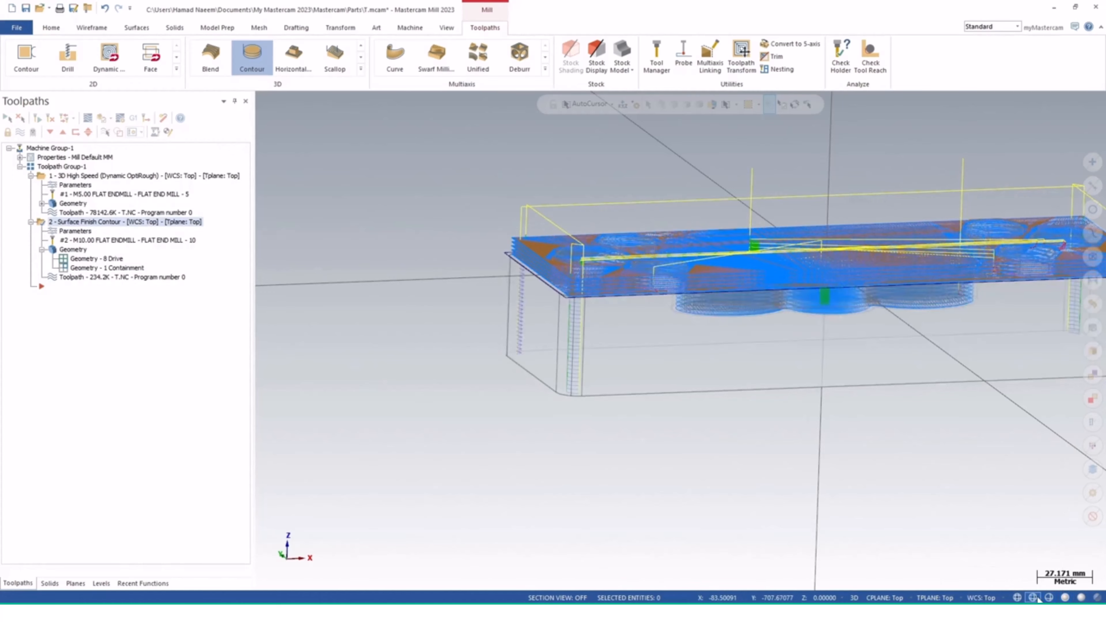
pyautogui.click(1020, 599)
pyautogui.click(1033, 597)
pyautogui.click(82, 270)
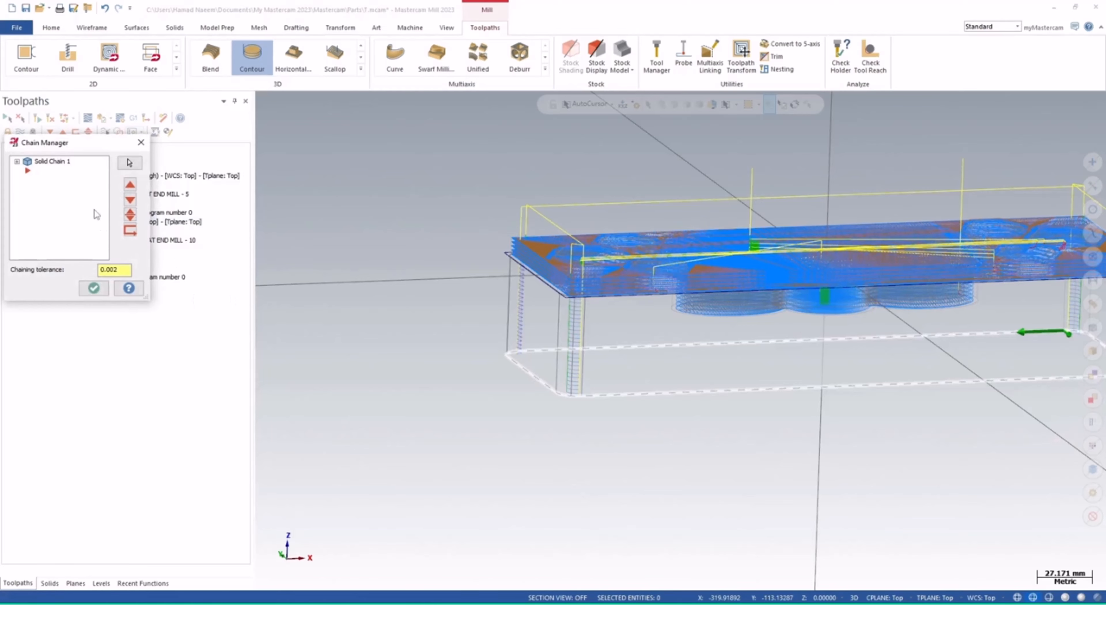
pyautogui.click(45, 163)
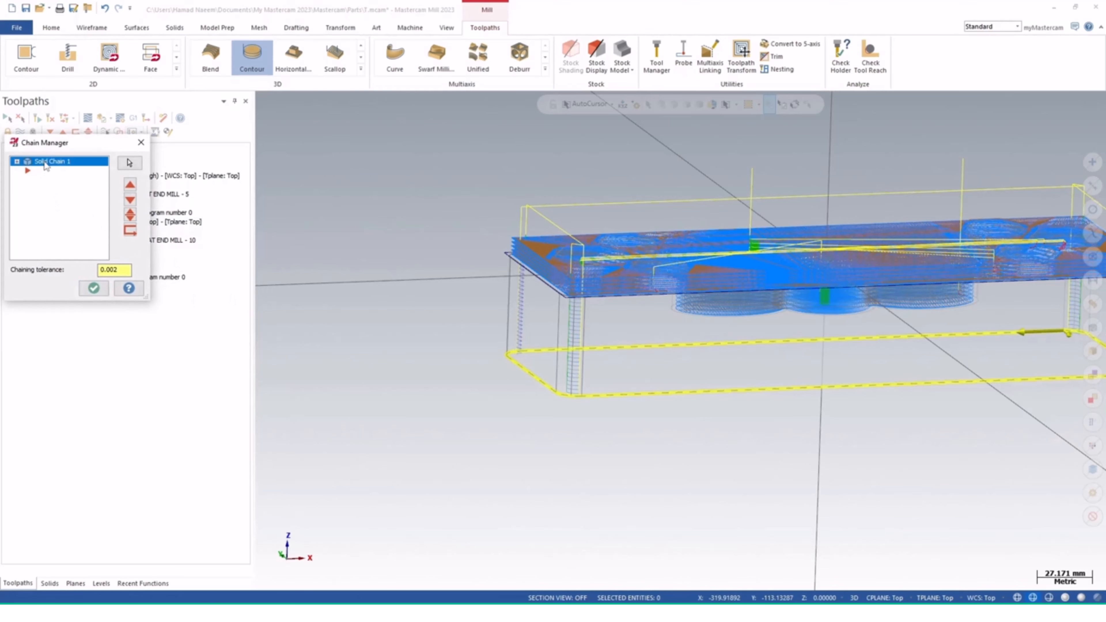
pyautogui.rightClick(45, 165)
pyautogui.click(74, 181)
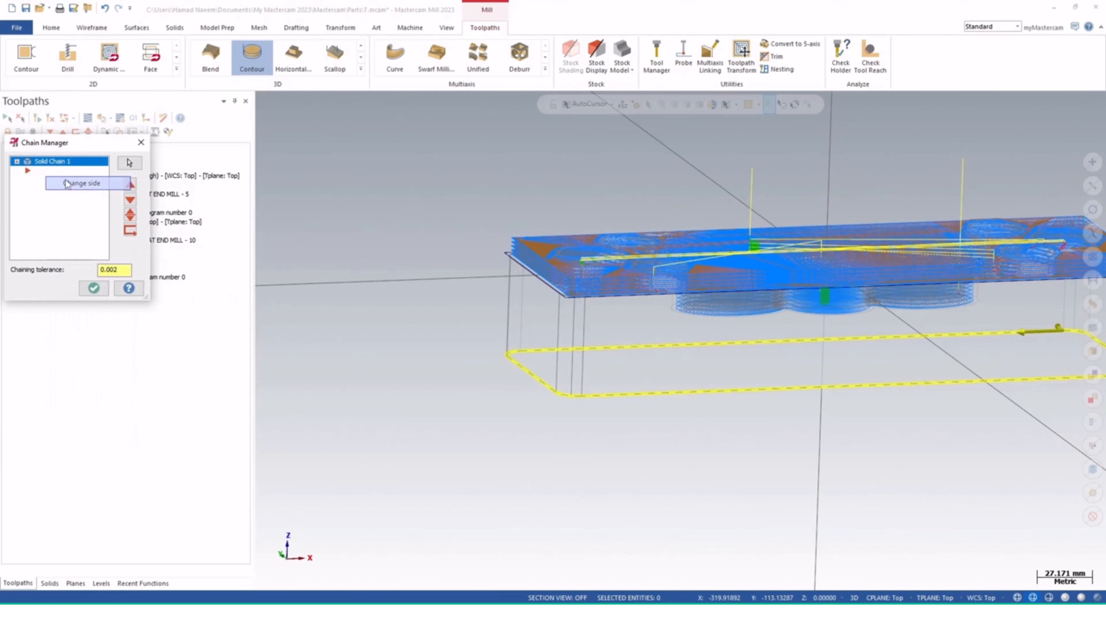
pyautogui.scroll(-3, 714, 347)
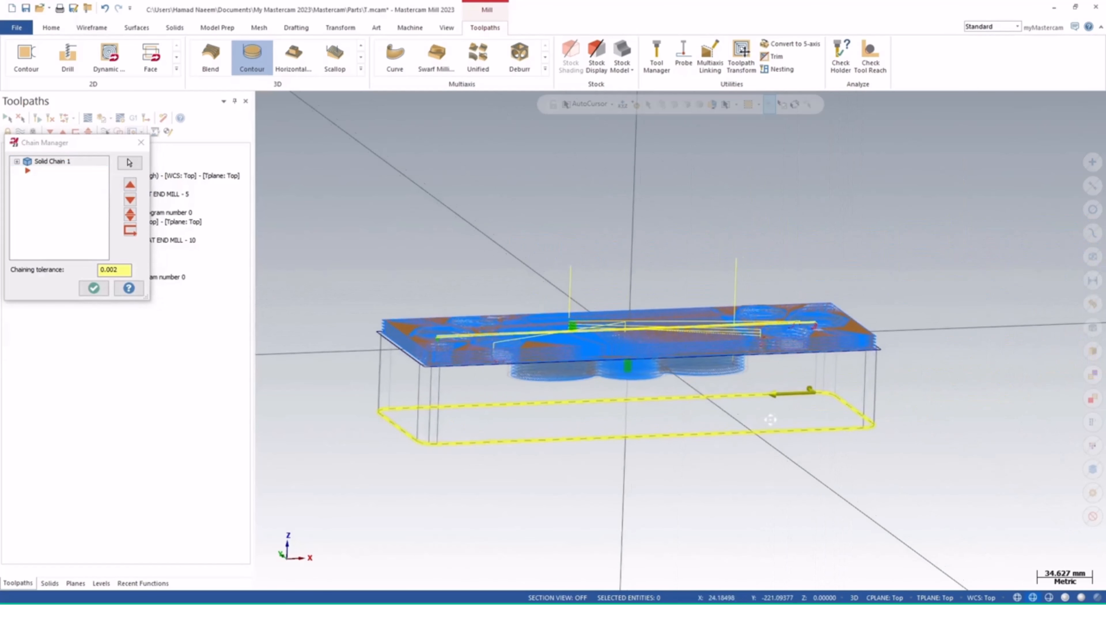
pyautogui.moveTo(804, 401)
pyautogui.mouseDown(button='middle')
pyautogui.moveTo(780, 430)
pyautogui.moveTo(798, 472)
pyautogui.moveTo(819, 387)
pyautogui.mouseUp(button='middle')
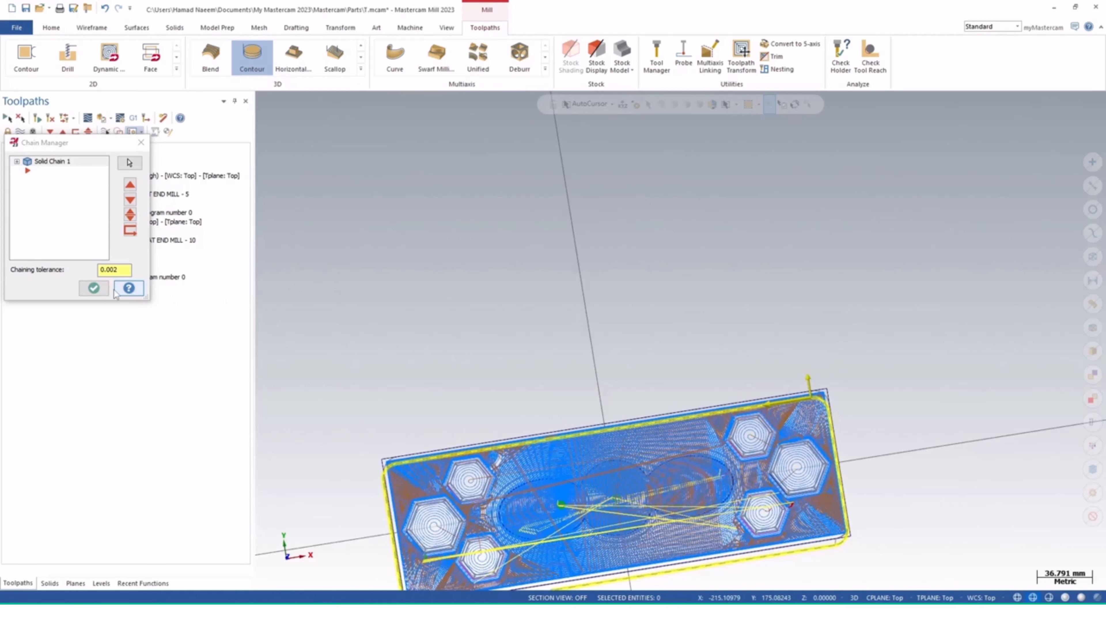
pyautogui.click(103, 292)
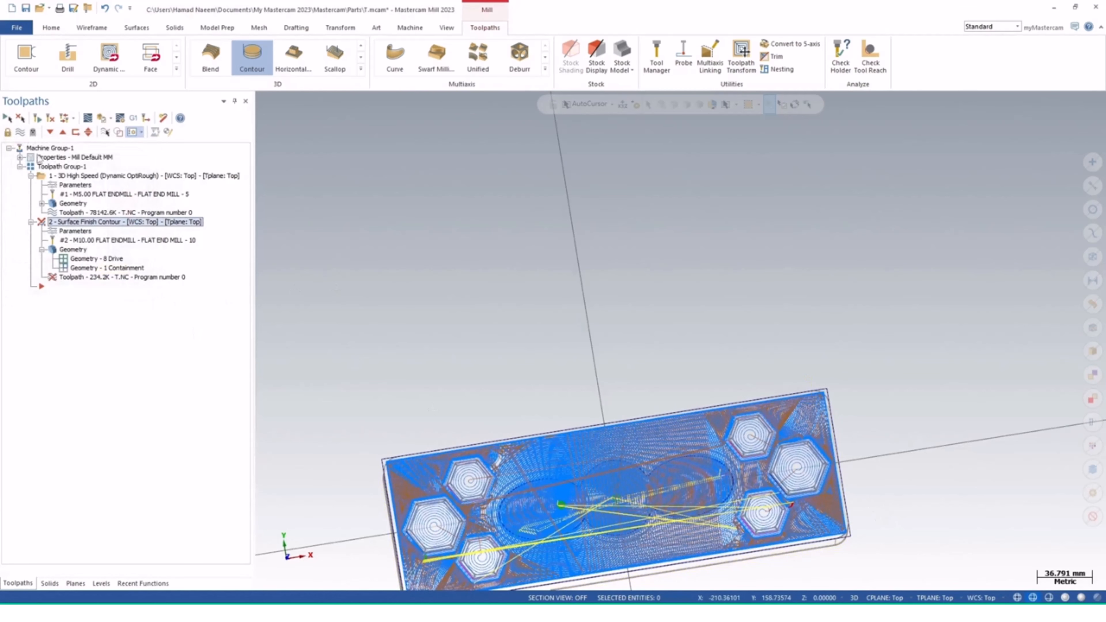
pyautogui.click(38, 124)
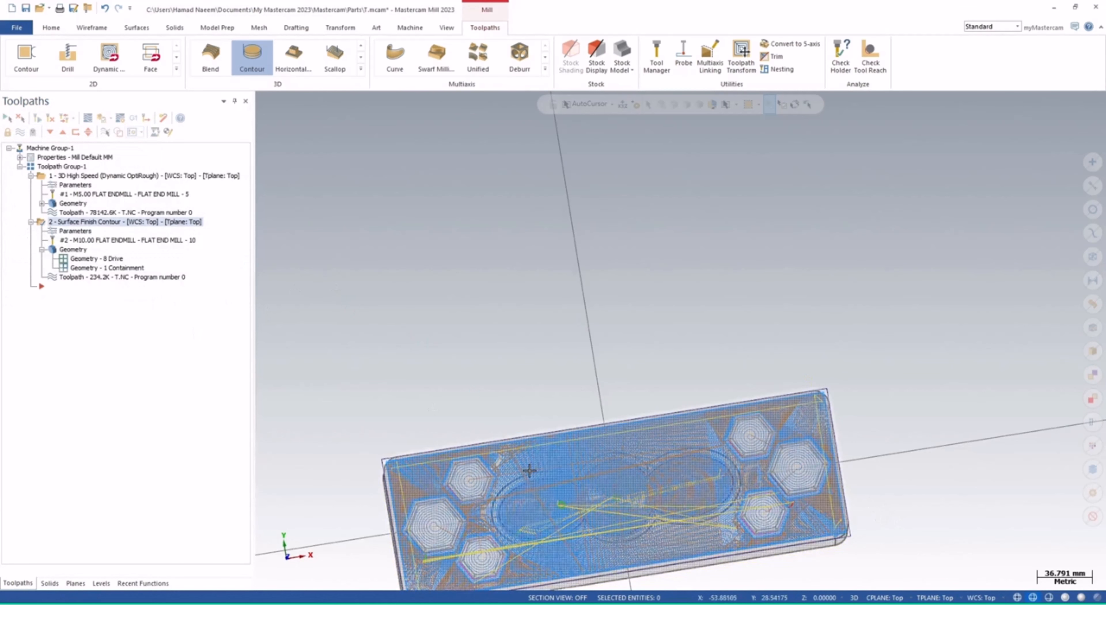
# - Switch the Surface Finish Contour's containment compensation back to Outside, regenerate, and check the passes around the block's walls
pyautogui.moveTo(527, 471); pyautogui.dragTo(460, 389, button='middle')
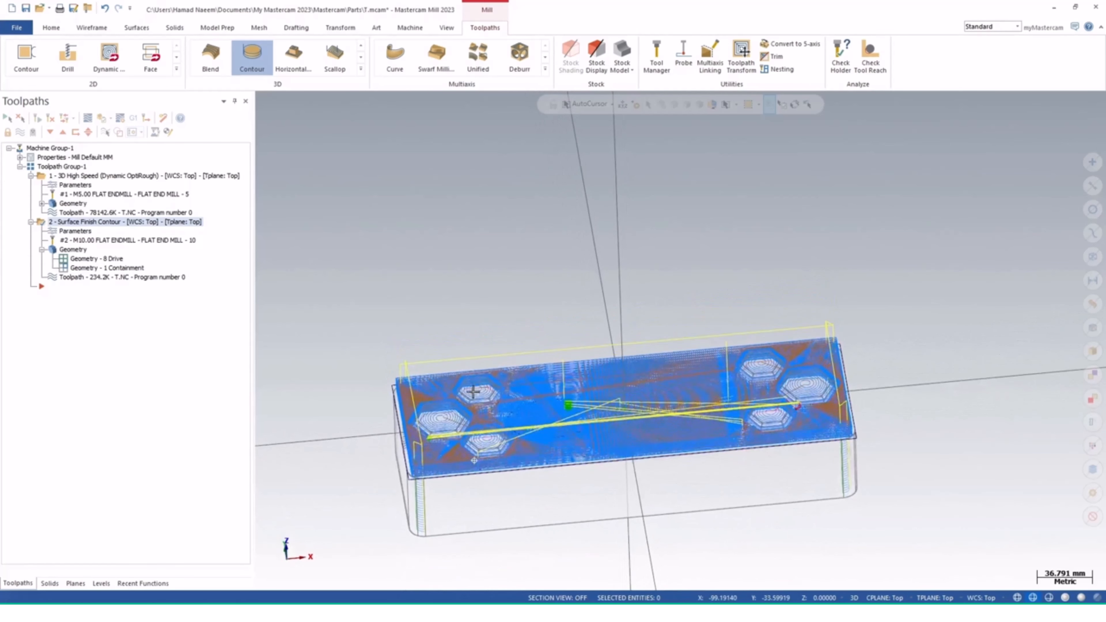
pyautogui.click(74, 232)
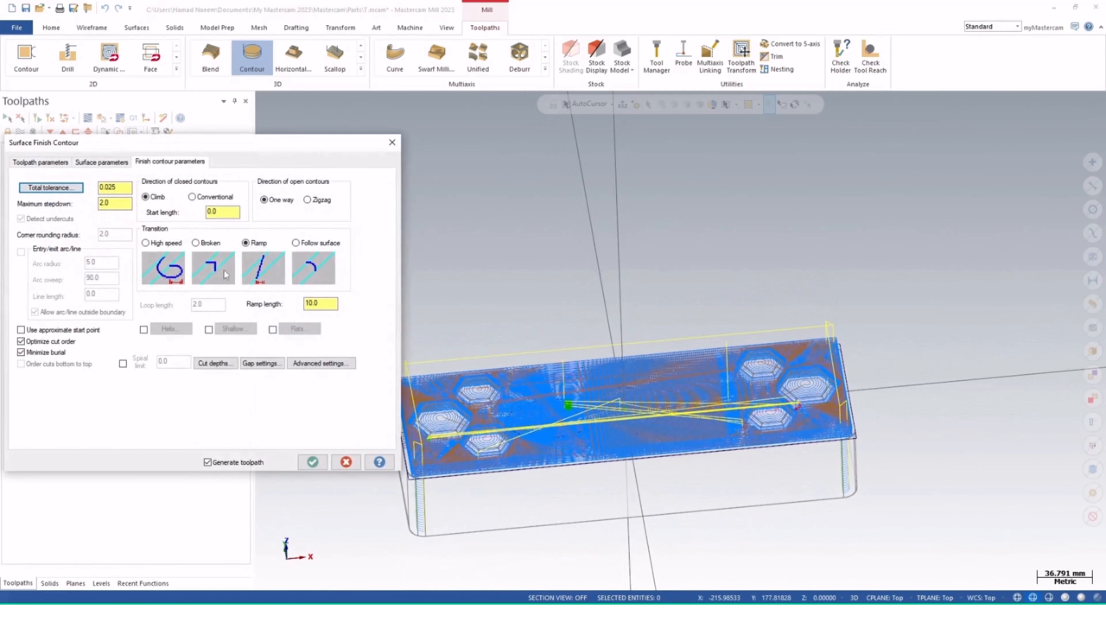
pyautogui.click(121, 164)
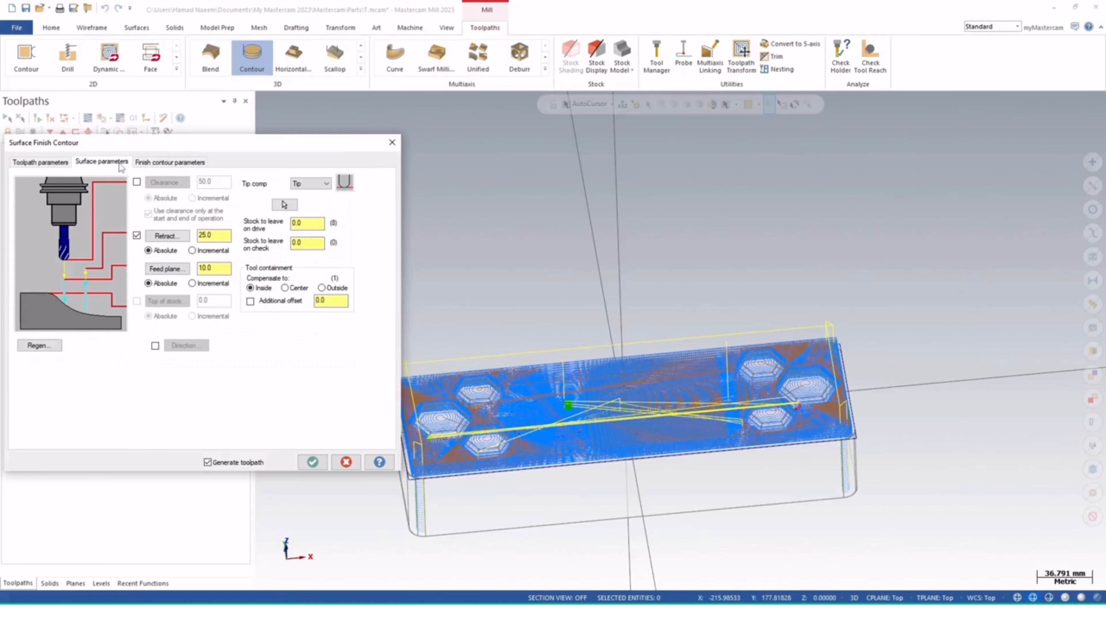
pyautogui.click(322, 288)
pyautogui.click(312, 462)
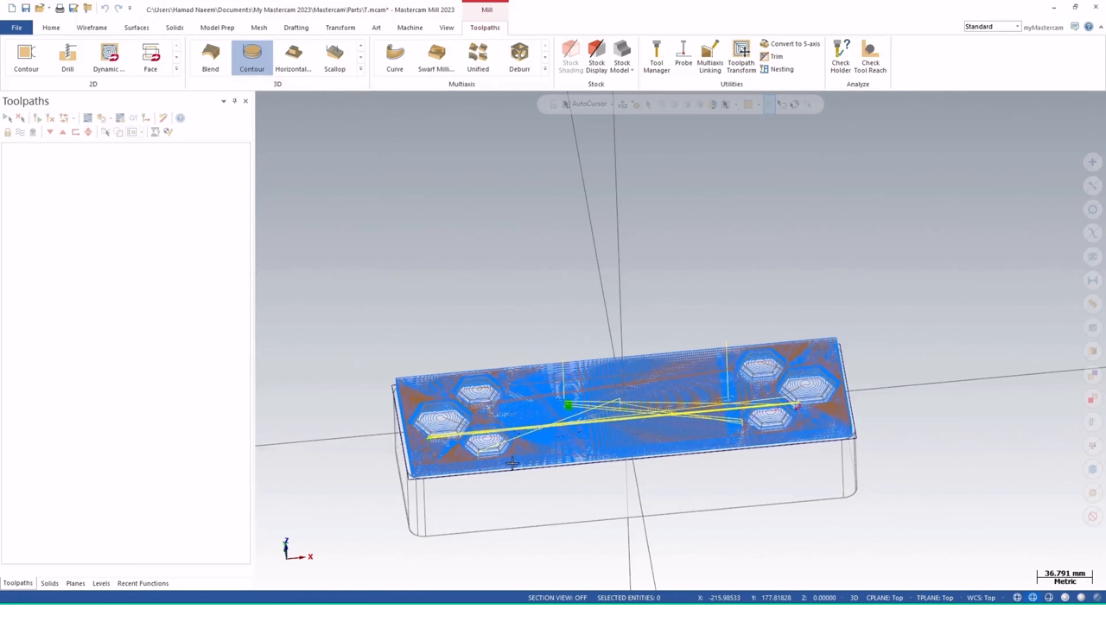
pyautogui.moveTo(539, 523); pyautogui.dragTo(623, 423, button='middle')
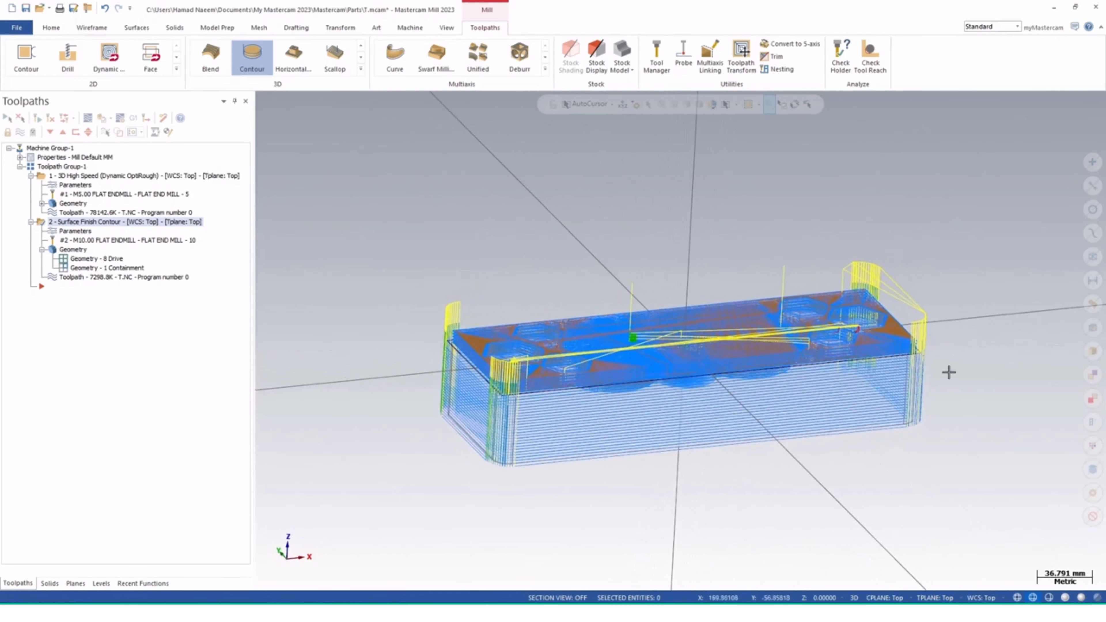
pyautogui.moveTo(784, 414); pyautogui.dragTo(473, 533, button='middle')
# - Delete the Surface Finish Contour operation from the toolpath group
pyautogui.click(60, 223)
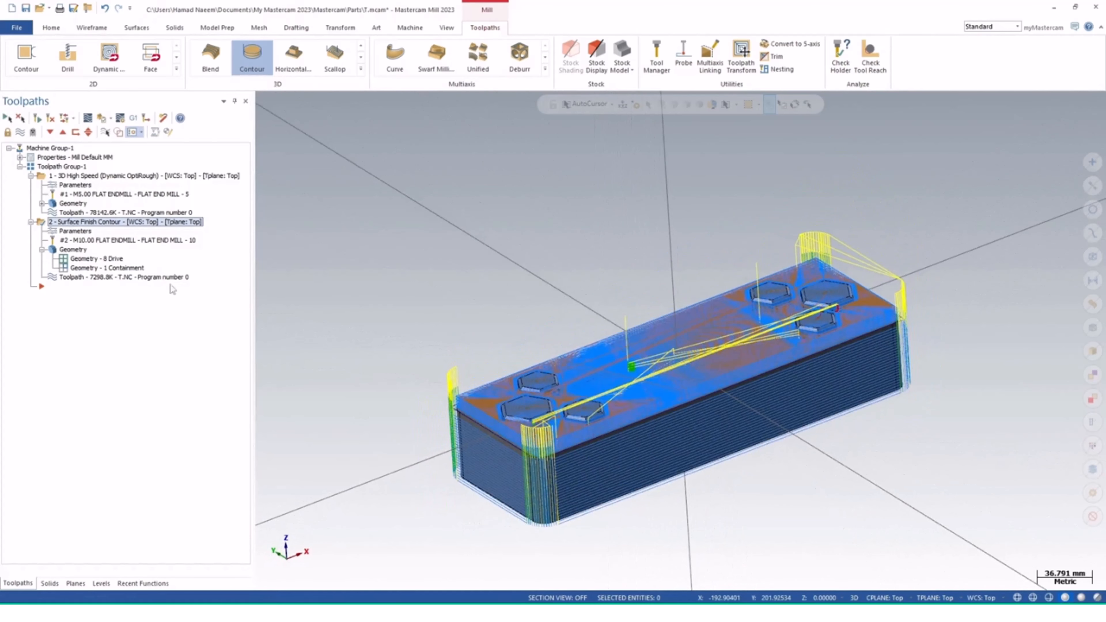
pyautogui.rightClick(89, 222)
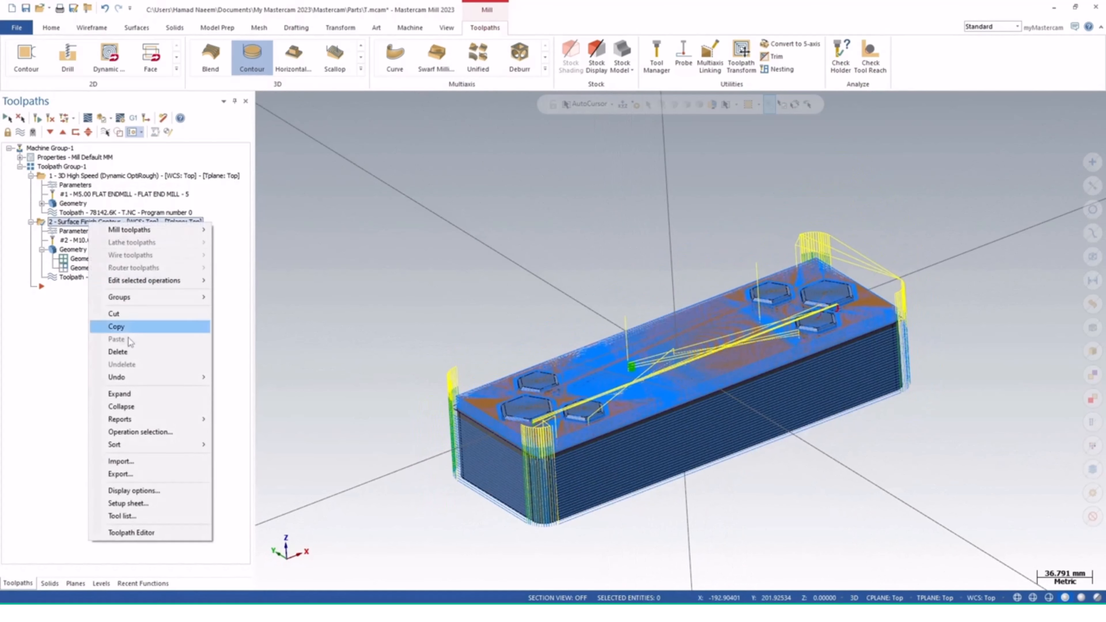
pyautogui.click(134, 354)
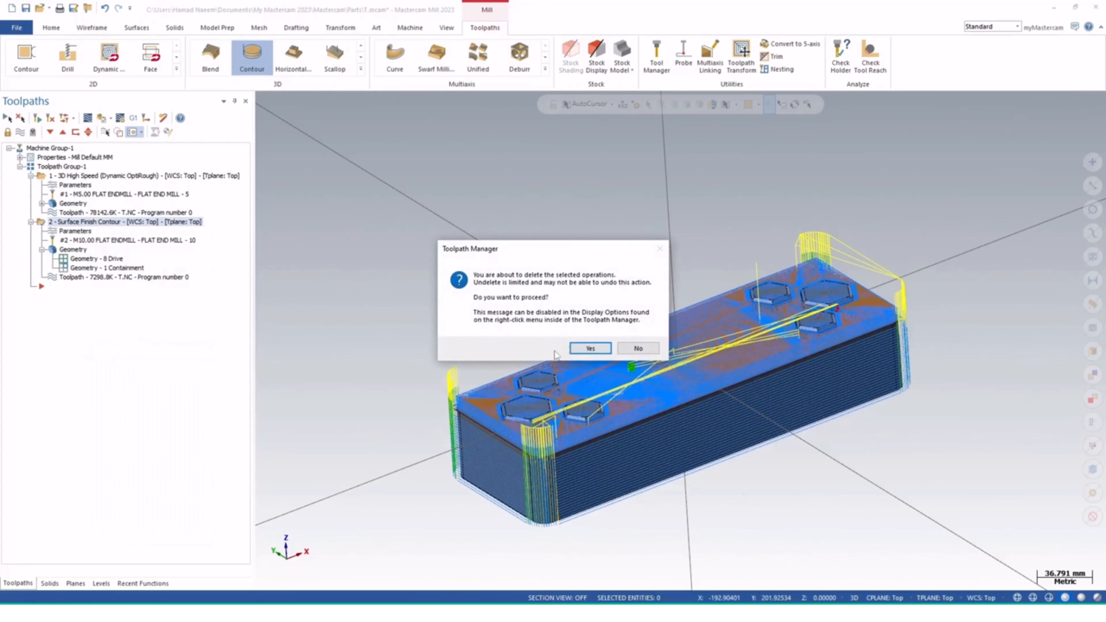
pyautogui.click(584, 348)
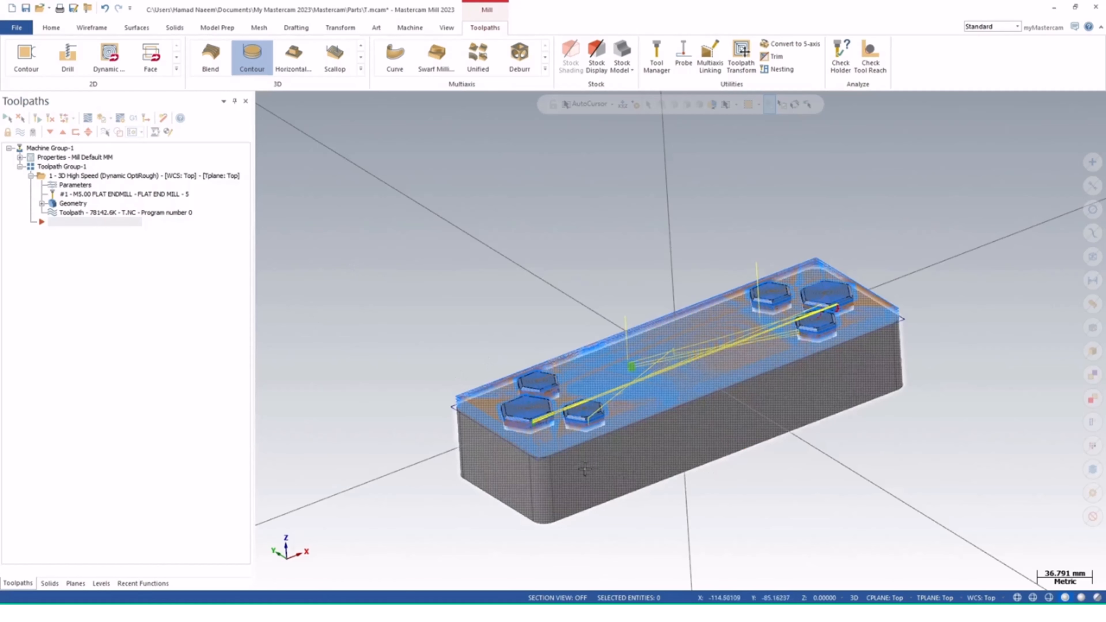
# - Open the Dynamic OptiRough operation in Mastercam Simulator for verification and look at the stock block from several angles
pyautogui.scroll(4, 639, 382)
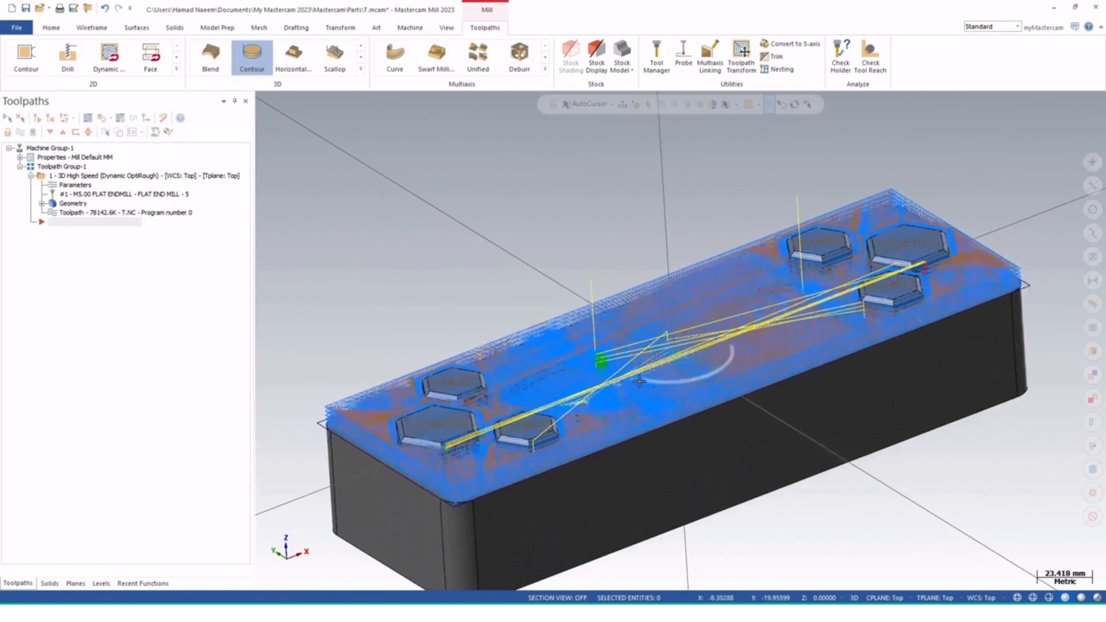
pyautogui.click(138, 176)
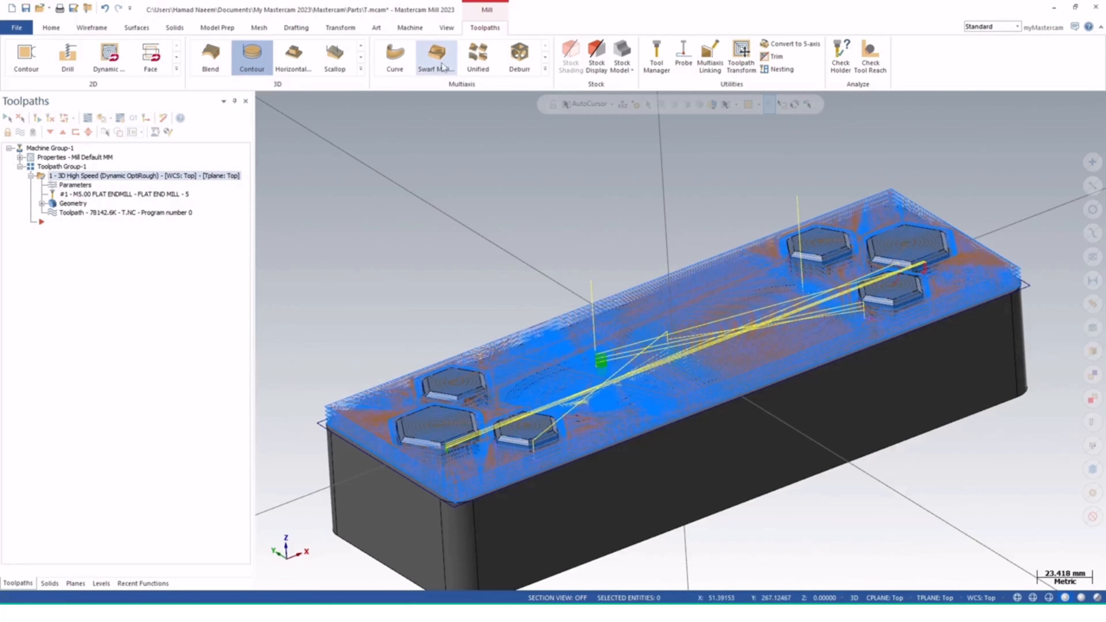
pyautogui.click(407, 28)
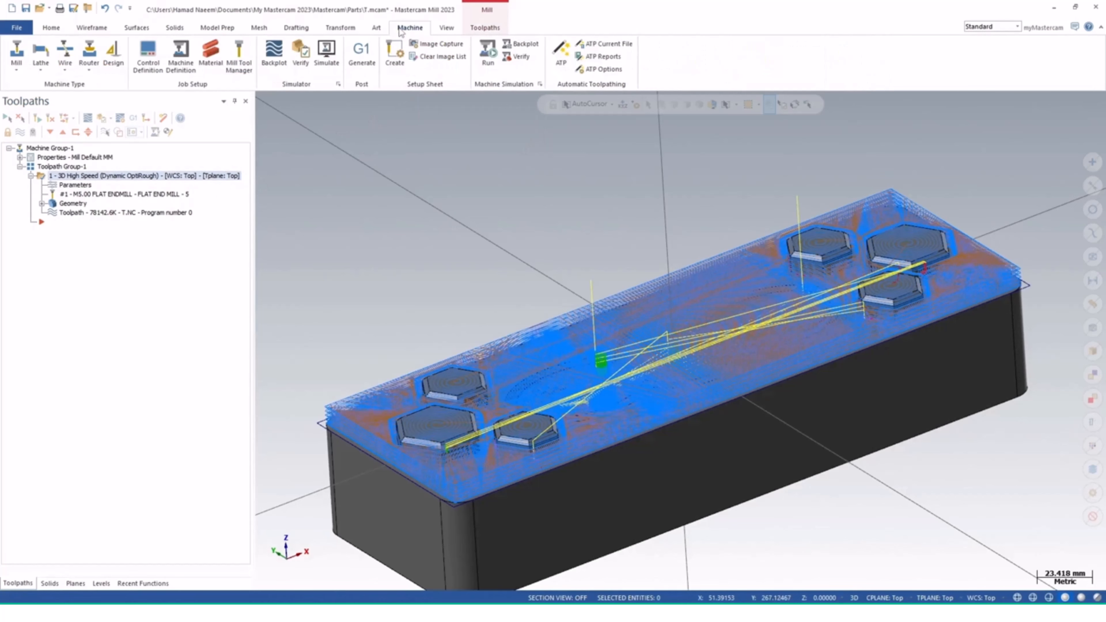
pyautogui.click(296, 53)
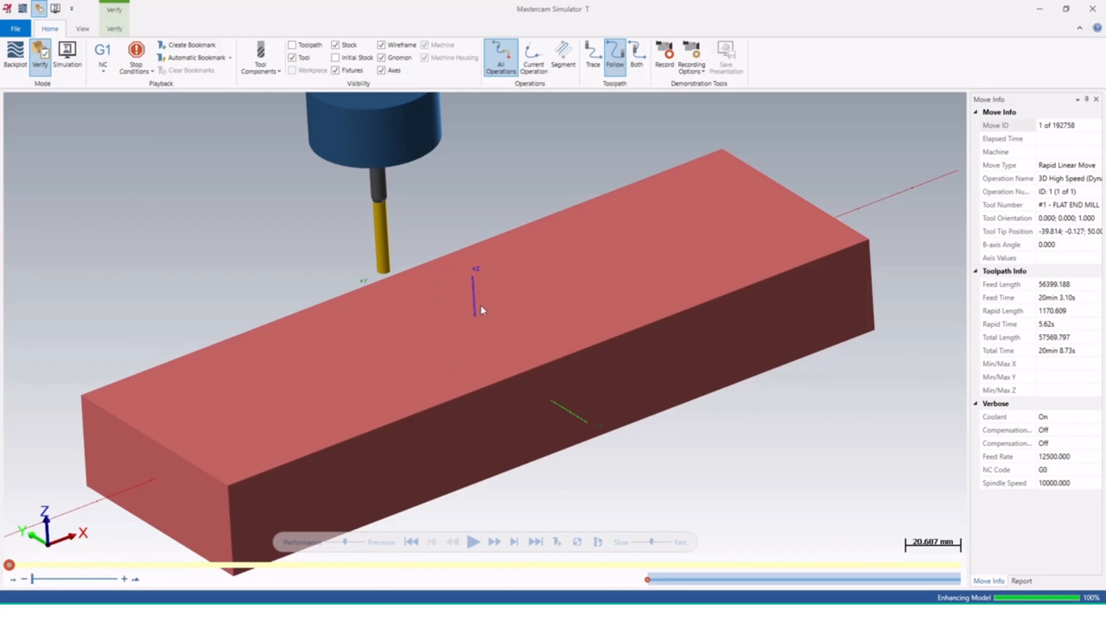
pyautogui.scroll(-3, 510, 306)
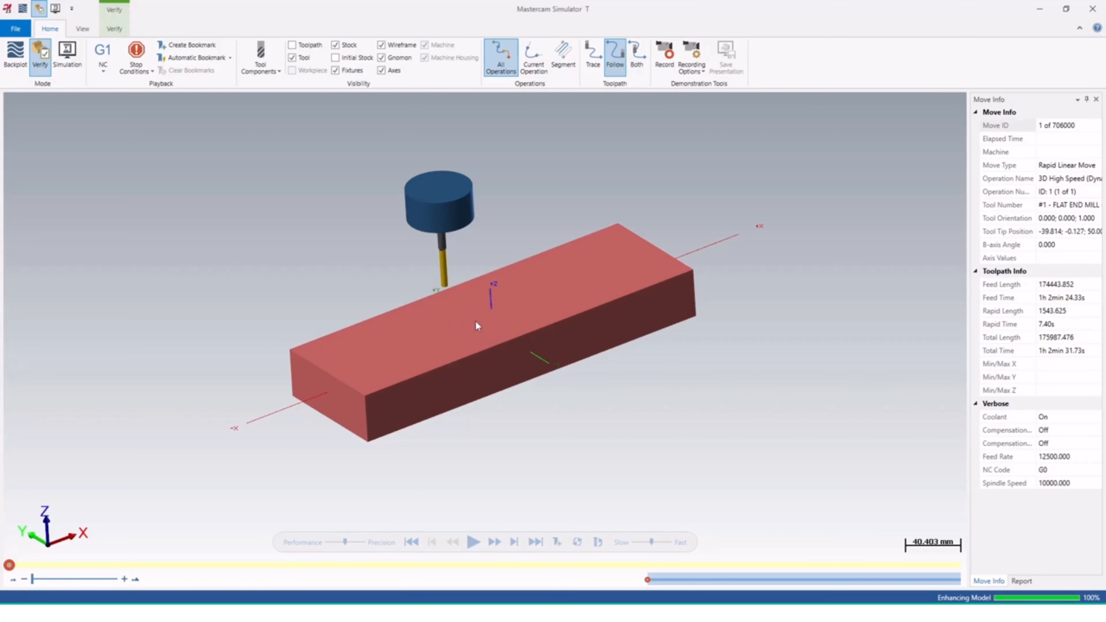
pyautogui.moveTo(446, 334); pyautogui.dragTo(476, 357, button='middle')
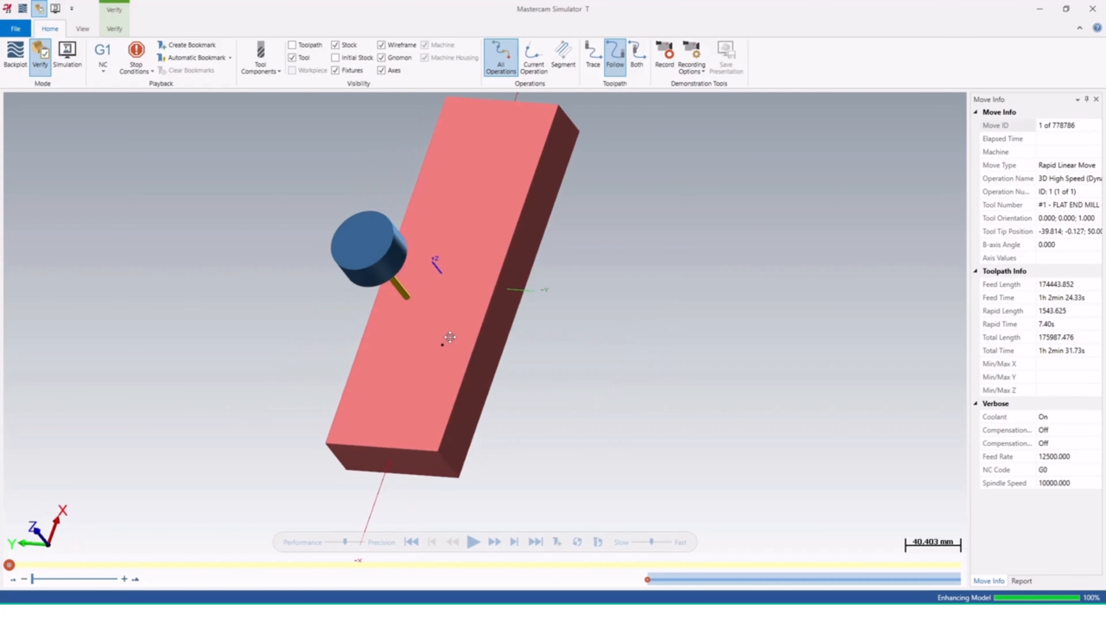
pyautogui.moveTo(450, 337); pyautogui.dragTo(375, 368, button='middle')
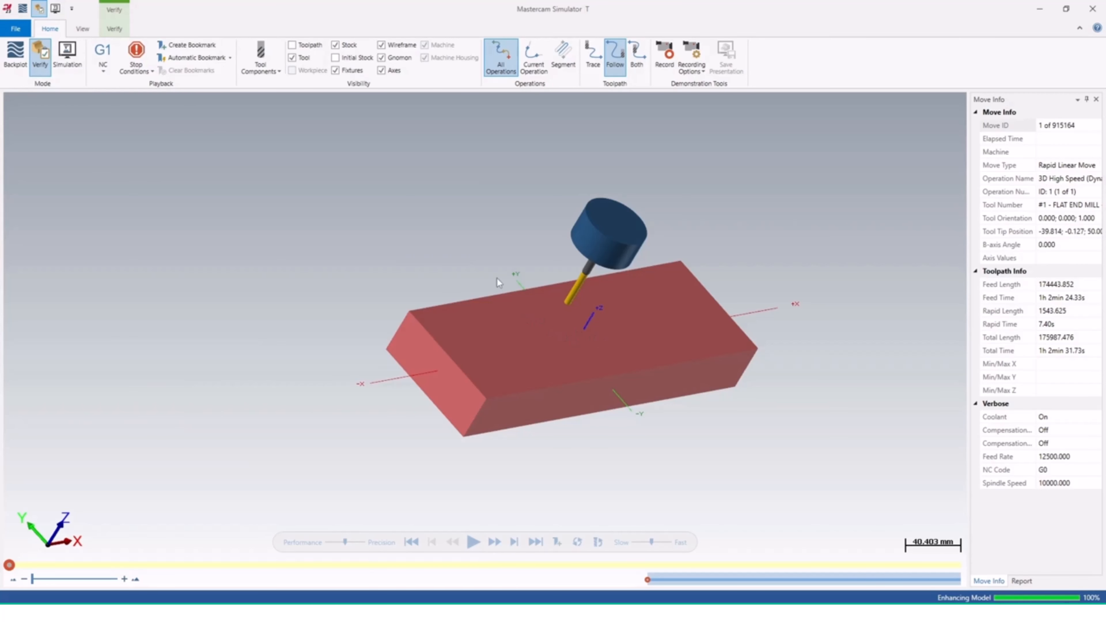
pyautogui.moveTo(471, 382); pyautogui.dragTo(468, 431, button='middle')
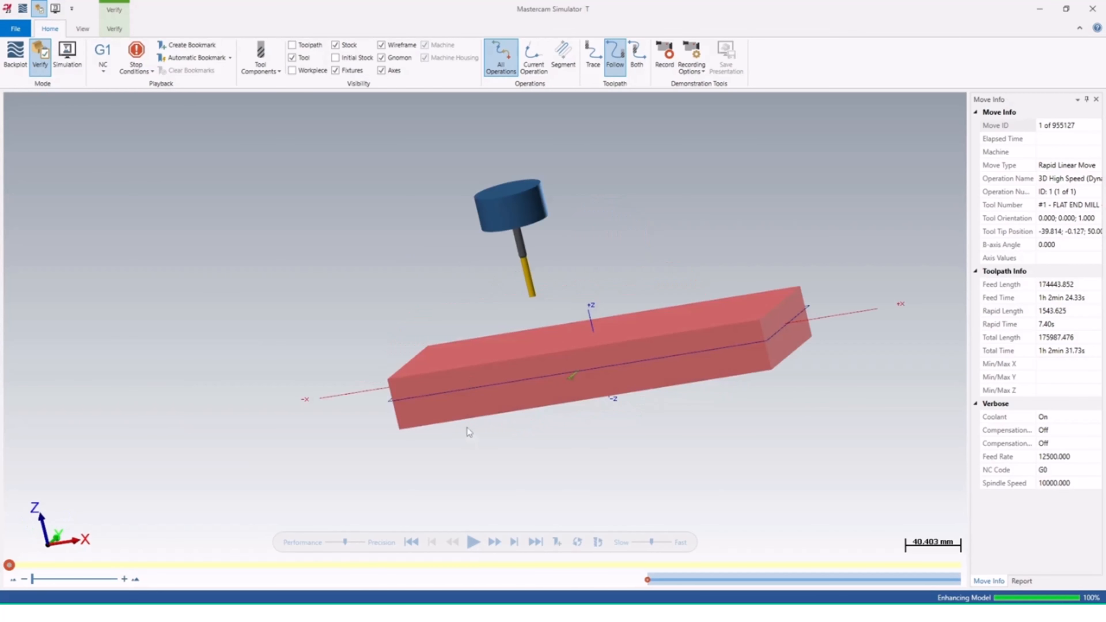
# - Play the Dynamic OptiRough verification and watch the first roughing levels around the hexagonal bosses from several angles
pyautogui.moveTo(560, 361); pyautogui.dragTo(584, 367, button='middle')
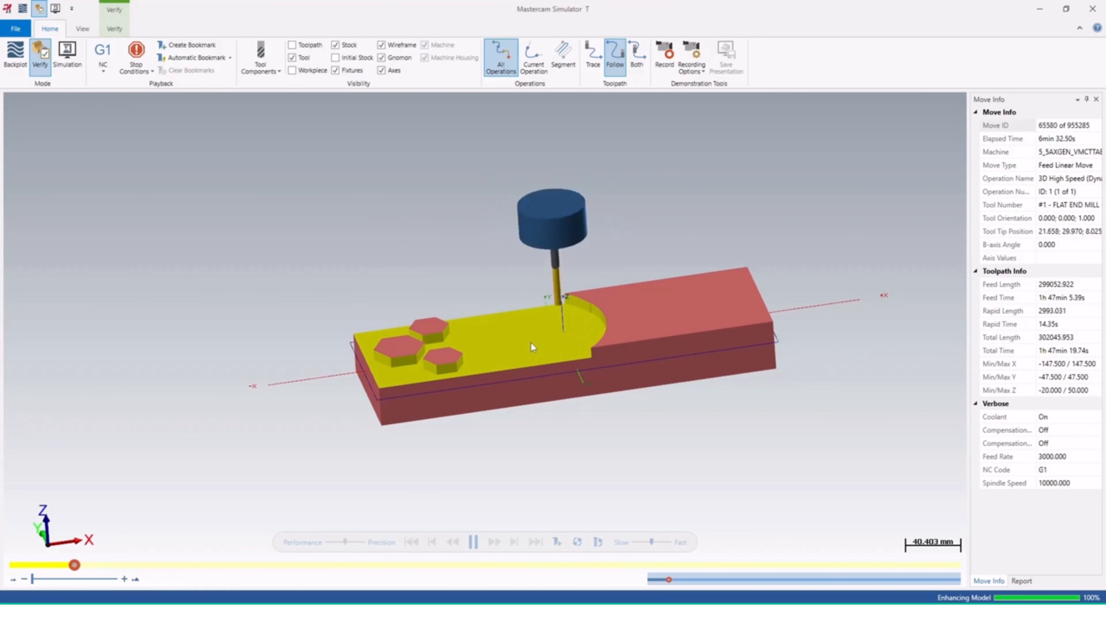
pyautogui.moveTo(459, 346)
pyautogui.mouseDown(button='middle')
pyautogui.moveTo(448, 373)
pyautogui.moveTo(451, 344)
pyautogui.mouseUp(button='middle')
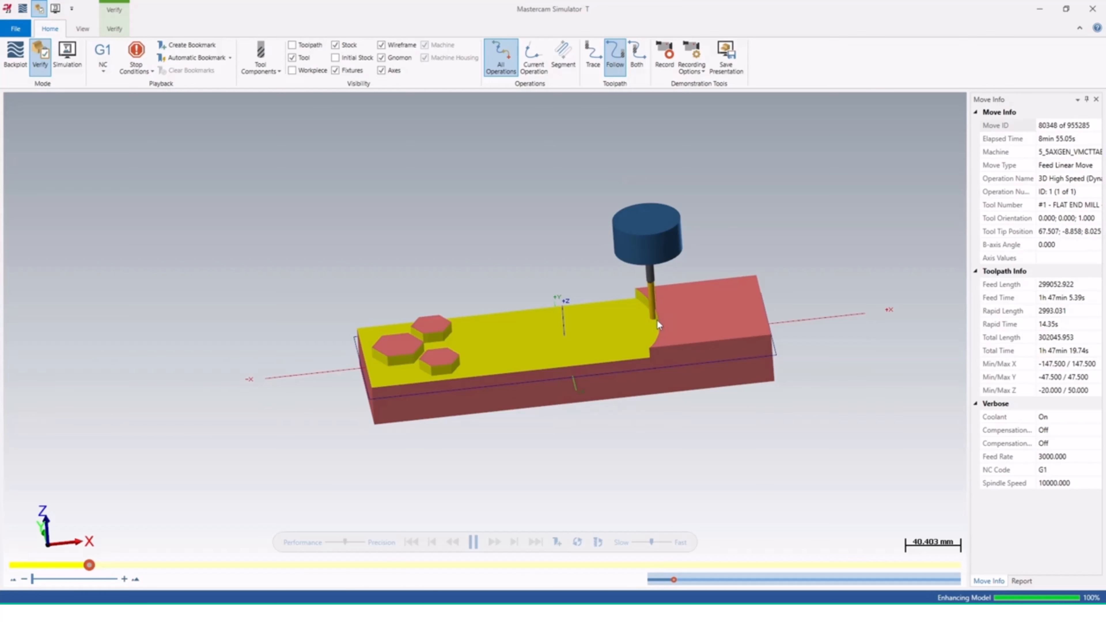
pyautogui.scroll(1, 657, 319)
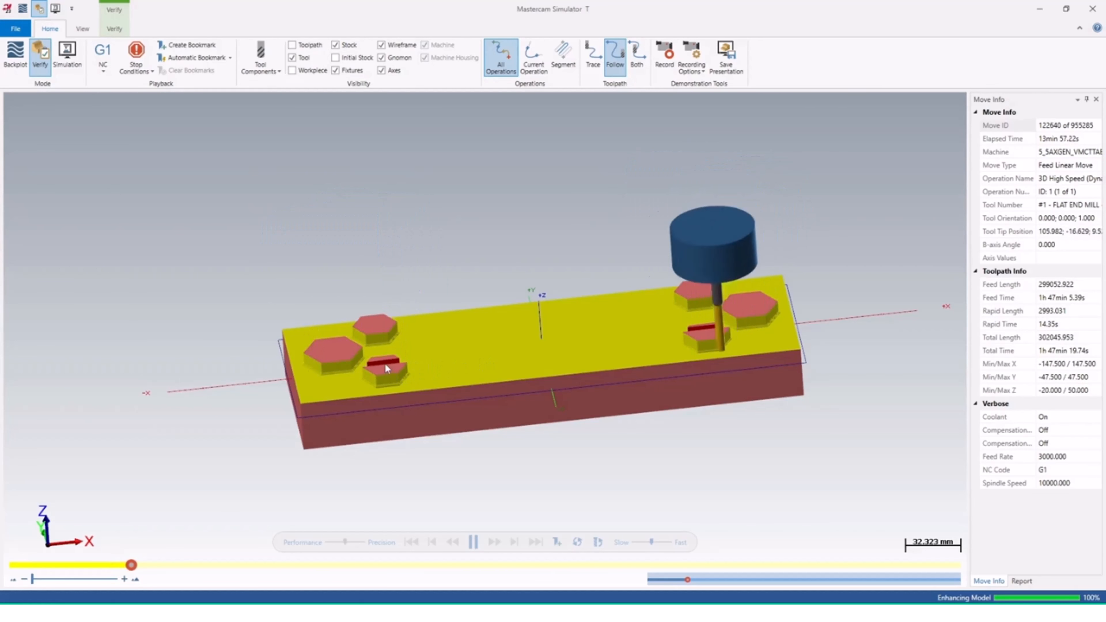
pyautogui.moveTo(385, 363); pyautogui.dragTo(387, 385, button='middle')
pyautogui.scroll(5, 382, 364)
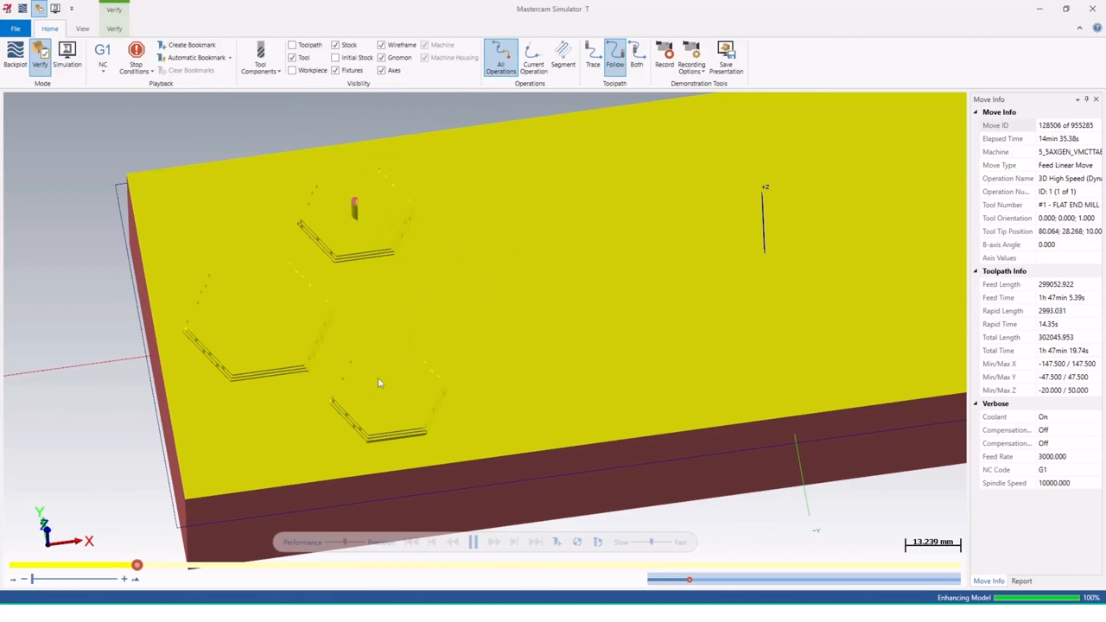
pyautogui.moveTo(381, 378); pyautogui.dragTo(403, 346, button='middle')
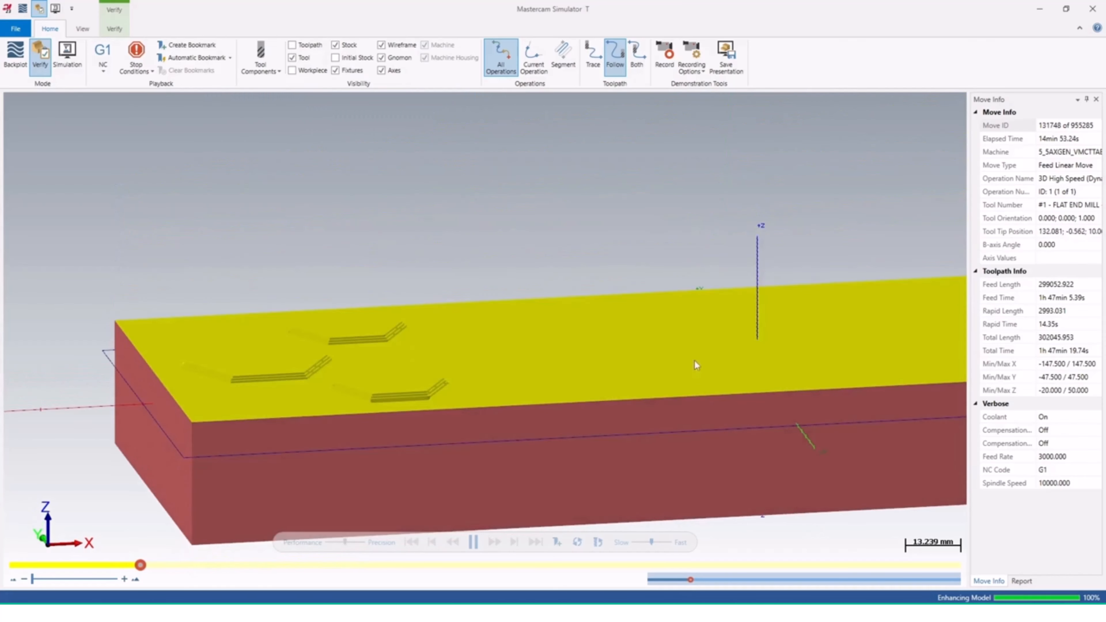
pyautogui.scroll(-4, 705, 362)
pyautogui.scroll(-4, 715, 360)
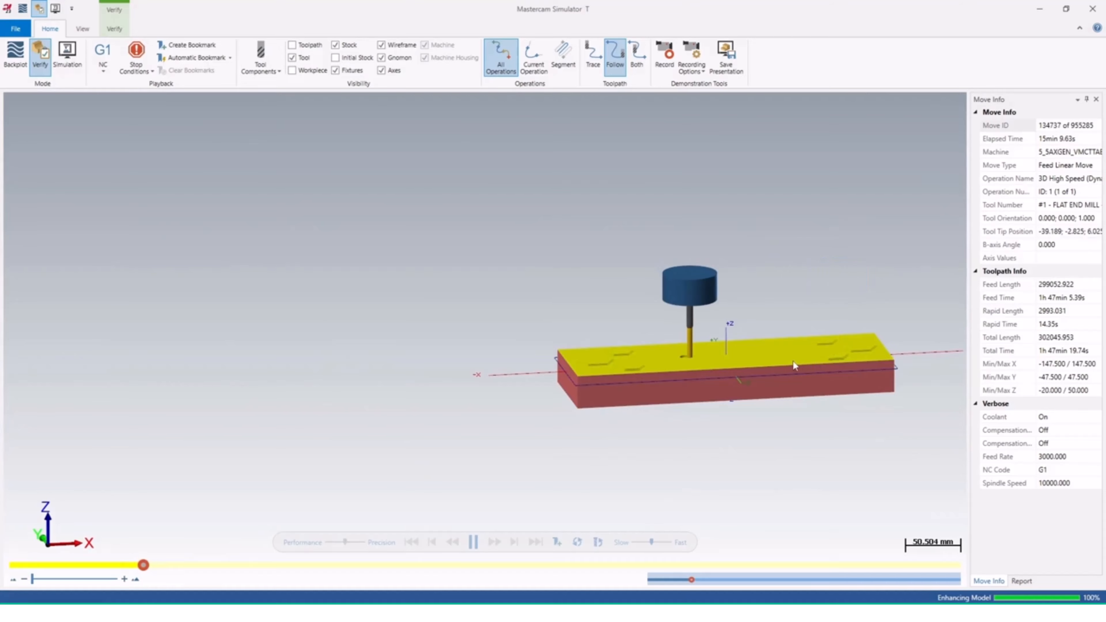
pyautogui.scroll(4, 680, 357)
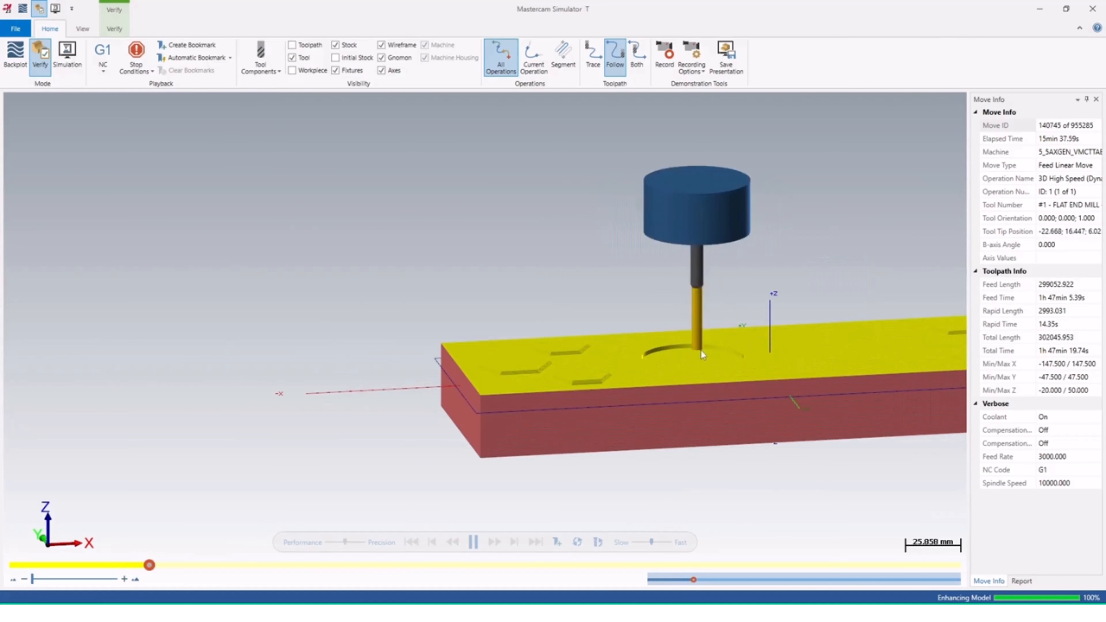
pyautogui.scroll(2, 697, 351)
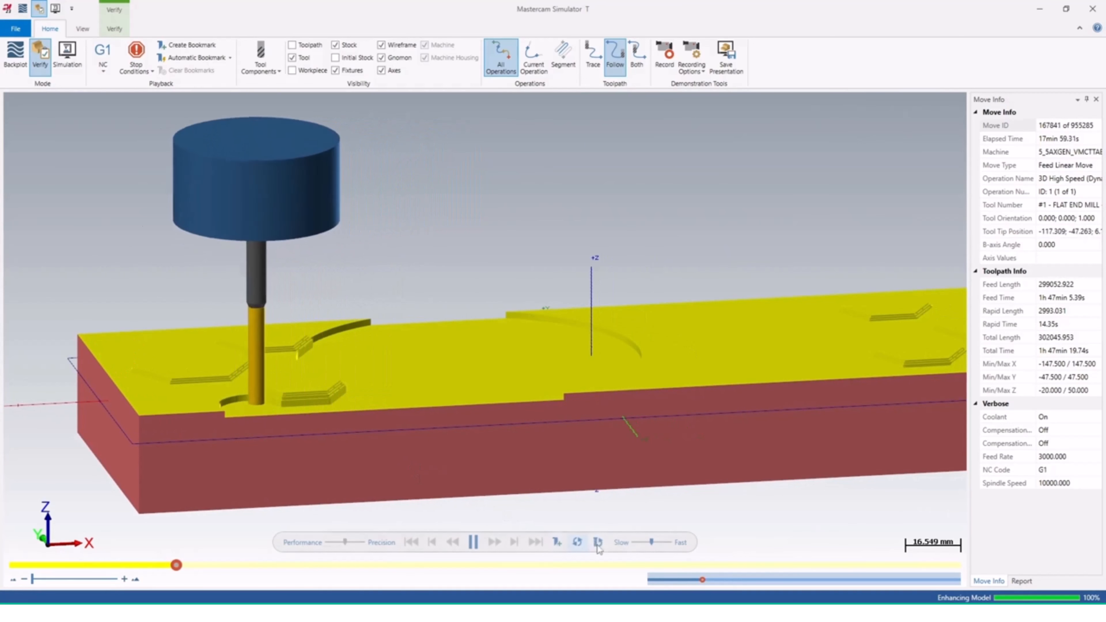
# - Raise the simulation speed to its fastest setting and follow the roughing across the whole block
pyautogui.click(658, 543)
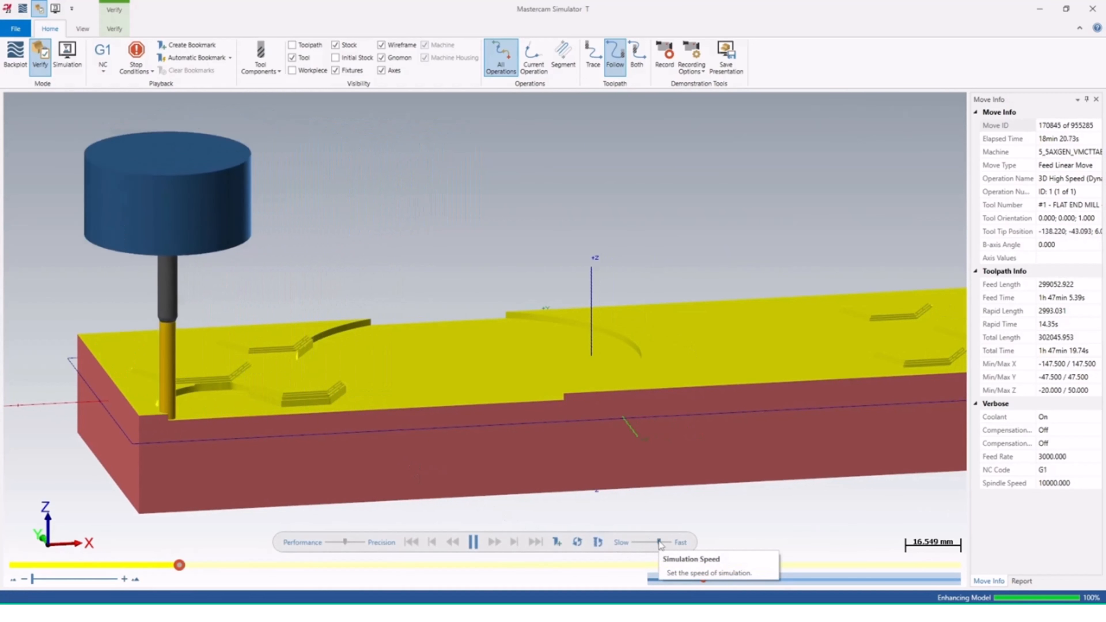
pyautogui.click(669, 542)
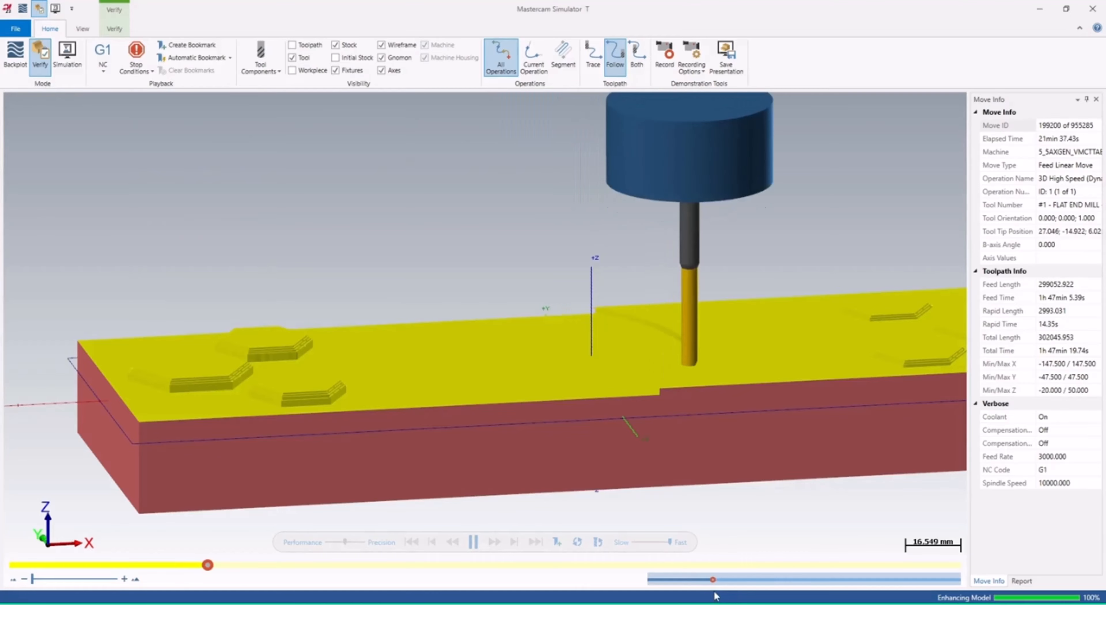
pyautogui.scroll(-4, 678, 392)
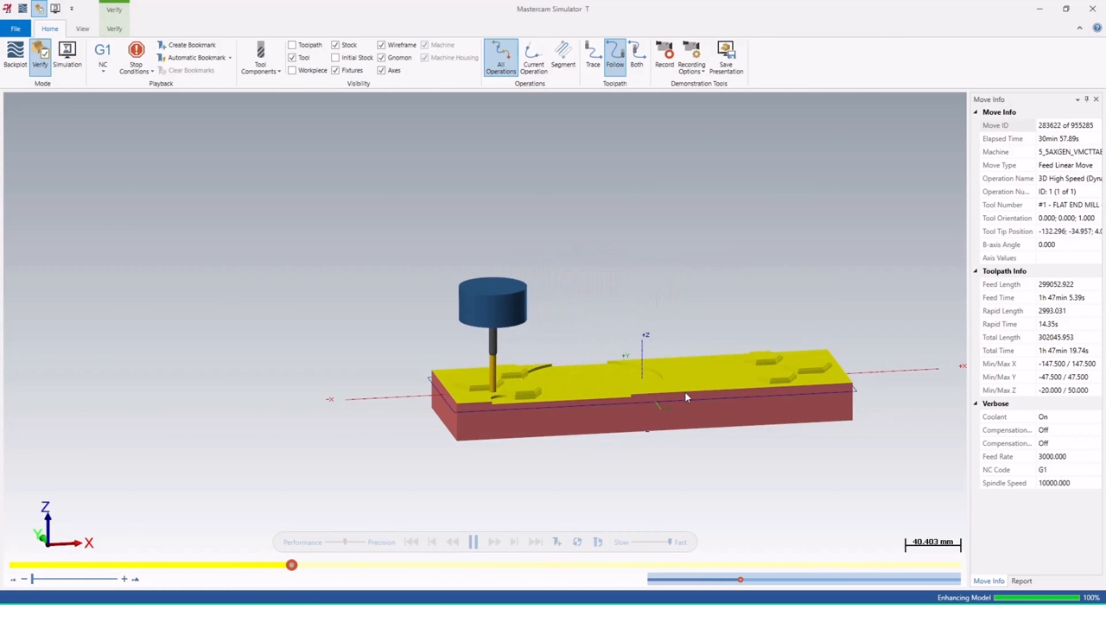
pyautogui.scroll(2, 469, 396)
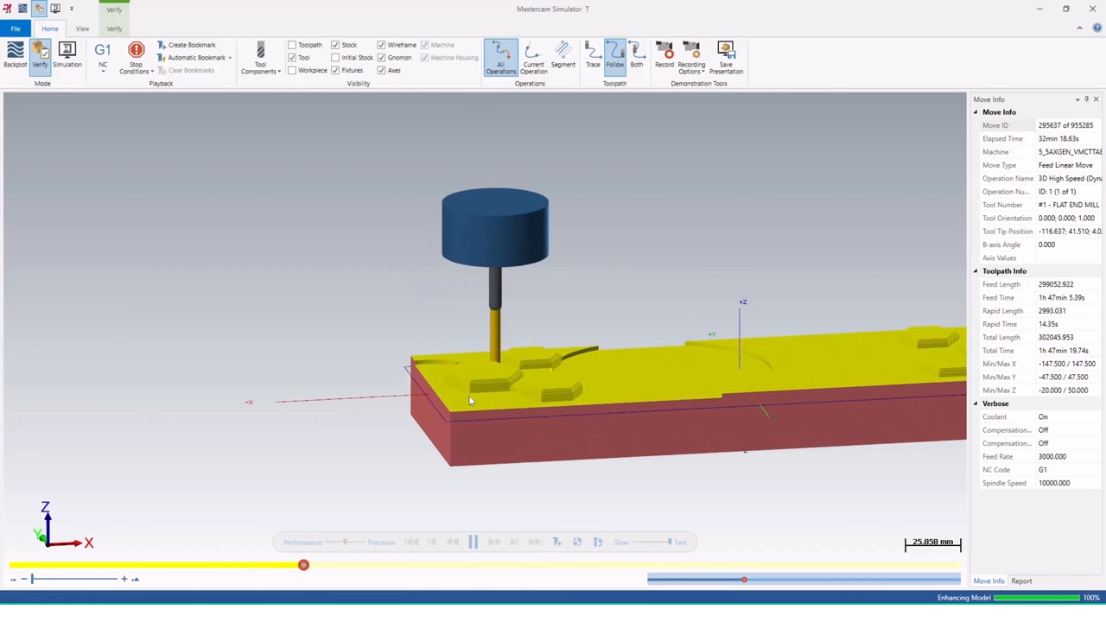
pyautogui.scroll(-1, 520, 397)
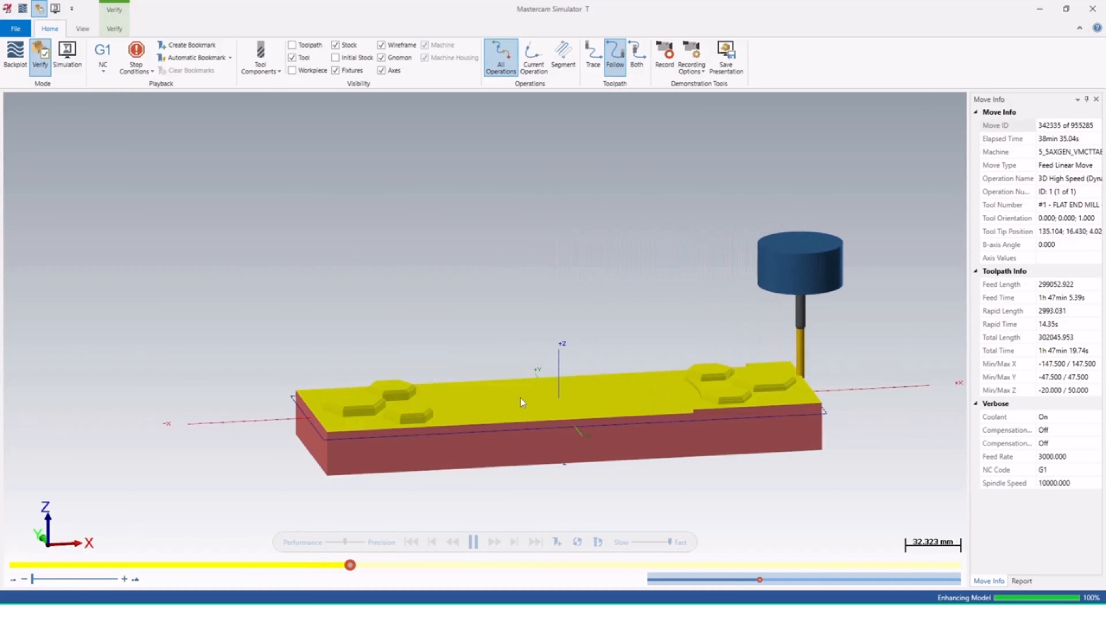
pyautogui.moveTo(574, 389); pyautogui.dragTo(606, 403, button='middle')
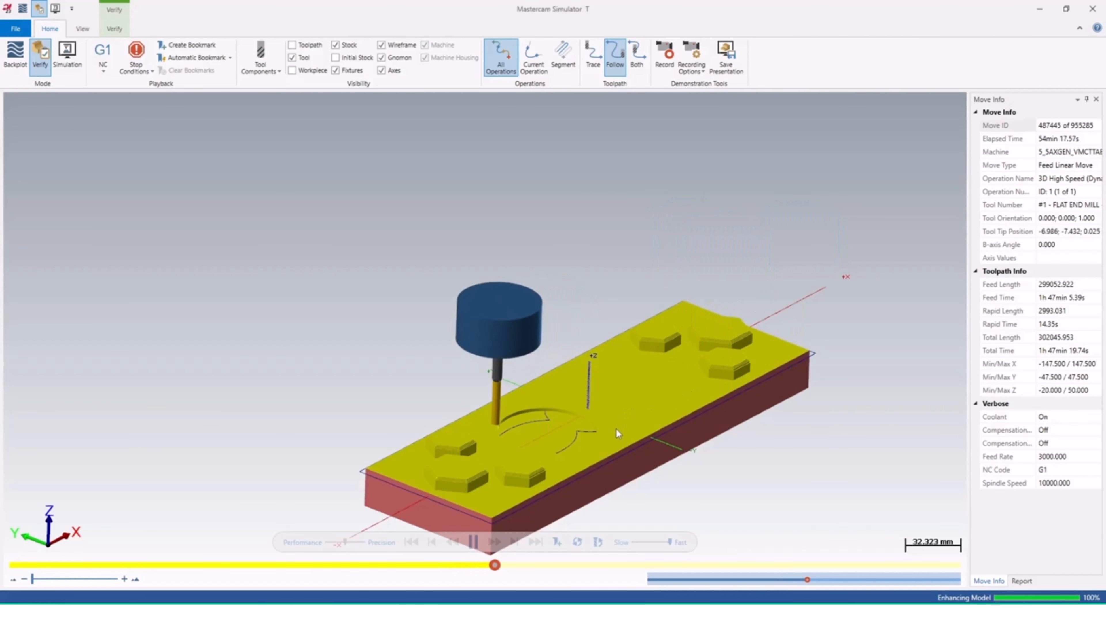
pyautogui.moveTo(609, 424); pyautogui.dragTo(530, 377, button='middle')
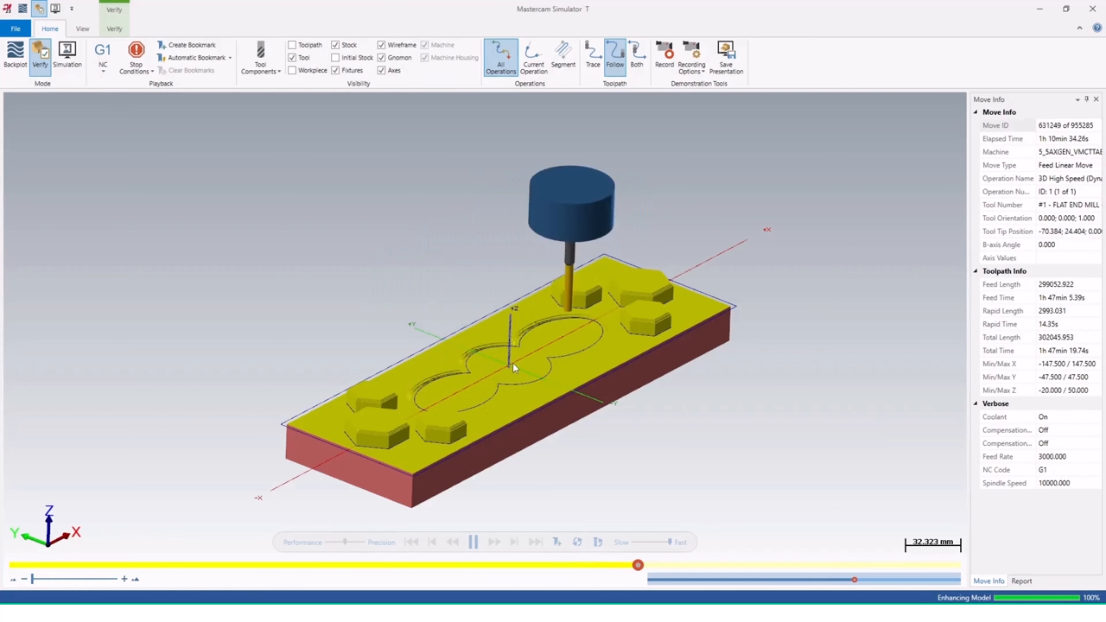
# - Examine the edges and walls of the hexagonal bosses up close while the verification runs to its end
pyautogui.scroll(5, 656, 378)
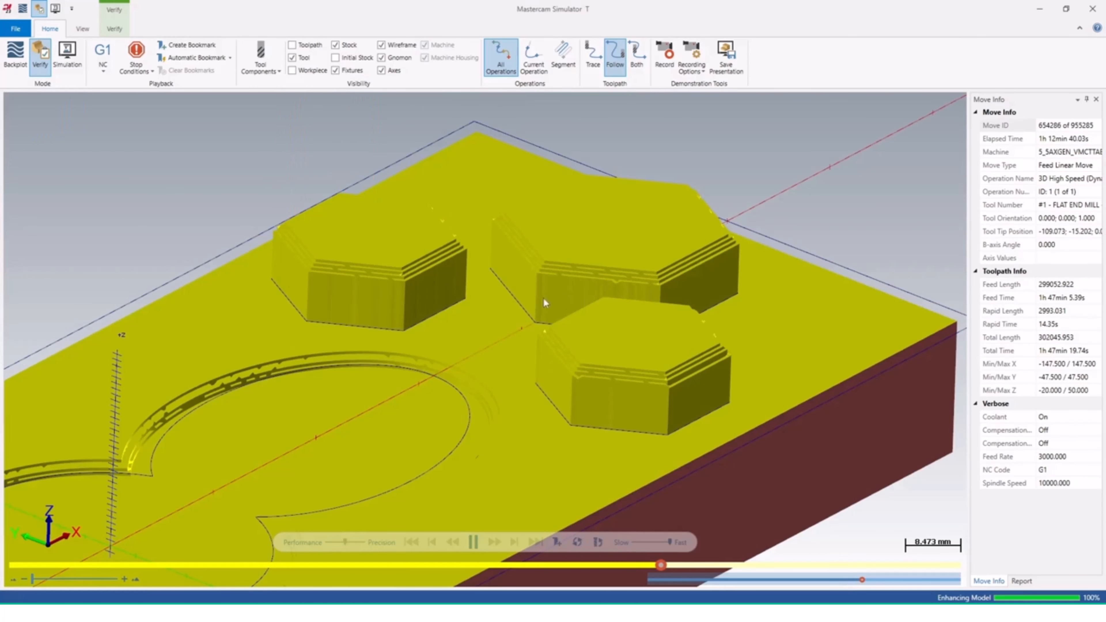
pyautogui.scroll(-5, 414, 282)
pyautogui.scroll(5, 535, 290)
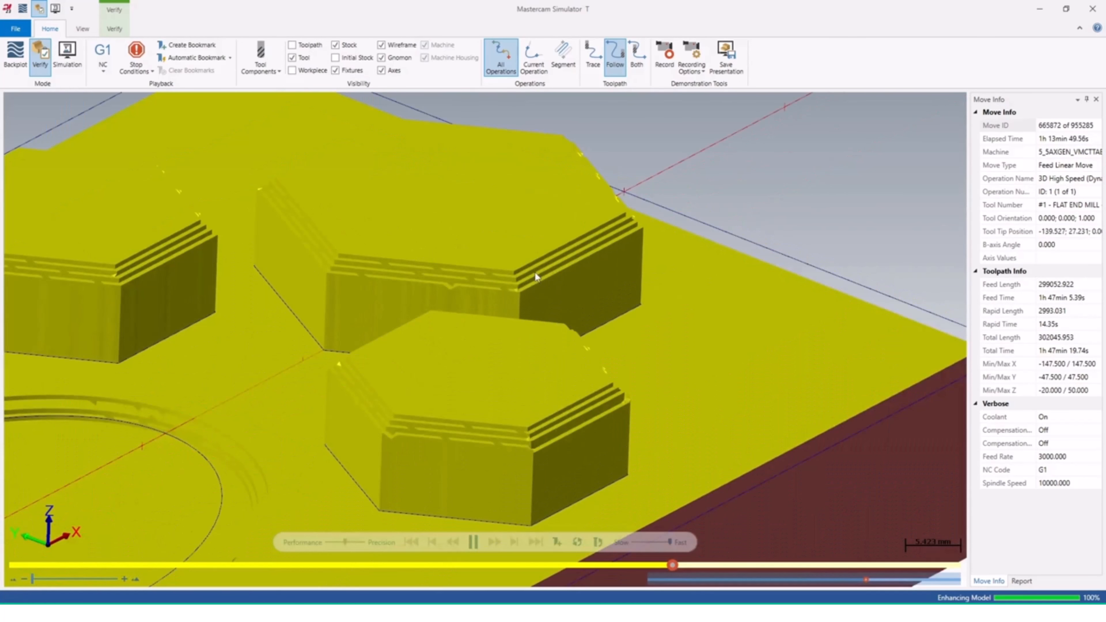
pyautogui.scroll(-3, 518, 286)
pyautogui.moveTo(391, 382); pyautogui.dragTo(648, 332, button='middle')
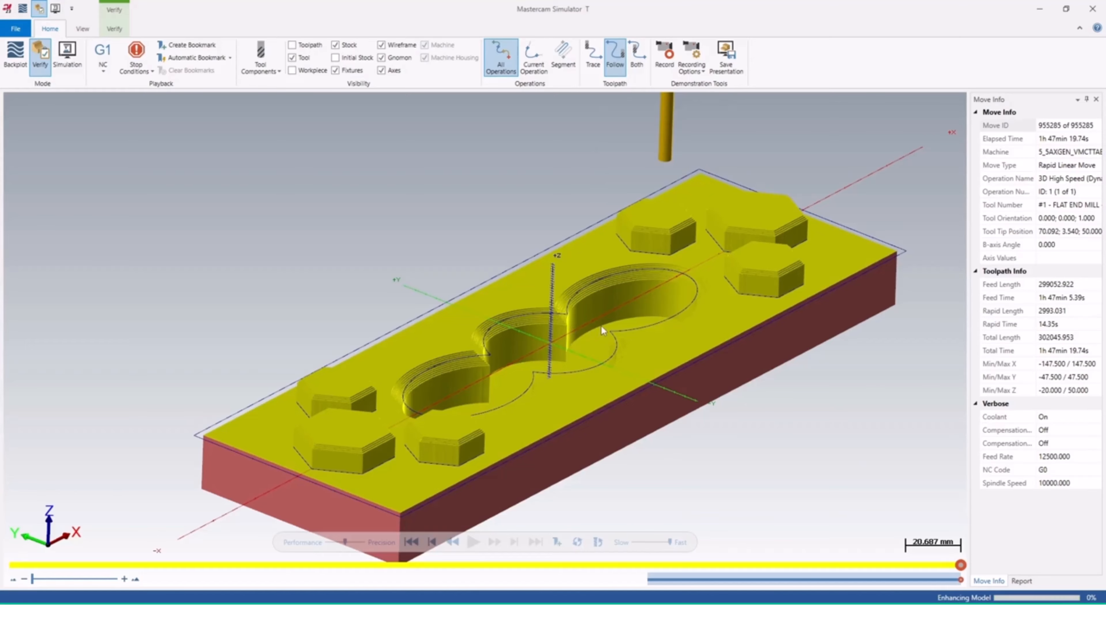
# - Inspect the walls and upper edges of the three-lobed pocket in the roughed stock up close
pyautogui.moveTo(601, 326); pyautogui.dragTo(567, 363, button='middle')
pyautogui.moveTo(467, 416); pyautogui.dragTo(331, 385, button='middle')
pyautogui.scroll(6, 293, 413)
pyautogui.scroll(-6, 294, 410)
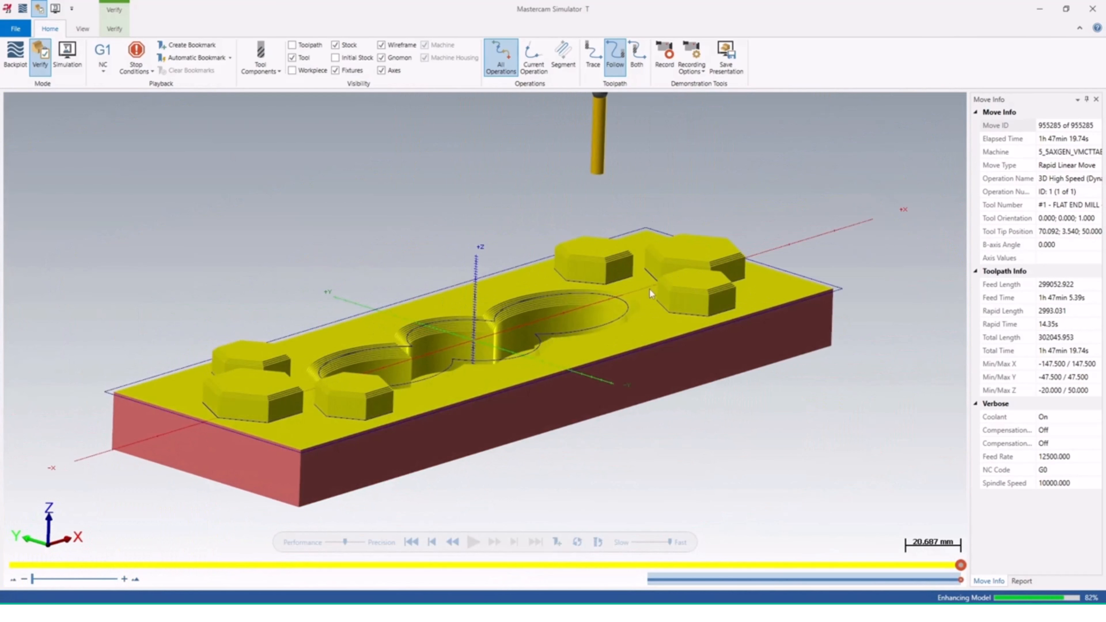
pyautogui.keyDown('shift'); pyautogui.moveTo(650, 289); pyautogui.dragTo(658, 327, button='middle'); pyautogui.keyUp('shift')
pyautogui.scroll(10, 605, 349)
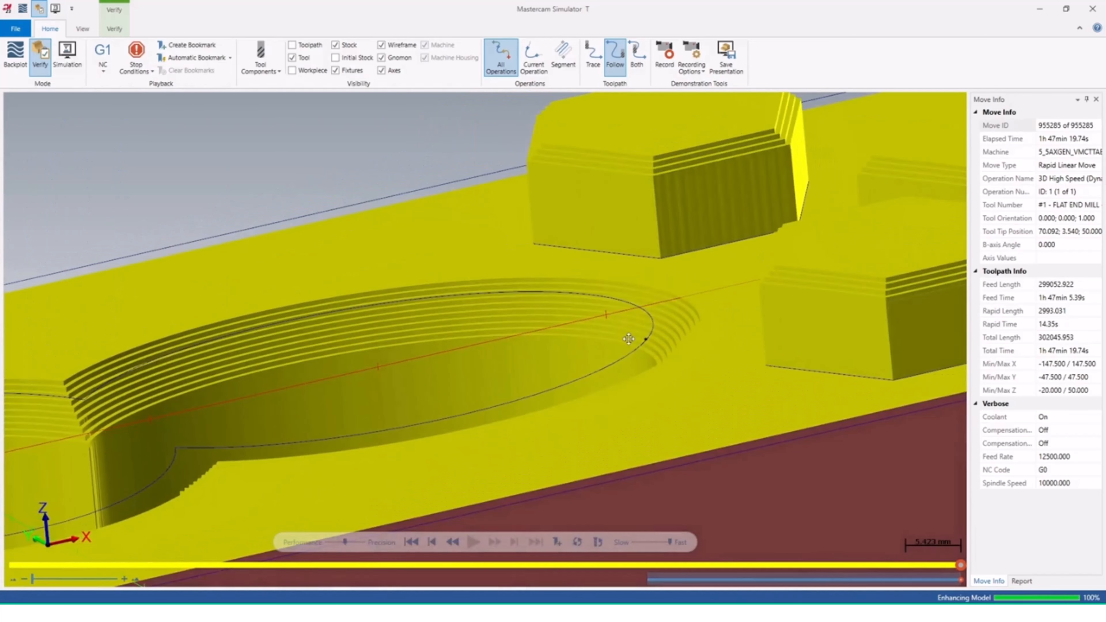
pyautogui.moveTo(629, 339); pyautogui.dragTo(633, 350, button='middle')
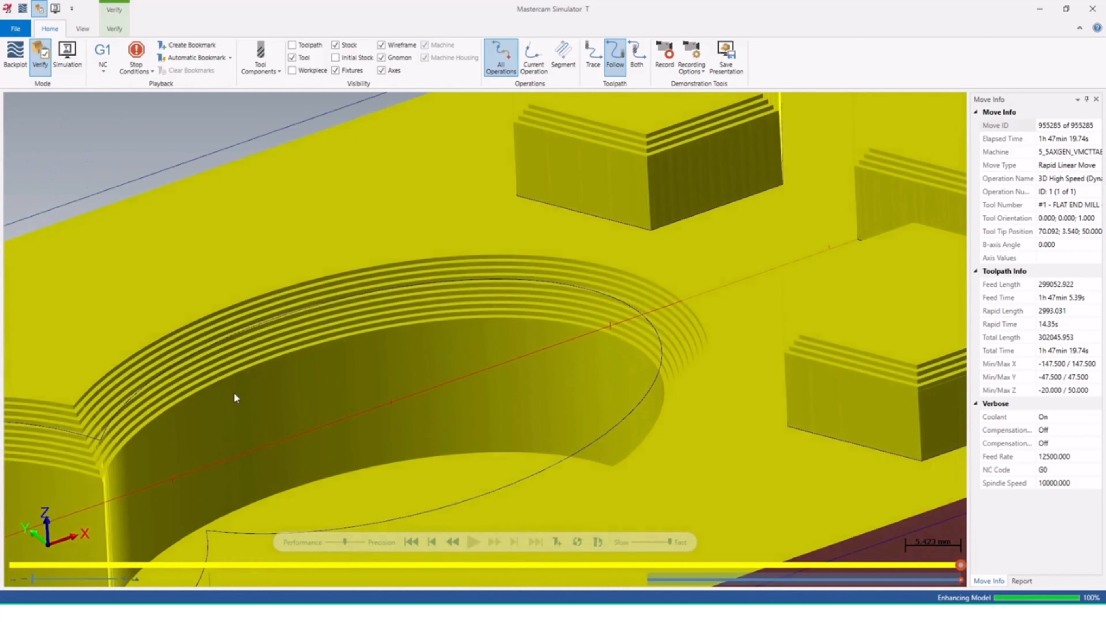
pyautogui.scroll(7, 235, 398)
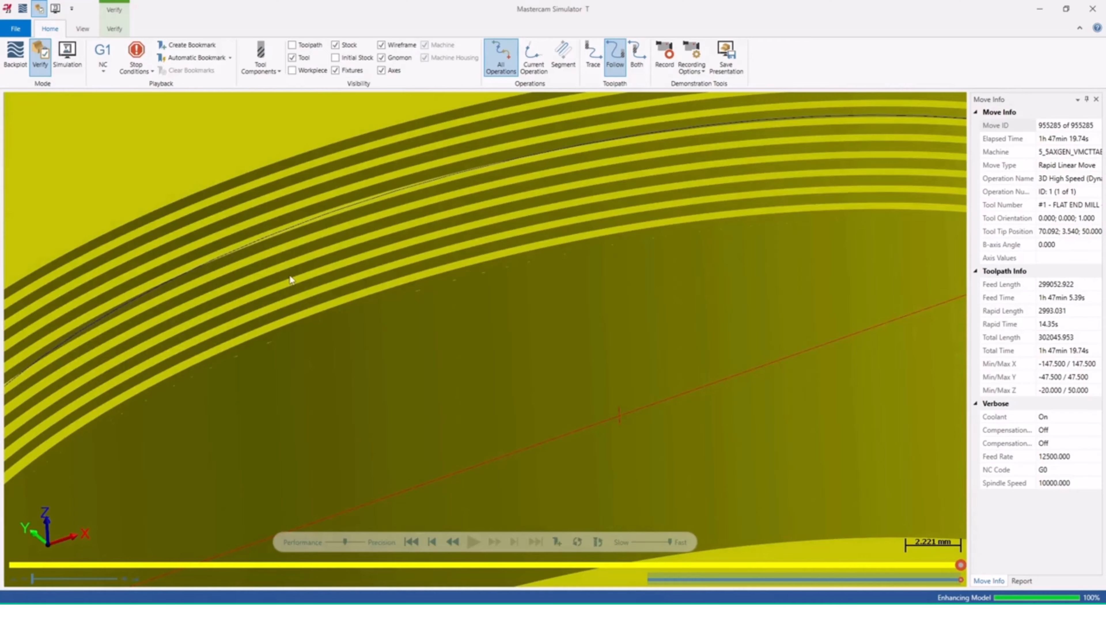
pyautogui.scroll(-9, 299, 300)
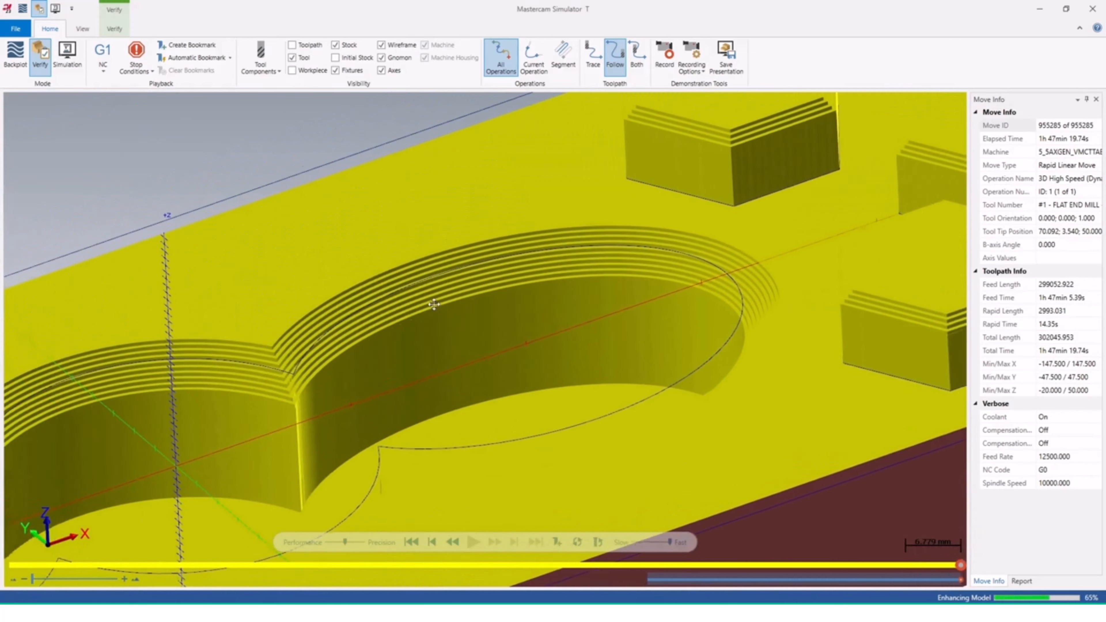
pyautogui.moveTo(434, 304); pyautogui.dragTo(463, 304, button='middle')
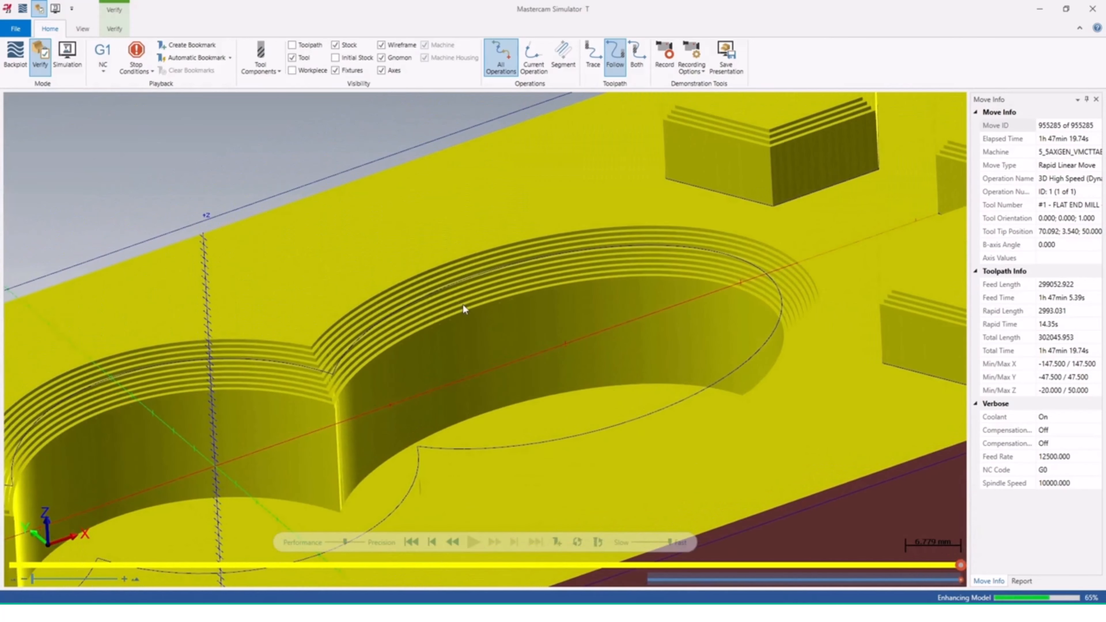
pyautogui.scroll(-7, 463, 305)
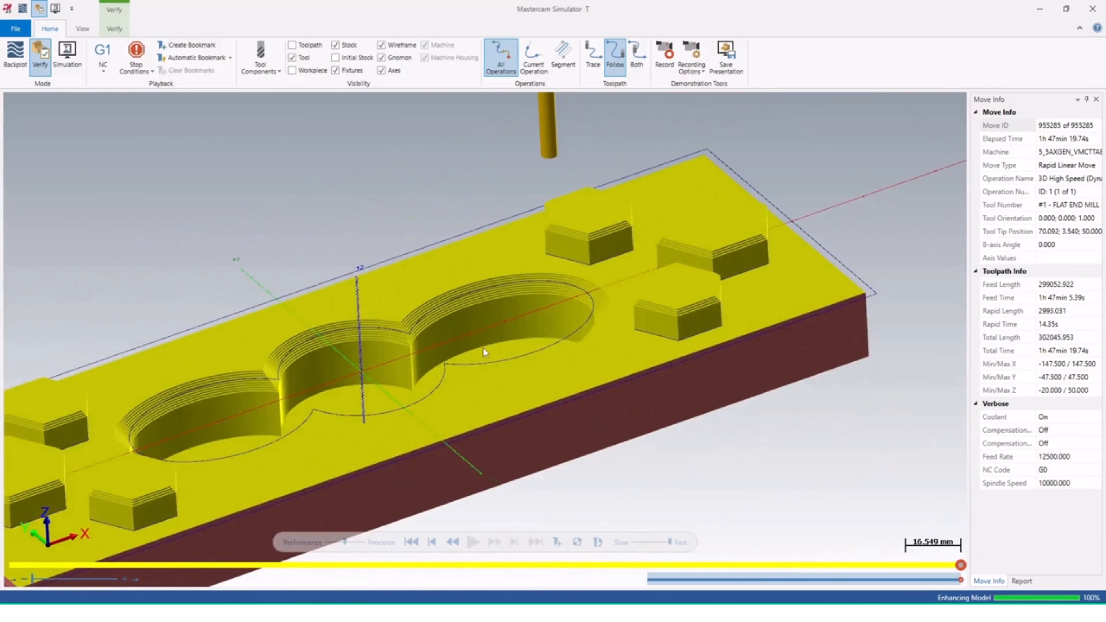
# - Compare the pocket and the hexagonal bosses across the whole roughed part
pyautogui.moveTo(483, 348); pyautogui.dragTo(506, 345, button='middle')
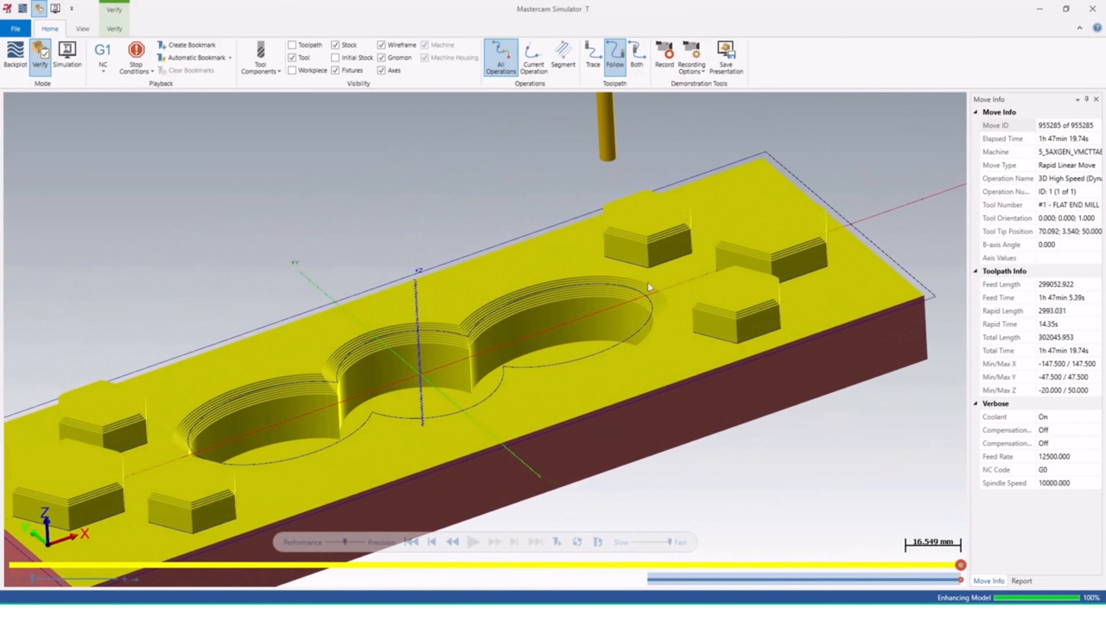
pyautogui.scroll(-2, 702, 310)
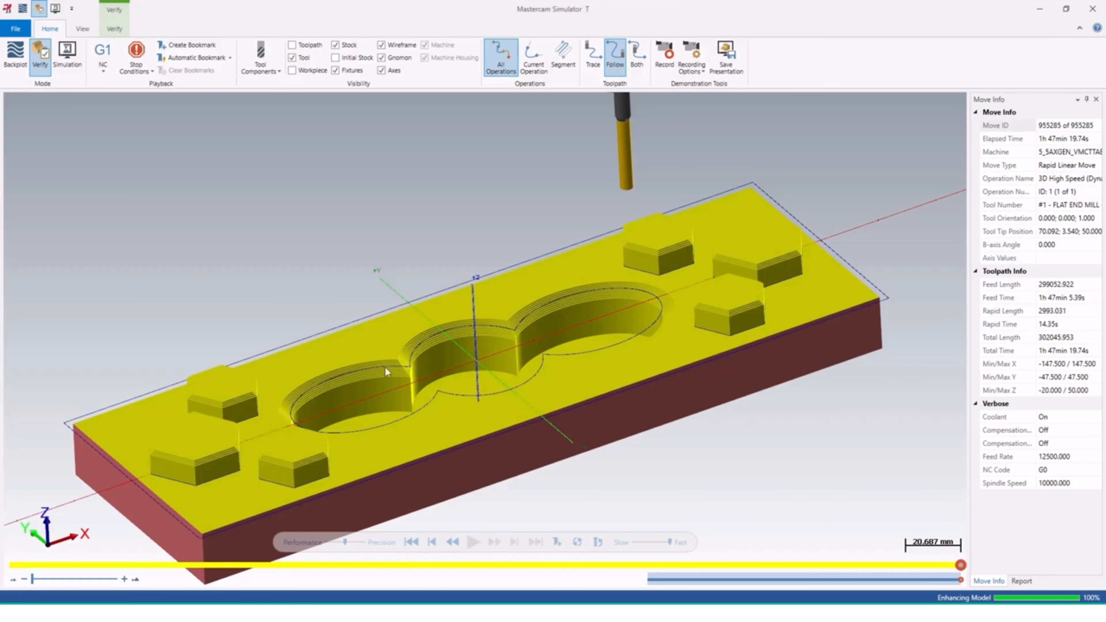
pyautogui.scroll(5, 385, 369)
pyautogui.scroll(-6, 522, 350)
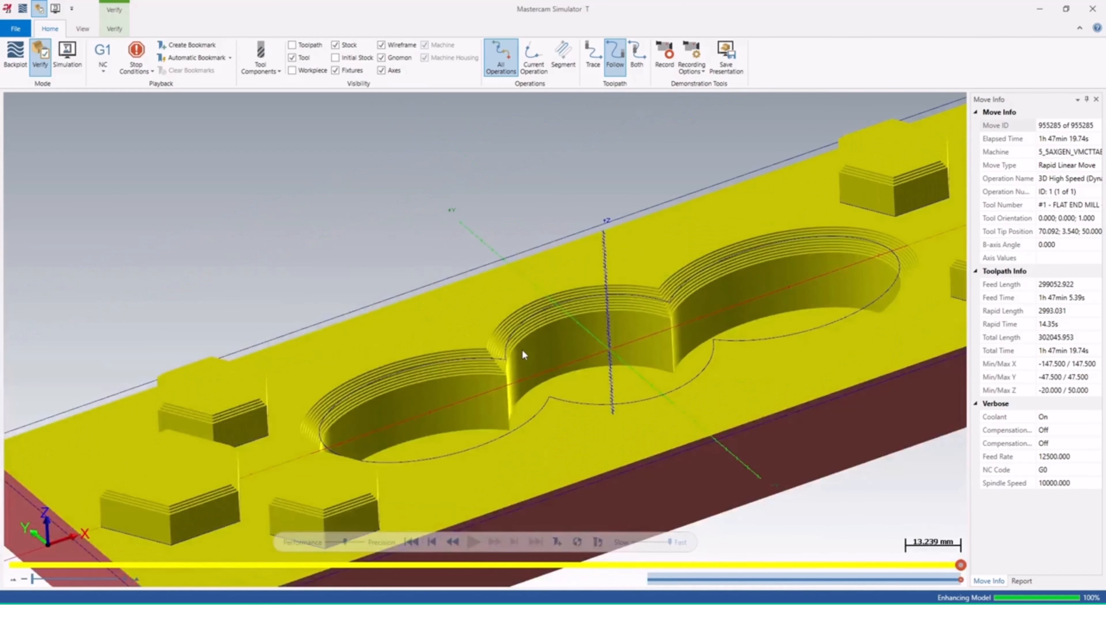
pyautogui.scroll(-1, 528, 362)
pyautogui.moveTo(529, 362); pyautogui.dragTo(512, 373, button='middle')
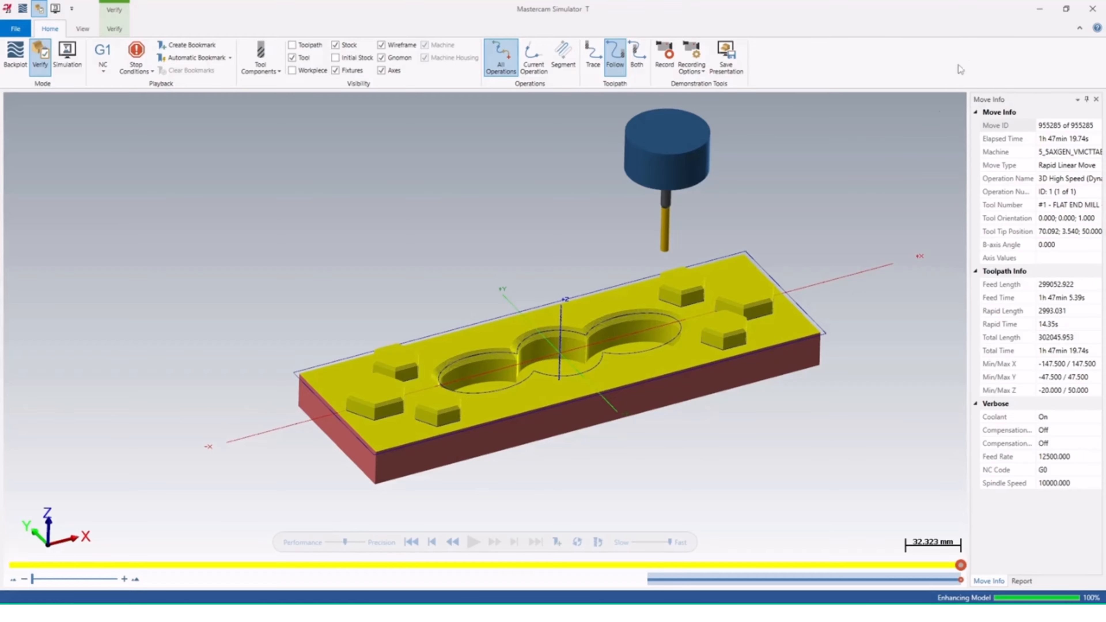
# - Switch back to the main Mastercam window and review the available 3D roughing and finishing toolpath types
pyautogui.click(1039, 9)
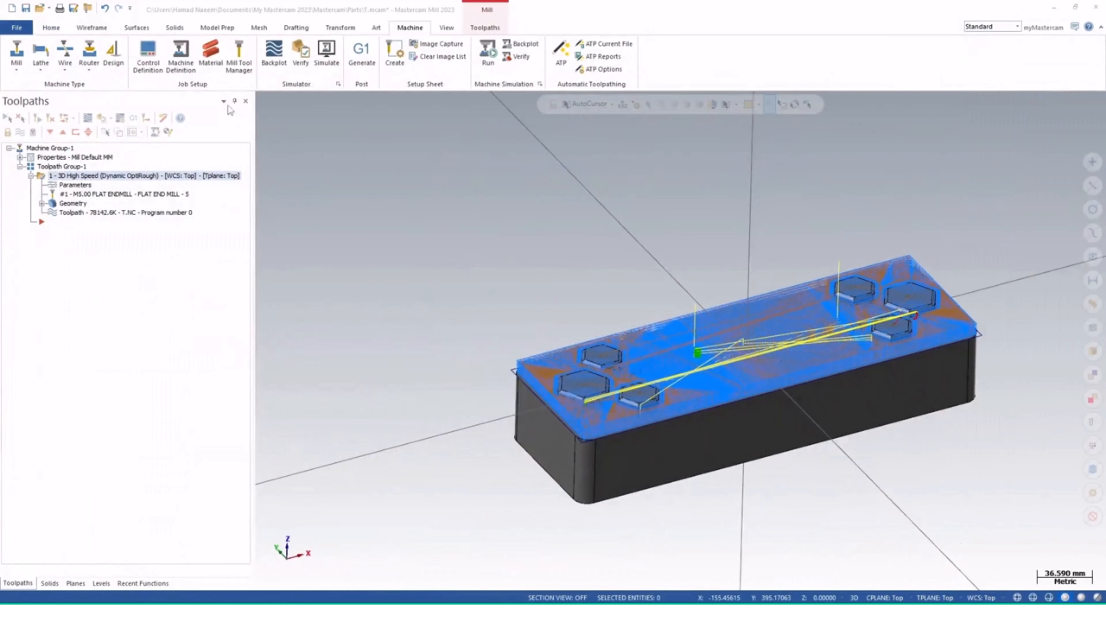
pyautogui.click(484, 27)
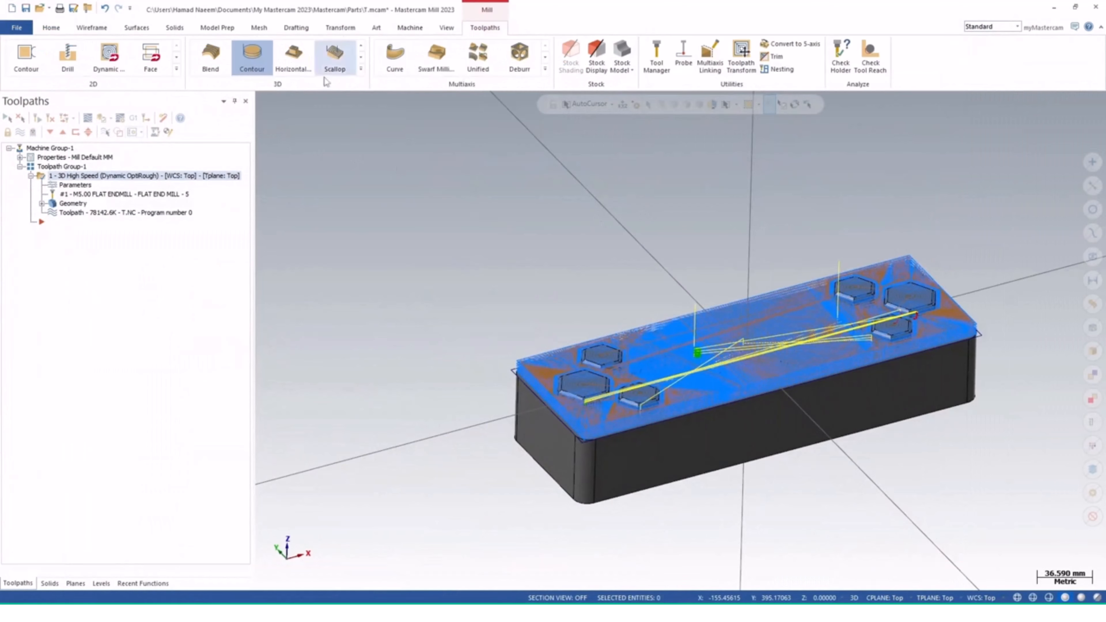
pyautogui.click(361, 69)
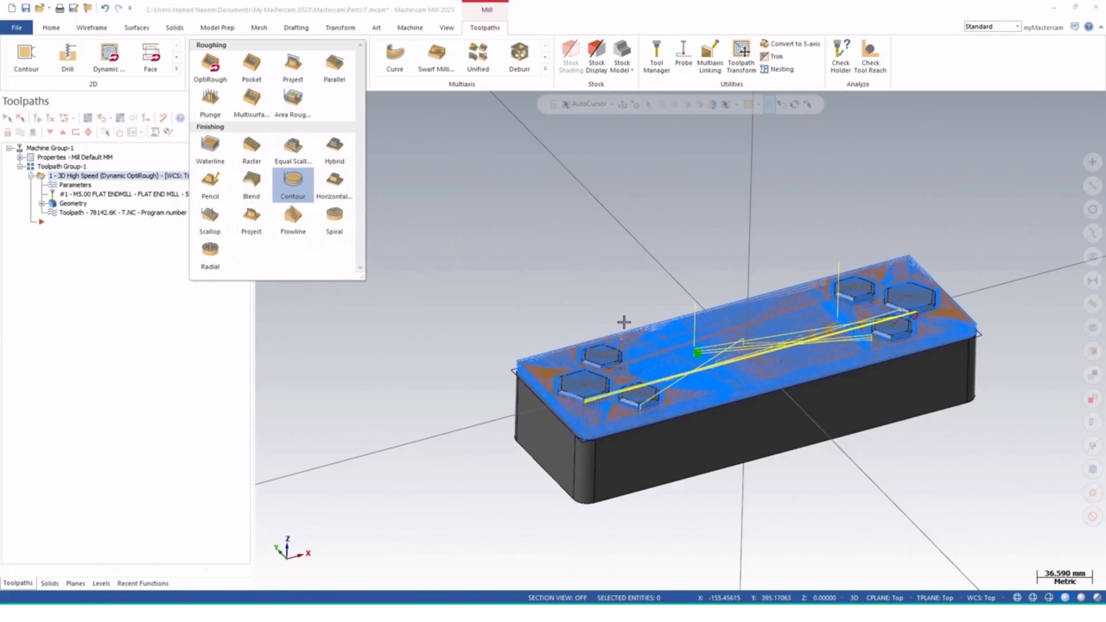
pyautogui.click(544, 290)
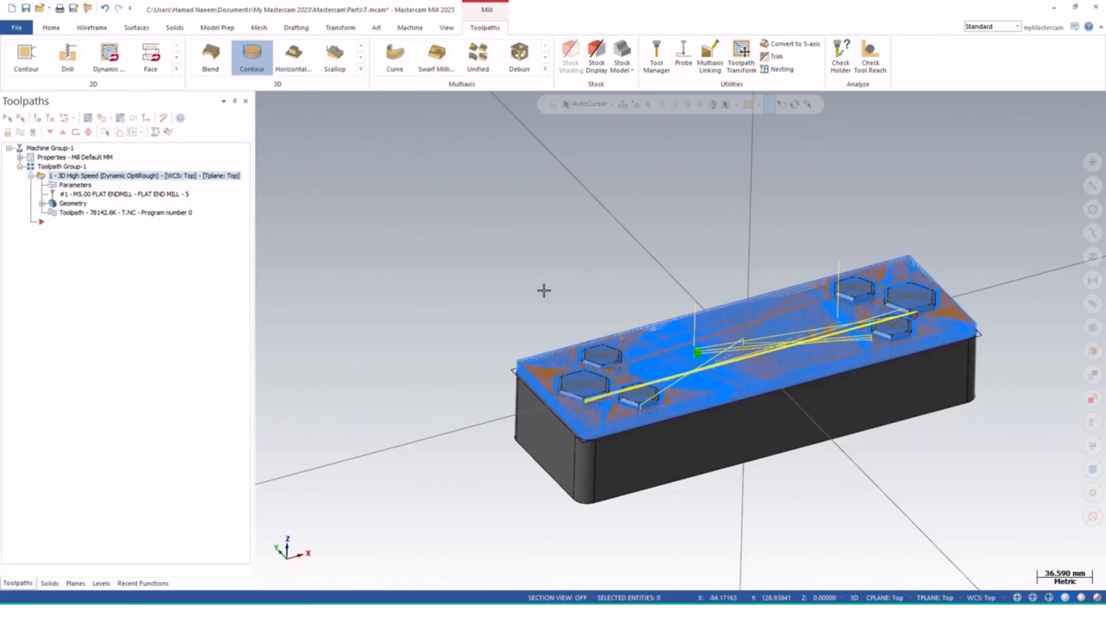
pyautogui.click(127, 311)
# - Post-process the Dynamic OptiRough operation to an NC file with the .NC extension, with editing enabled
pyautogui.click(410, 29)
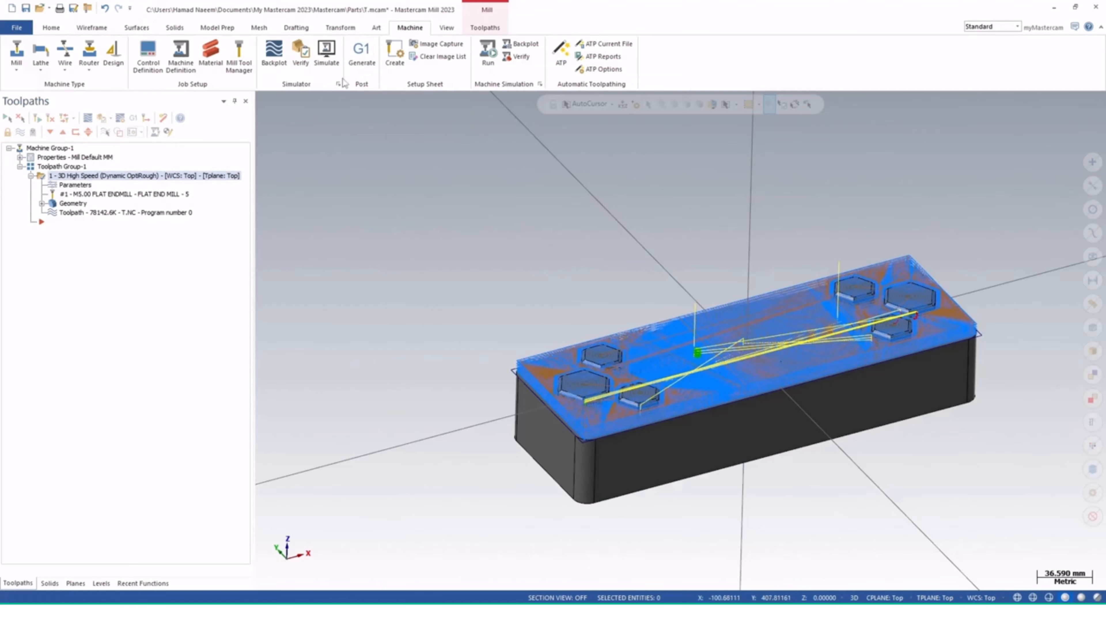
pyautogui.click(359, 67)
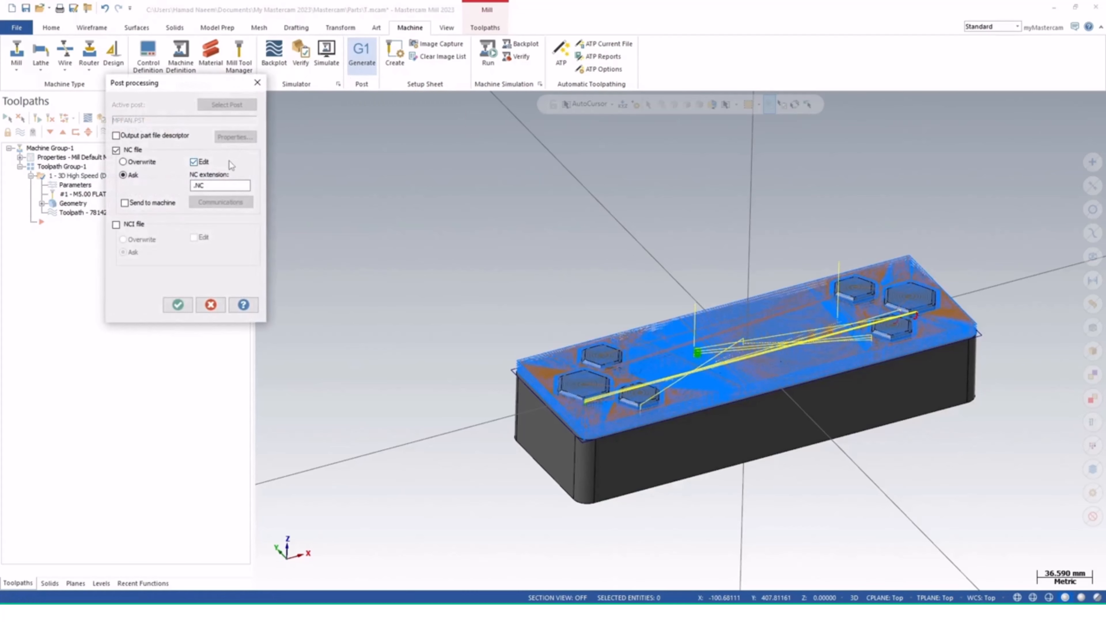
pyautogui.click(208, 187)
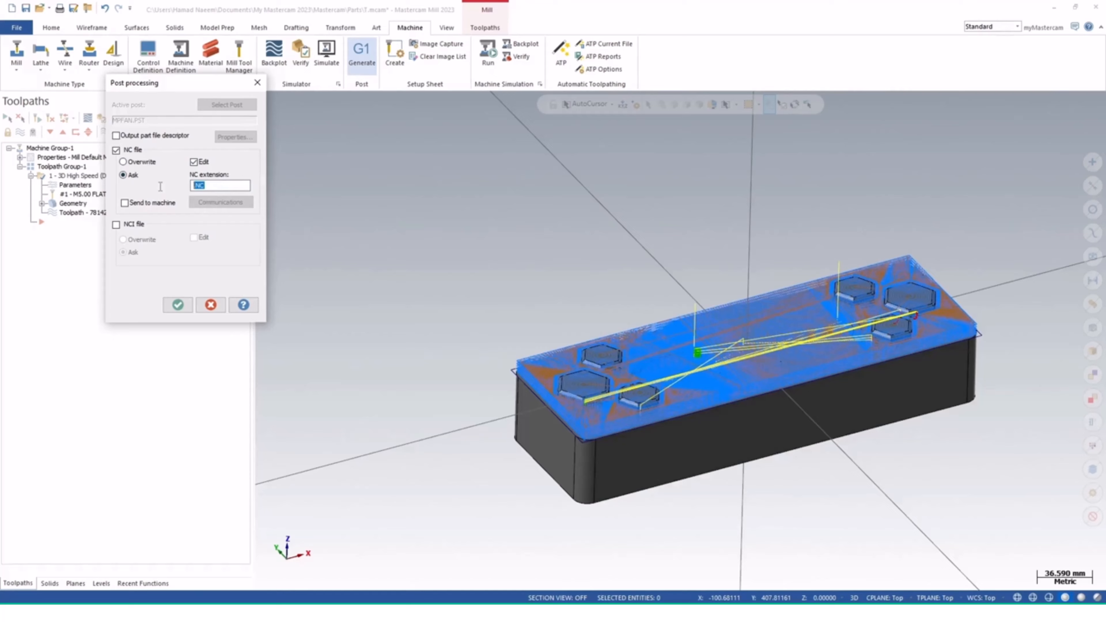
pyautogui.click(178, 305)
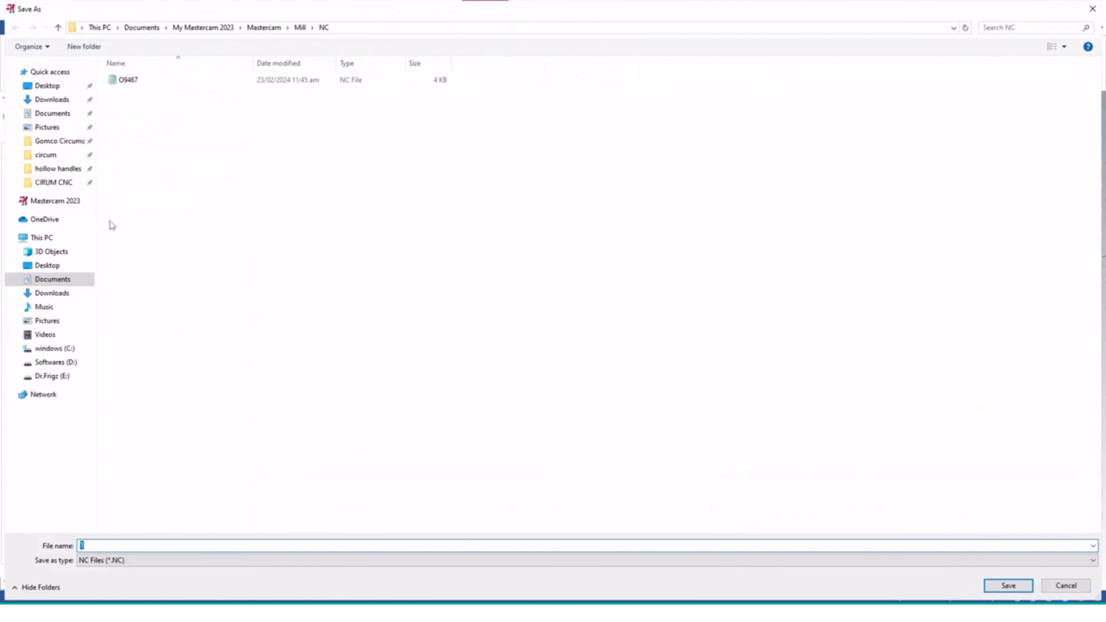
# - Save the posted NC file to the Desktop as "3d toolpath"
pyautogui.click(36, 86)
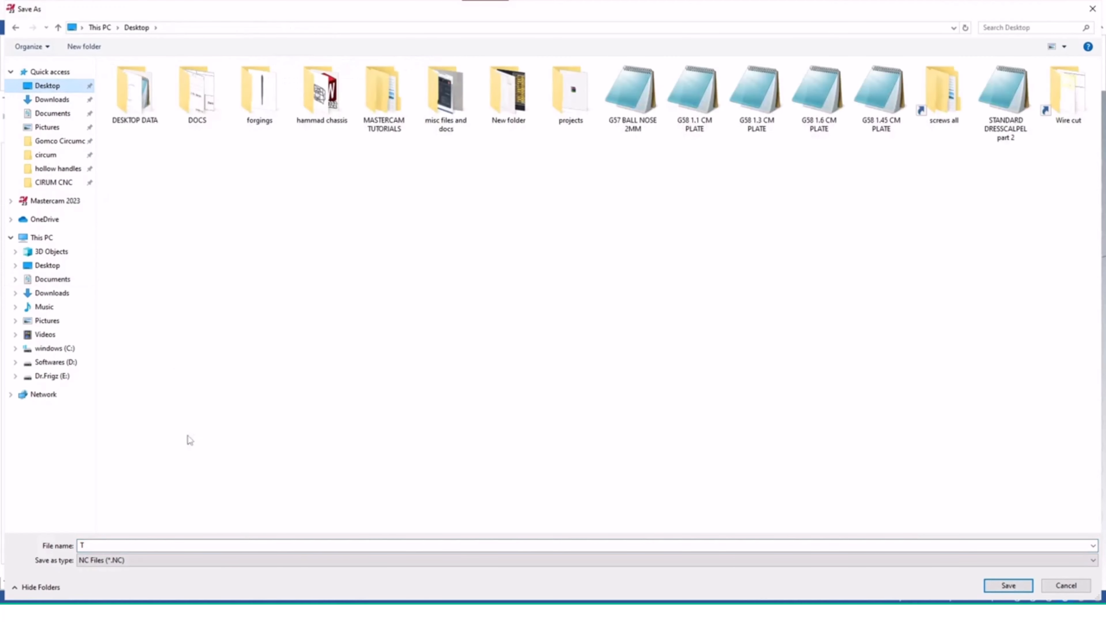
pyautogui.click(171, 545)
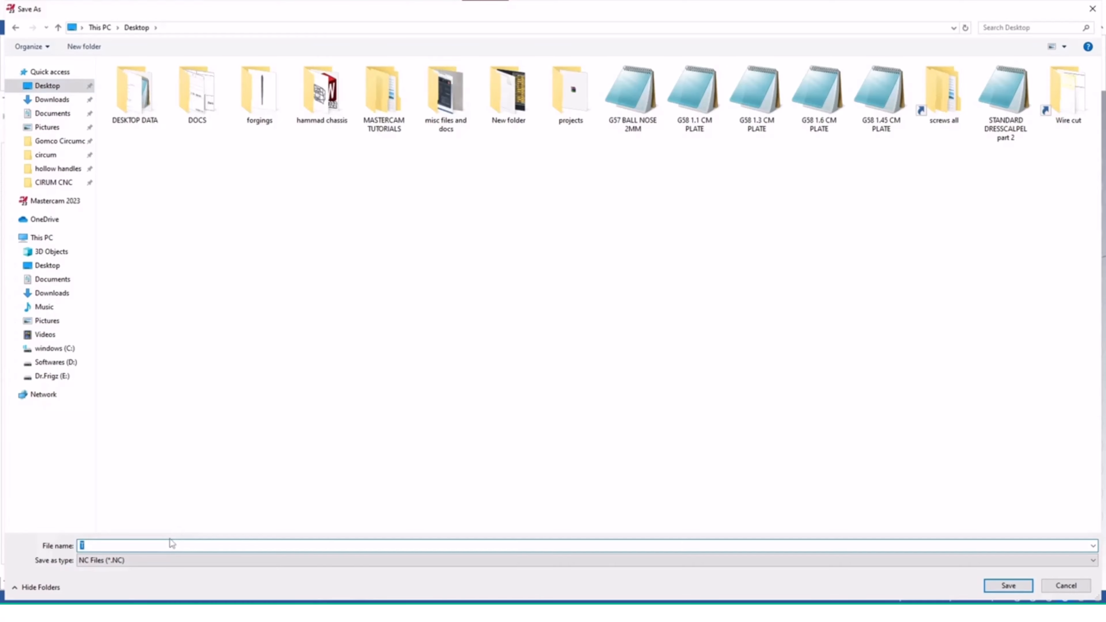
pyautogui.write('3d toolpath')
pyautogui.click(985, 589)
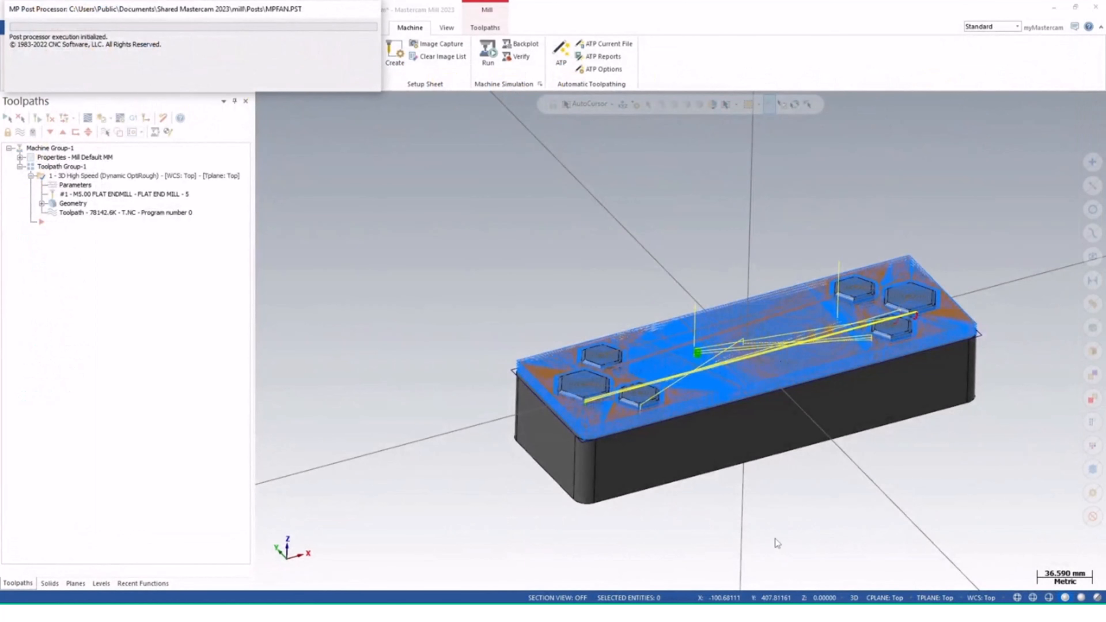